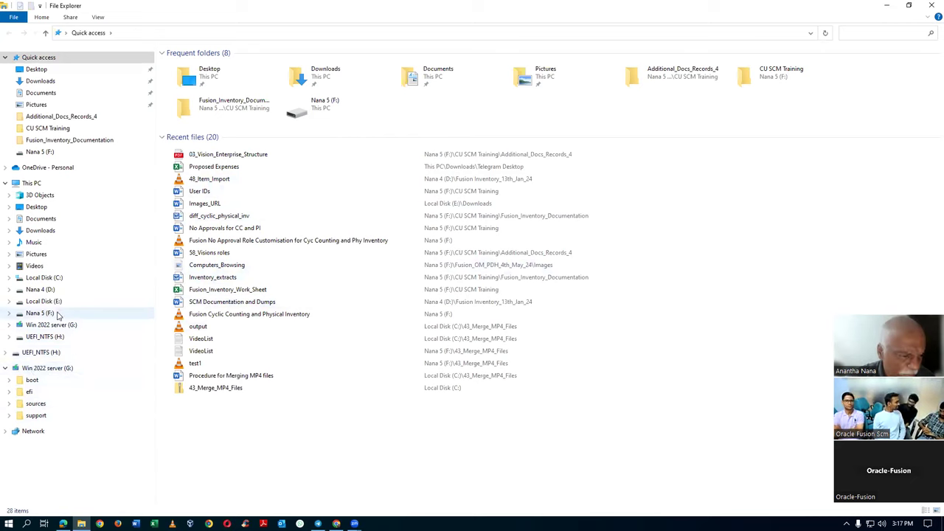
- Open the Item import folder inside CU SCM Training on drive F: and select the ItemImportTemplate file
click(59, 315)
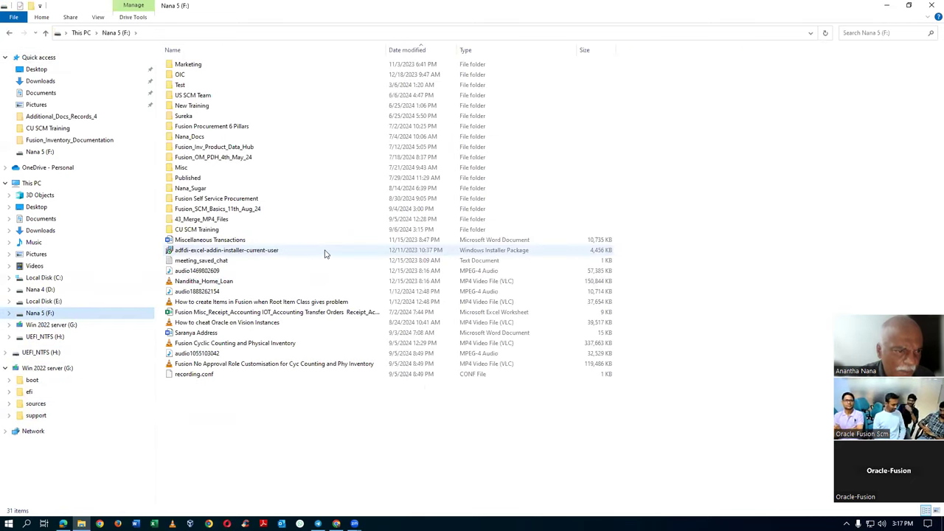
double_click(236, 232)
click(206, 139)
double_click(207, 139)
click(213, 66)
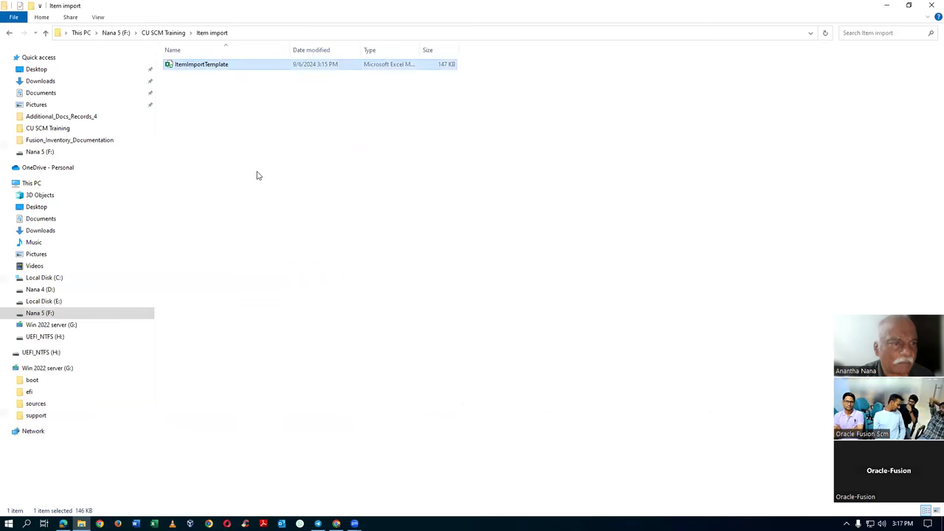
right_click(233, 67)
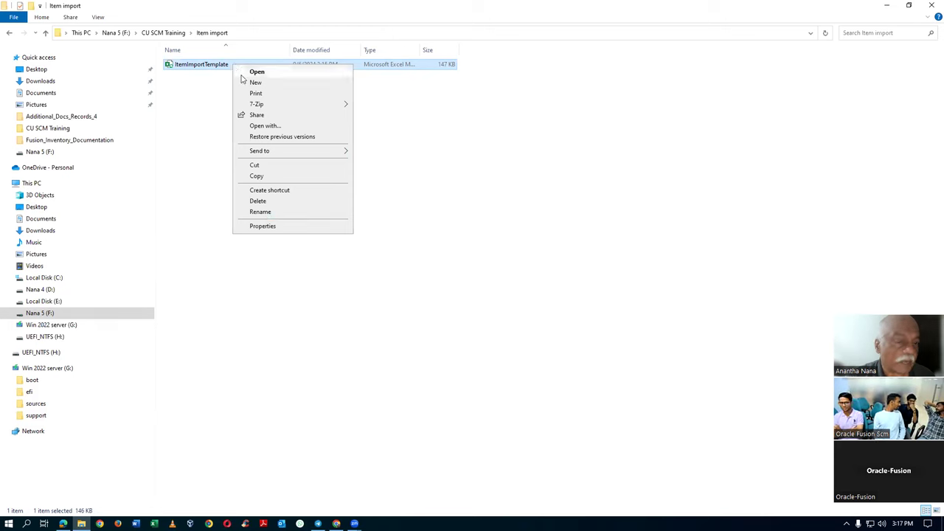
click(267, 225)
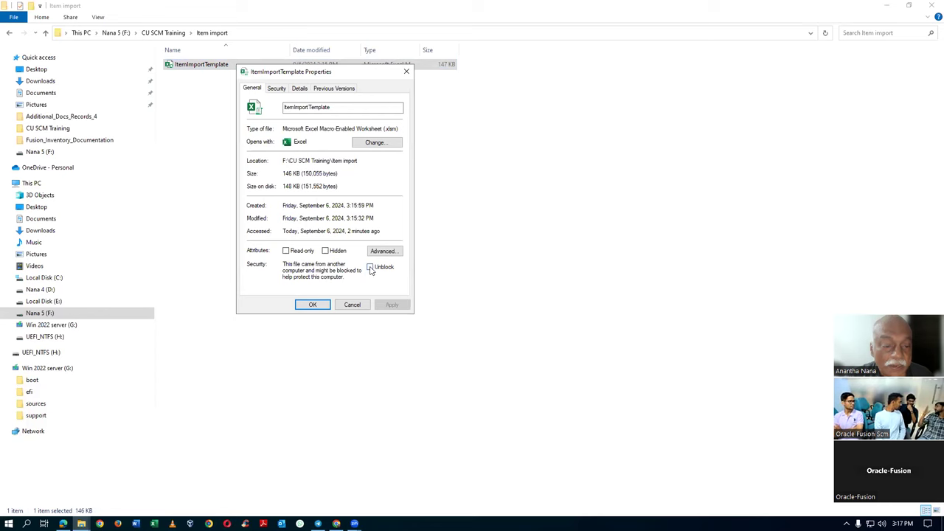
key(Return)
click(506, 259)
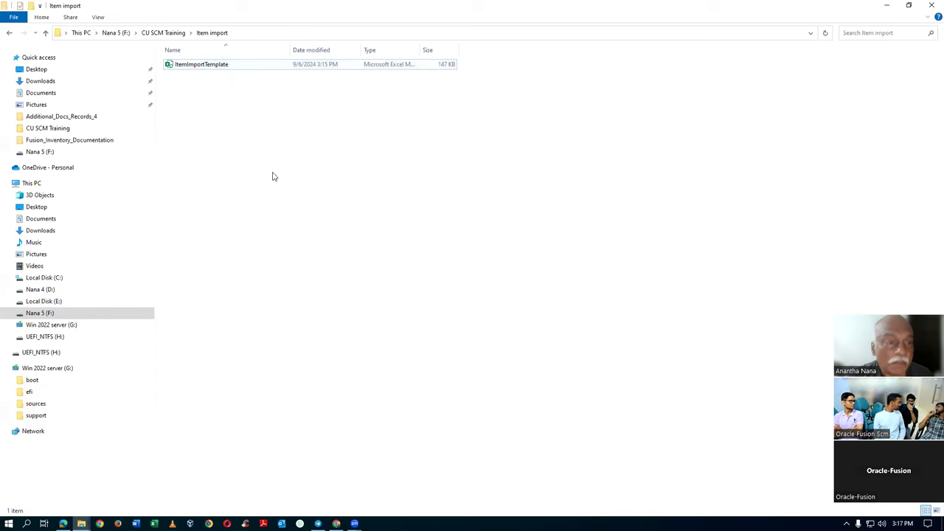
double_click(251, 66)
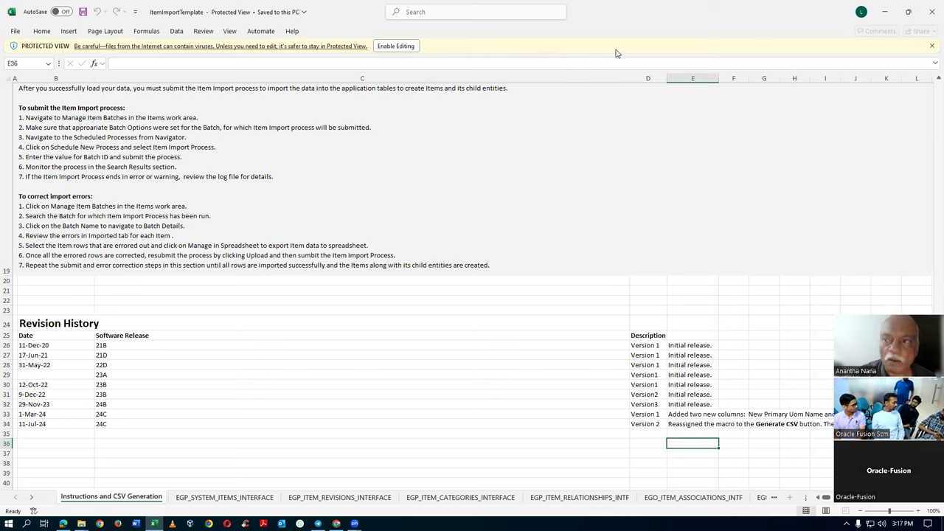
click(931, 13)
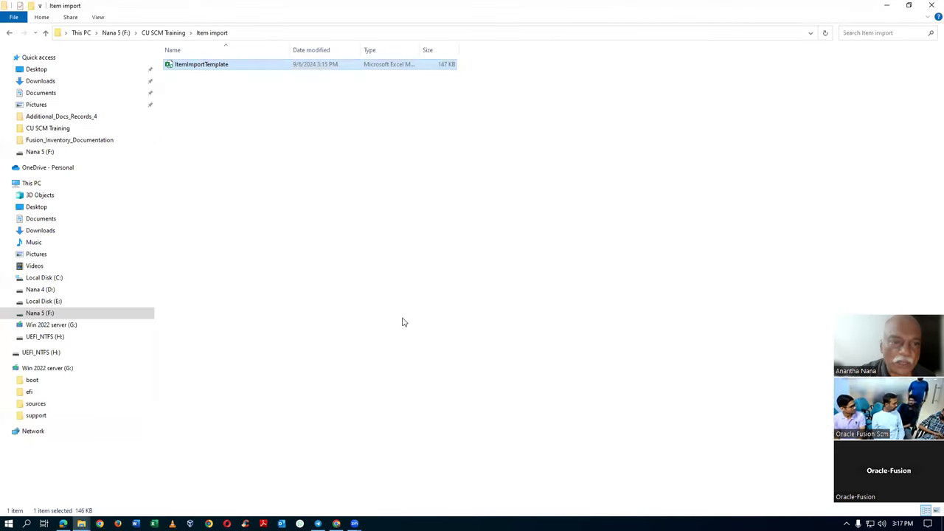
- Unblock the ItemImportTemplate file in its properties and apply the change
right_click(235, 68)
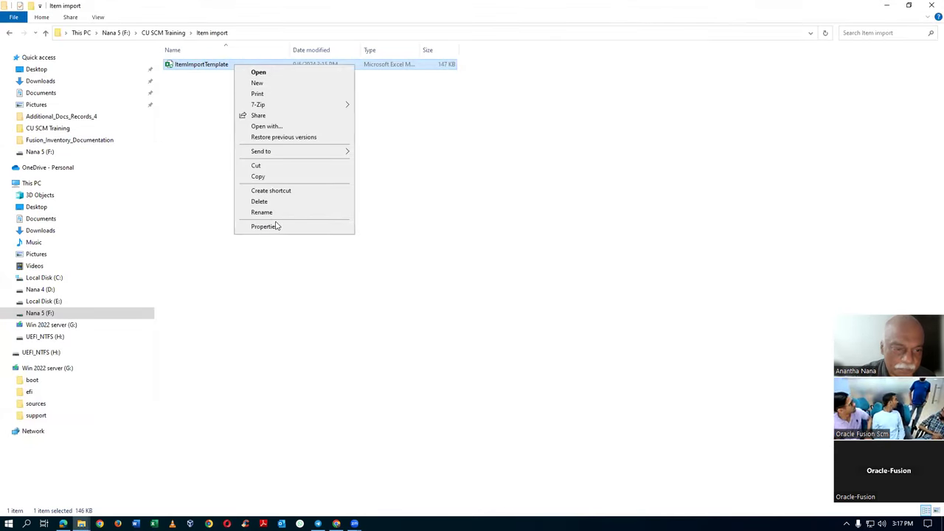
click(274, 227)
click(371, 267)
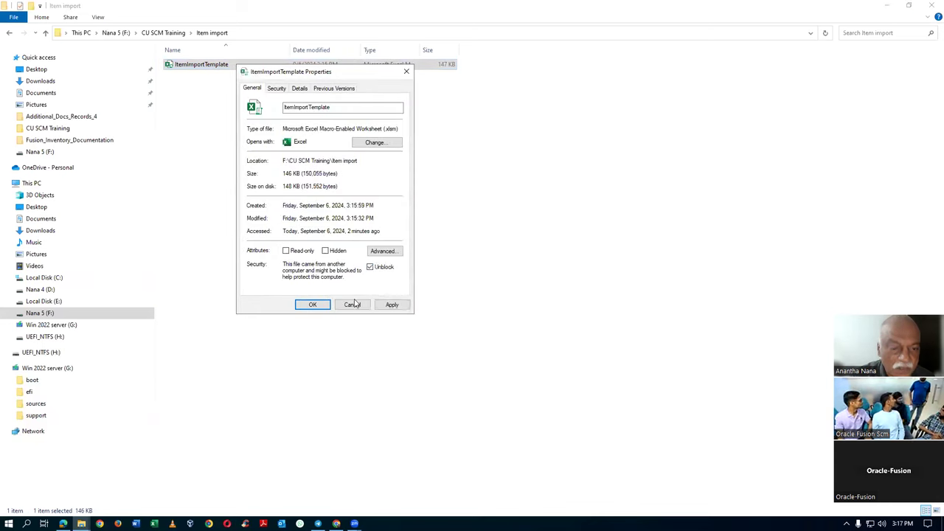
click(394, 307)
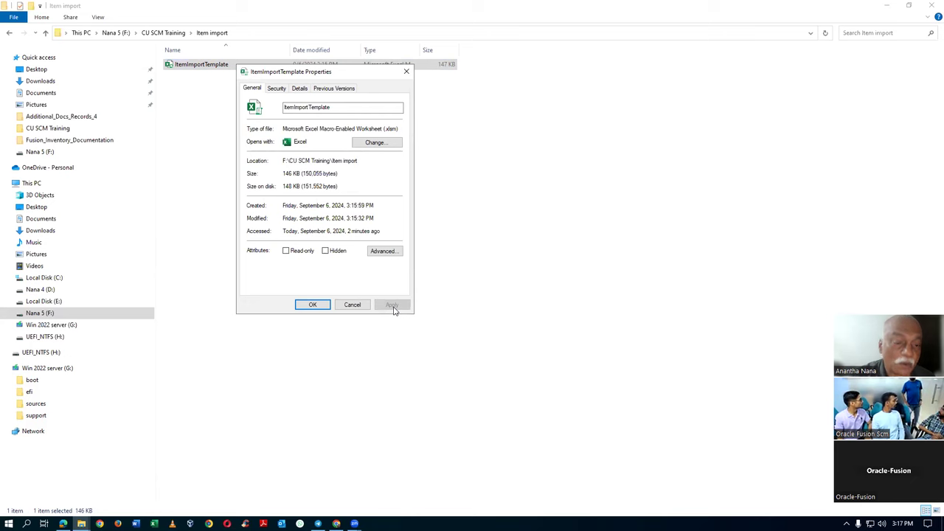
click(312, 305)
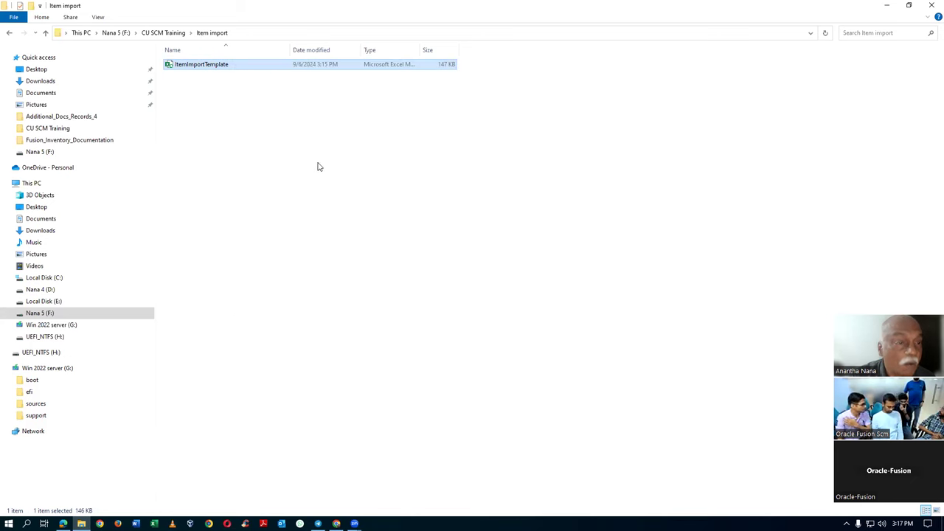
click(265, 146)
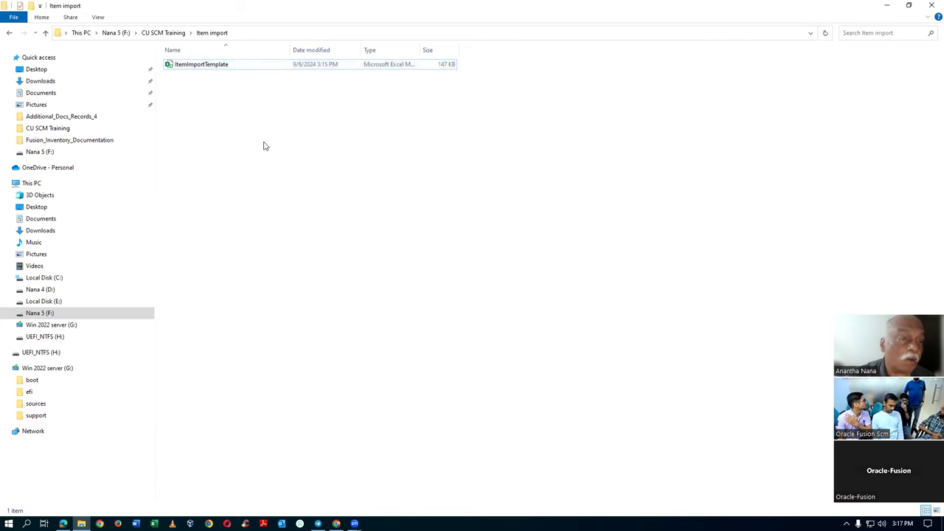
- Open the ItemImportTemplate workbook and go to the EGP_SYSTEM_ITEMS_INTERFACE sheet
double_click(238, 66)
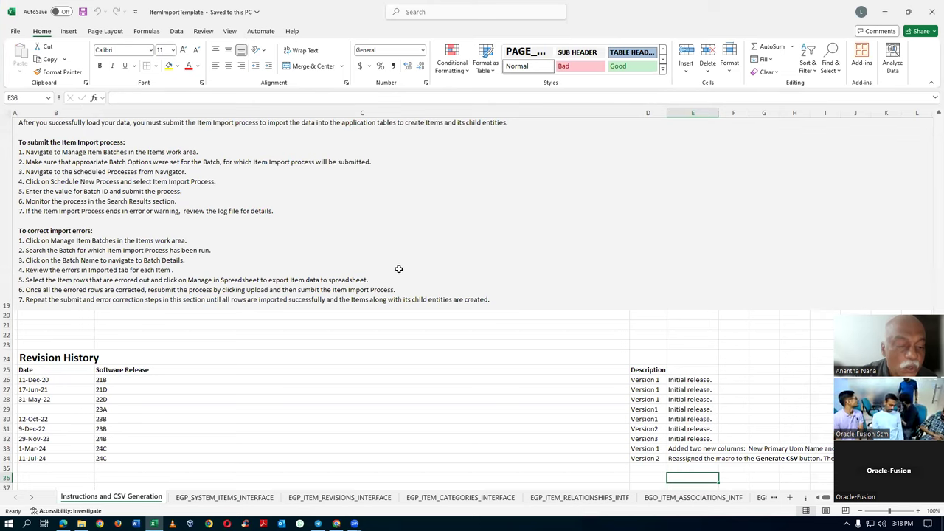
scroll(398, 280, down, 2)
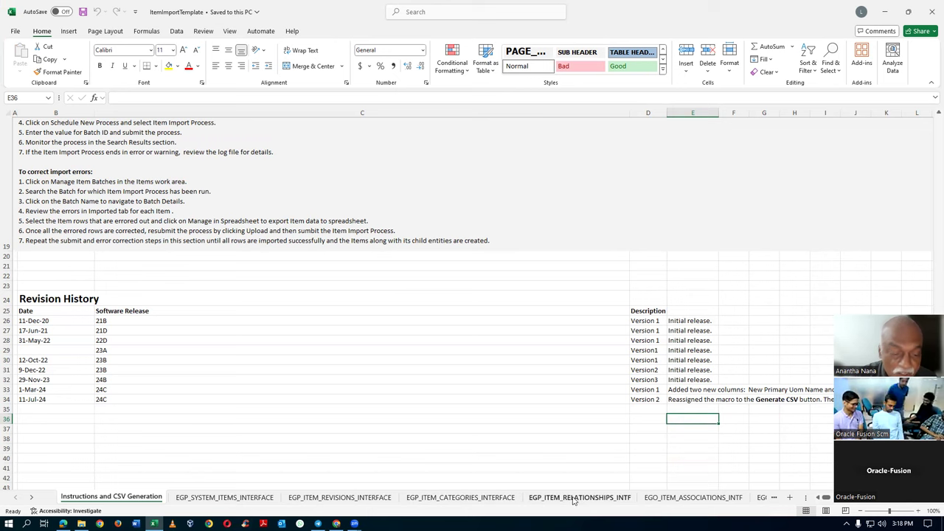
click(215, 499)
click(169, 404)
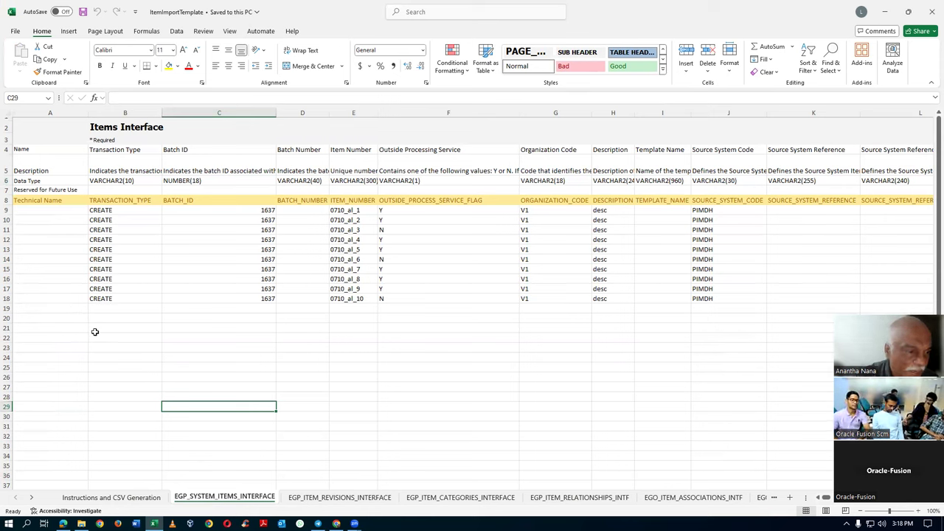
- View the available Transaction Type options for the first item row in cell B9
click(31, 210)
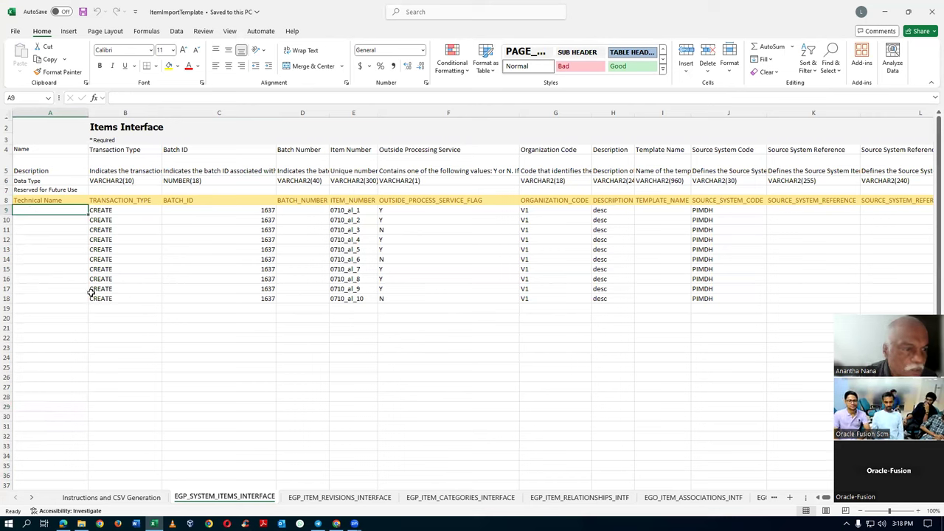
click(116, 212)
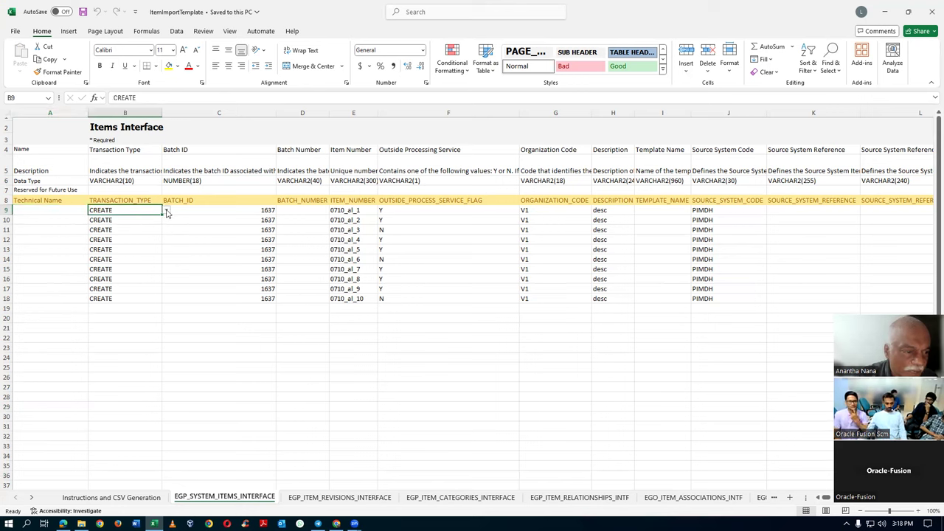
click(167, 213)
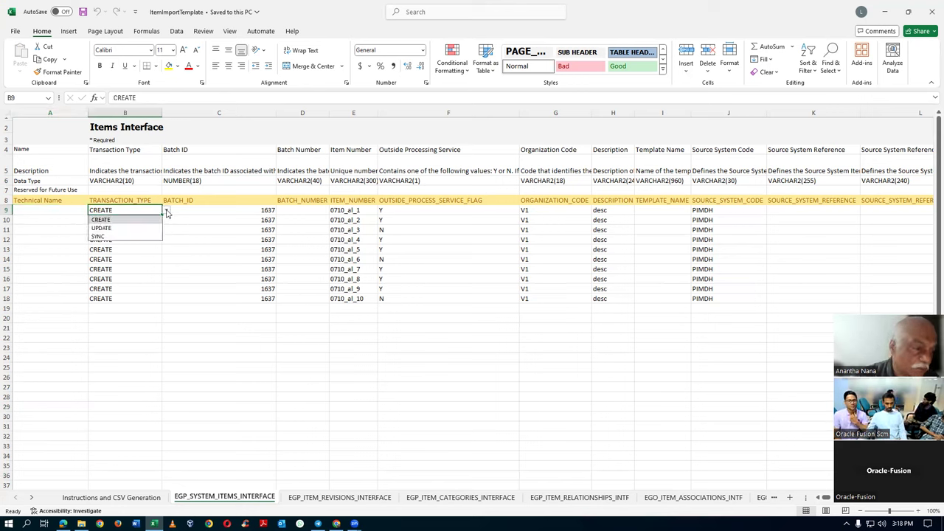
click(109, 365)
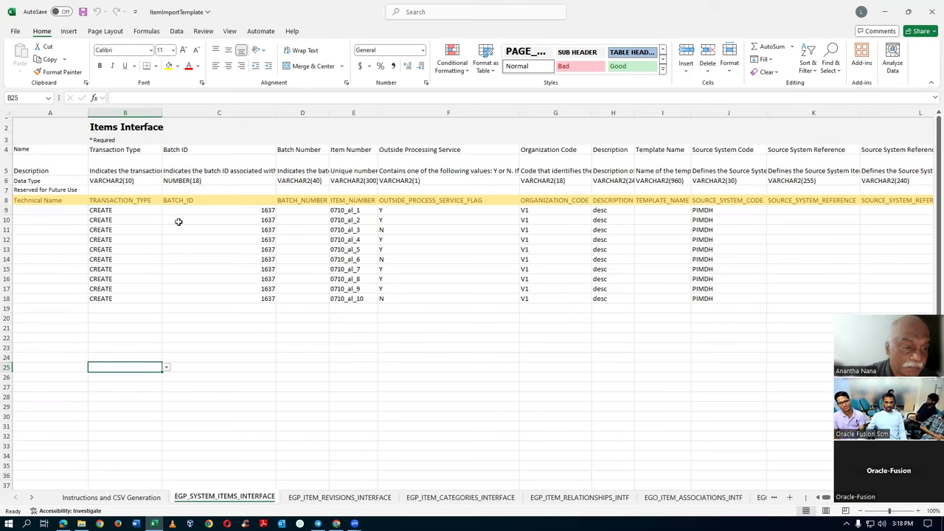
- Set both the Batch ID and the Batch Number of the first item row to 2001
click(220, 210)
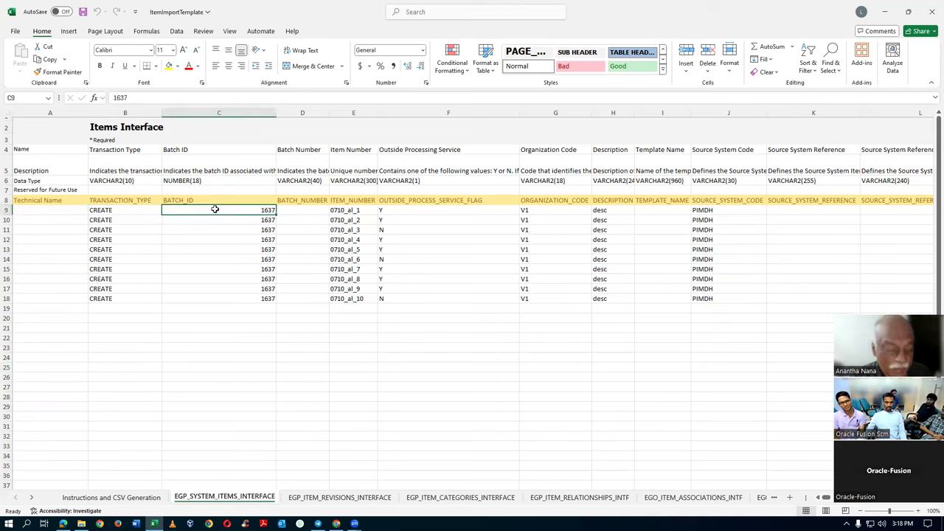
text(2001)
key(Tab)
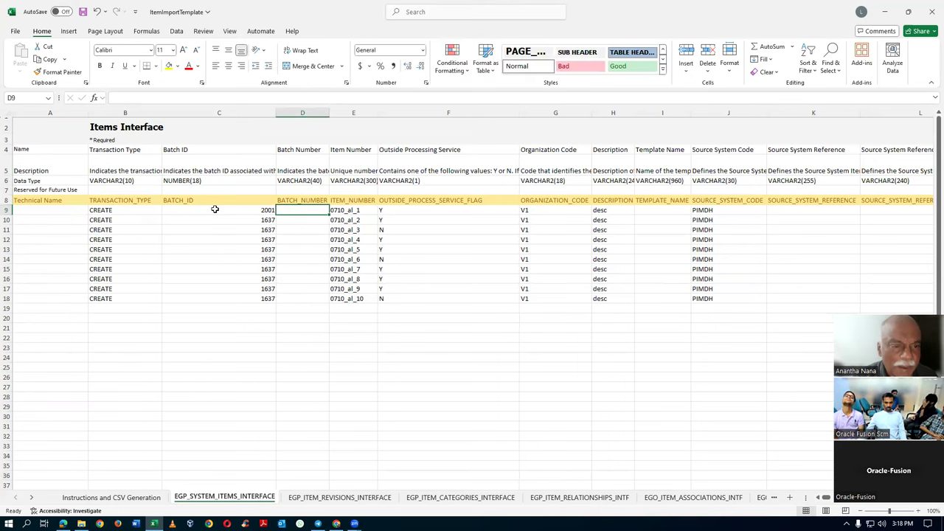
text(2001)
key(Tab)
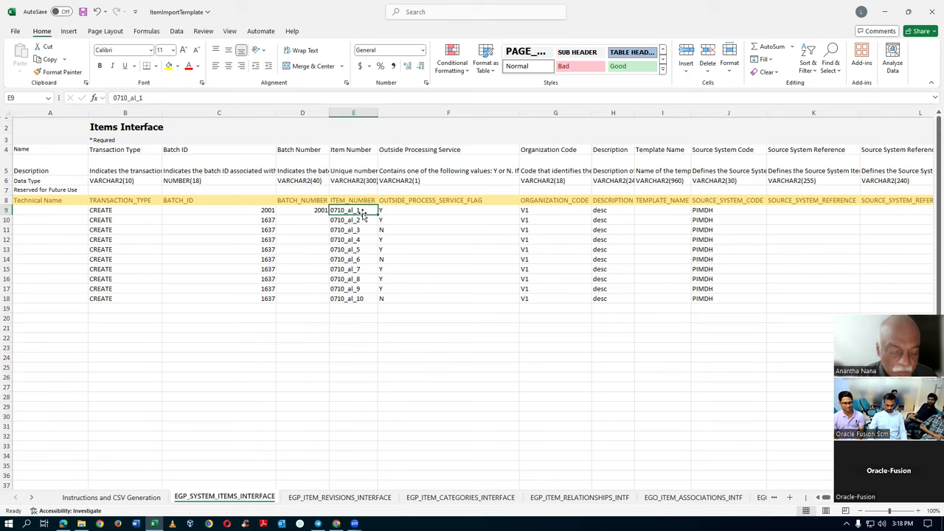
- Set the first row's Item Number to t10_import_1 and clear its Outside Processing Service value
text(t1)
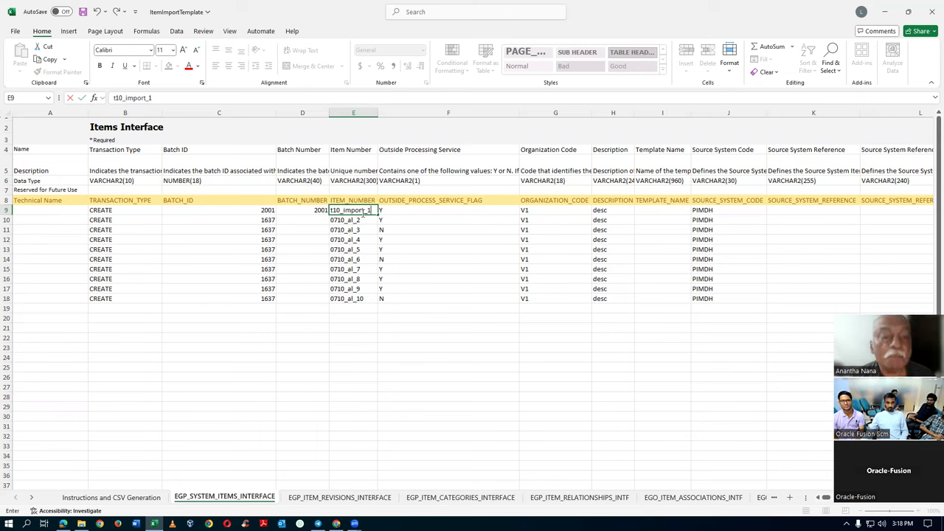
key(Tab)
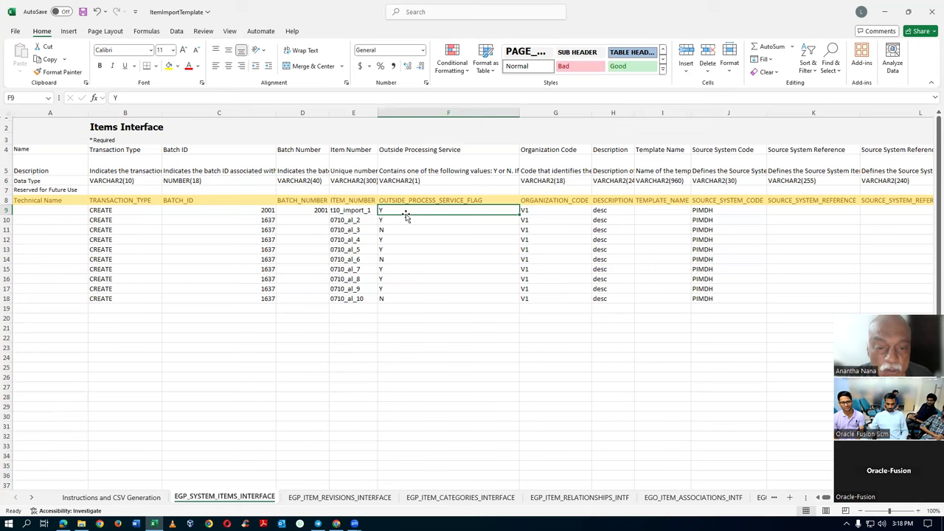
key(Delete)
- Try to set the first row's Organization Code to 000 as a plain entry
click(565, 209)
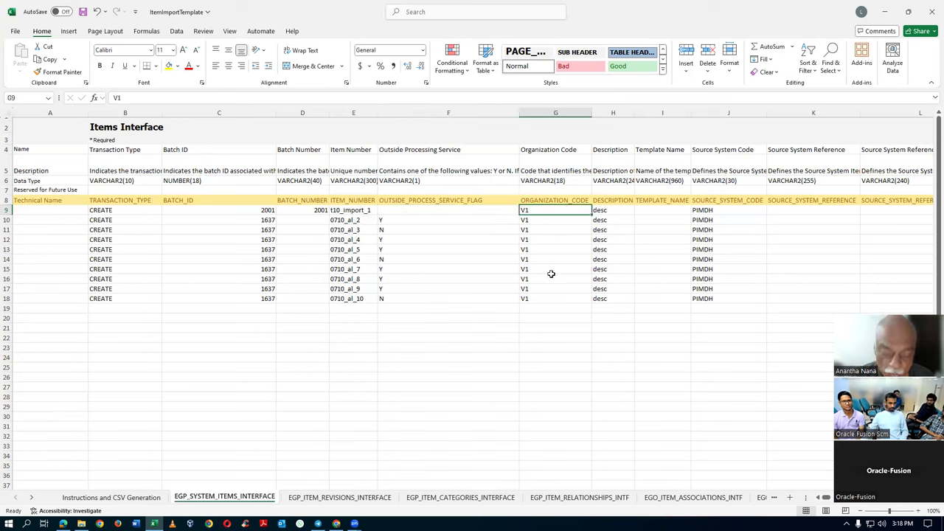
key(alt+Tab)
key(alt+Tab)
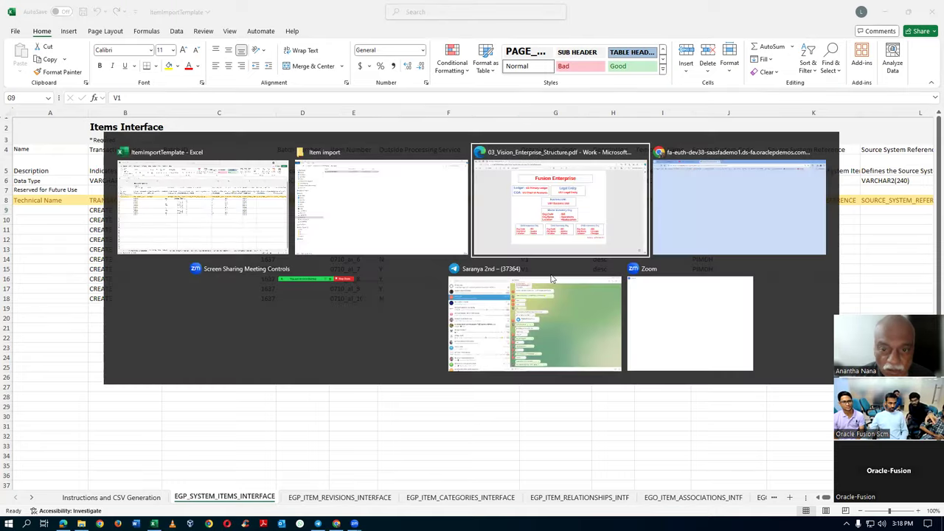
double_click(483, 296)
key(alt+Tab)
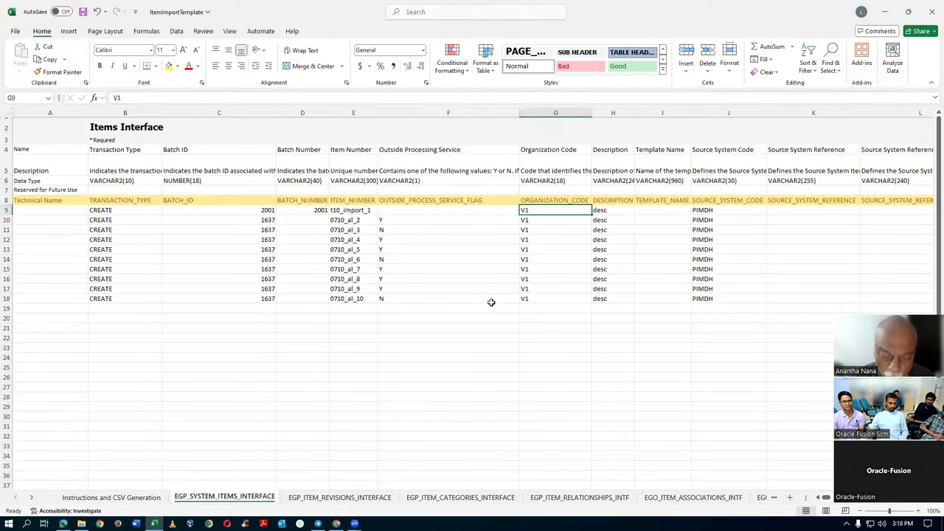
text(000)
key(Tab)
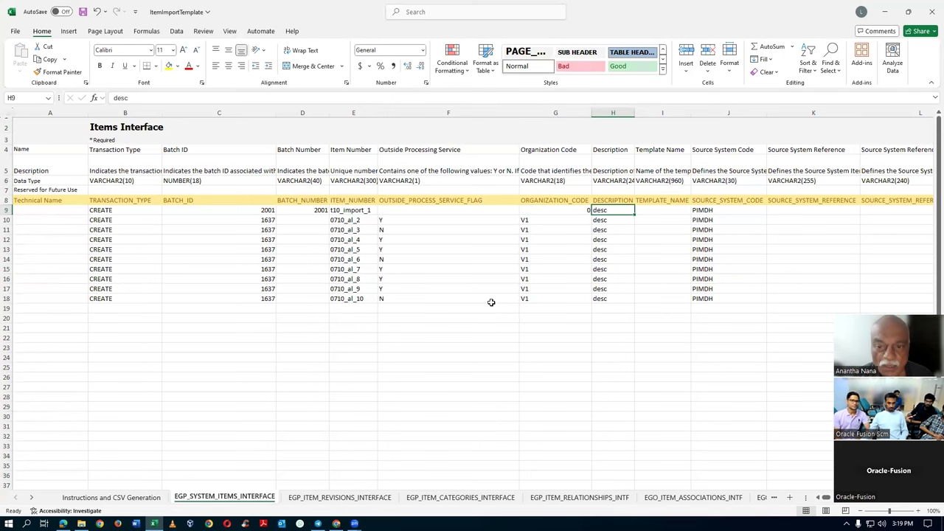
- Enter 000 as a text value in the first row's Organization Code cell
click(554, 211)
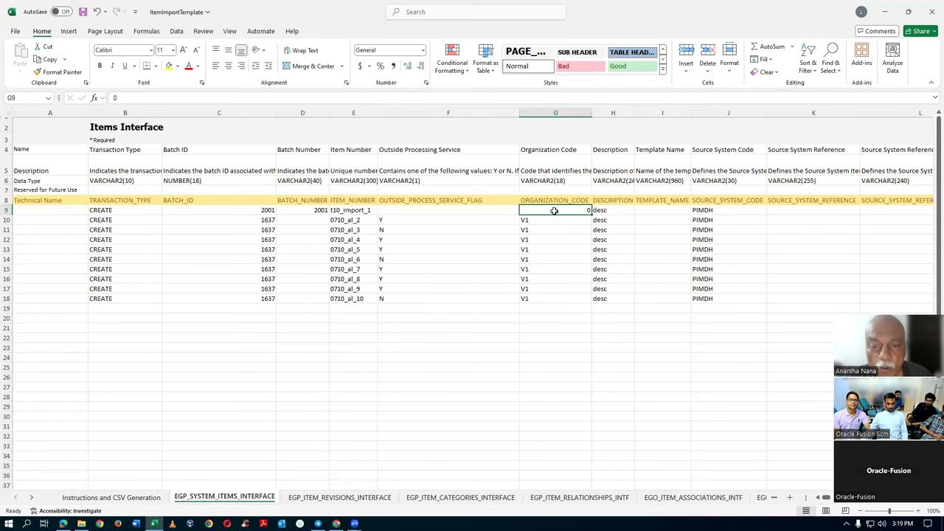
text(')
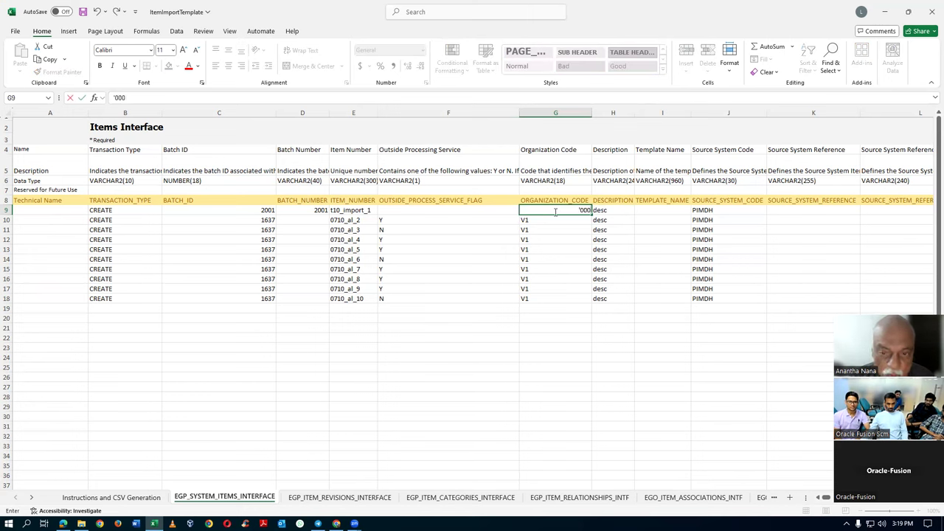
text(000)
key(Tab)
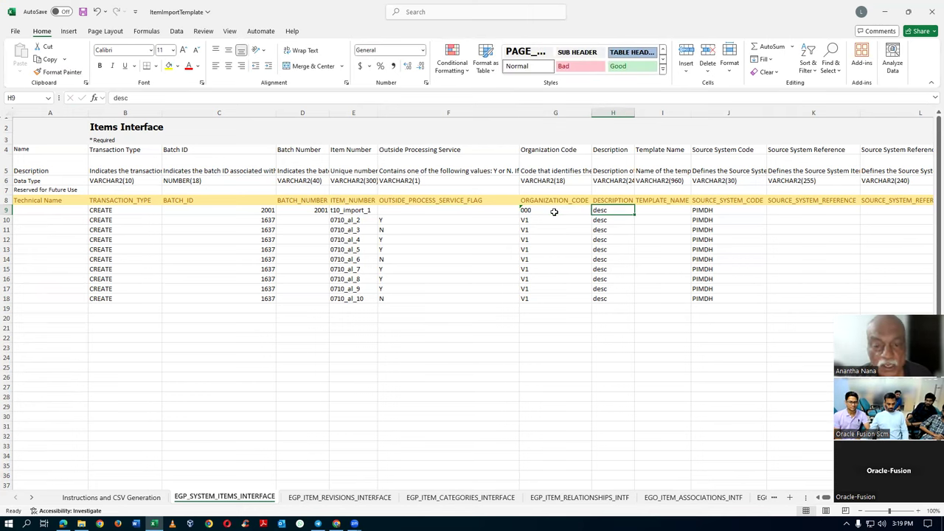
click(551, 212)
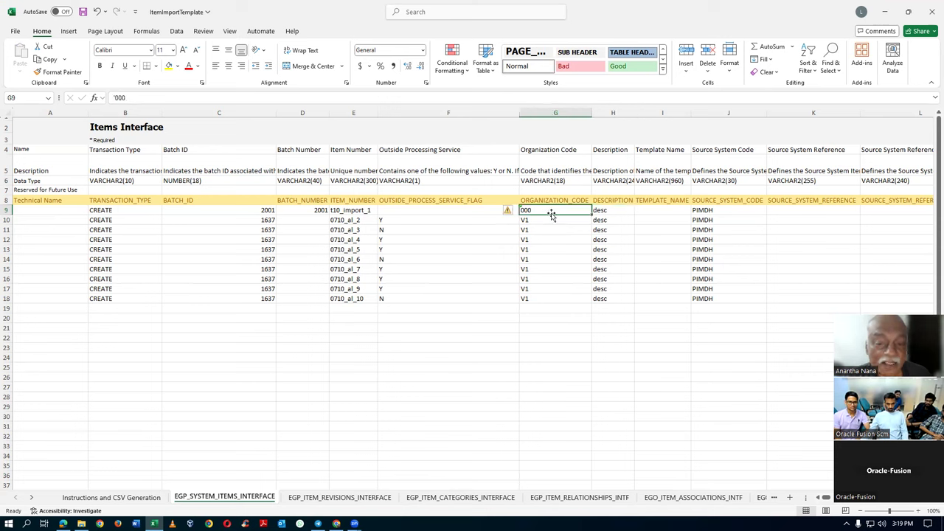
- Set the first item row's Description to t10_desc_1
click(345, 212)
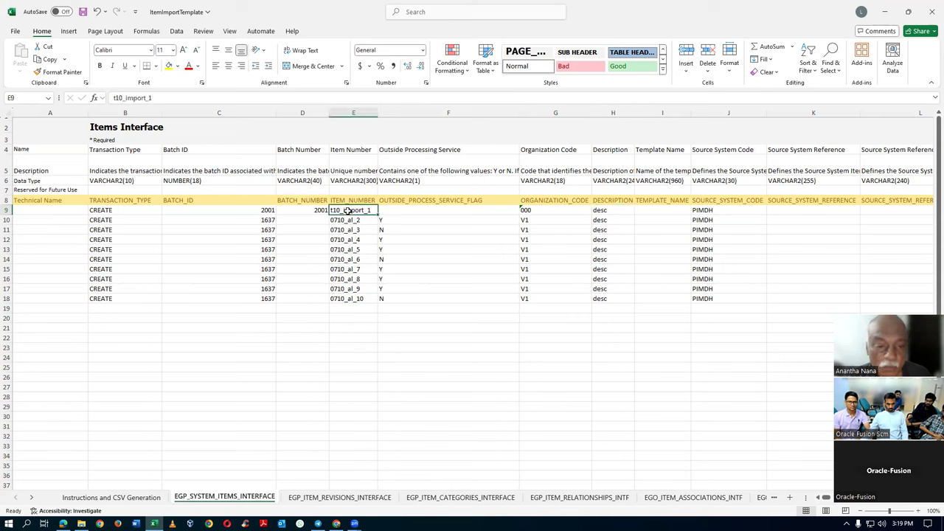
key(ctrl+c)
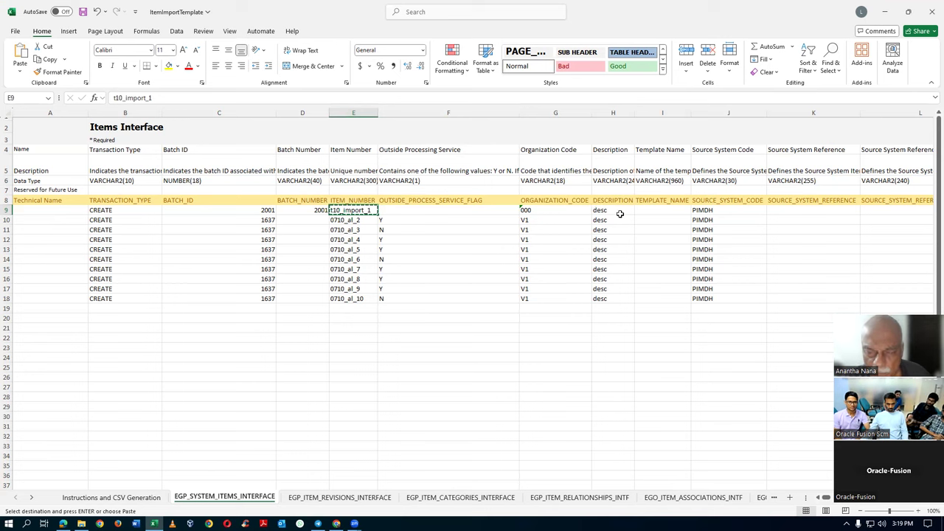
click(620, 213)
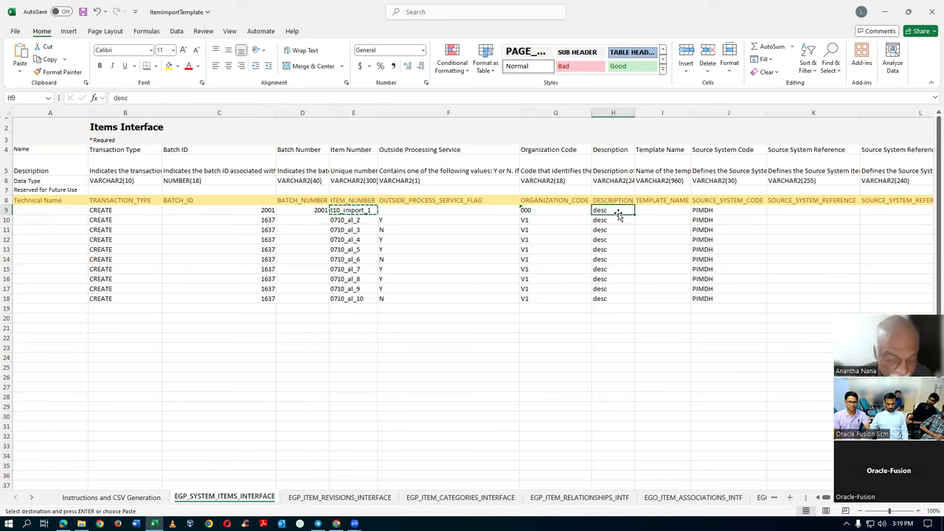
text(t10_)
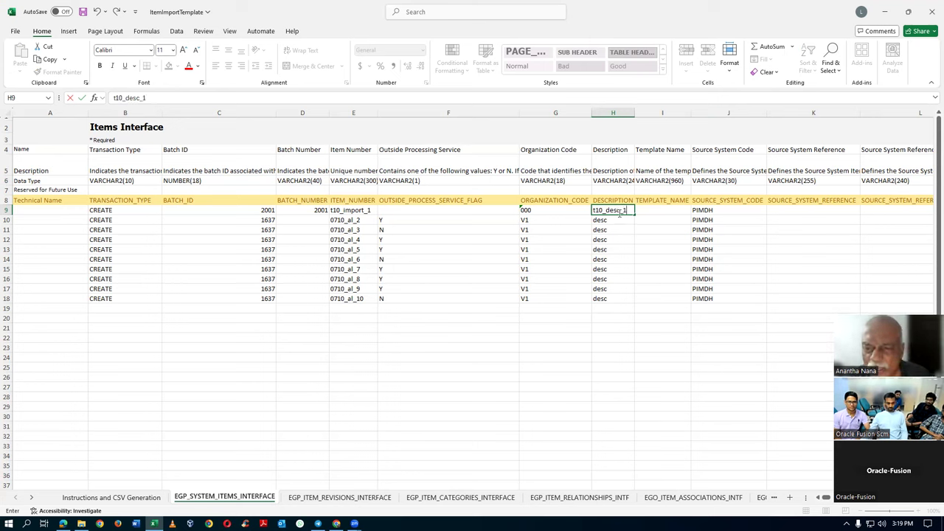
click(639, 231)
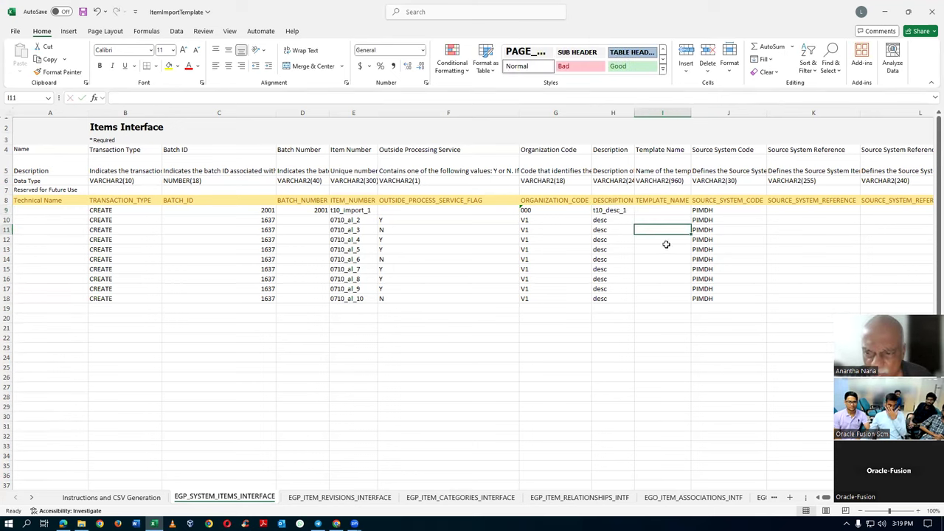
- Set the first item row's Primary Unit of Measure to Ea and clear its Lifecycle Phase
click(706, 211)
key(Right)
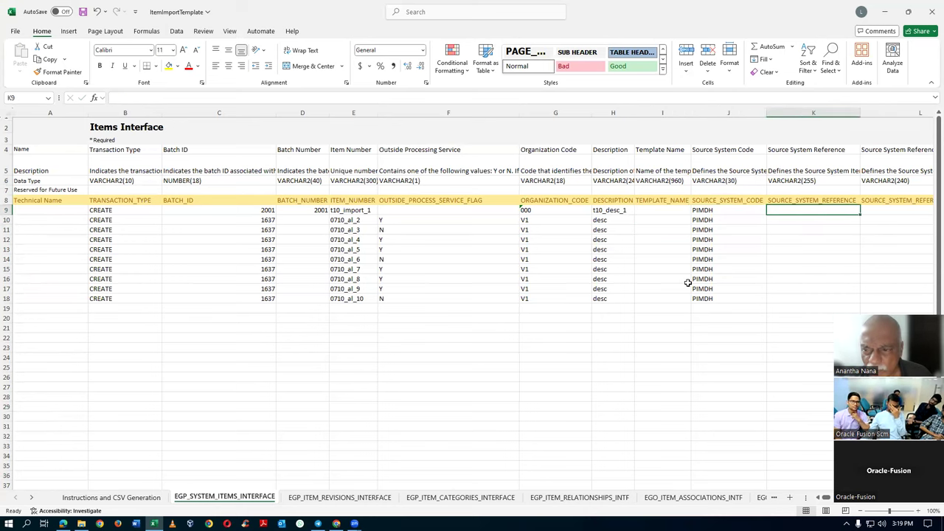
key(Right)
key(Right)
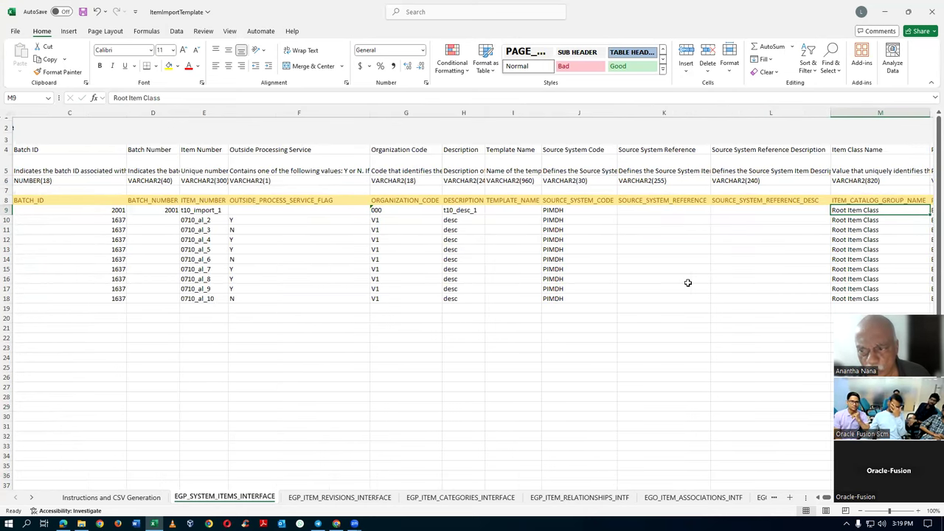
key(Right)
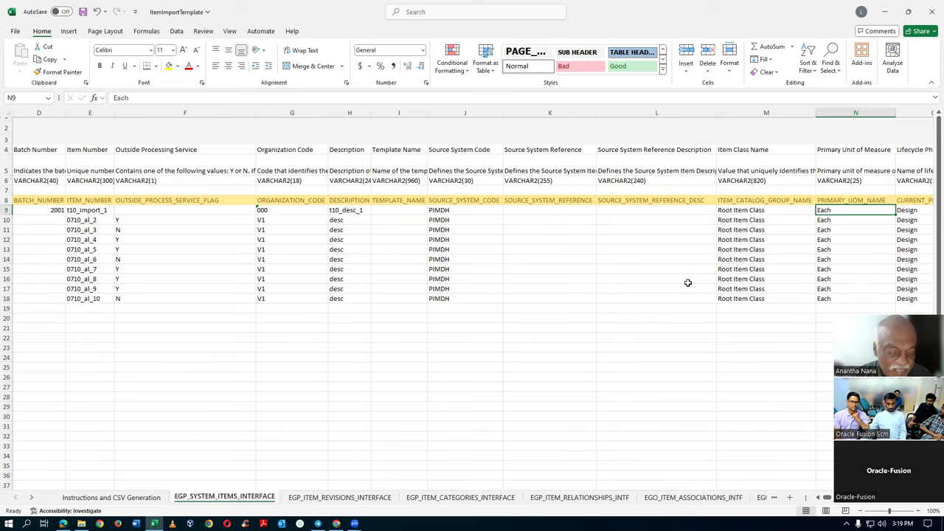
key(Right)
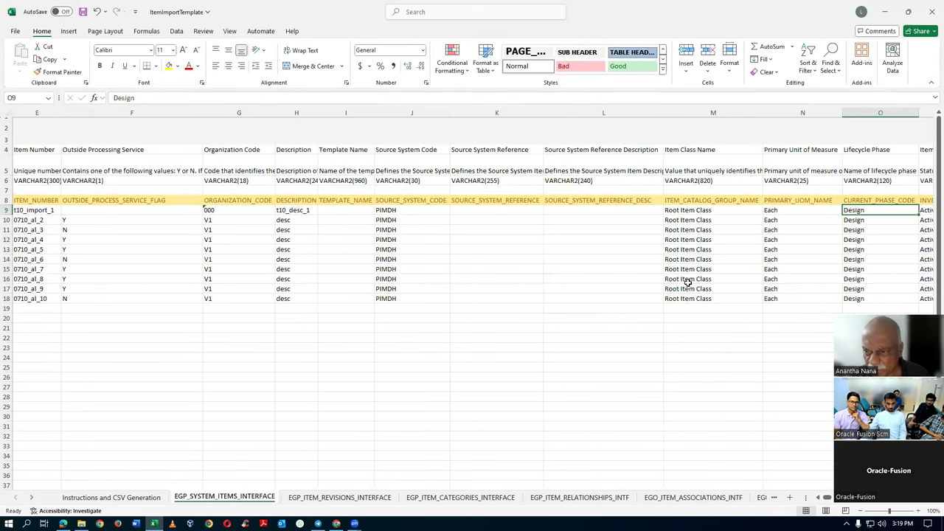
click(794, 214)
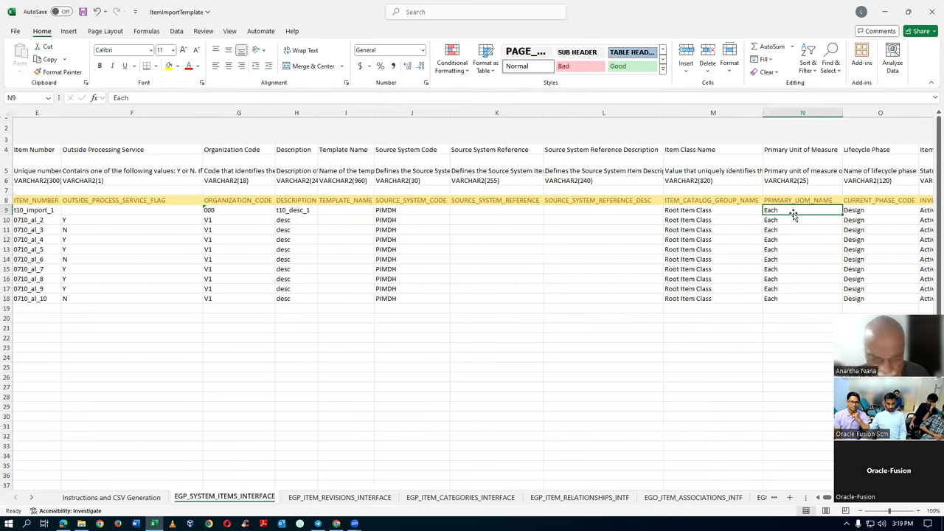
double_click(794, 214)
key(BackSpace)
key(BackSpace)
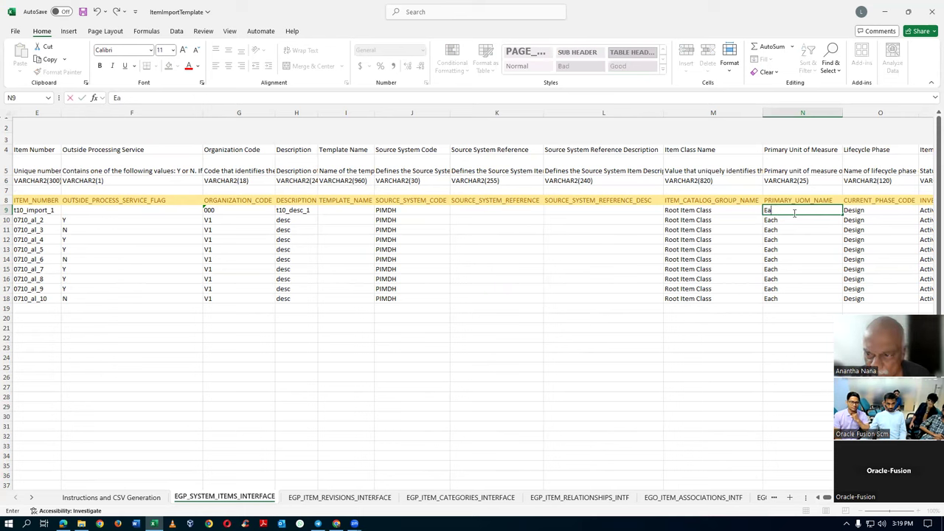
key(Tab)
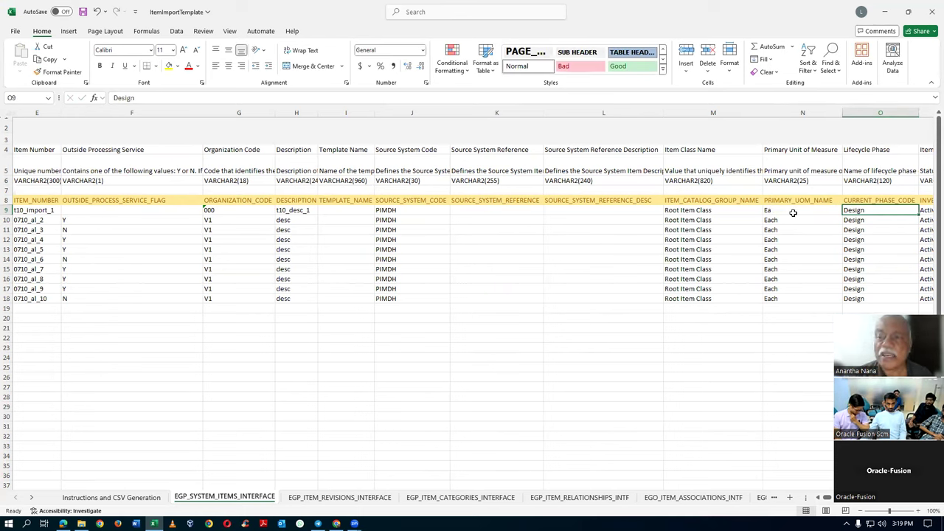
key(Delete)
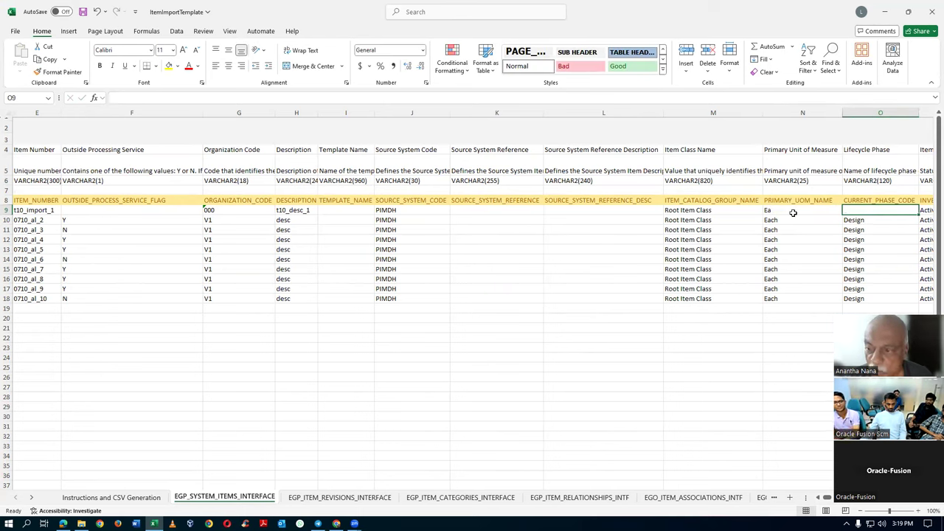
key(Tab)
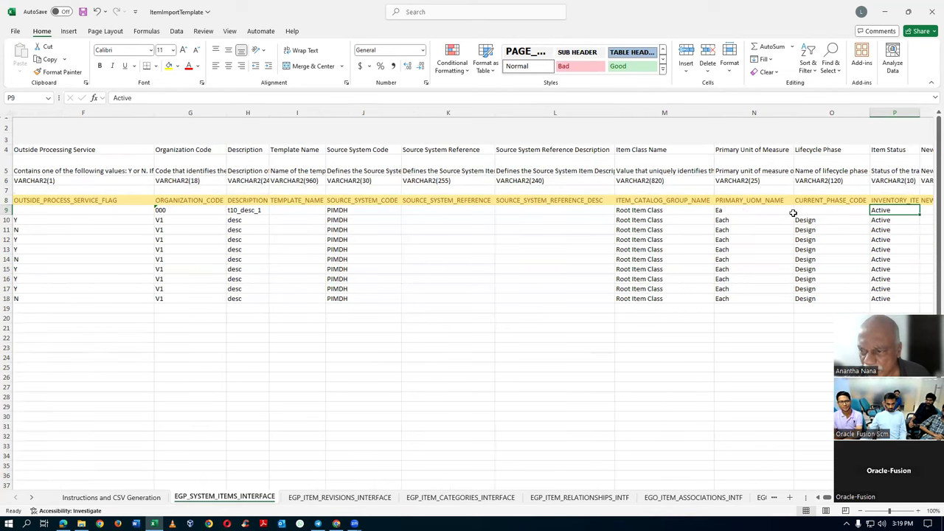
- Clear the Allow Maintenance Asset and Enable Genealogy Flag values in the first item row
scroll(793, 213, right, 1)
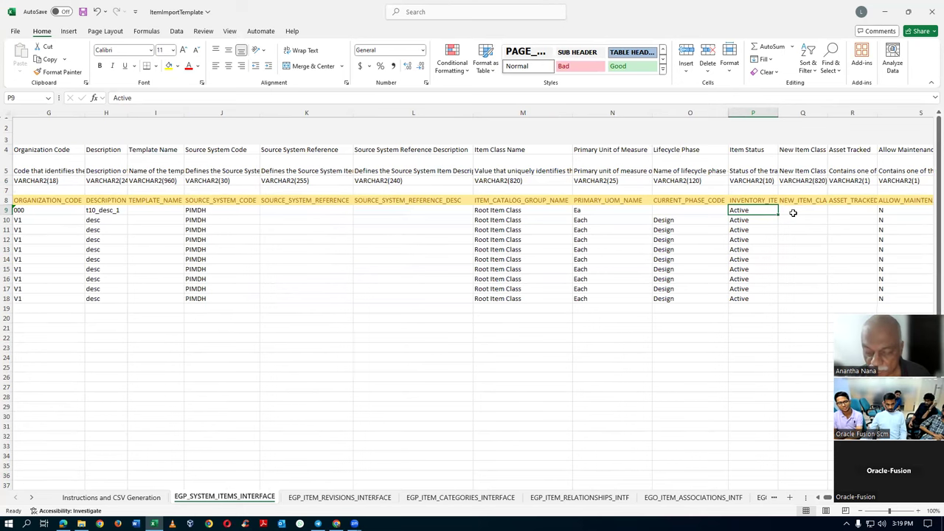
key(Tab)
key(Tab)
key(Tab)
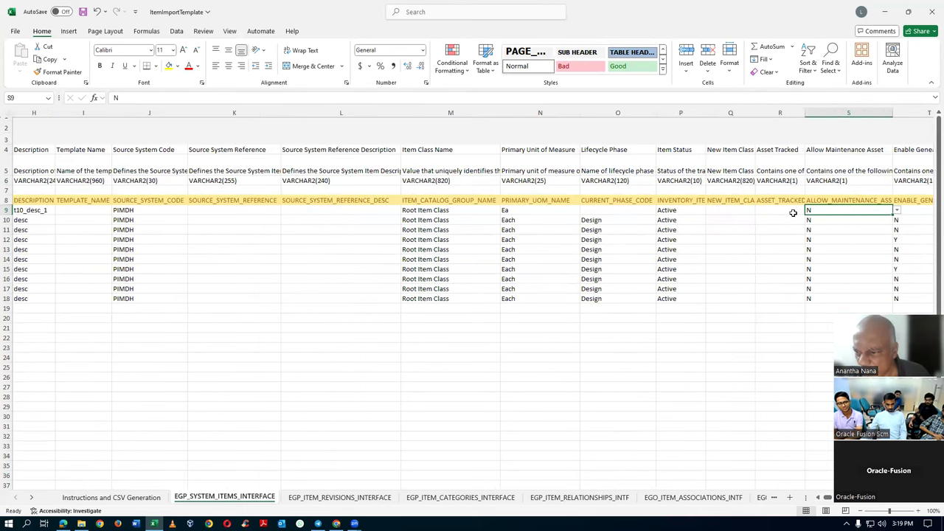
key(Tab)
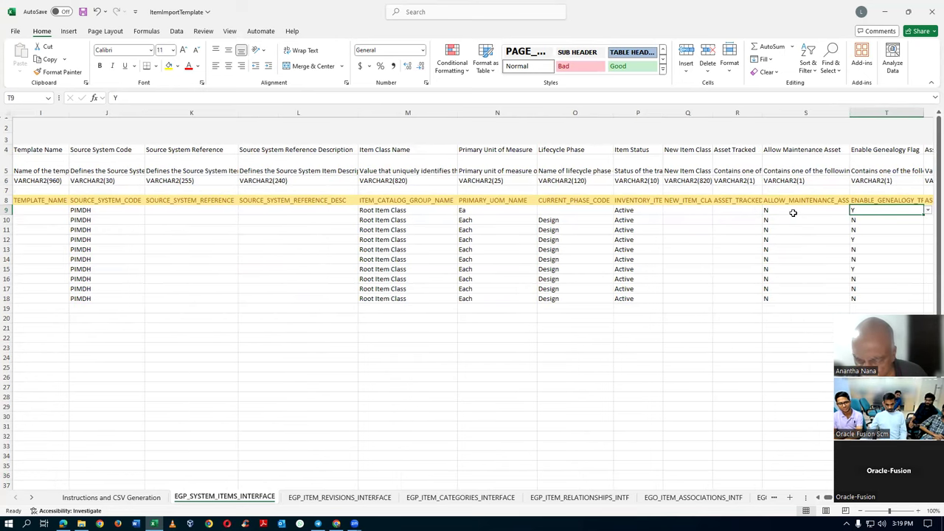
click(793, 213)
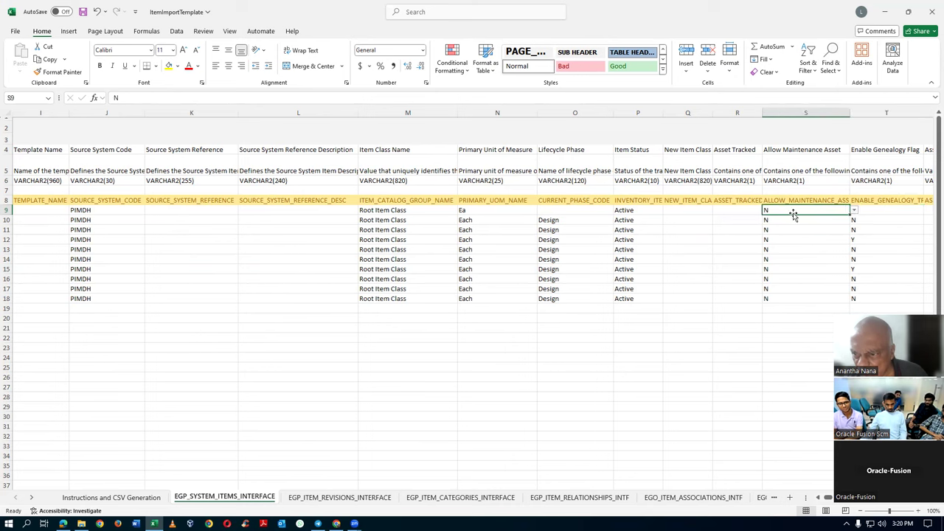
key(Tab)
key(Tab)
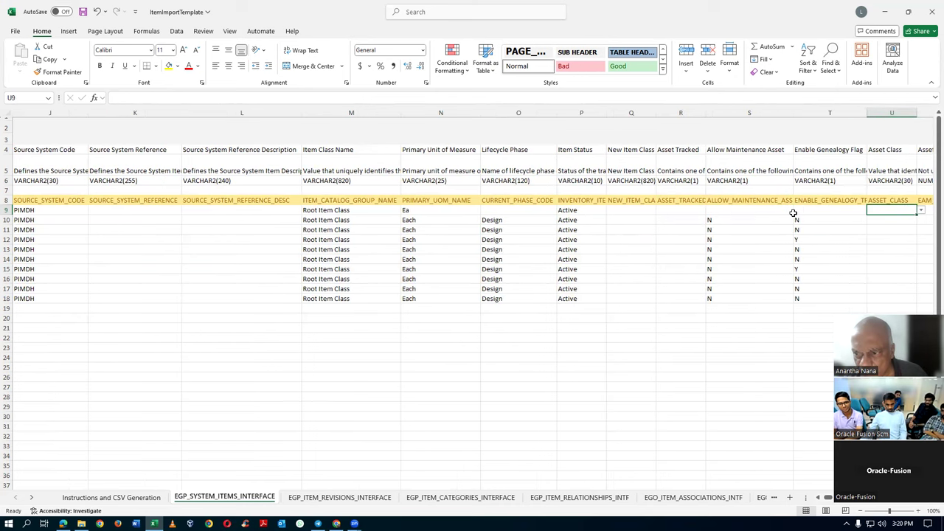
- Set Costing Enabled to Y for the first item row
key(Tab)
key(Tab)
key(Tab)
key(Tab)
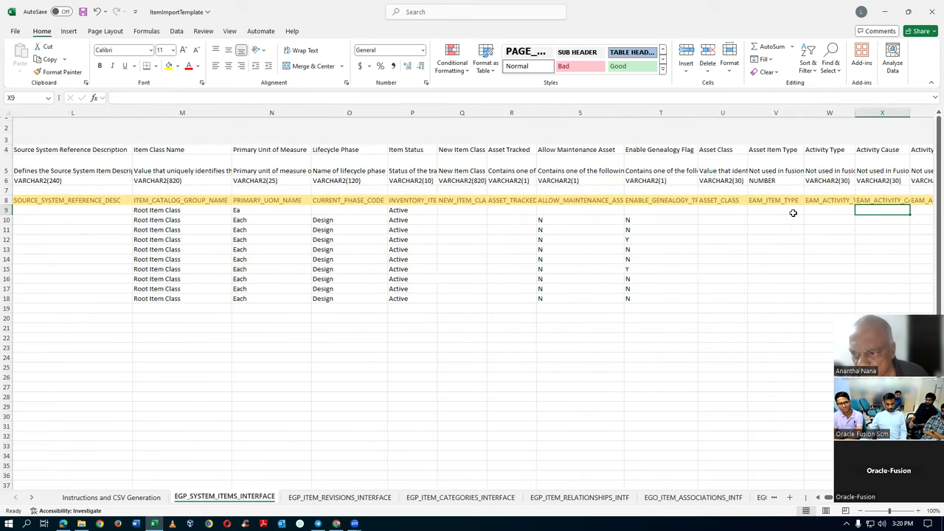
key(Tab)
key(Tab)
key(Tab)
key(Tab)
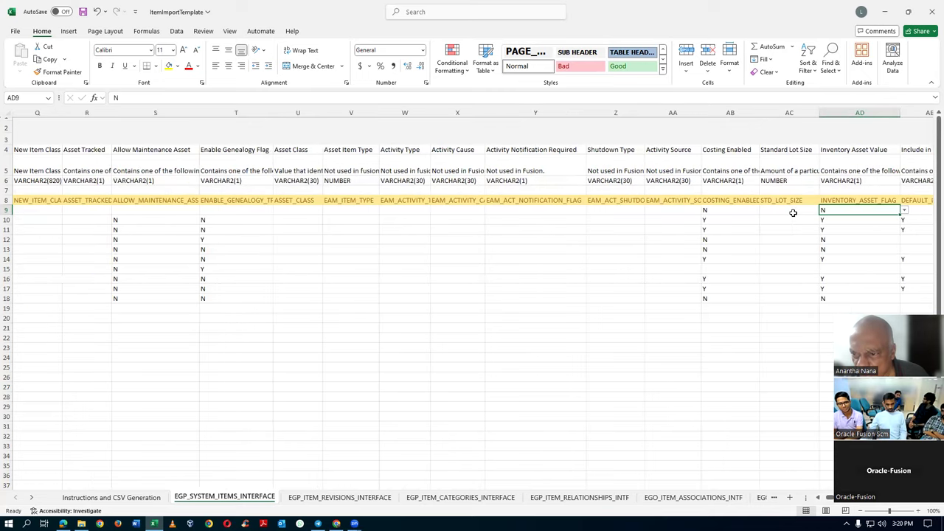
key(shift+Tab)
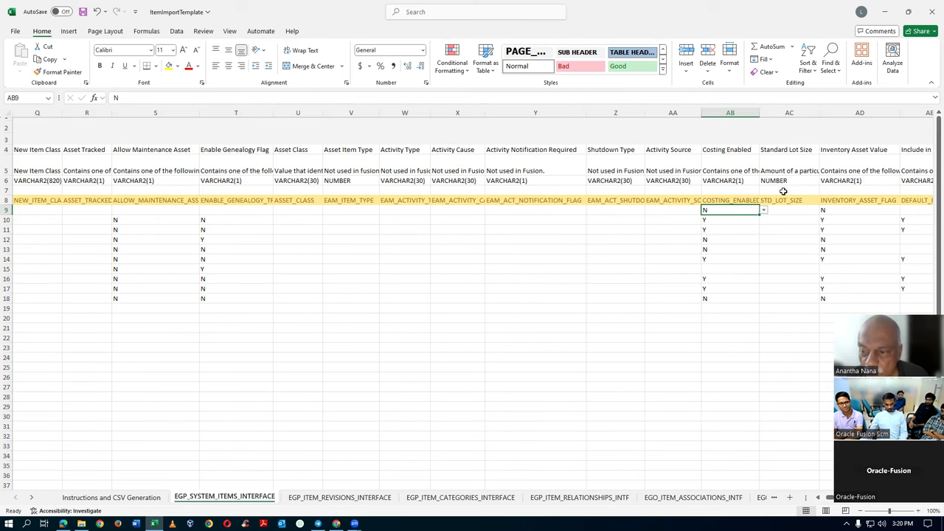
click(765, 211)
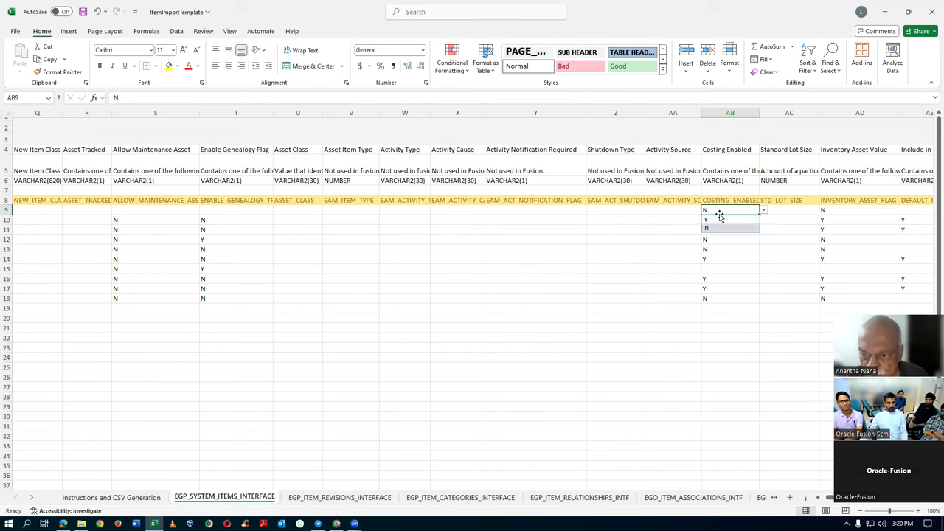
click(719, 220)
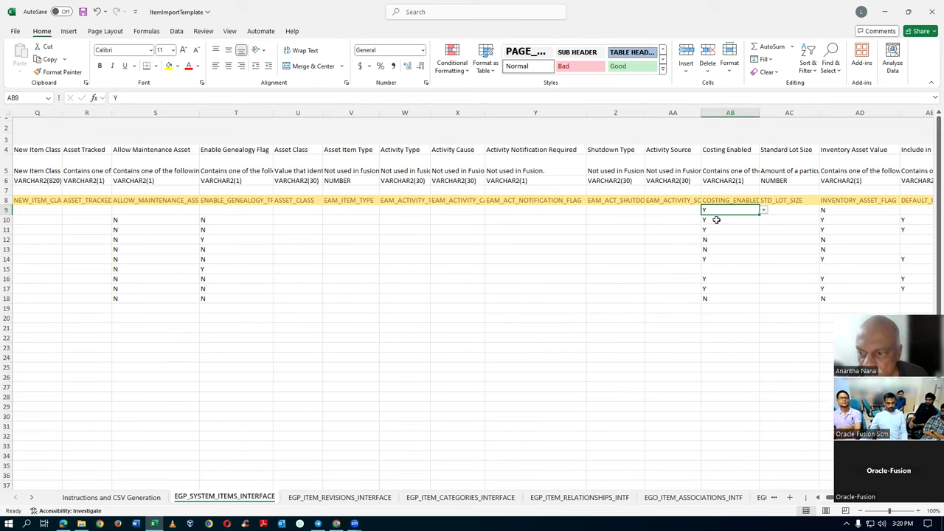
- Set Inventory Asset Value to Y for the first item row
click(845, 212)
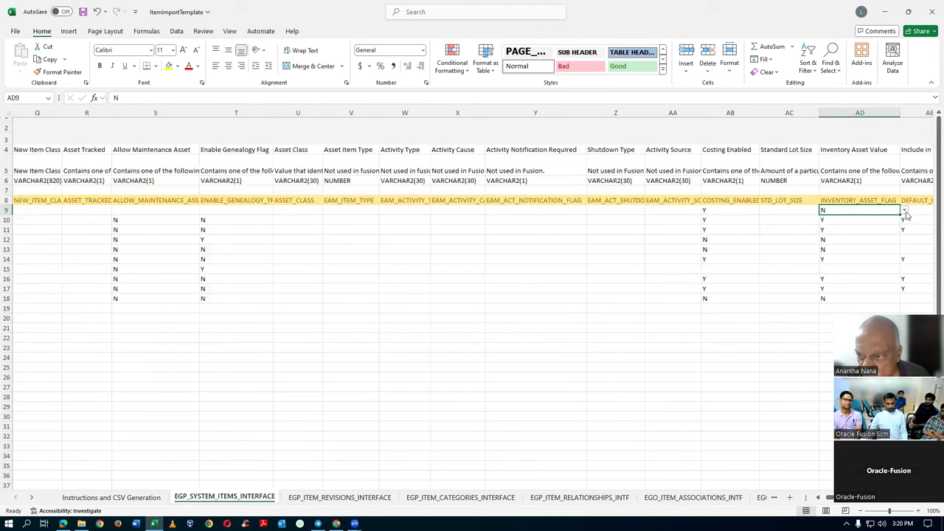
click(905, 211)
click(863, 220)
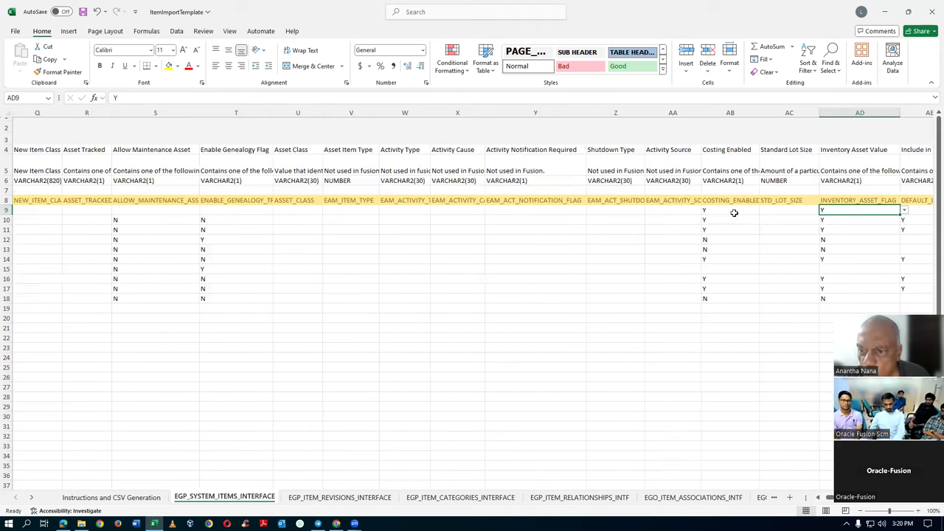
- Set User Item Type to FG for the first item row, leaving the planning, lot and order attributes before it blank
click(792, 211)
key(Right)
key(Right)
key(Right)
key(Right)
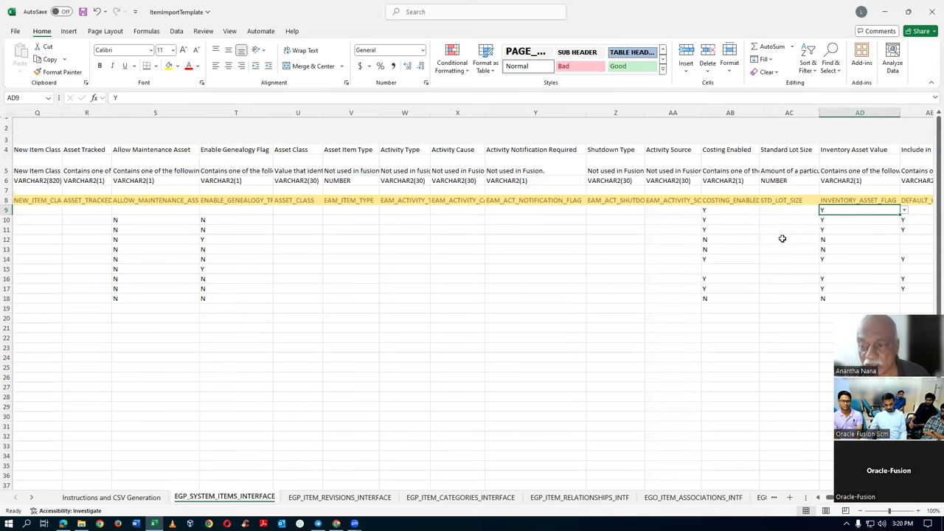
key(Right)
key(Right)
key(Right)
key(Right)
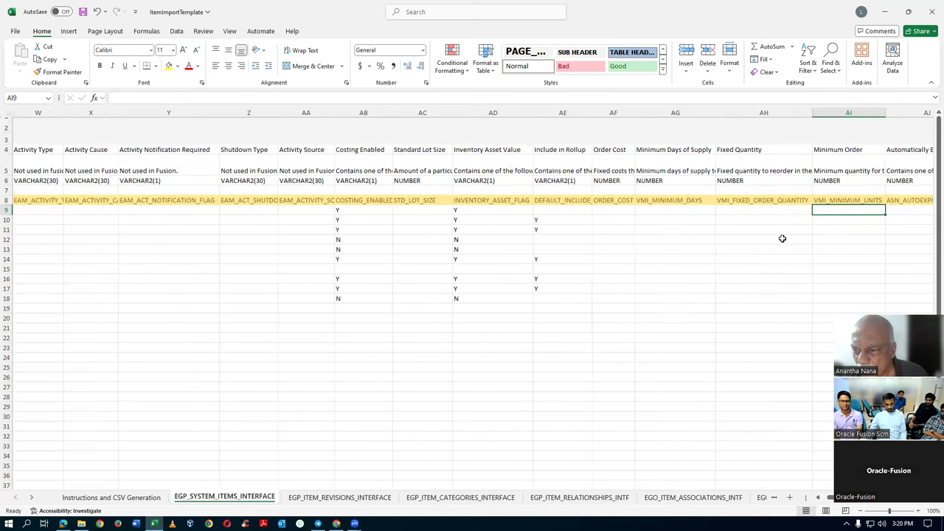
key(Right)
key(Right)
key(Right)
key(Right)
key(Right)
key(Right)
key(Right)
key(Right)
key(Right)
key(Right)
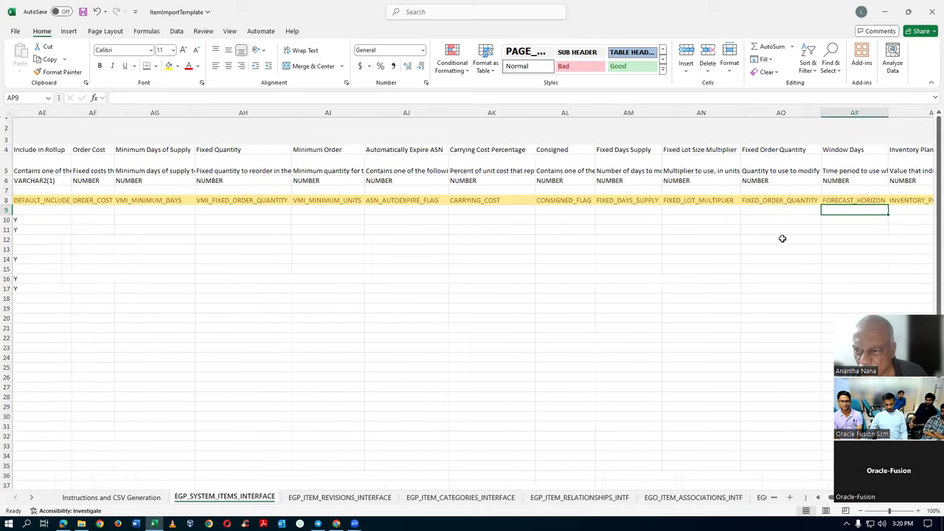
key(Right)
key(Right)
key(Right)
key(Right)
key(Right)
key(Right)
key(Right)
key(Right)
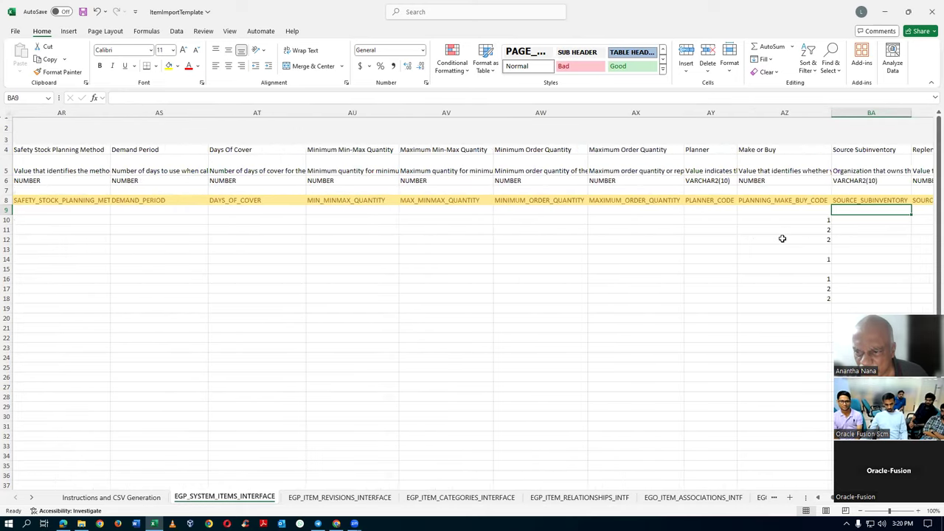
key(Right)
key(Right)
key(Right)
key(Right)
key(Right)
key(Right)
key(Right)
key(Right)
key(Right)
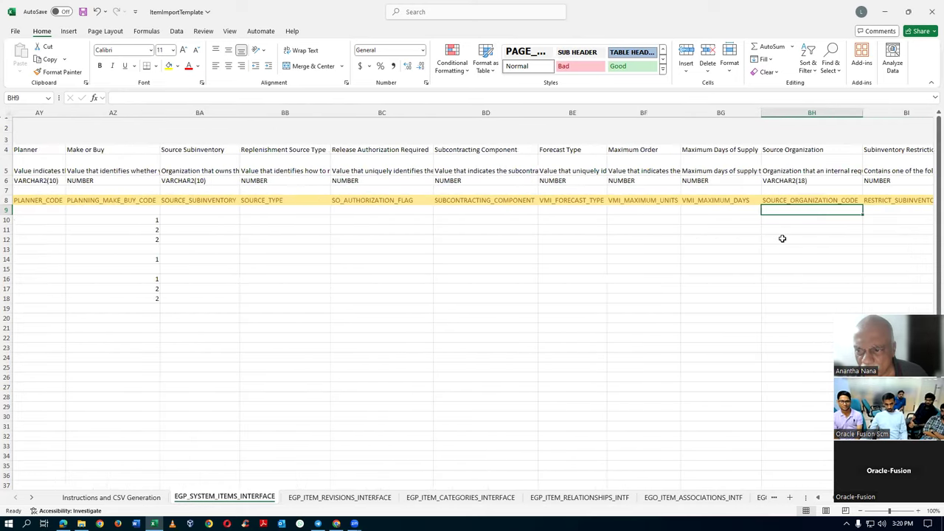
key(Right)
key(Right)
key(Right)
key(Right)
key(Right)
key(Right)
key(Right)
key(Right)
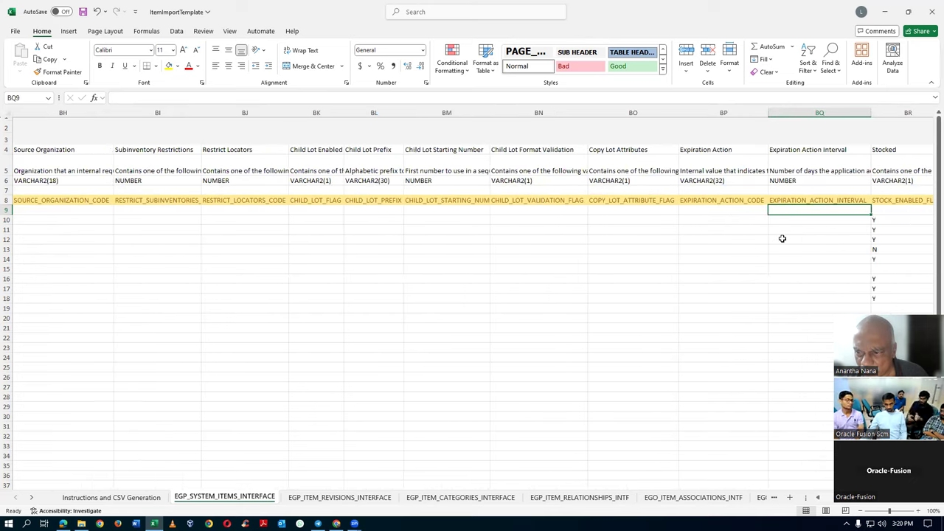
key(Right)
key(Right)
key(Right)
key(Right)
key(Right)
key(Right)
key(Right)
key(Right)
key(Right)
key(Right)
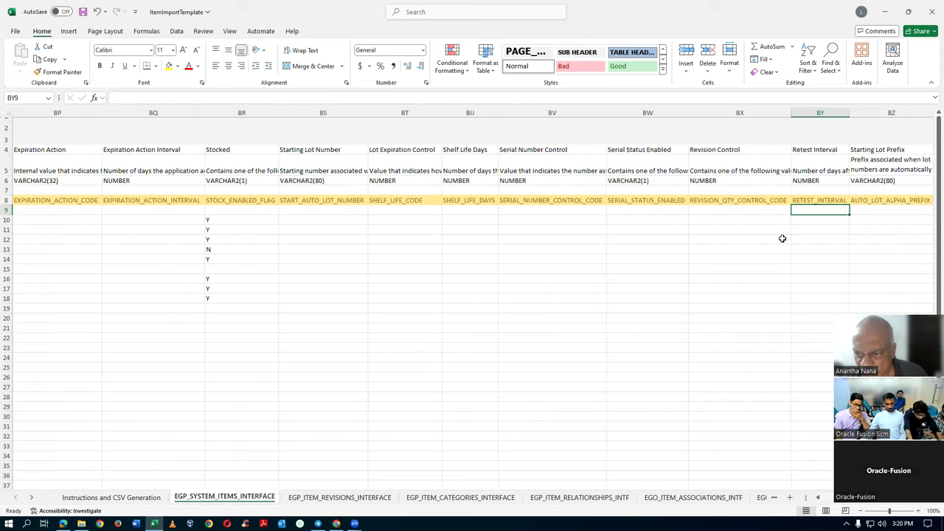
key(Right)
key(Right)
key(Right)
key(Right)
key(Right)
key(Right)
key(Right)
key(Right)
key(Right)
key(Right)
key(Right)
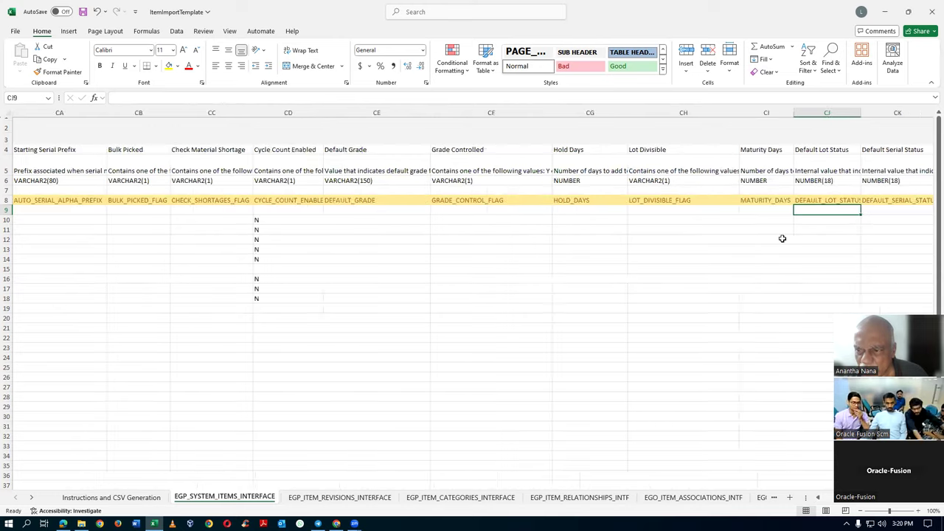
key(Right)
key(Right)
key(Right)
key(Right)
key(Right)
key(Right)
key(Right)
key(Right)
key(Right)
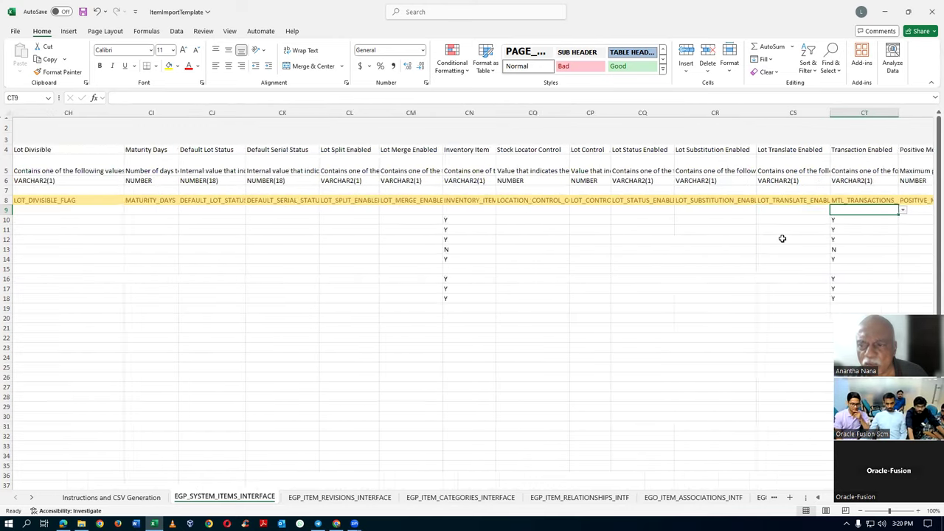
key(Right)
key(Right)
key(Right)
key(Right)
key(Right)
key(Right)
key(Right)
key(Right)
key(Right)
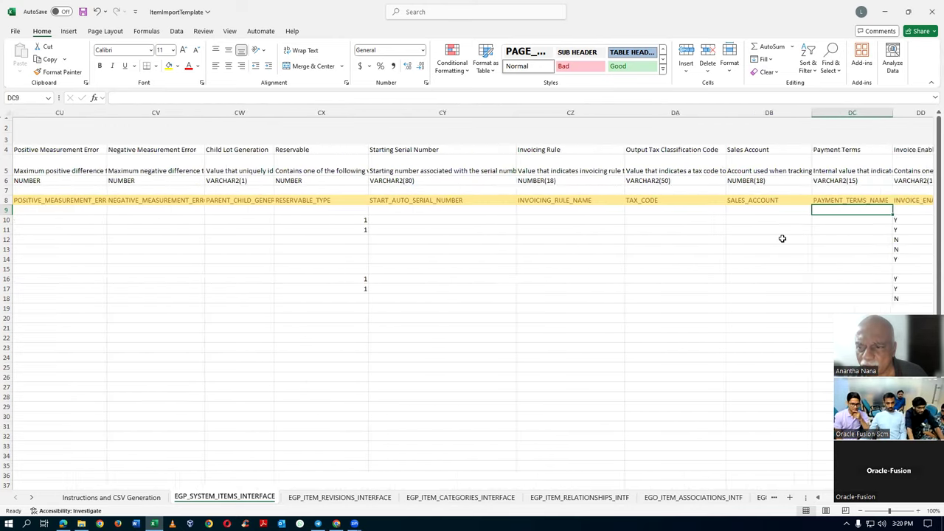
key(Right)
key(Right)
key(Right)
key(Right)
key(Right)
key(Right)
key(Right)
key(Right)
key(Right)
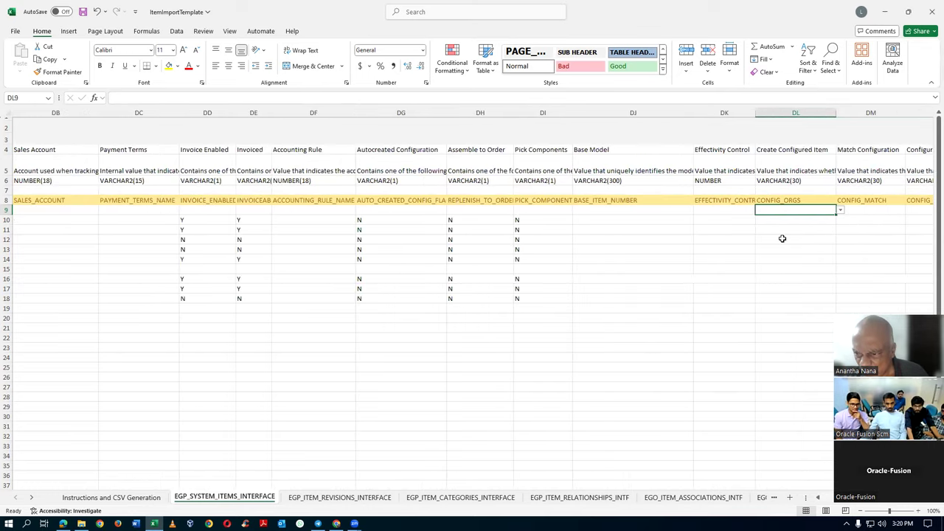
key(Right)
key(Right)
key(Right)
key(Right)
key(Right)
key(Right)
key(Right)
key(Right)
key(Right)
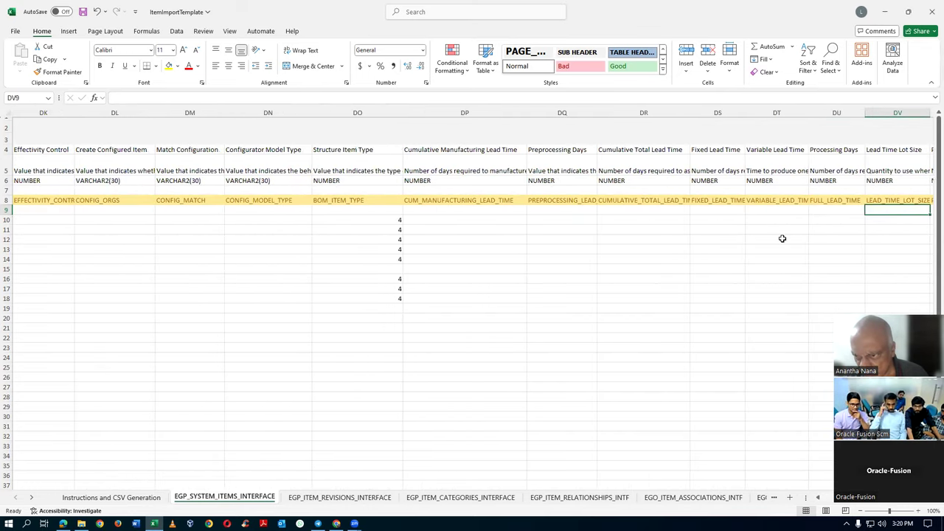
key(Right)
key(Right)
key(Right)
key(Right)
key(Right)
key(Right)
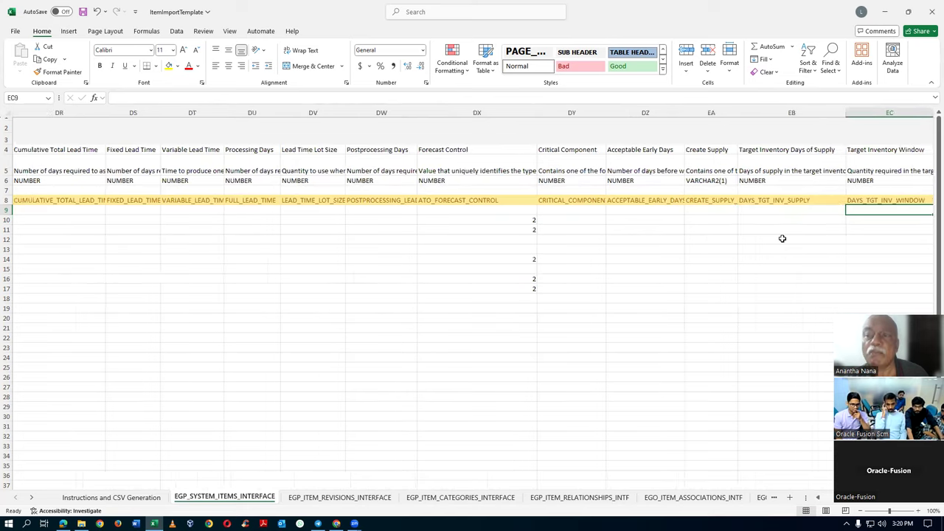
key(Right)
key(Right)
key(Right)
key(Right)
key(Right)
key(Right)
key(Right)
key(Right)
key(Right)
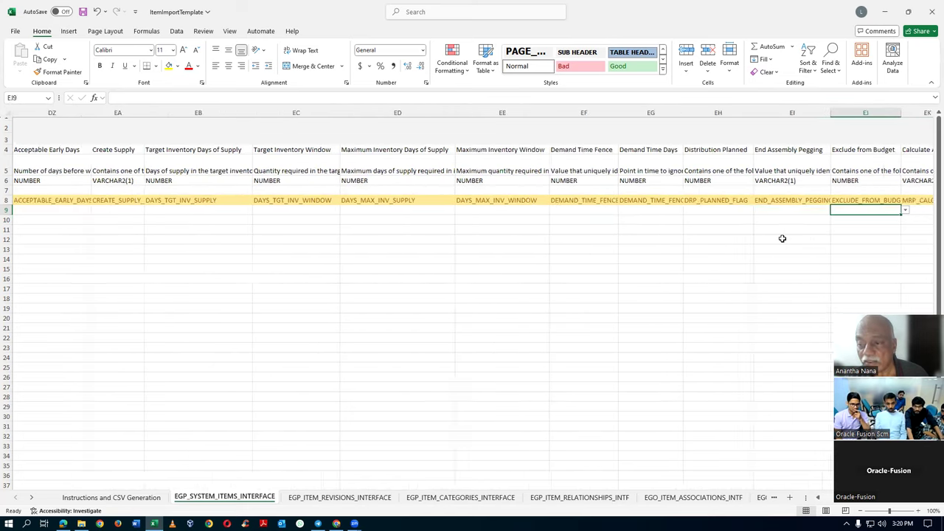
key(Right)
key(Right)
key(Right)
key(Right)
key(Right)
key(Right)
key(Right)
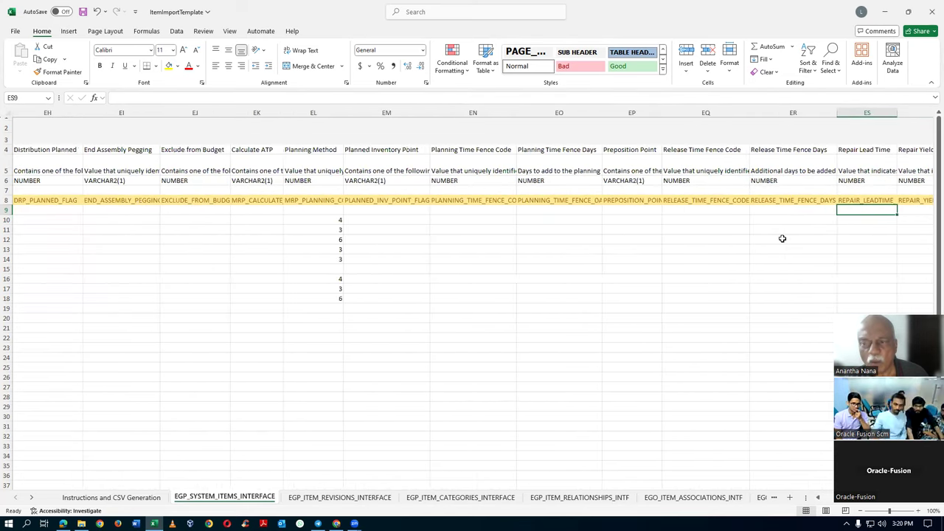
key(Right)
key(Right)
key(Right)
key(Right)
key(Right)
key(Right)
key(Right)
key(Right)
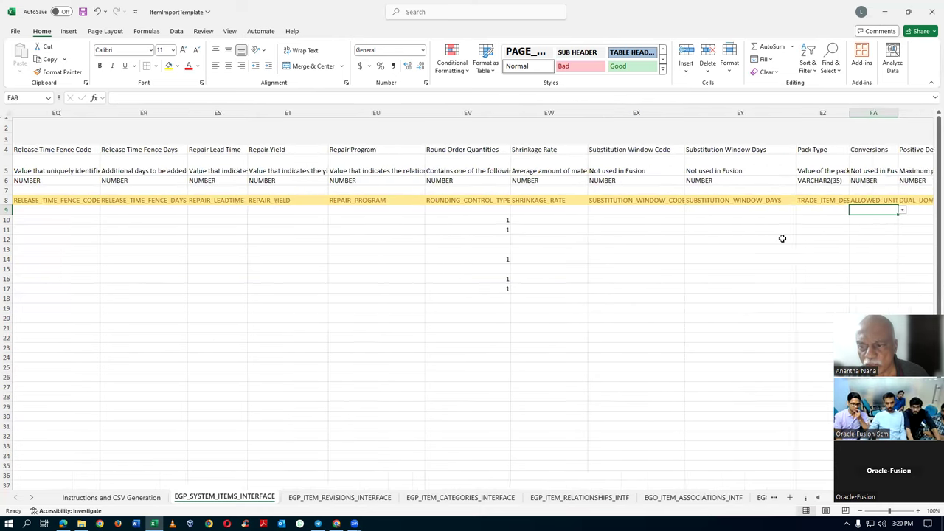
key(Left)
key(Left)
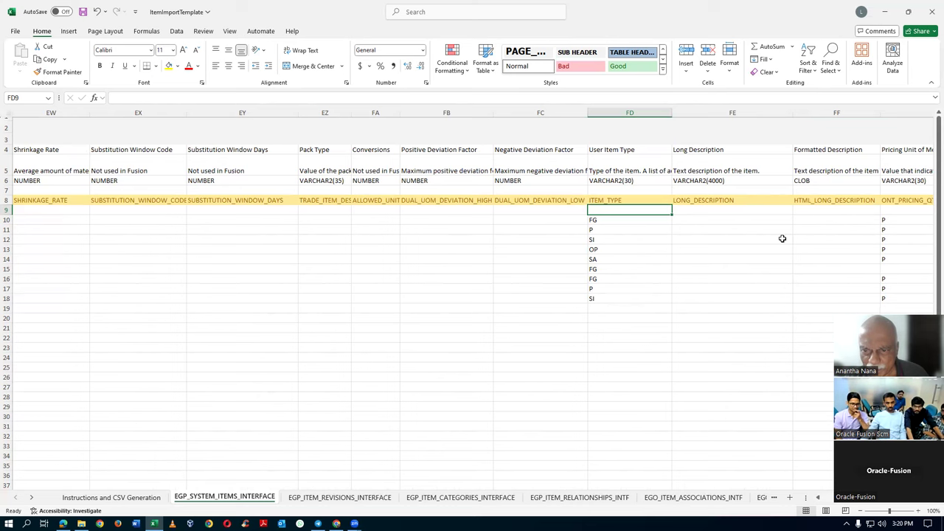
text(FG)
key(Right)
- Review the first item row's attributes from Long Description through Charge Periodicity, including the unit of measure, ATP and tolerance columns
key(Right)
key(Right)
key(Right)
key(Right)
key(Right)
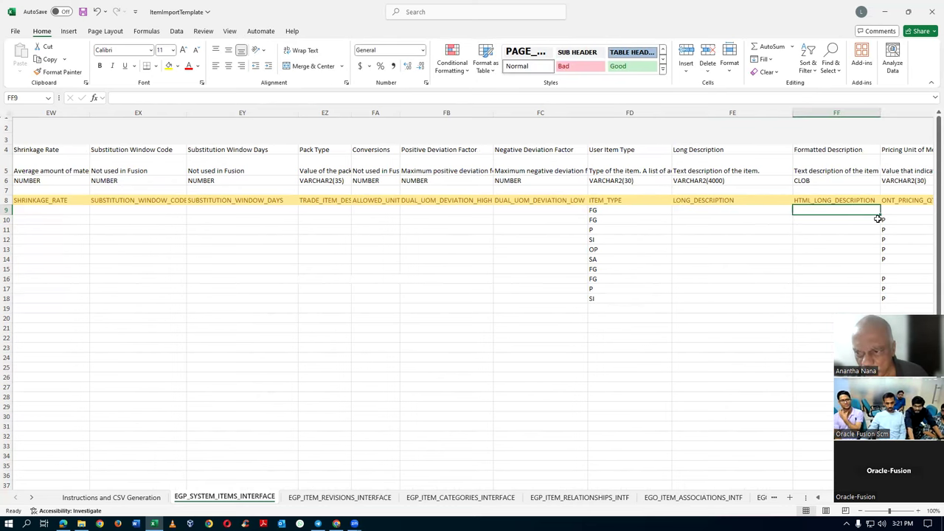
key(Right)
key(Right)
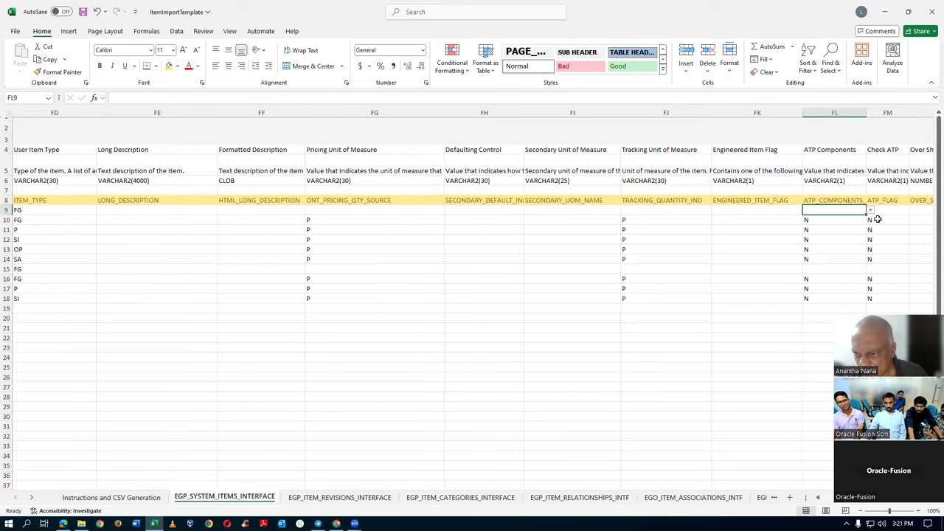
key(Right)
key(Right)
key(Right)
key(Right)
key(Right)
key(Right)
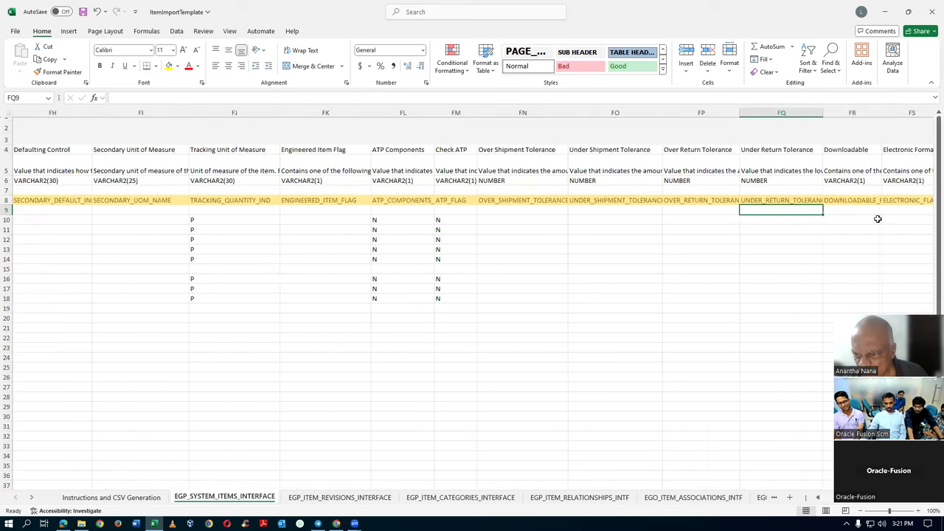
key(Right)
key(Right)
key(Right)
key(Right)
key(Right)
key(Right)
key(Right)
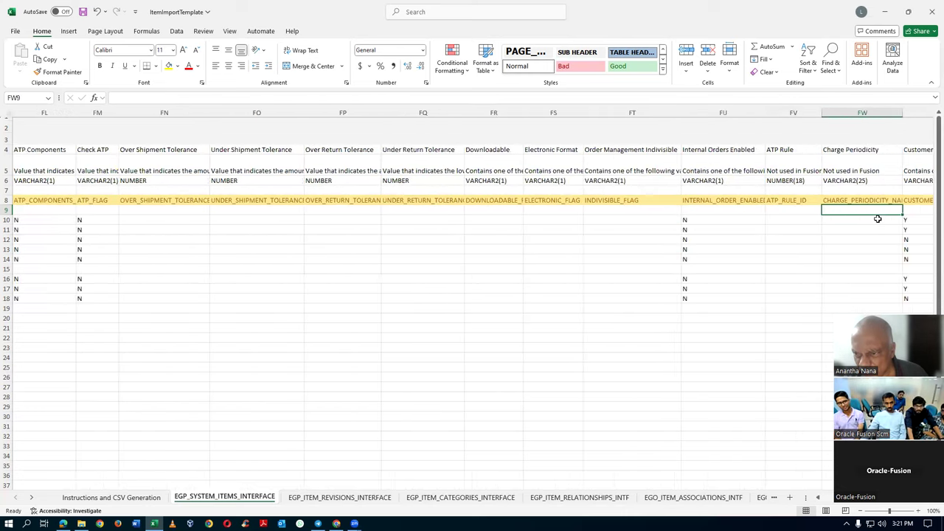
- Clear the User Item Type value in the first item row
key(Left)
key(Left)
key(Left)
key(Left)
key(Left)
key(Left)
key(Left)
key(Left)
key(Left)
key(Left)
key(Left)
key(Left)
key(Left)
key(Left)
key(Left)
key(Left)
key(Left)
key(Left)
key(Left)
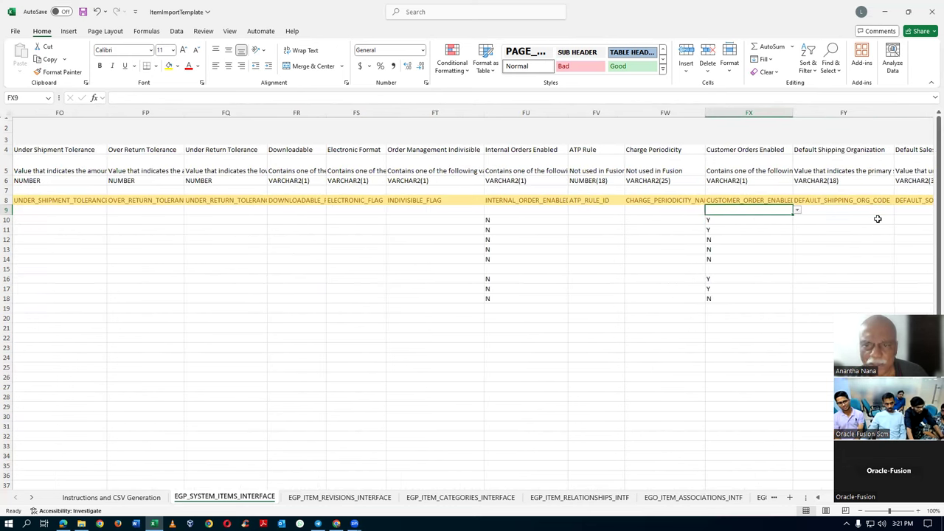
key(Left)
key(Left)
key(Left)
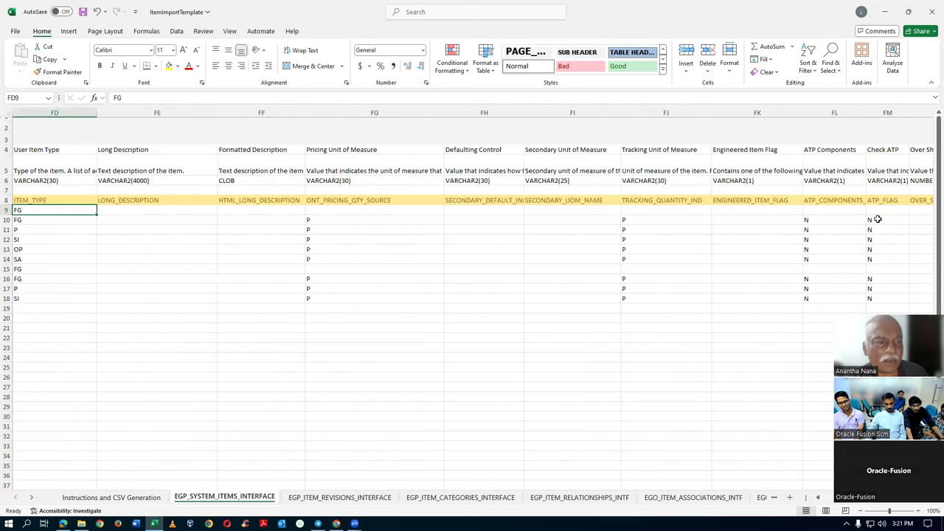
key(Right)
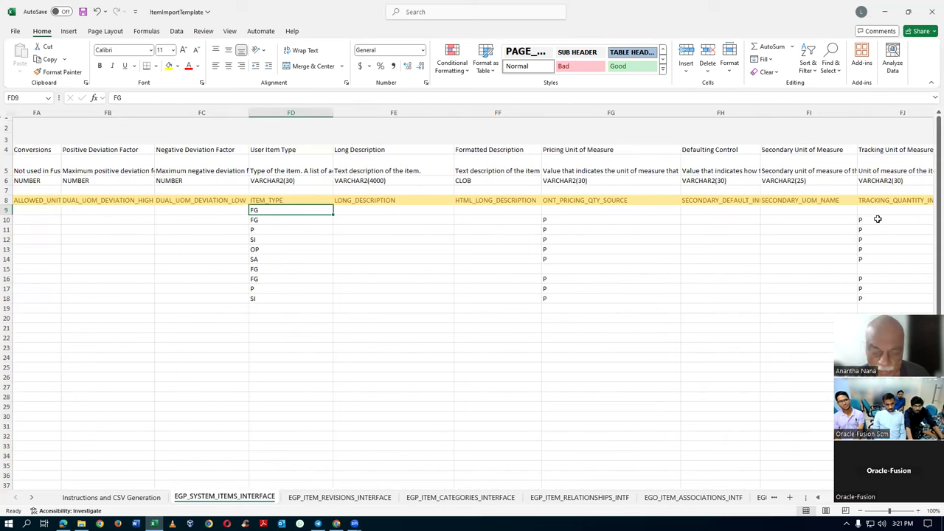
key(Right)
- Examine the first item row's description, unit of measure, ATP and order management attributes through Customer Ordered
key(Right)
key(Right)
key(Right)
key(Right)
key(Right)
key(Right)
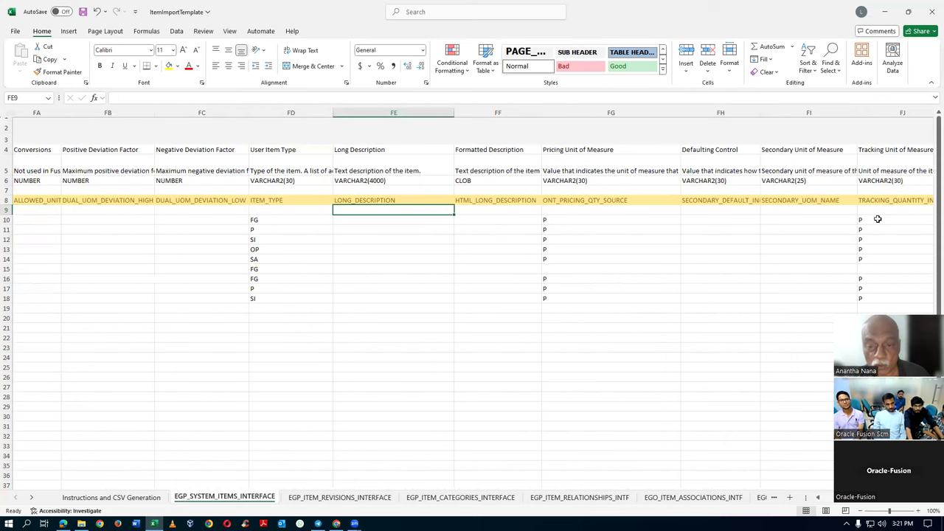
key(Right)
key(Right)
key(Right)
key(Right)
key(Right)
key(Right)
key(Right)
key(Right)
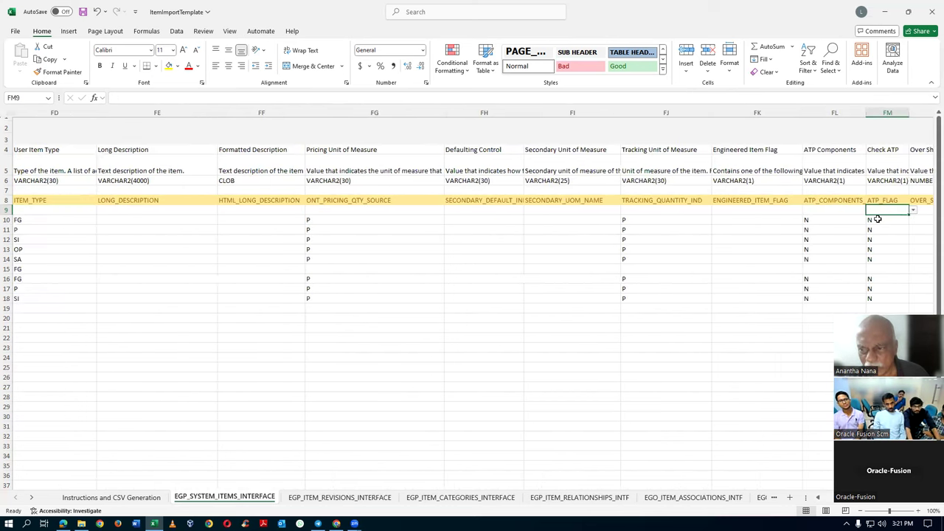
key(Right)
key(Right)
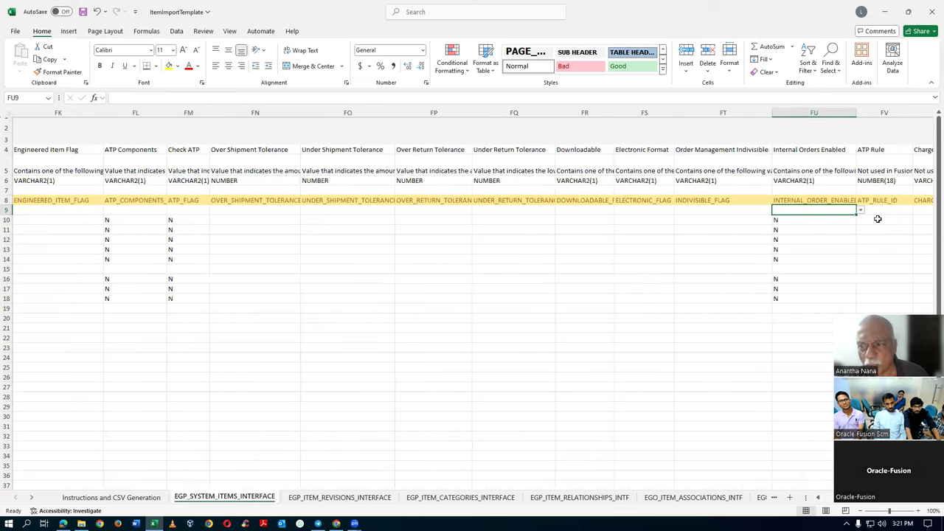
key(Right)
key(Right)
key(Right)
key(Right)
key(Right)
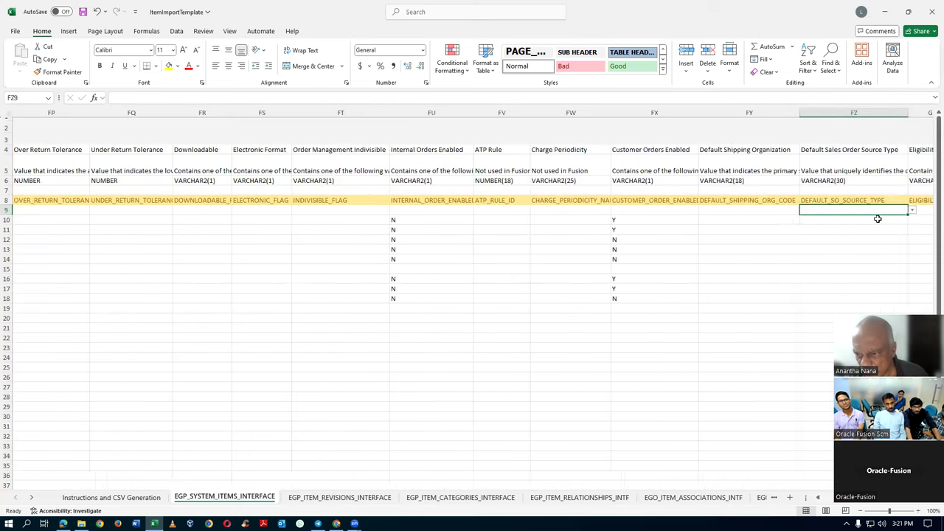
key(Right)
key(Right)
key(Right)
key(Right)
key(Right)
key(Right)
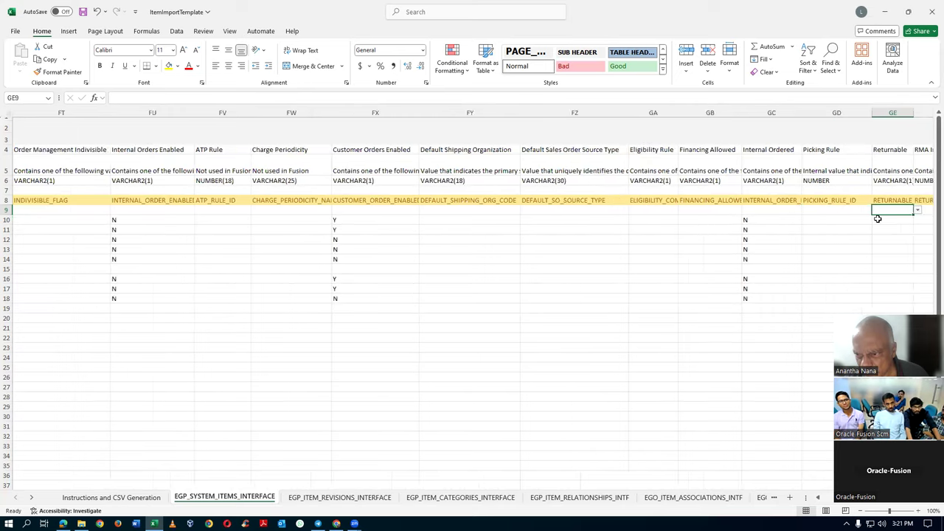
key(Right)
key(Right)
key(Right)
key(Right)
key(Right)
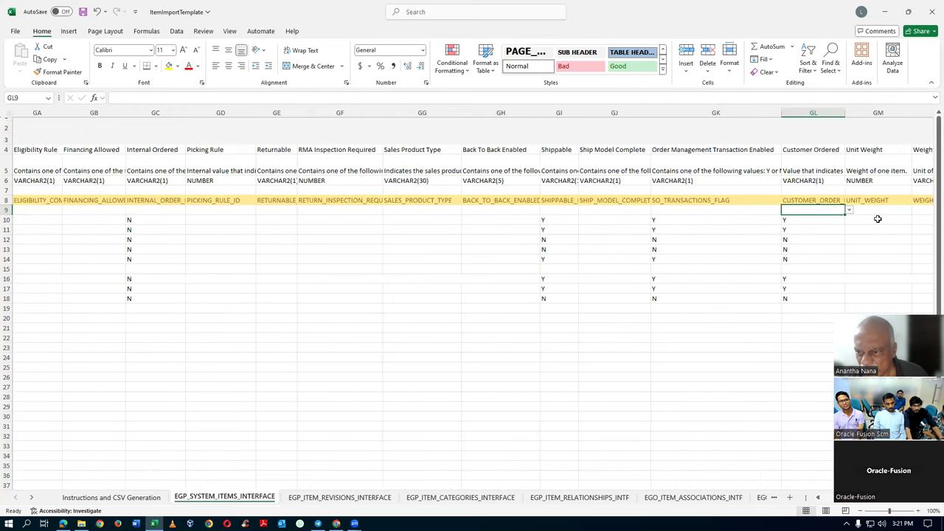
- Examine the first item row's physical attributes from Unit Weight through Minimum Fill Percent
key(Right)
key(Right)
key(Right)
key(Right)
key(Right)
key(Right)
key(Right)
key(Right)
key(Right)
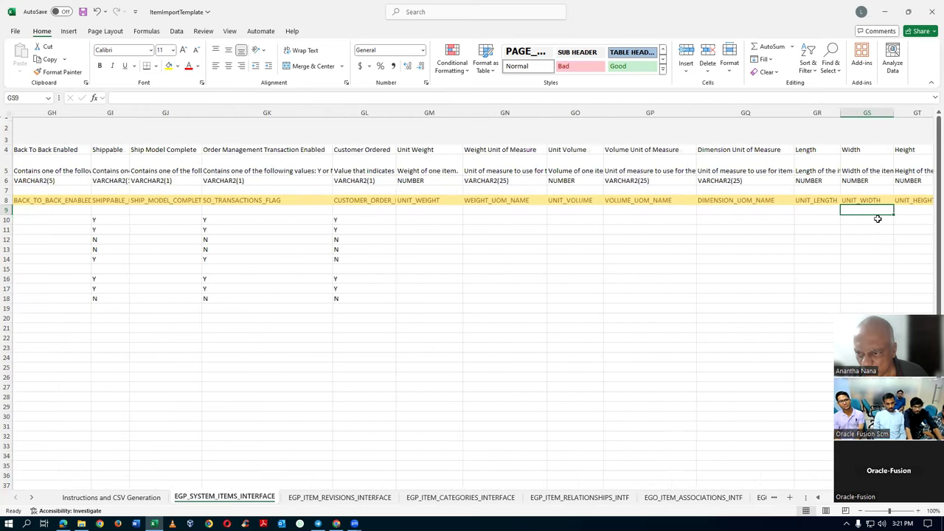
key(Right)
key(Right)
key(Right)
key(Right)
key(Right)
key(Right)
key(Right)
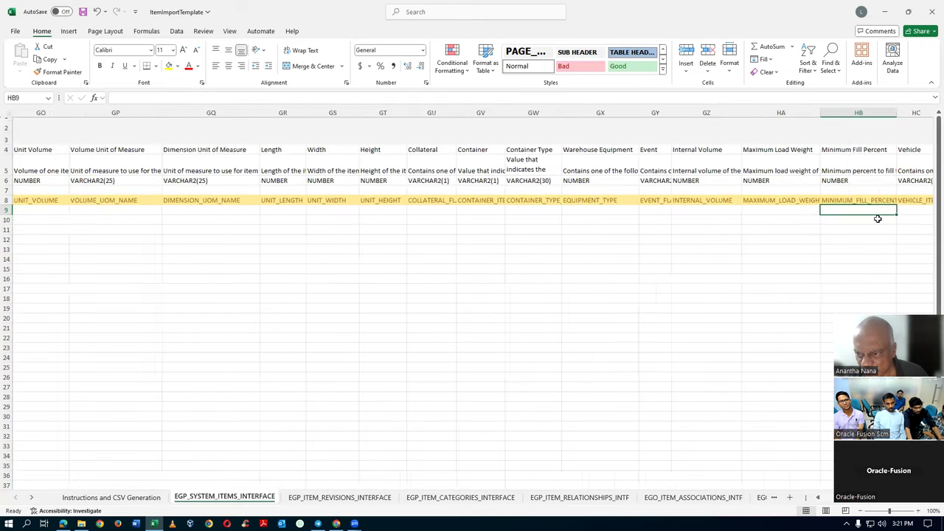
- Examine the first item row's vehicle, hazardous material and process manufacturing attributes through Unit of Issue
key(Right)
key(Right)
key(Right)
key(Right)
key(Right)
key(Right)
key(Right)
key(Right)
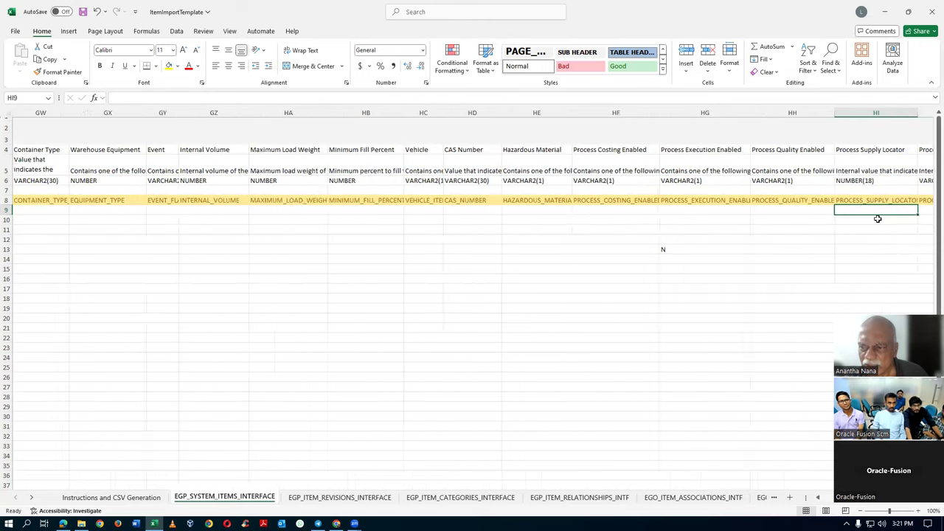
key(Right)
key(Right)
key(Right)
key(Right)
key(Right)
key(Right)
key(Right)
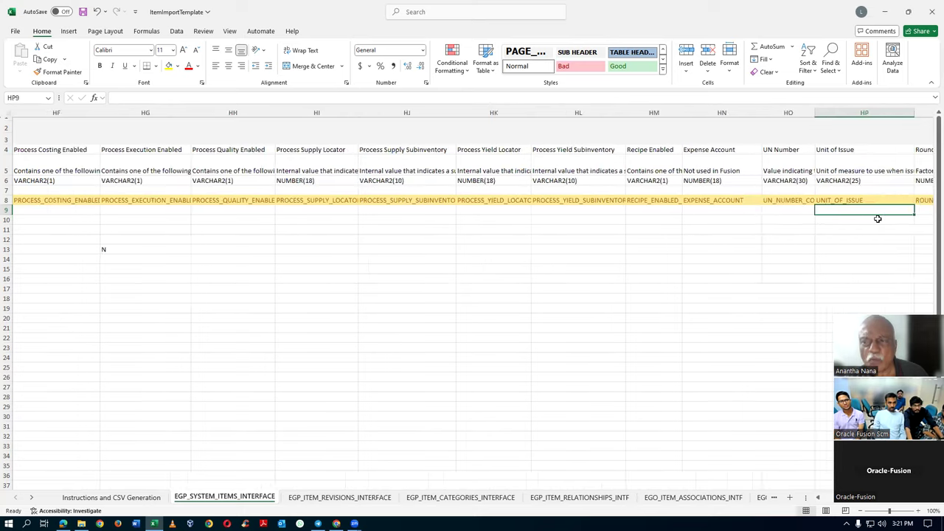
- Examine the first item row's purchasing attributes from Rounding Factor through Allow Substitute Receipts
key(Right)
key(Right)
key(Right)
key(Right)
key(Right)
key(Right)
key(Right)
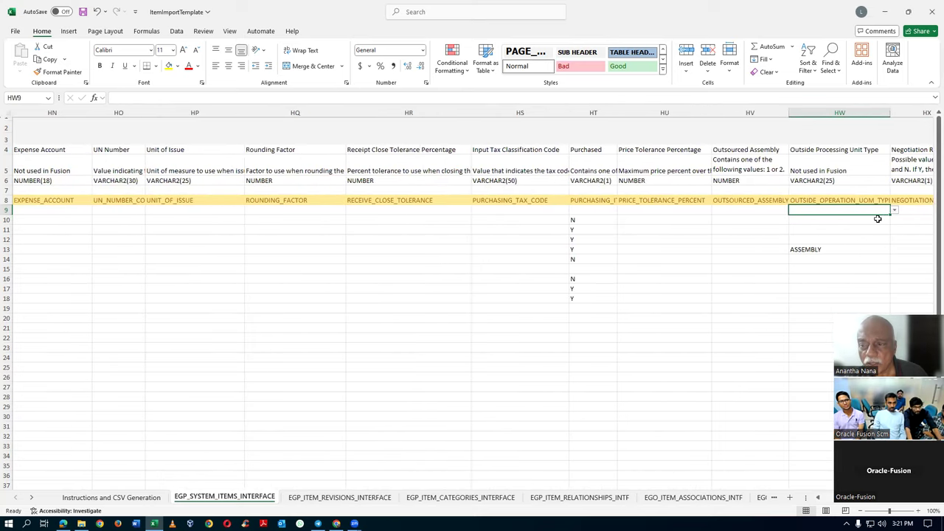
key(Right)
key(Right)
key(Right)
key(Right)
key(Right)
key(Right)
key(Right)
key(Right)
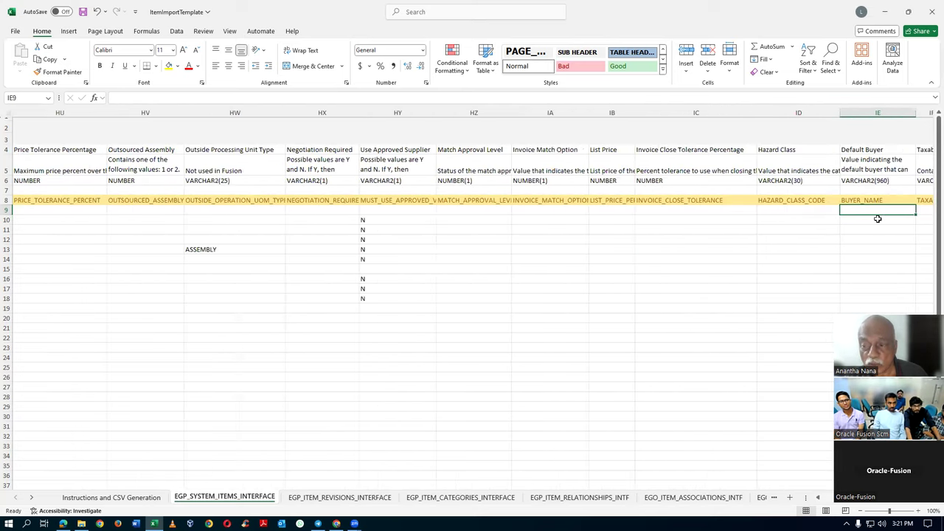
key(Right)
key(Right)
key(Right)
key(Right)
key(Right)
key(Right)
key(Right)
key(Right)
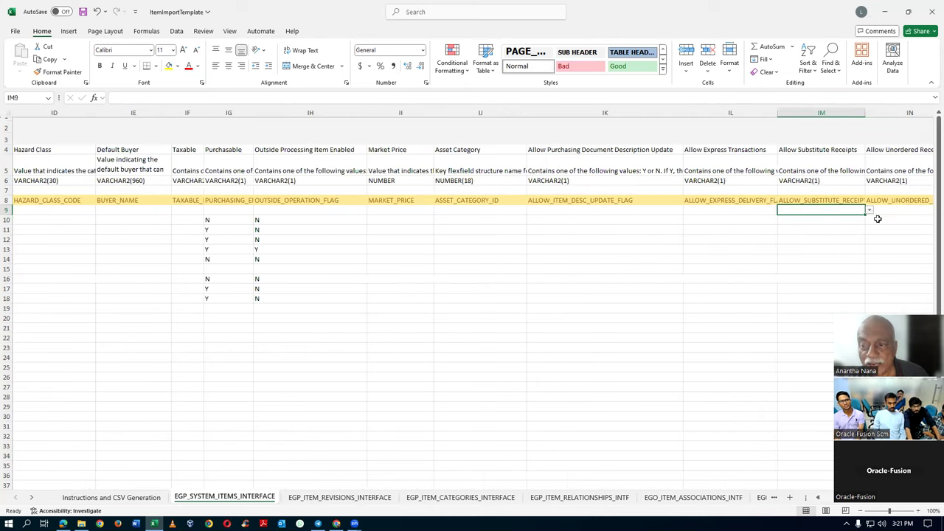
- Examine the first item row's receiving and service attributes from Allow Unordered Receipts through Enable for Customer Self Service
key(Right)
key(Right)
key(Right)
key(Right)
key(Right)
key(Right)
key(Right)
key(Right)
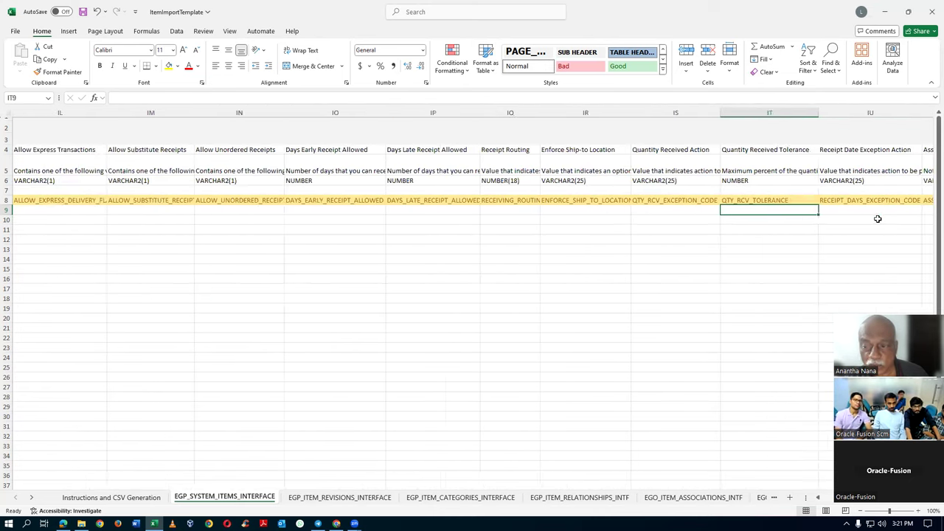
key(Right)
key(Right)
key(Right)
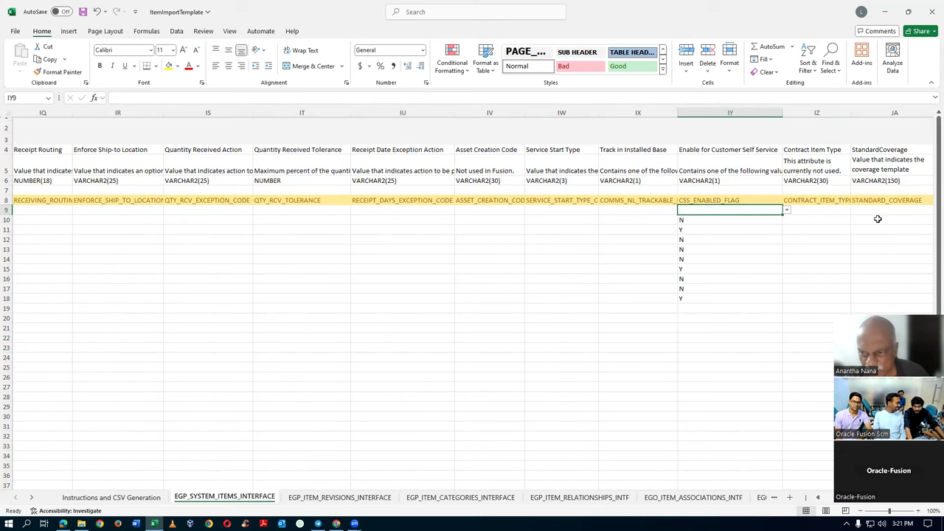
- Examine the first item row's attributes from Contract Item Type through descriptive flexfield segment ATTRIBUTE9
key(Right)
key(Right)
key(Right)
key(Right)
key(Right)
key(Right)
key(Right)
key(Right)
key(Right)
key(Right)
key(Right)
key(Right)
key(Right)
key(Right)
key(Right)
key(Right)
key(Right)
key(Right)
key(Right)
key(Right)
key(Right)
key(Right)
key(Right)
key(Right)
key(Right)
key(Right)
key(Right)
key(Right)
key(Right)
key(Right)
key(Right)
key(Right)
key(Right)
key(Right)
key(Right)
key(Right)
key(Right)
key(Right)
key(Right)
key(Right)
key(Right)
key(Right)
key(Right)
key(Right)
key(Right)
key(Right)
key(Right)
key(Right)
key(Right)
key(Right)
key(Right)
key(Right)
key(Right)
key(Right)
key(Right)
key(Right)
key(Right)
key(Right)
key(Right)
key(Right)
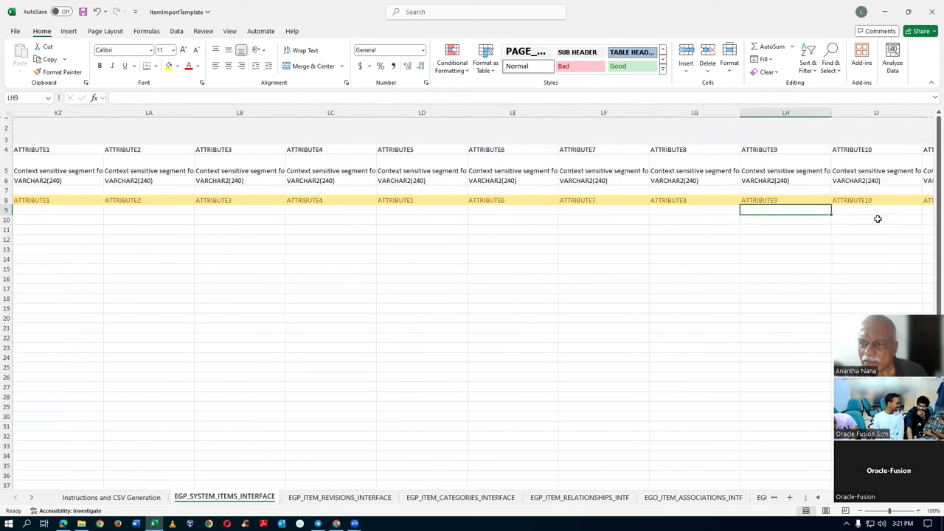
- Examine the first item row's flexfield segments from ATTRIBUTE10 through ATTRIBUTE_NUMBER7
key(Right)
key(Right)
key(Right)
key(Right)
key(Right)
key(Right)
key(Right)
key(Right)
key(Right)
key(Right)
key(Right)
key(Right)
key(Right)
key(Right)
key(Right)
key(Right)
key(Right)
key(Right)
key(Right)
key(Right)
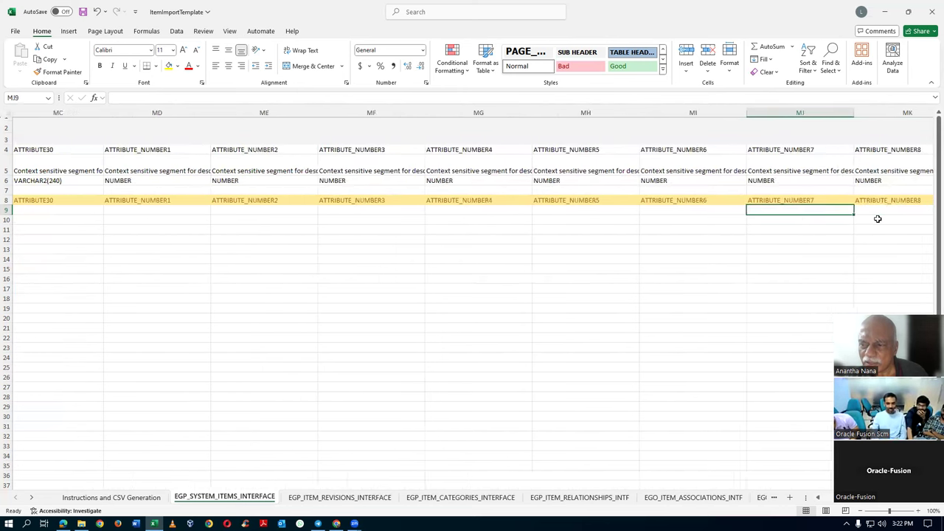
- Examine the first item row's remaining attributes from ATTRIBUTE_NUMBER8 through New Secondary UOM Name
key(Right)
key(Right)
key(Right)
key(Right)
key(Right)
key(Right)
key(Right)
key(Right)
key(Right)
key(Right)
key(Right)
key(Right)
key(Right)
key(Right)
key(Right)
key(Right)
key(Right)
key(Right)
key(Right)
key(Right)
key(Right)
key(Right)
key(Right)
key(Right)
key(Right)
key(Right)
key(Right)
key(Right)
key(Right)
key(Right)
key(Right)
key(Right)
key(Right)
key(Right)
key(Right)
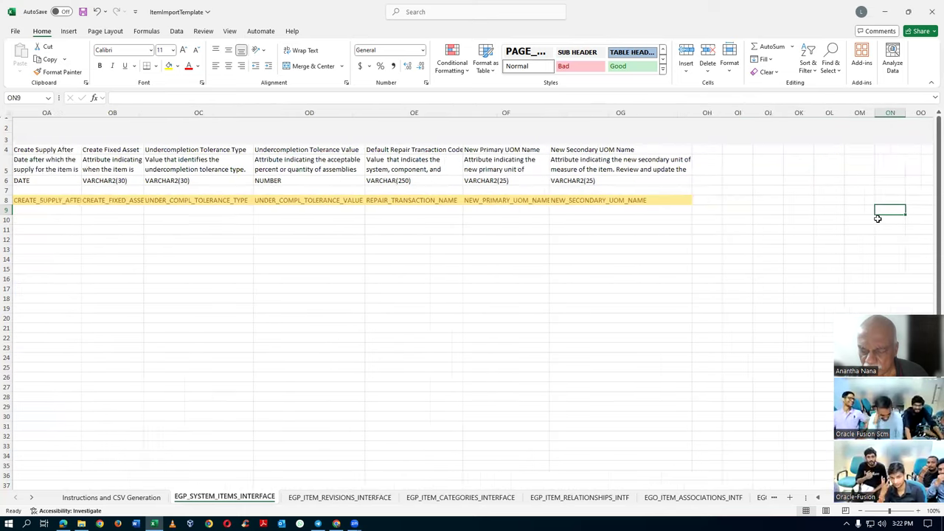
key(Right)
key(Right)
key(Right)
key(Right)
key(Right)
key(Right)
key(Right)
key(Right)
key(Right)
key(Right)
key(Left)
key(Left)
key(Left)
key(Left)
key(Left)
key(Left)
key(Left)
key(Left)
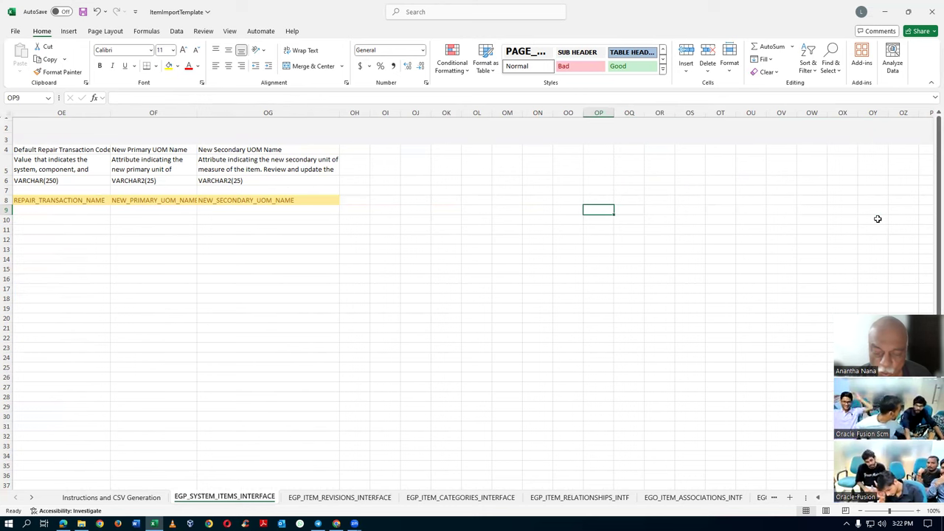
- Delete the sample item data in rows 10 through 21 of the items interface sheet and save the workbook
key(ctrl+Home)
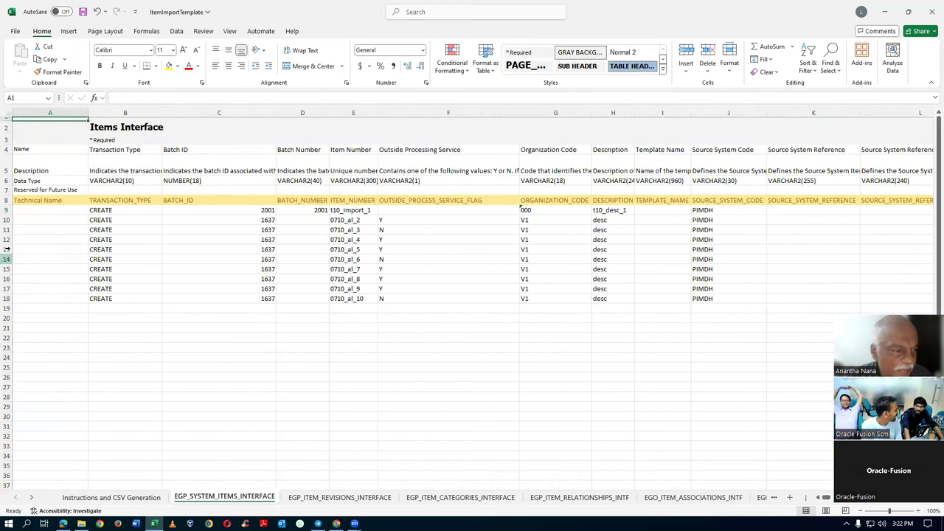
drag(6, 219, 6, 329)
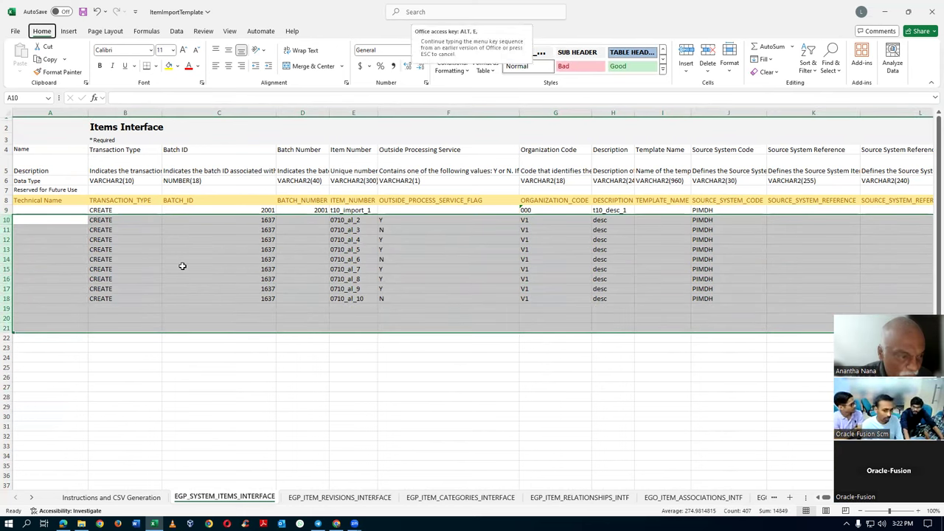
key(Delete)
click(228, 256)
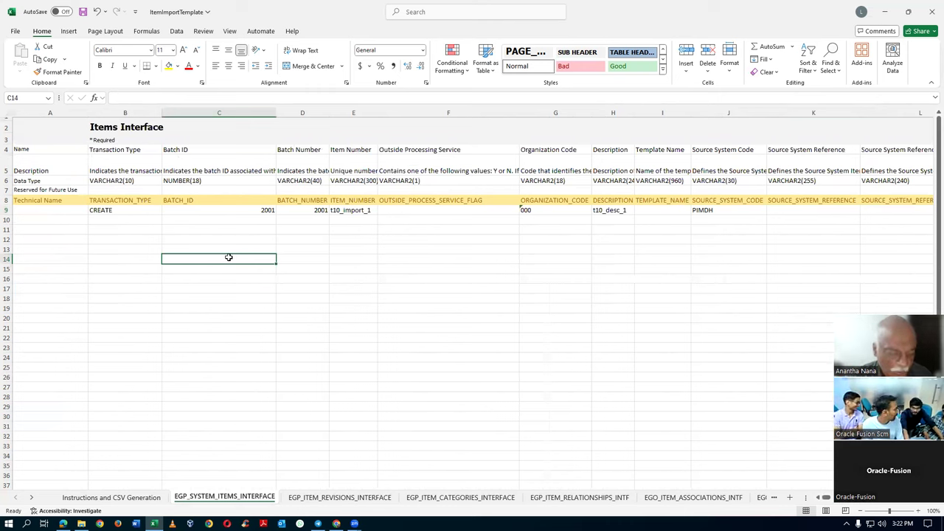
key(ctrl+s)
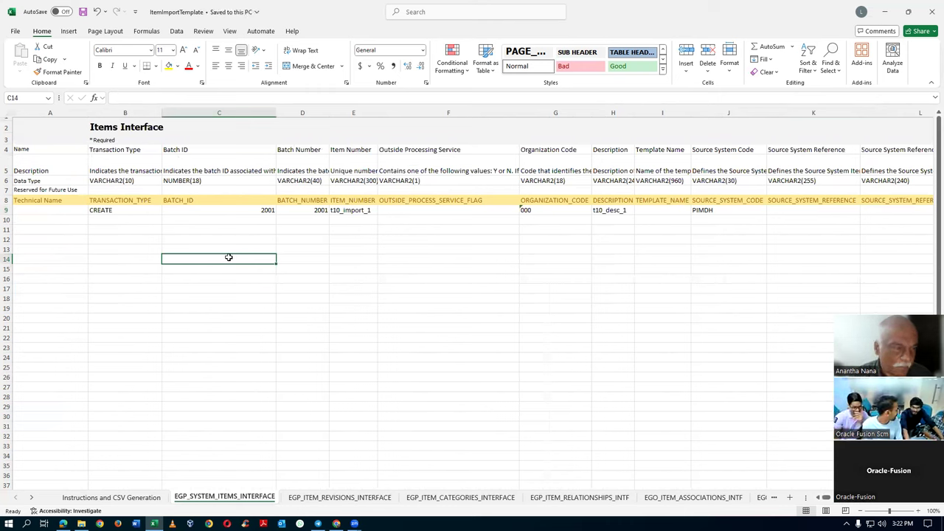
- Duplicate the t10_import_1 item row into row 10
click(7, 210)
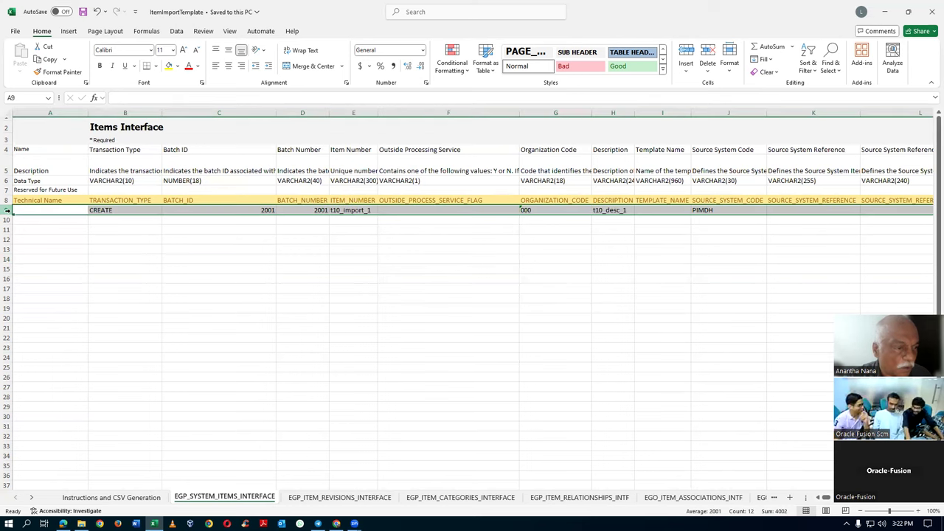
key(ctrl+c)
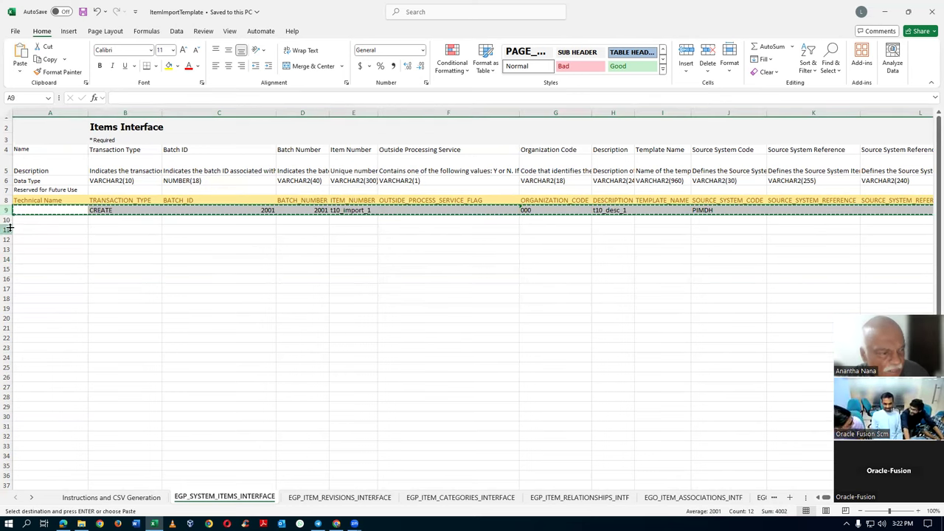
click(6, 220)
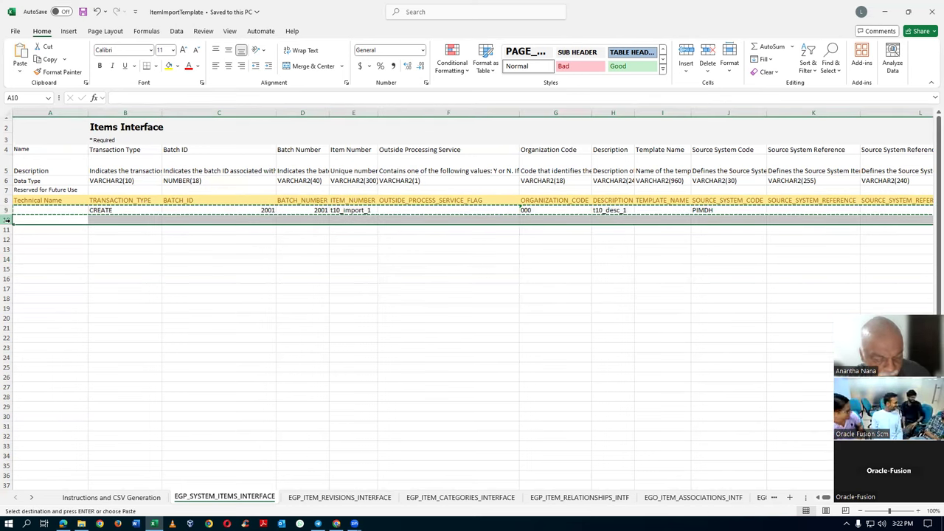
key(ctrl+v)
click(198, 248)
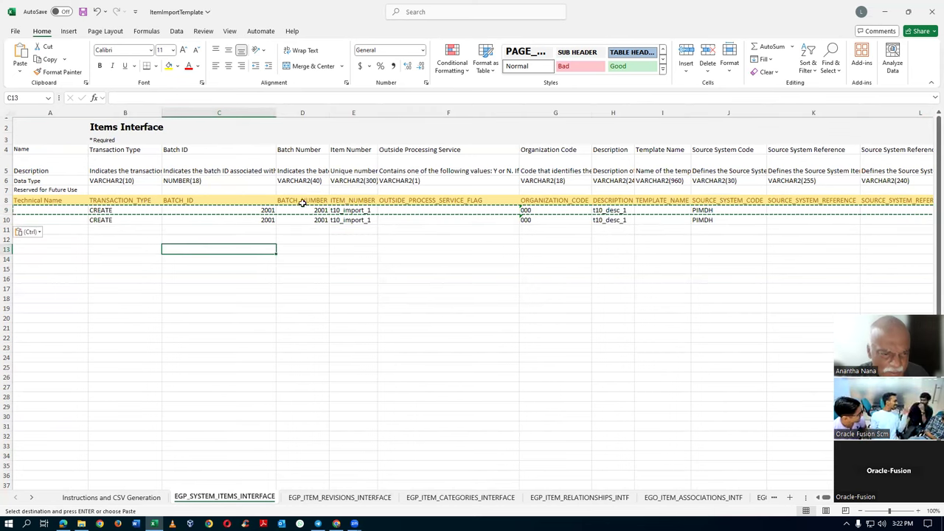
- Set the item number in row 10 to t10_import_2 and its description to t10_desc_2
double_click(373, 220)
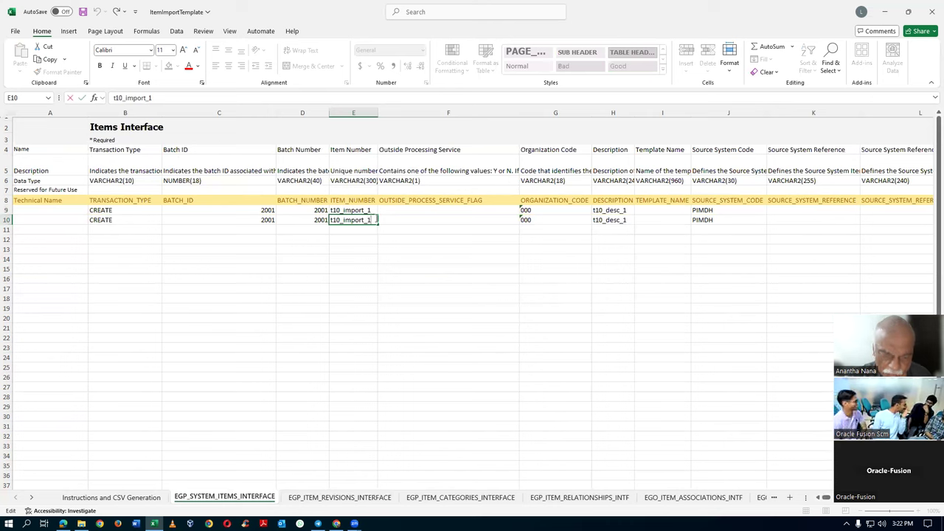
key(Tab)
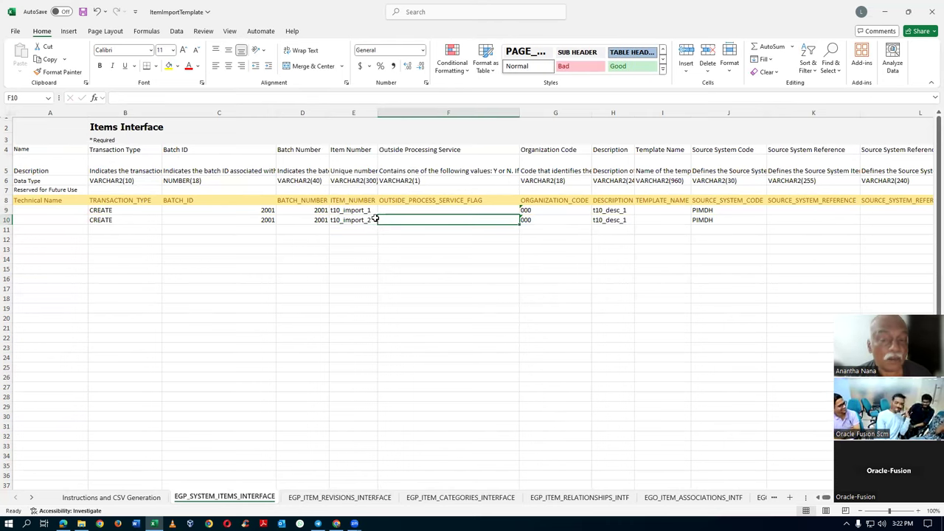
key(Tab)
key(Tab)
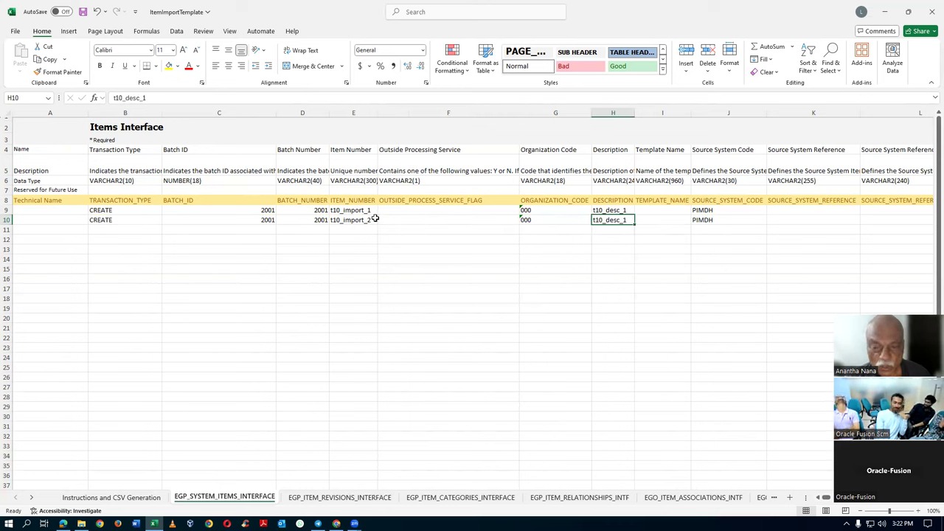
key(F2)
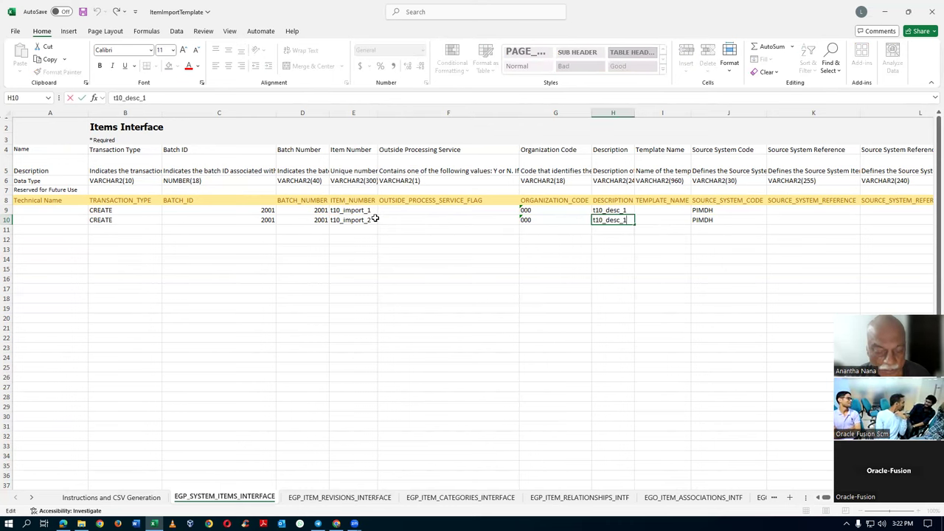
key(Tab)
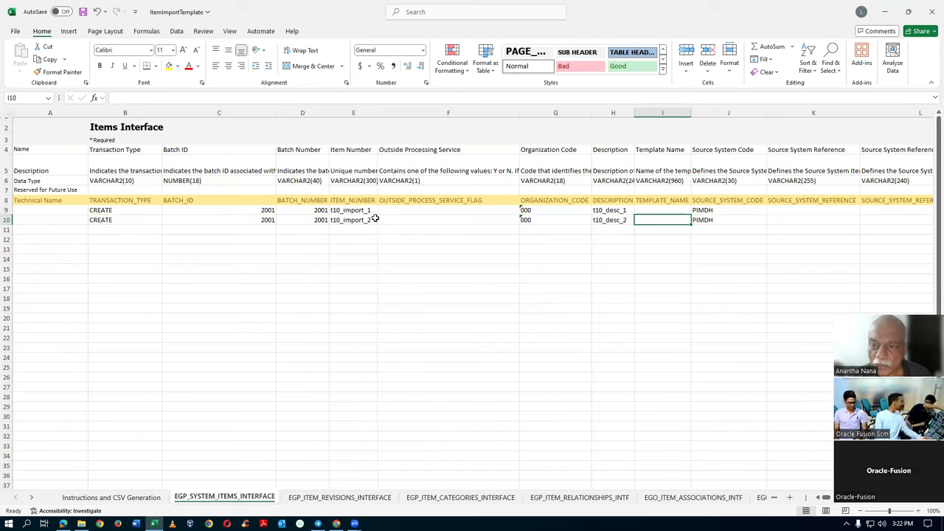
- Save the workbook with the t10_import_1 and t10_import_2 rows on the items interface sheet
key(ctrl+s)
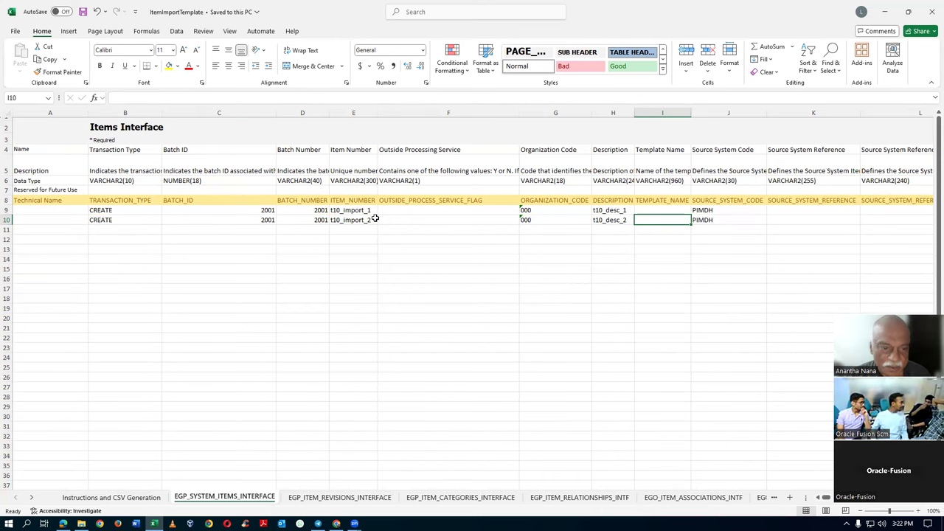
click(735, 210)
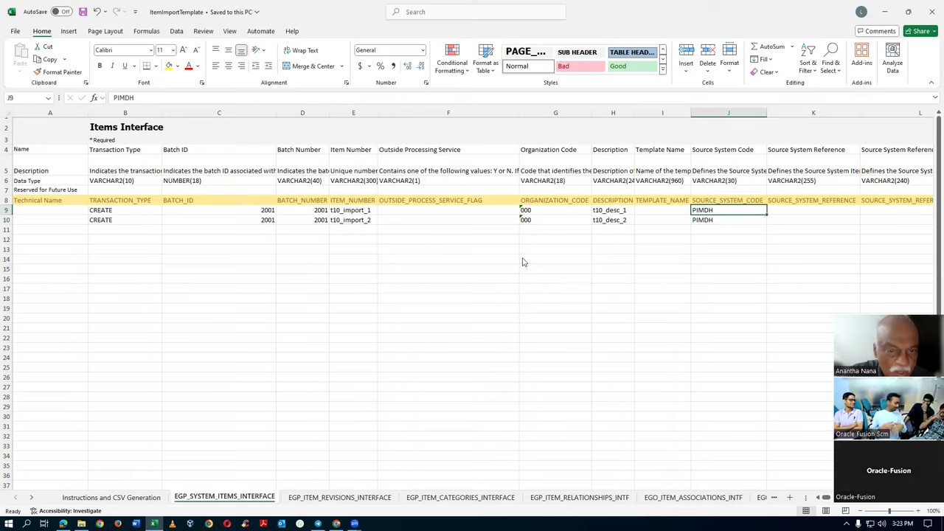
key(alt+Tab)
key(alt+Tab)
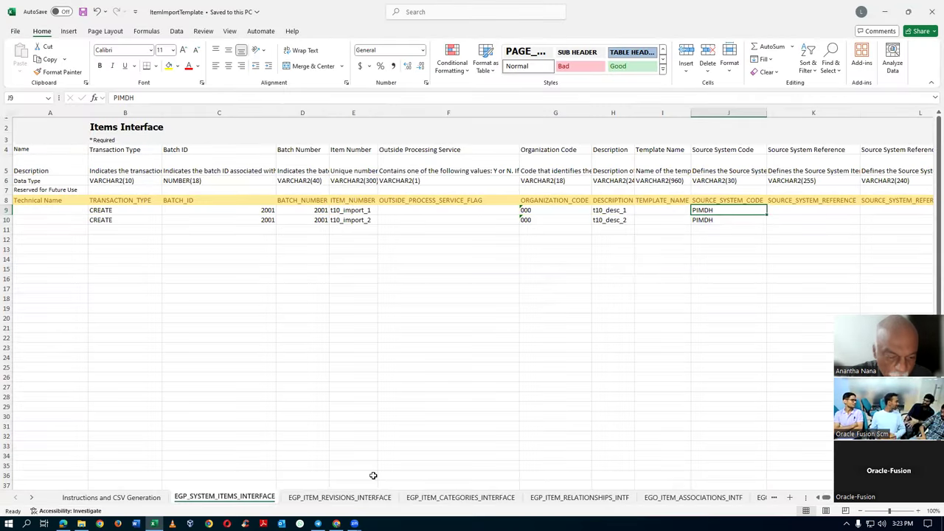
- Check the first data row of the item revisions interface sheet and delete sample rows 9 through 20 from the item categories interface sheet
click(322, 498)
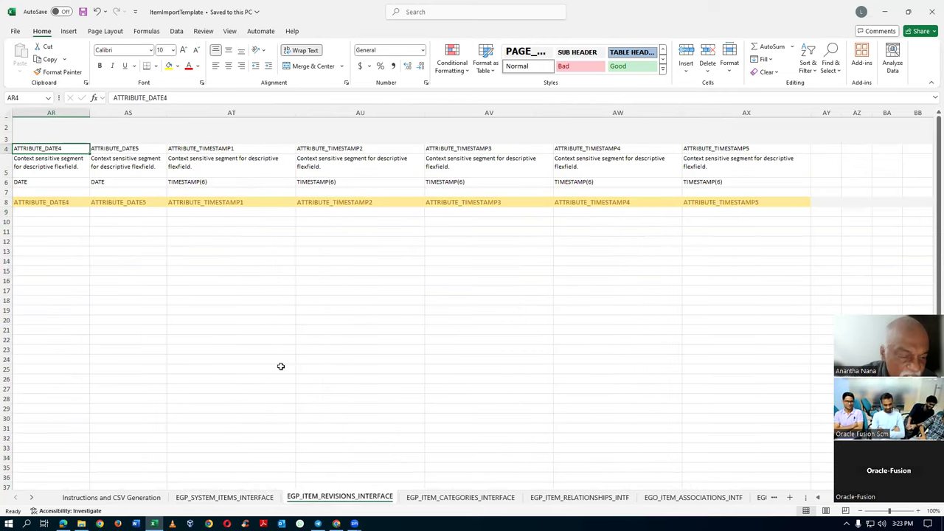
click(66, 215)
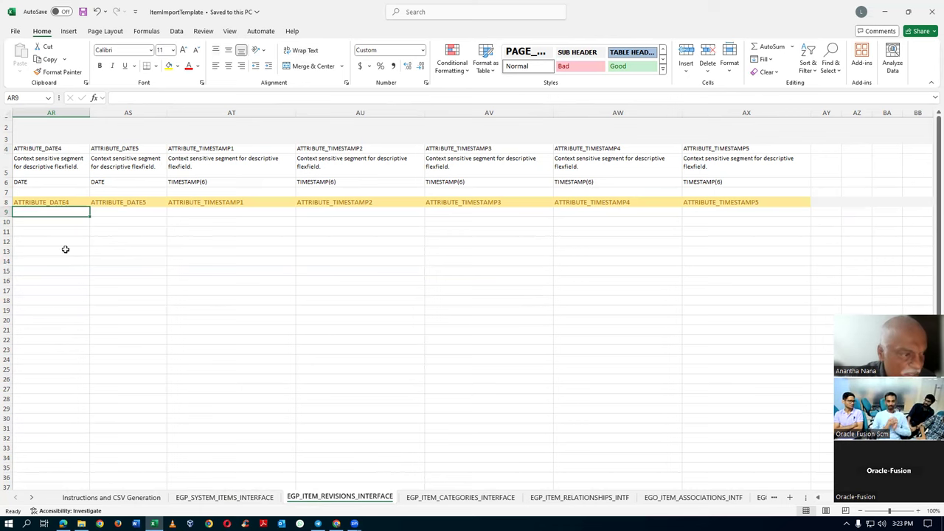
click(447, 500)
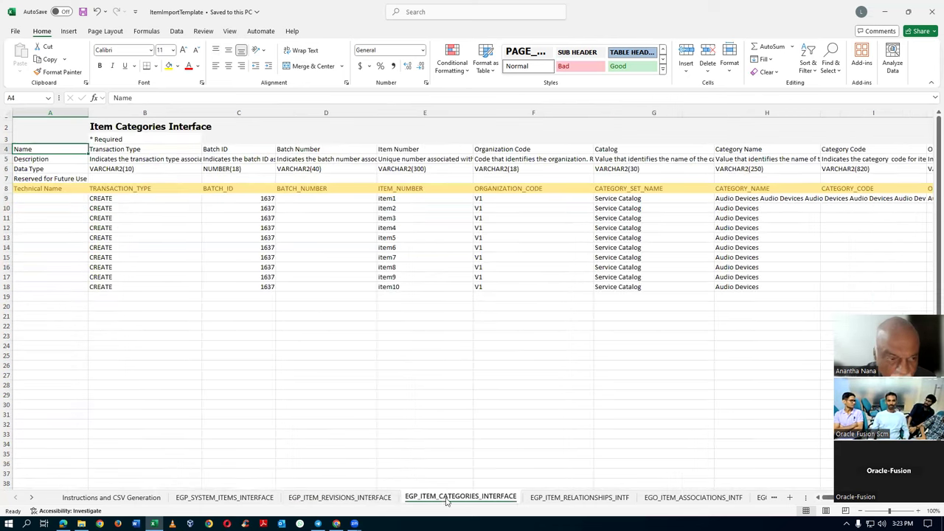
click(252, 395)
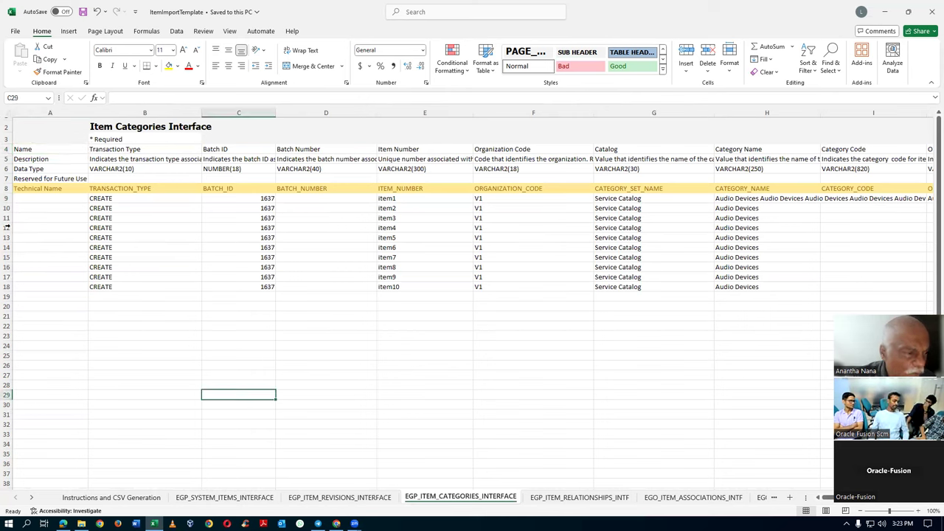
drag(5, 198, 6, 306)
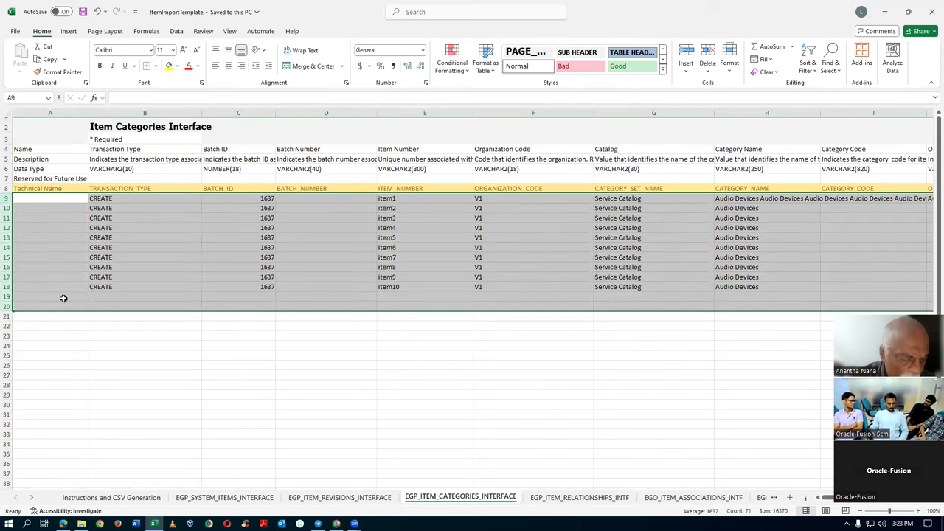
key(Delete)
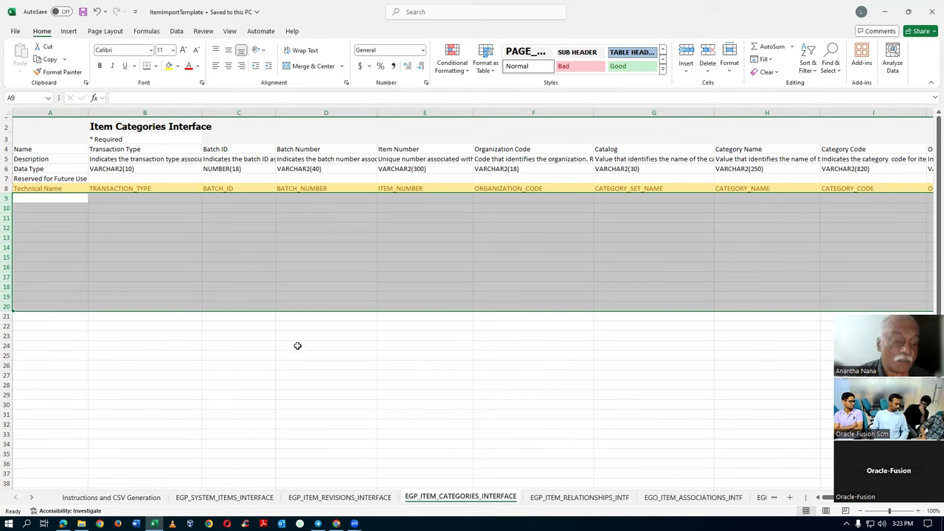
- Review the item relationships, associations, system items, revisions and categories interface sheets for remaining sample data
click(564, 498)
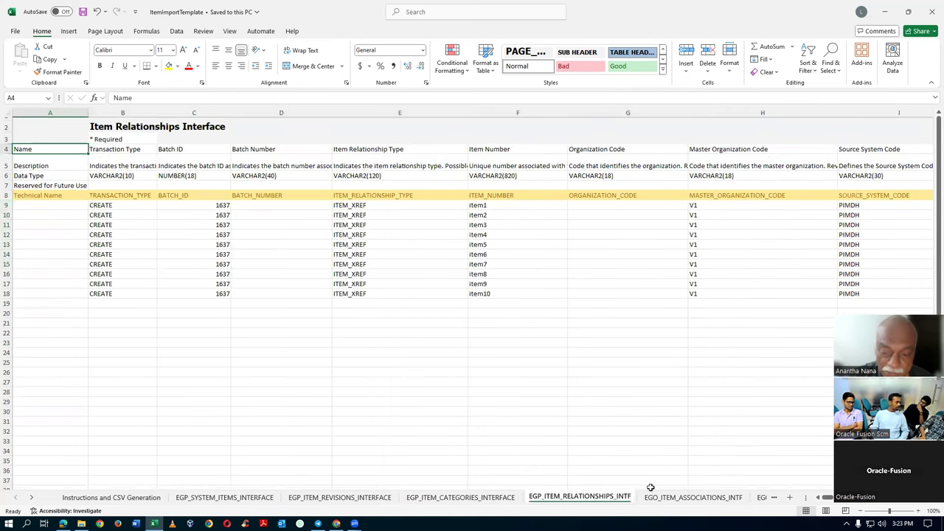
click(673, 499)
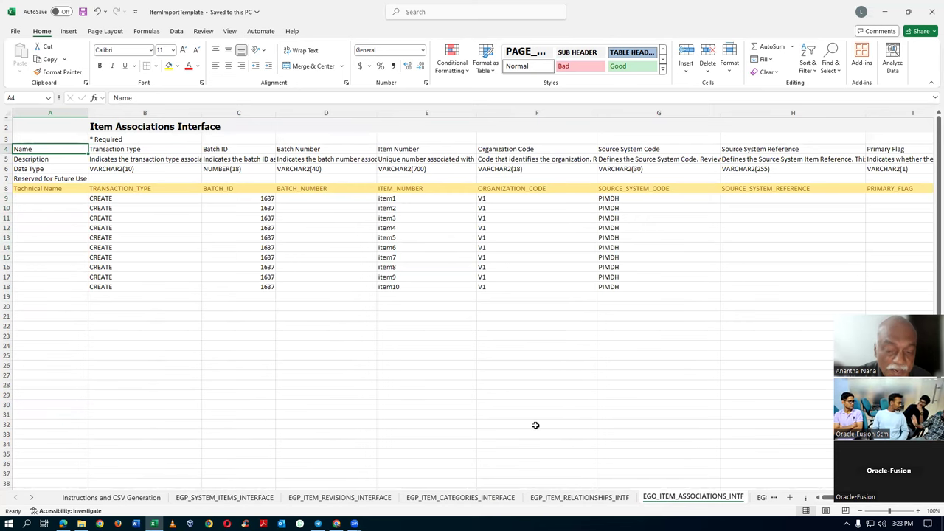
click(560, 501)
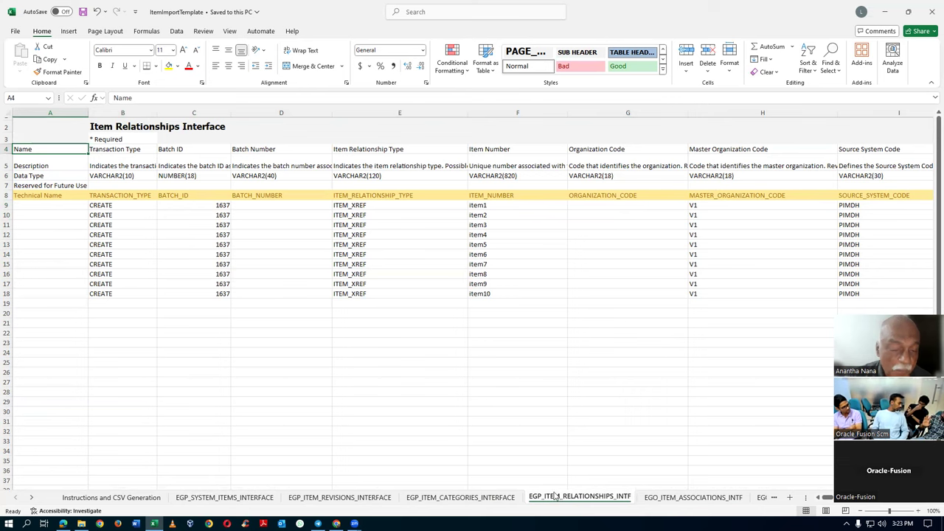
click(188, 500)
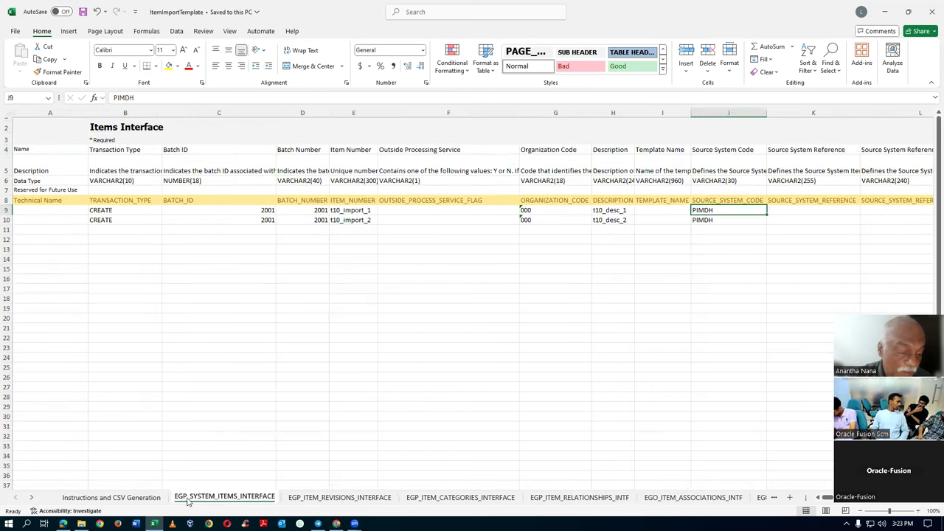
click(343, 500)
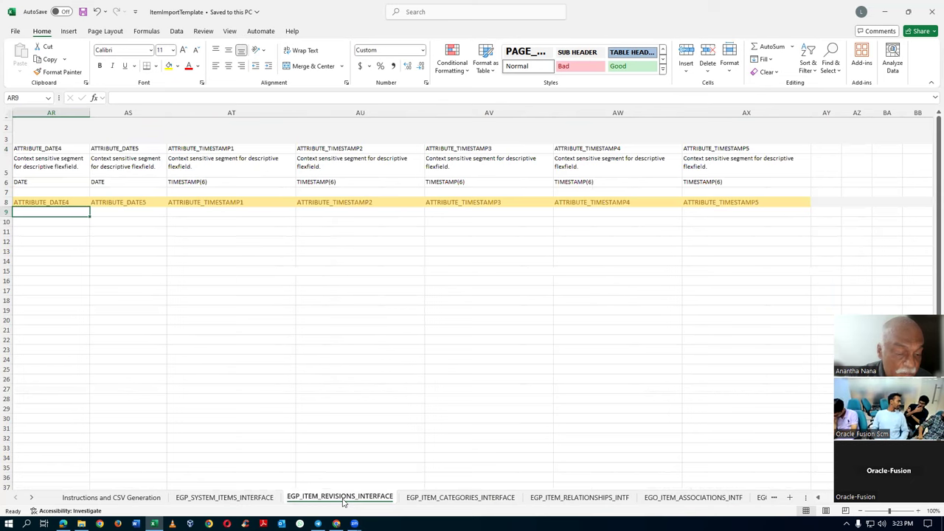
click(446, 498)
click(358, 369)
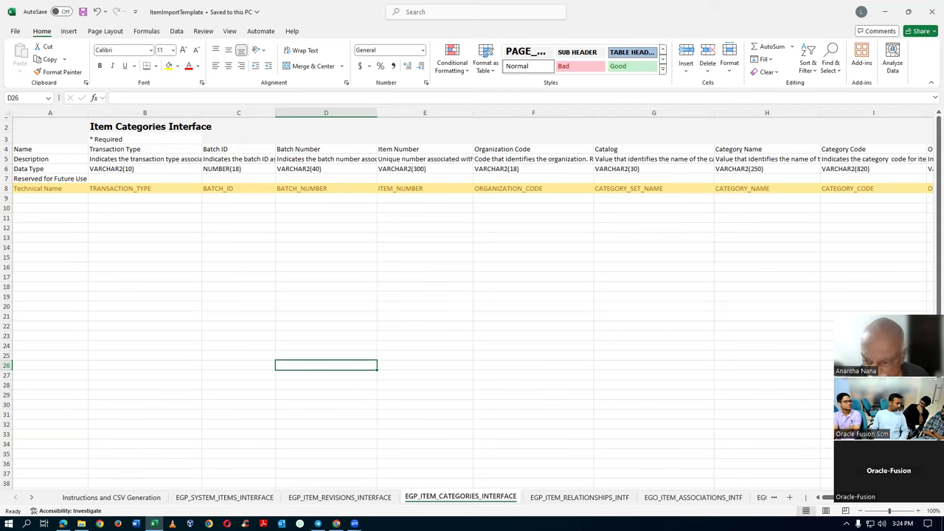
key(alt+Tab)
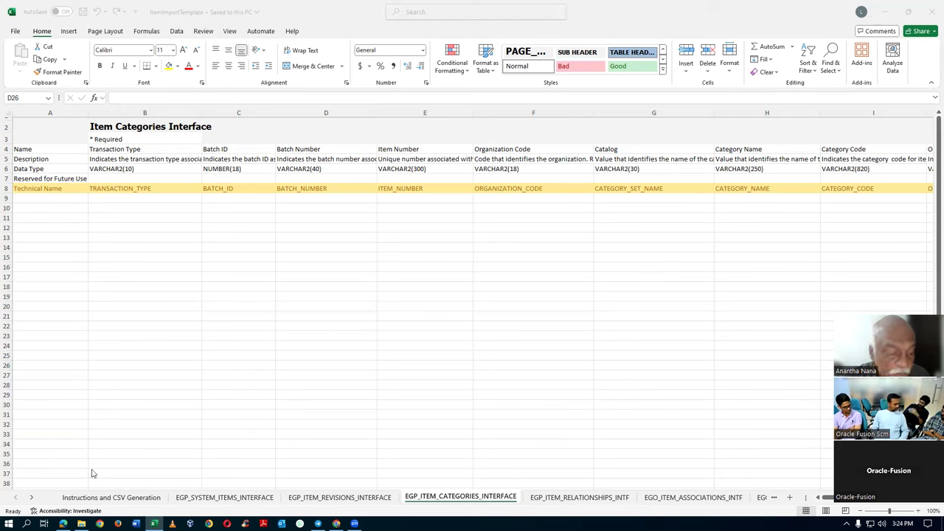
key(alt+Tab)
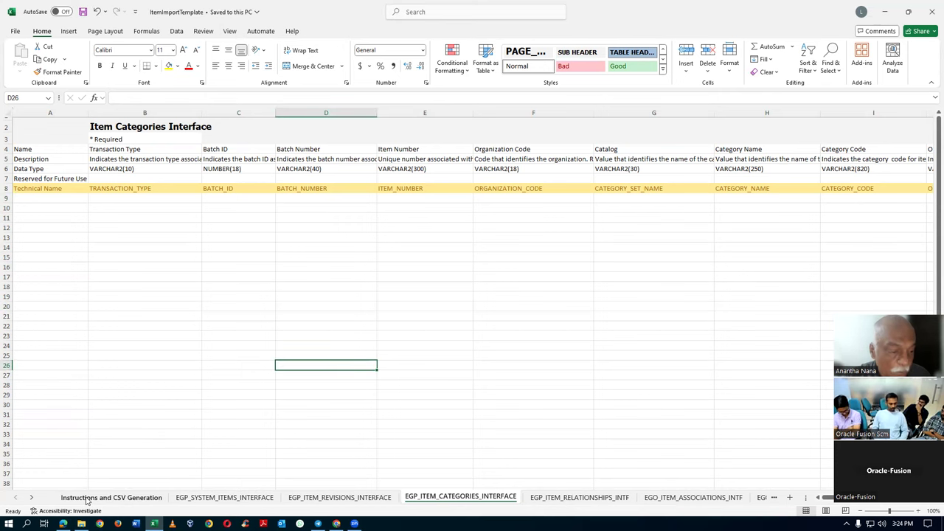
- Start the CSV file generation from the Instructions and CSV Generation sheet
click(88, 498)
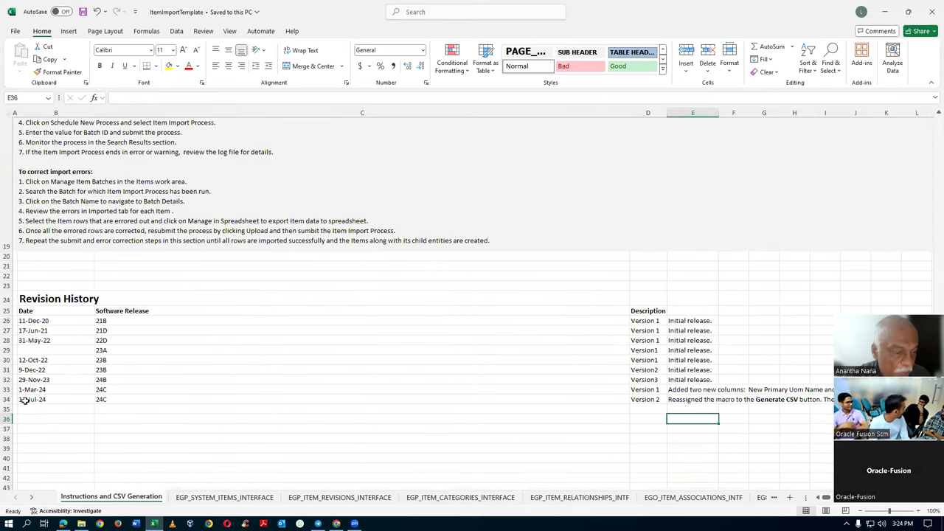
scroll(121, 350, up, 3)
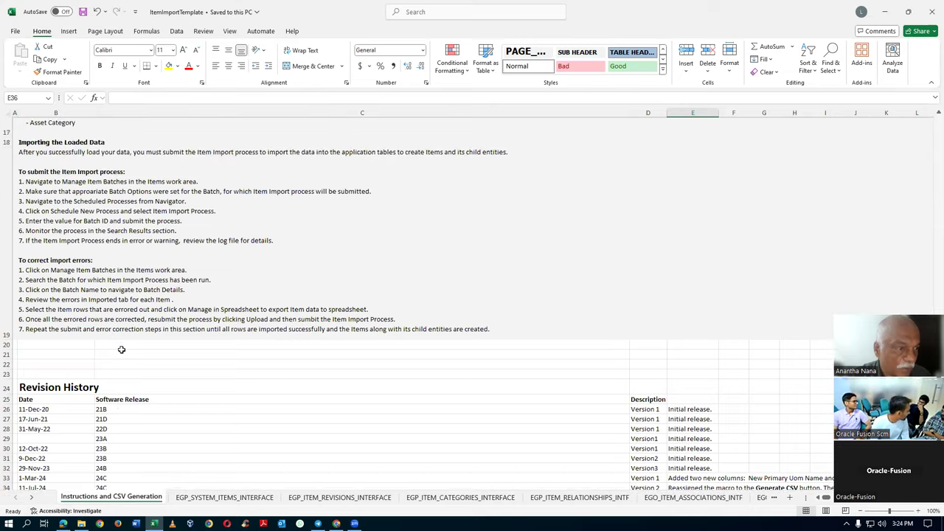
scroll(121, 349, up, 10)
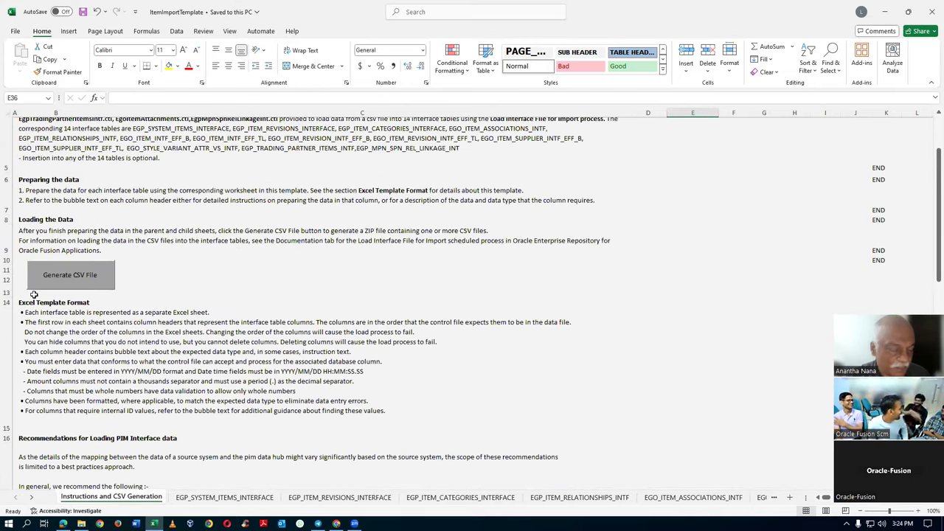
click(70, 275)
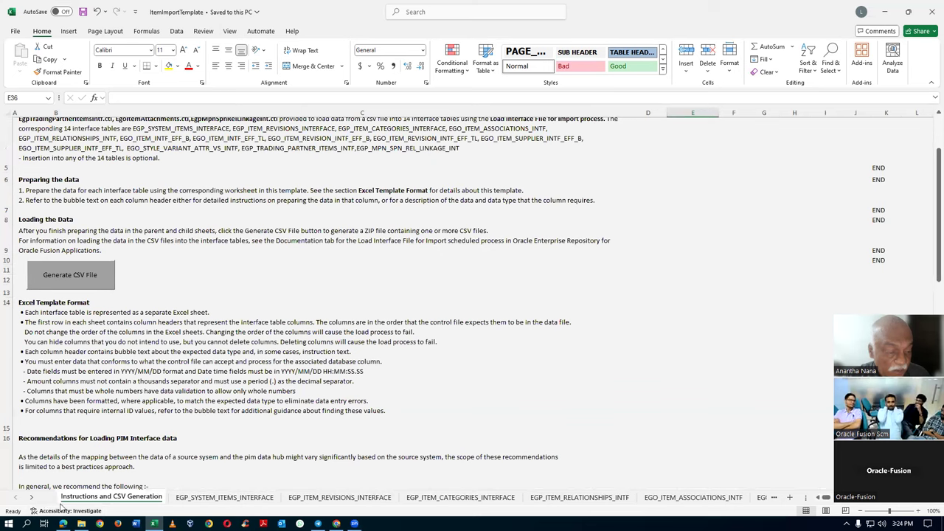
click(70, 278)
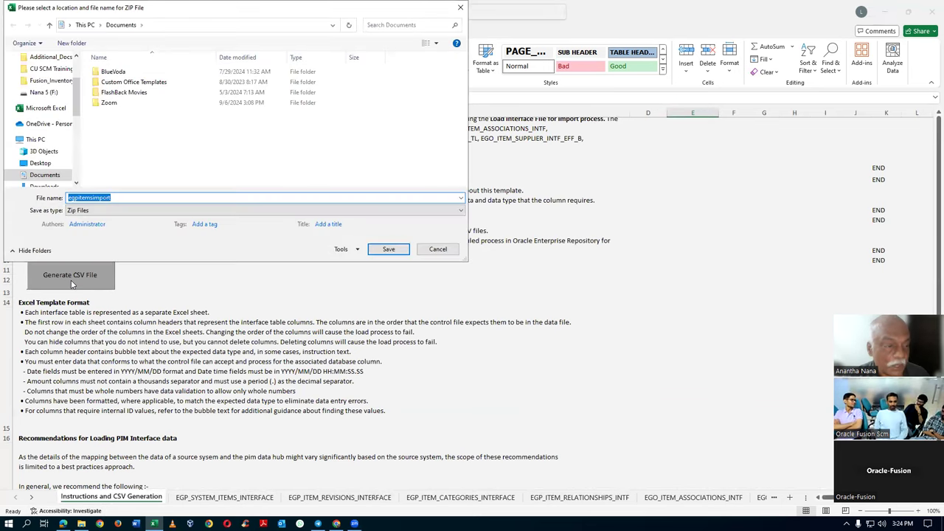
- Try to export the ZIP file as Import in the Item import folder under CU SCM Training on drive F, and cancel the export
drag(81, 100, 88, 133)
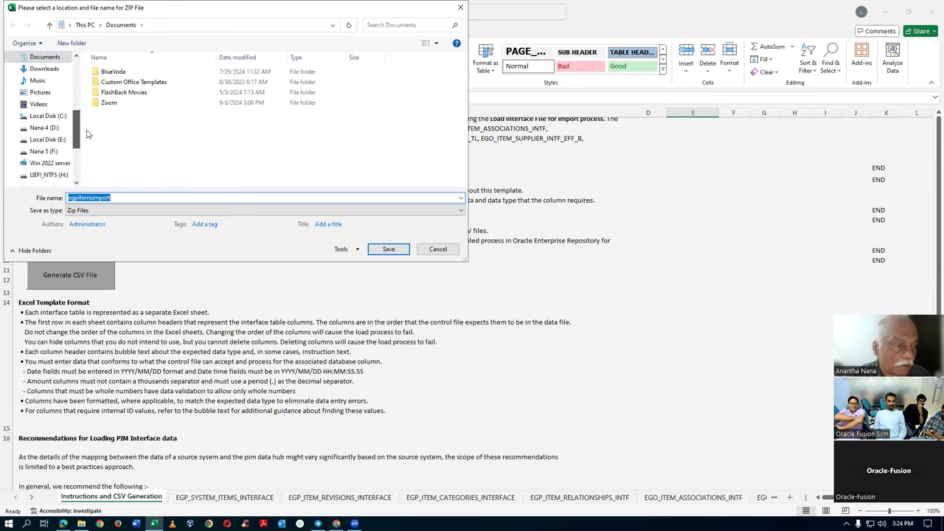
click(55, 152)
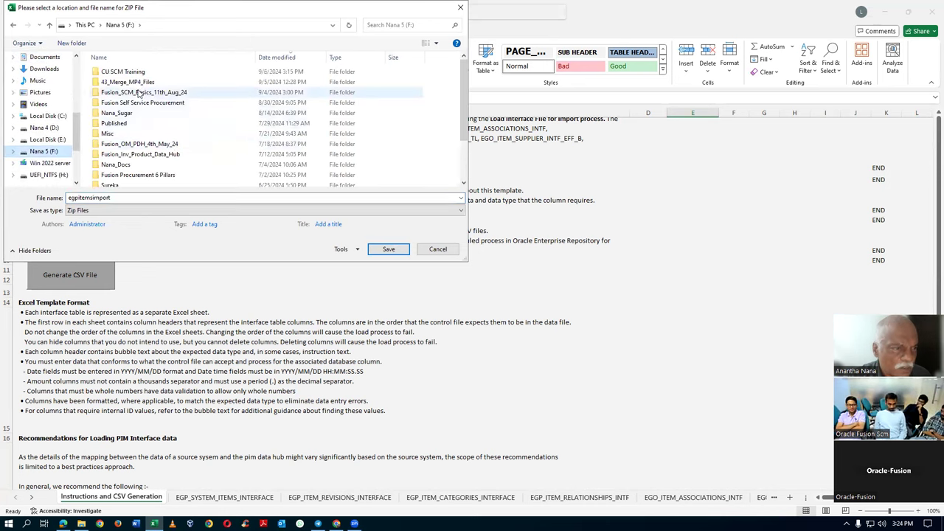
double_click(118, 71)
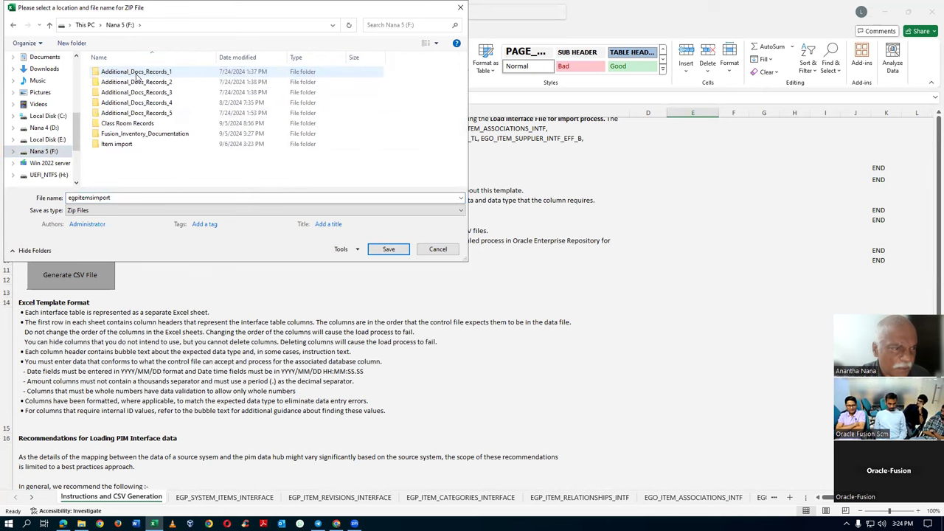
double_click(133, 144)
click(115, 198)
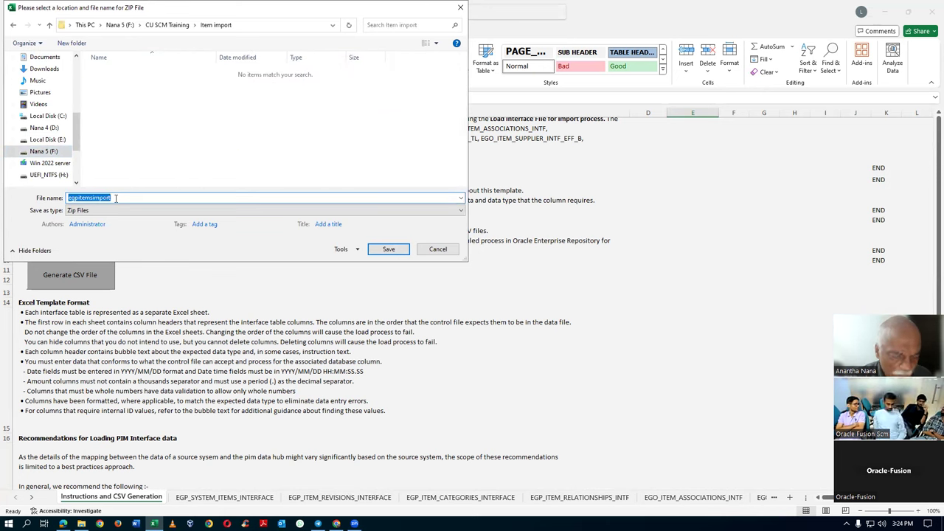
text(Impor)
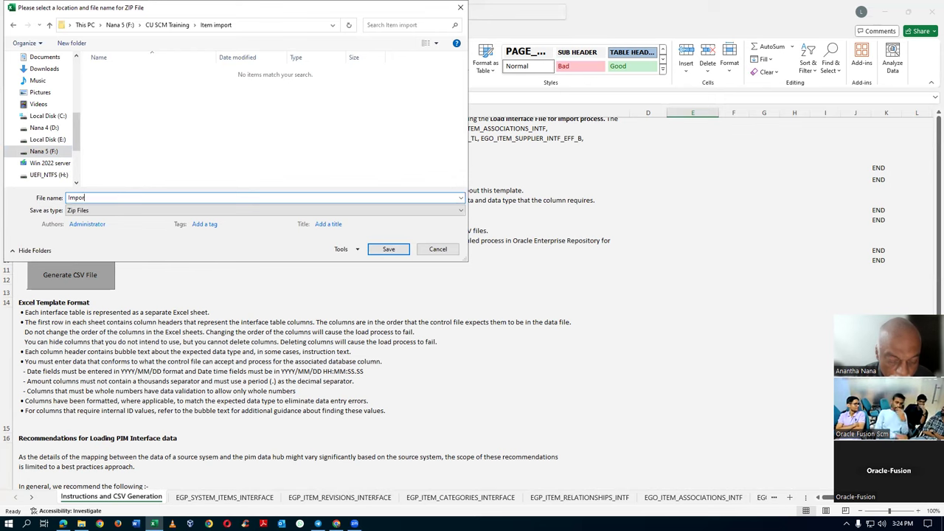
text(t)
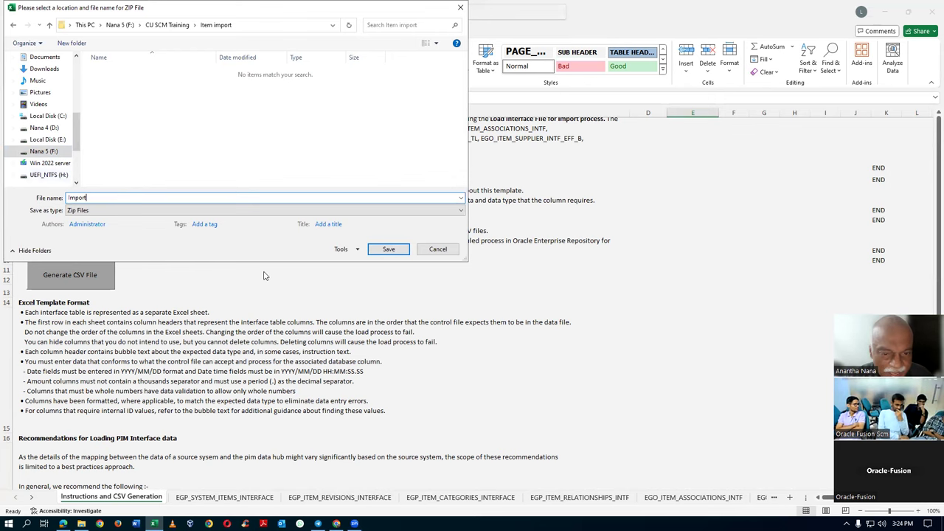
click(442, 250)
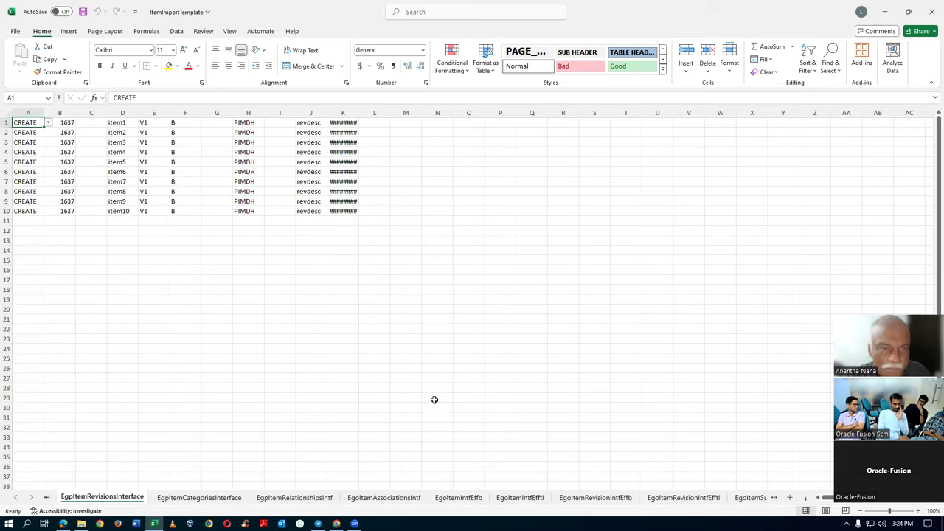
- Close the ItemImportTemplate workbook without saving changes and switch to the Item import folder in File Explorer
click(931, 14)
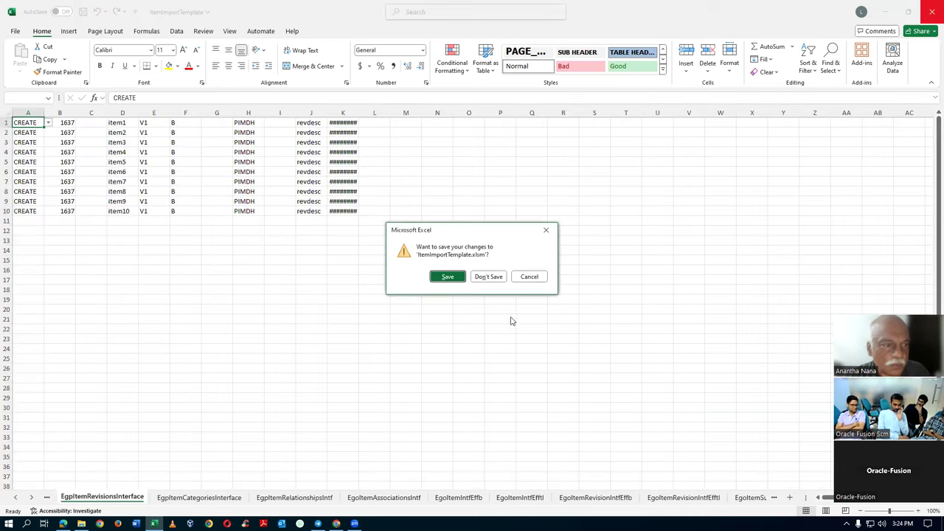
click(495, 281)
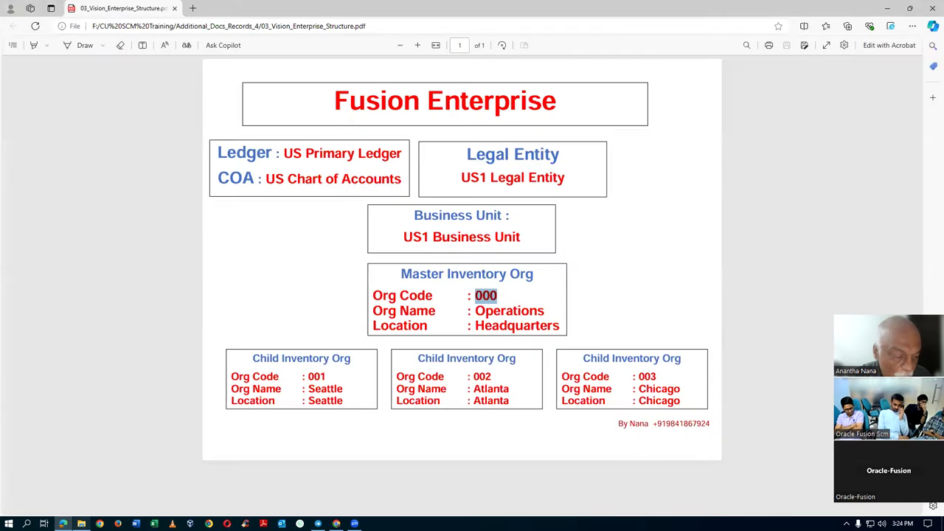
mouse_move(81, 523)
click(81, 483)
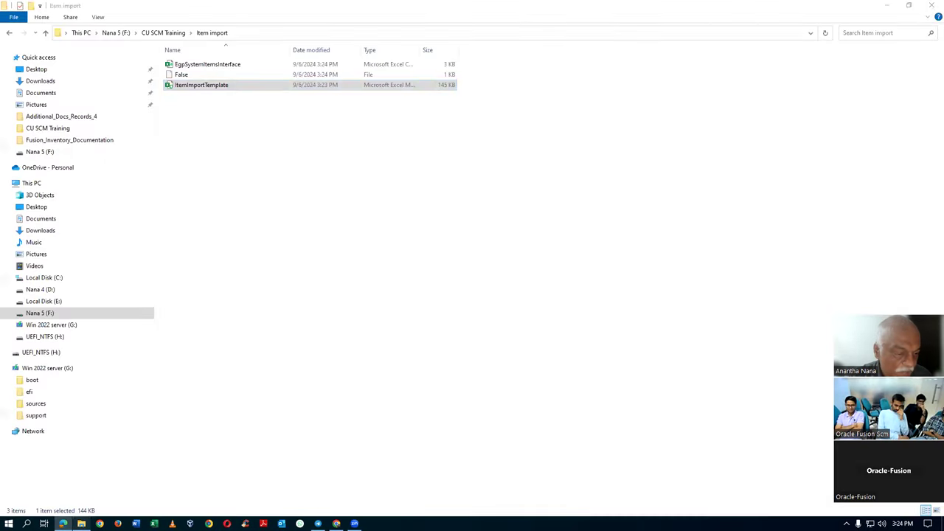
- Delete the False and EgpSystemItemsInterface files from the Item import folder and select the ItemImportTemplate workbook
click(212, 77)
key(Delete)
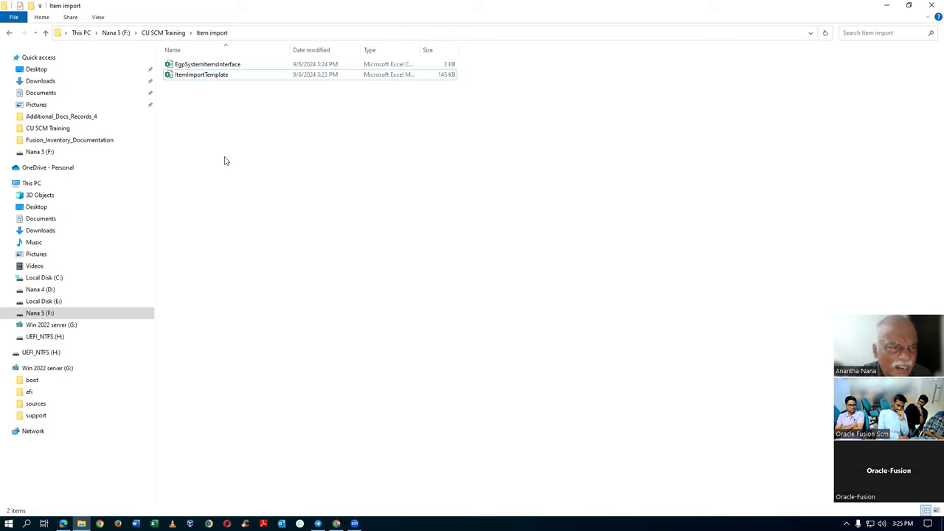
click(233, 65)
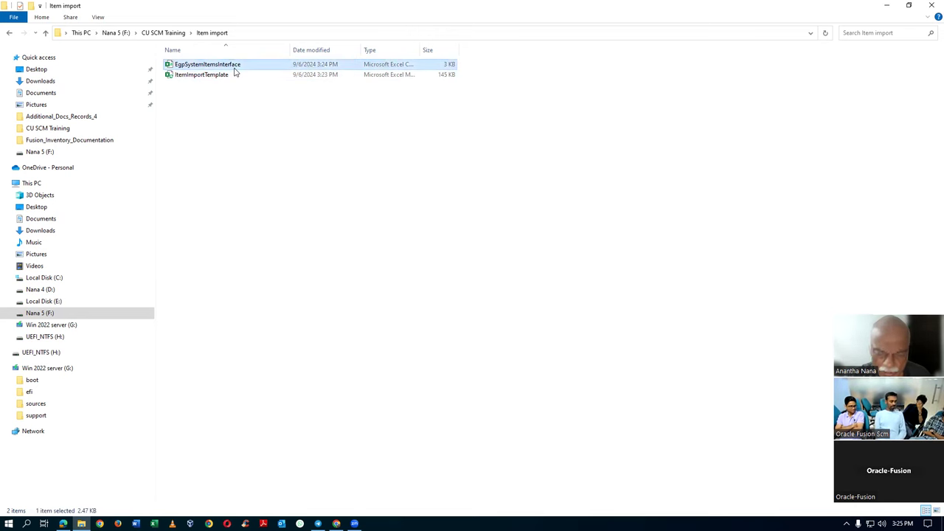
key(Delete)
click(241, 66)
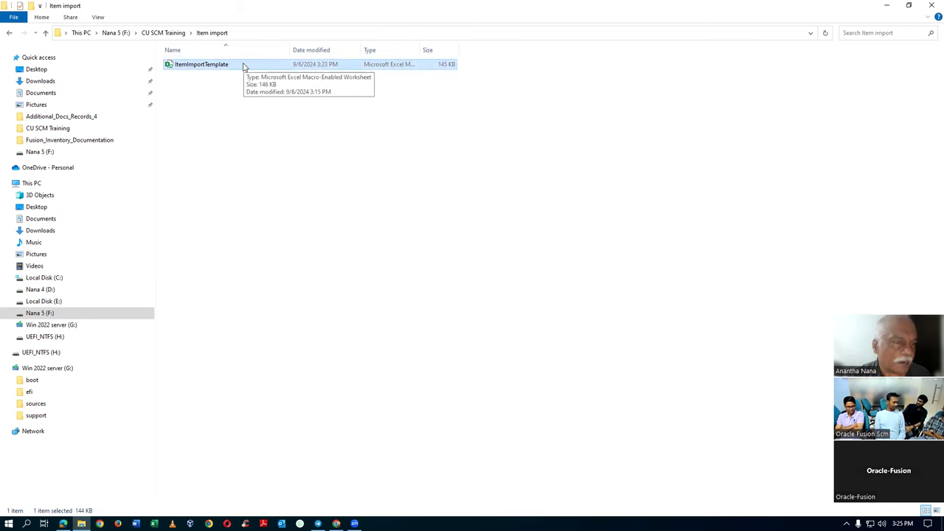
- Open the ItemImportTemplate workbook and find the "Starting Lo" column on the EGP_SYSTEM_ITEMS_INTERFACE sheet
double_click(243, 65)
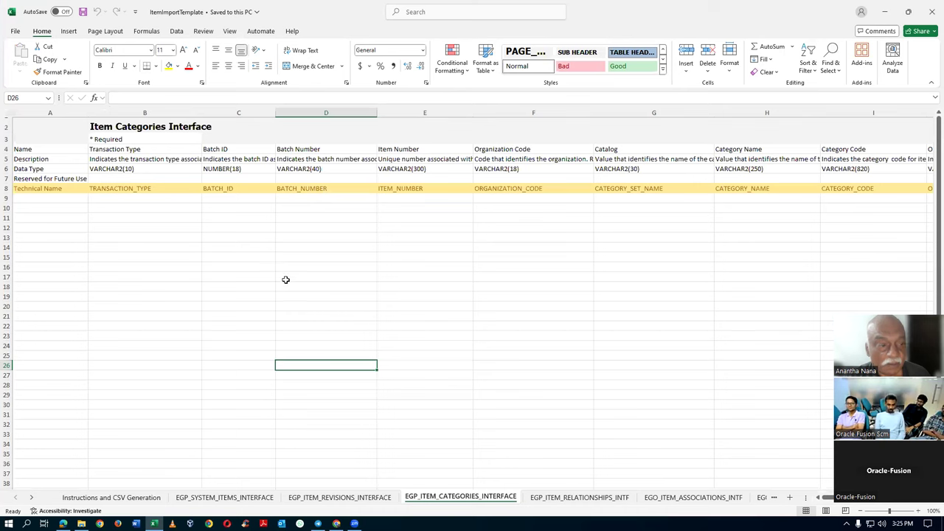
click(206, 500)
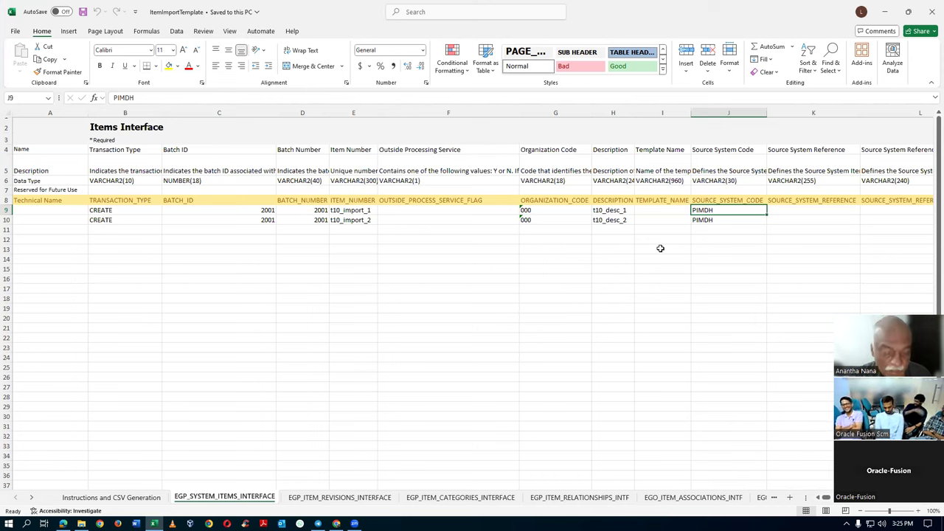
key(ctrl+h)
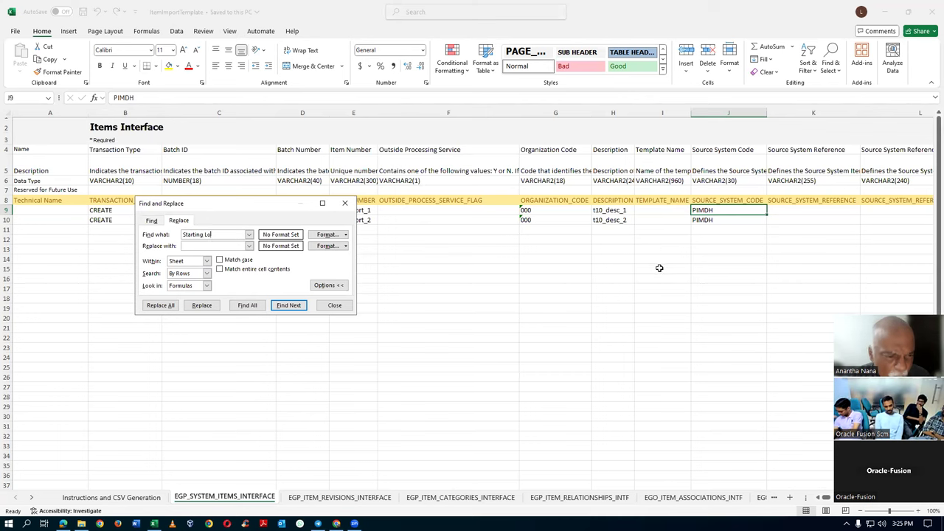
click(291, 306)
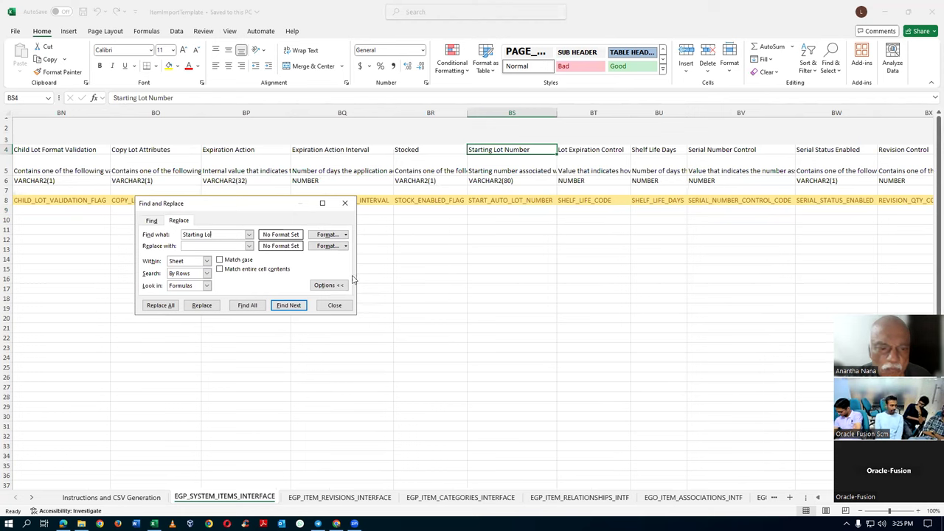
click(344, 203)
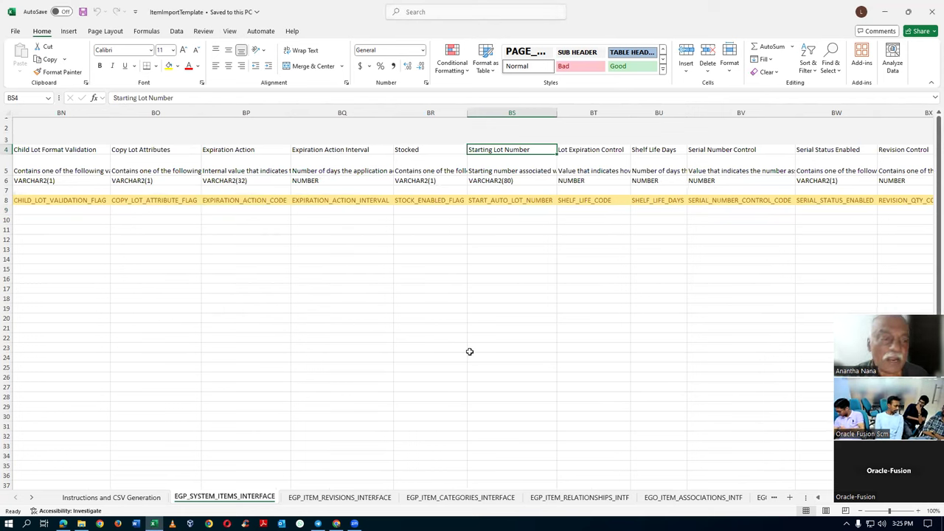
- Enter 2001 as the Starting Lot Number for both item rows and save the workbook
click(498, 209)
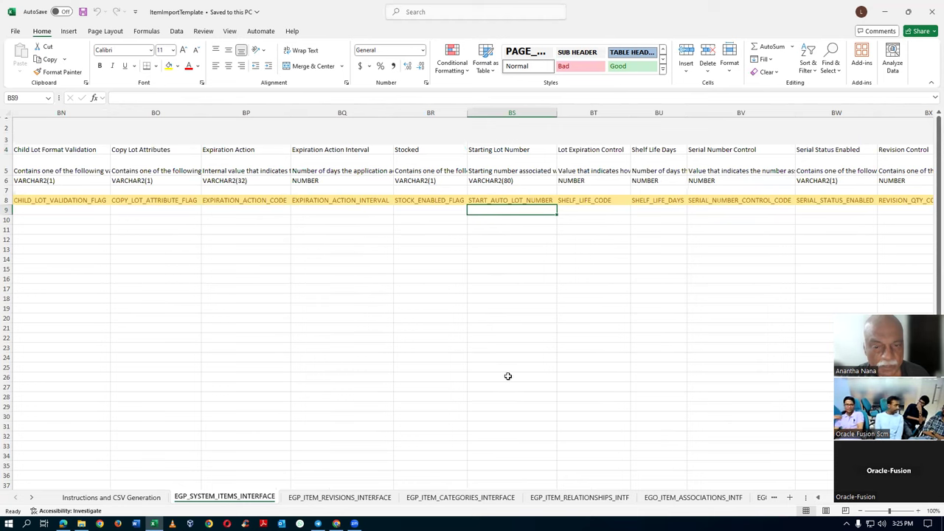
text(2001)
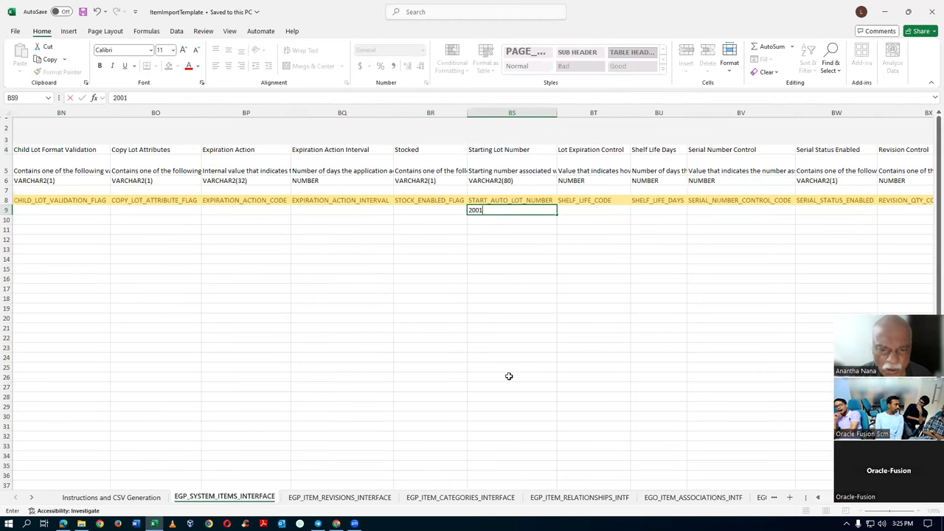
key(Return)
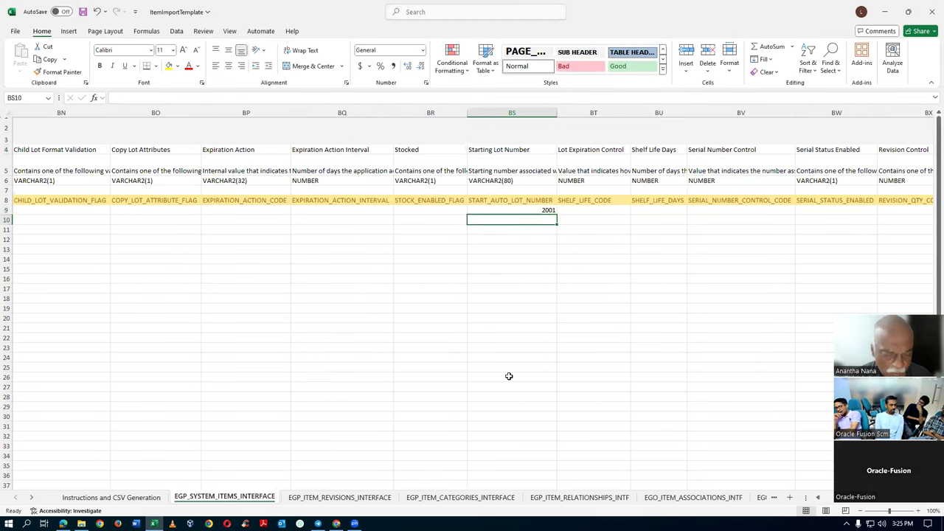
text(2001)
key(Return)
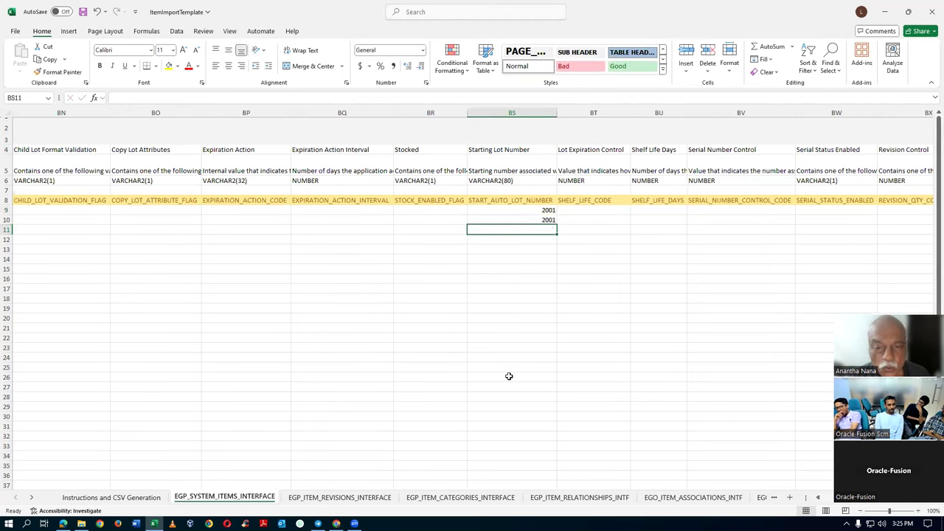
key(ctrl+s)
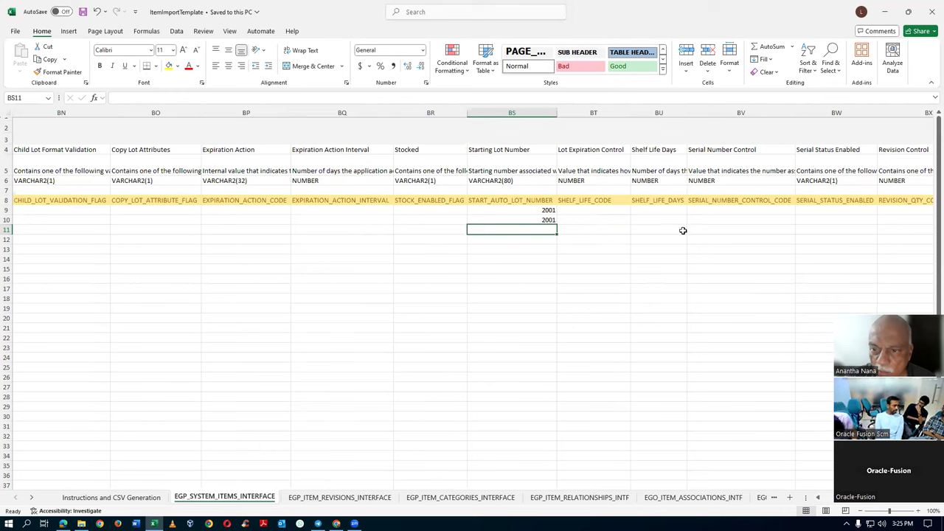
- Review the Starting Lot Number entries of both item rows and return to the beginning of the row
click(521, 290)
click(513, 211)
click(515, 222)
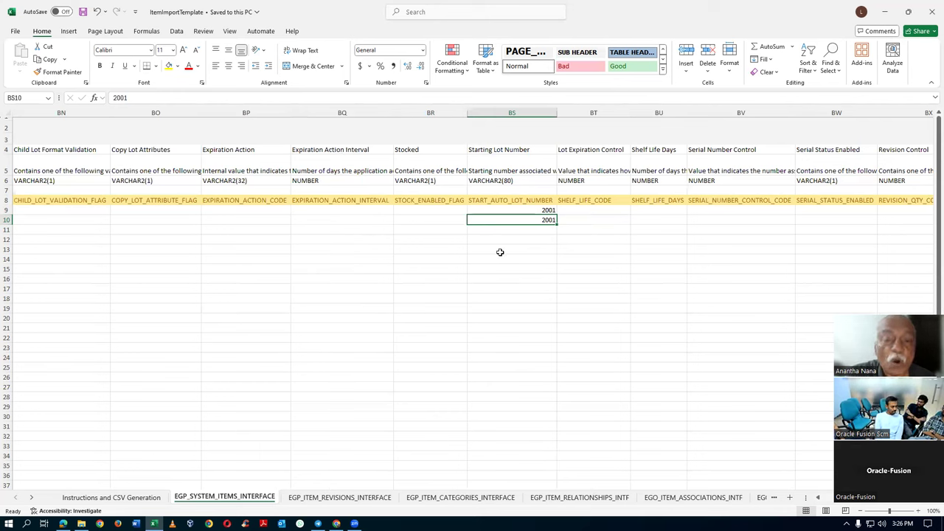
click(507, 212)
click(506, 220)
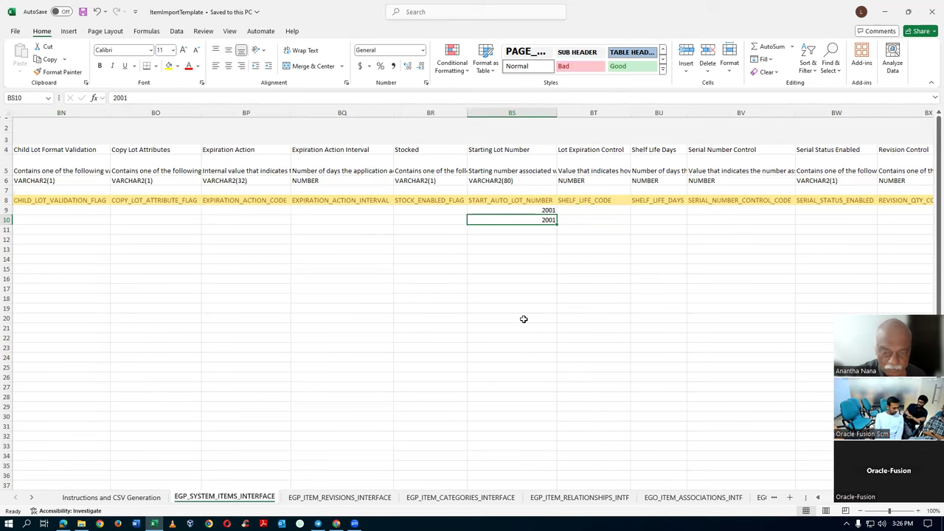
key(Home)
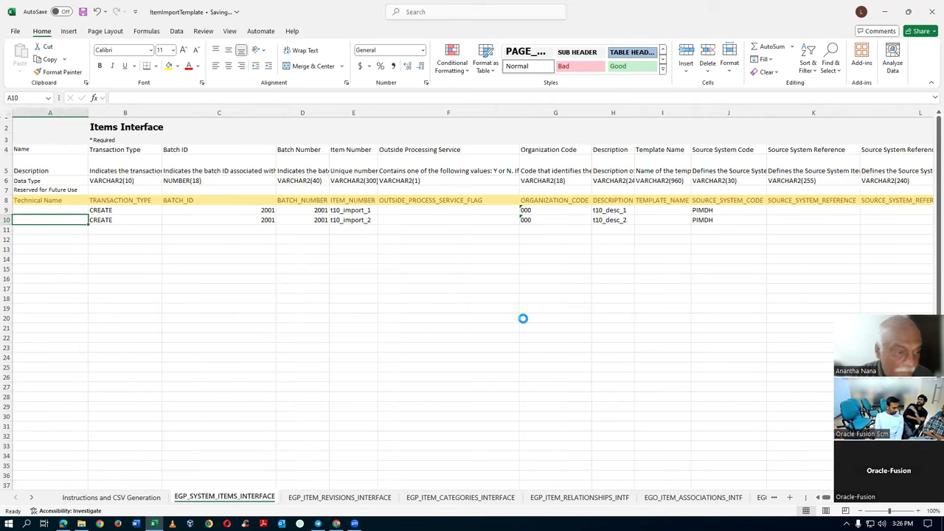
- Generate the CSV file from the Instructions and CSV Generation sheet
click(94, 499)
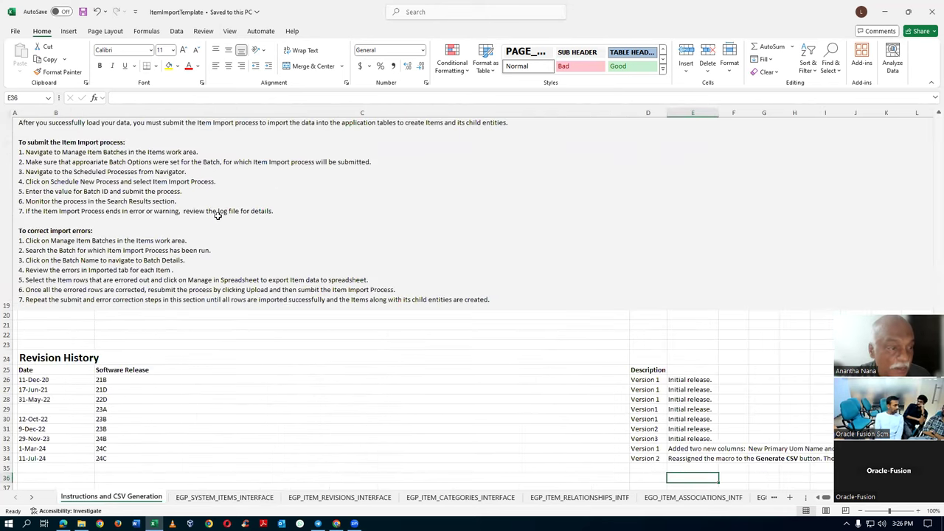
scroll(219, 221, up, 5)
scroll(226, 224, up, 8)
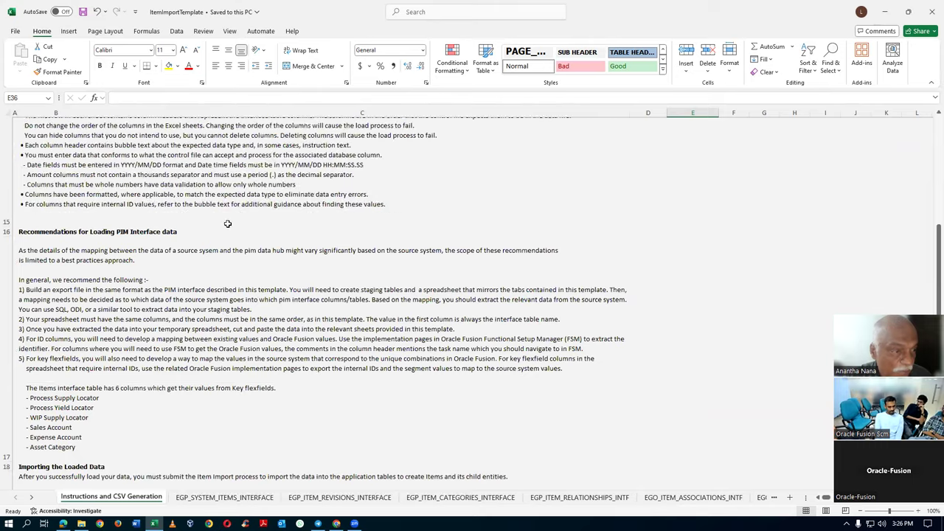
click(79, 186)
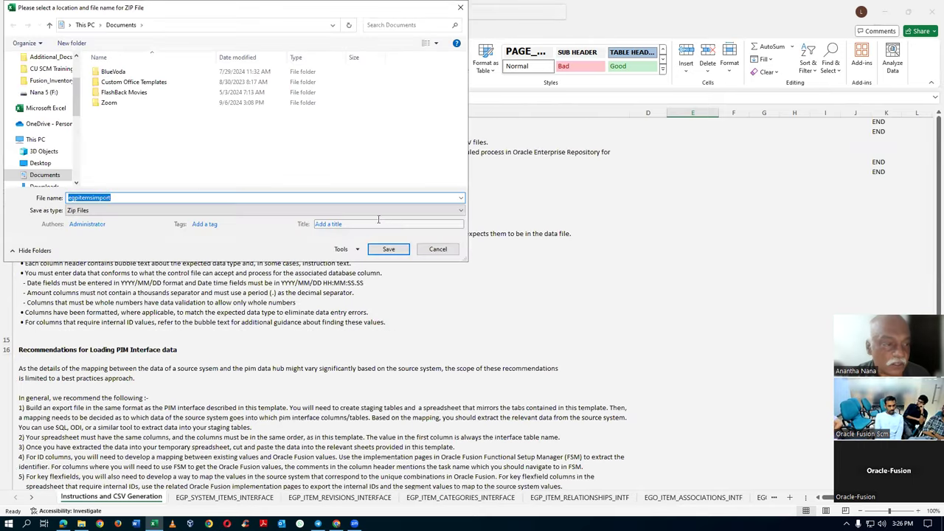
- Save the ZIP file as Import_1 in the Item import folder under CU SCM Training on drive F
drag(77, 109, 64, 154)
click(63, 152)
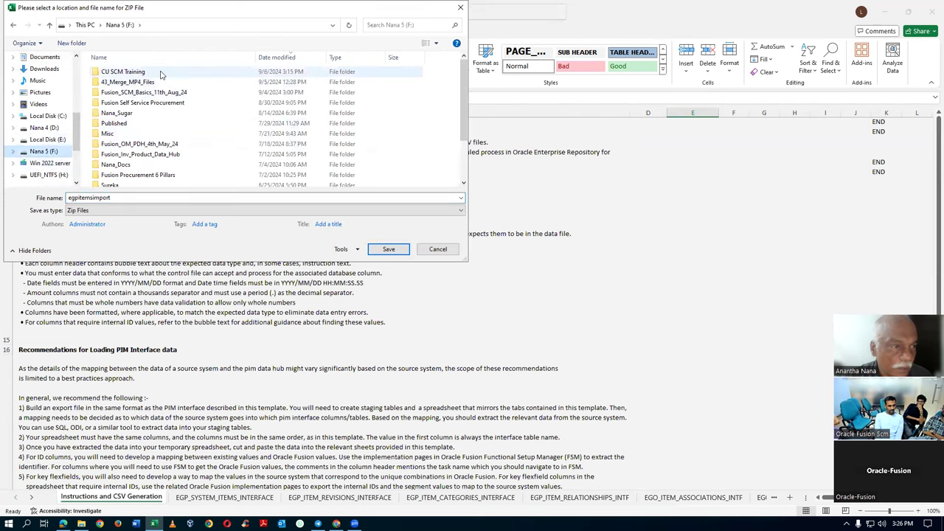
double_click(122, 71)
double_click(145, 146)
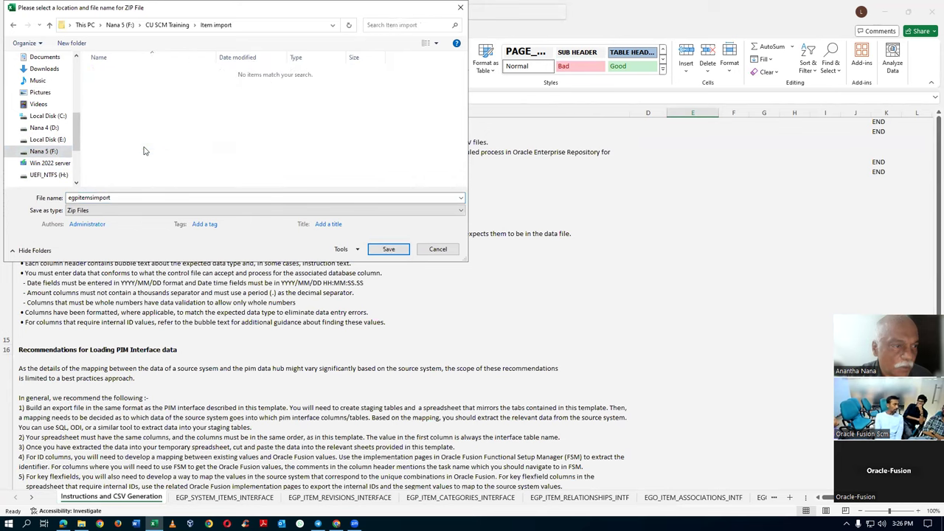
double_click(143, 199)
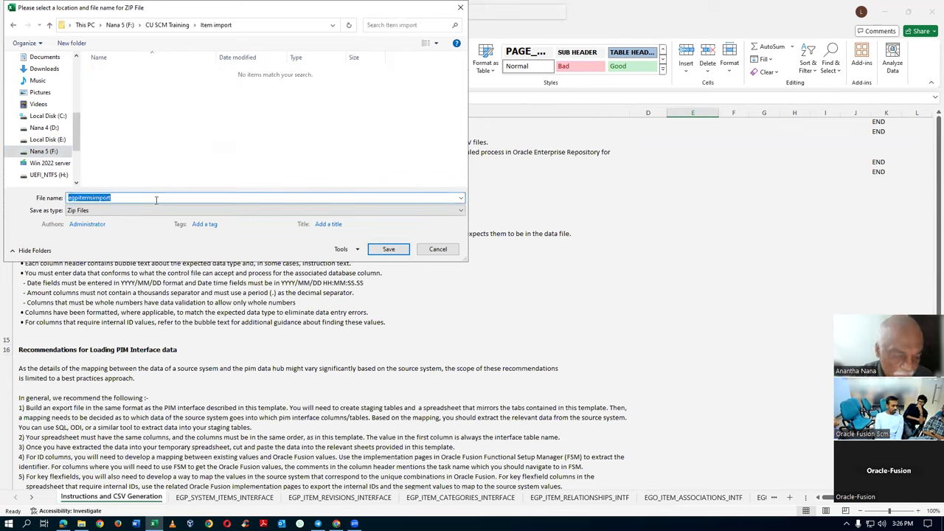
text(Import_1)
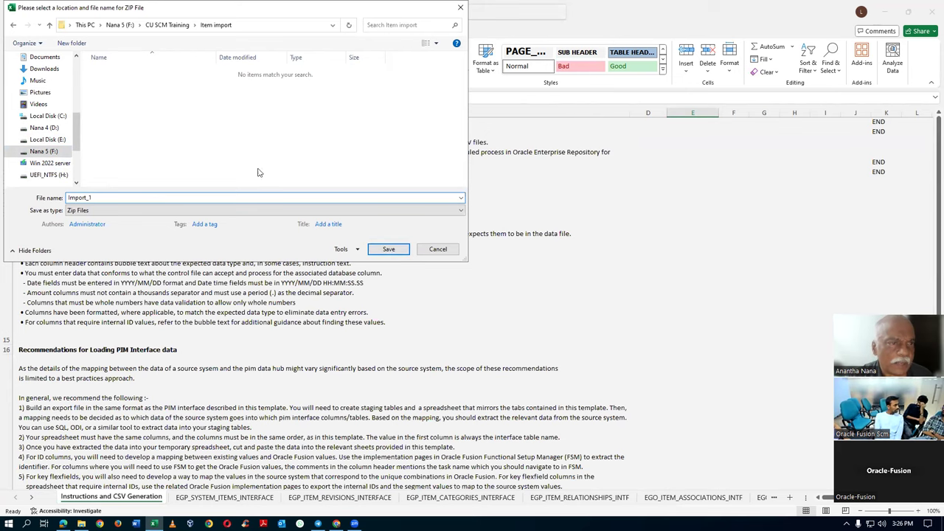
click(391, 249)
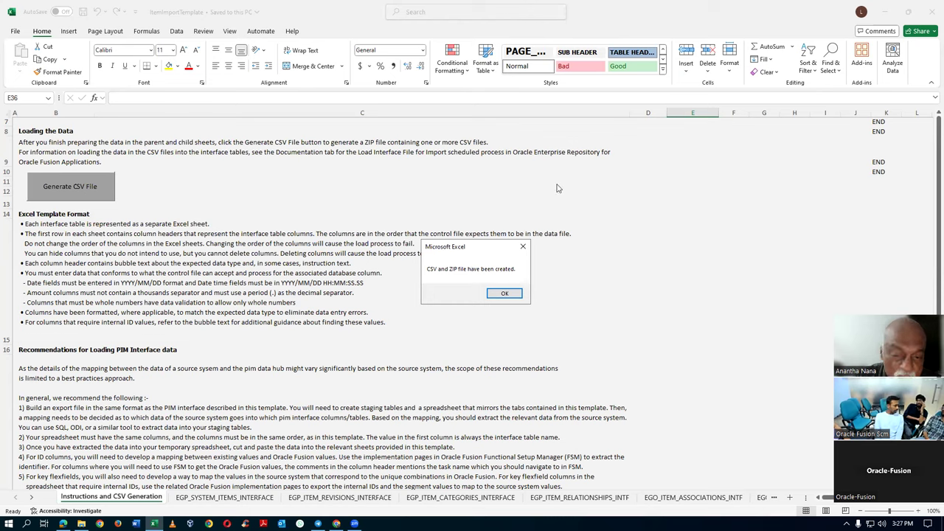
click(508, 293)
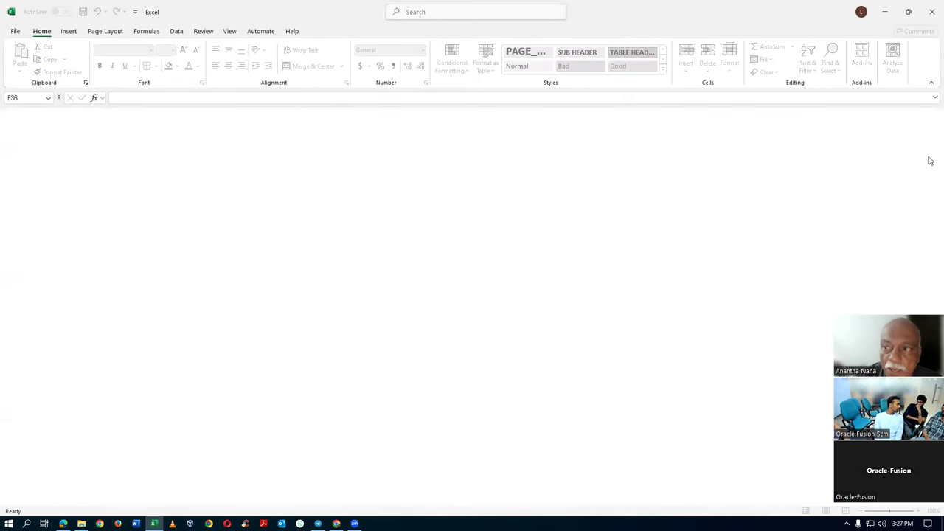
- Close Excel completely and select the Import_1 ZIP file in the Item import folder in File Explorer
click(931, 15)
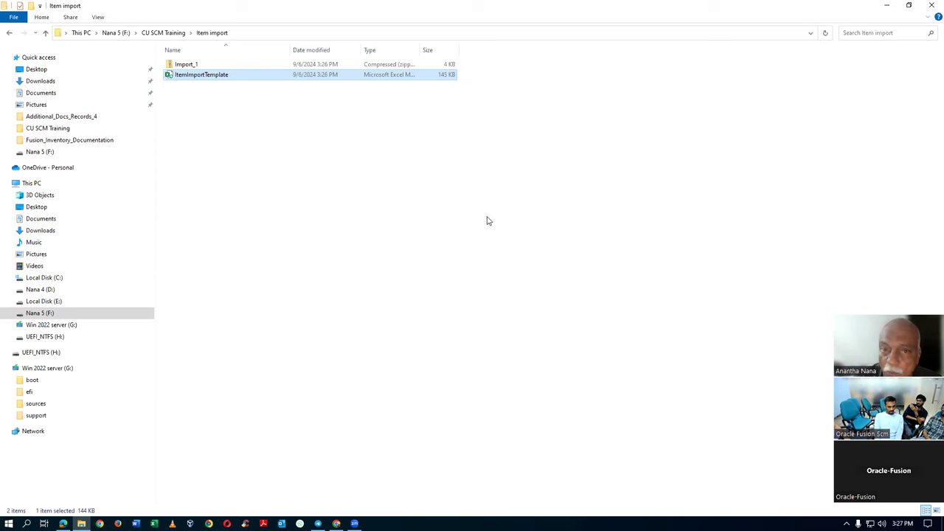
click(449, 223)
click(155, 524)
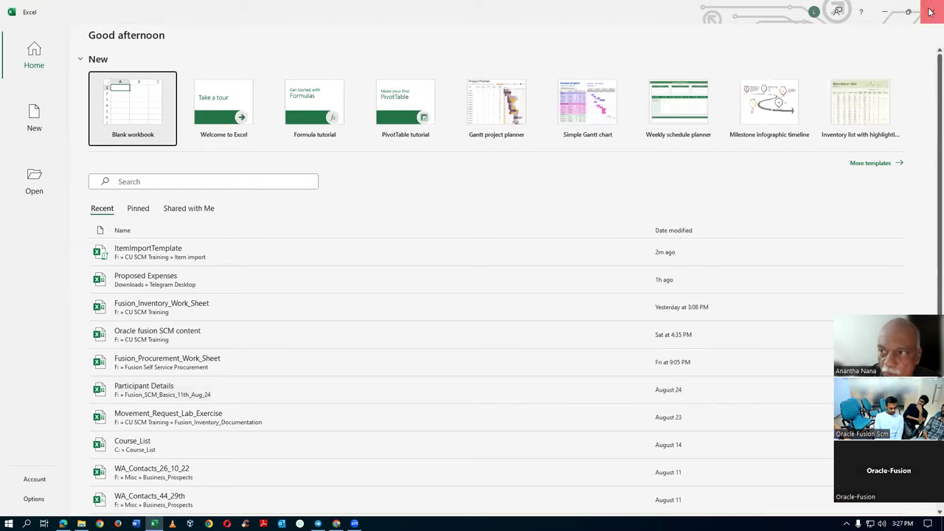
click(931, 11)
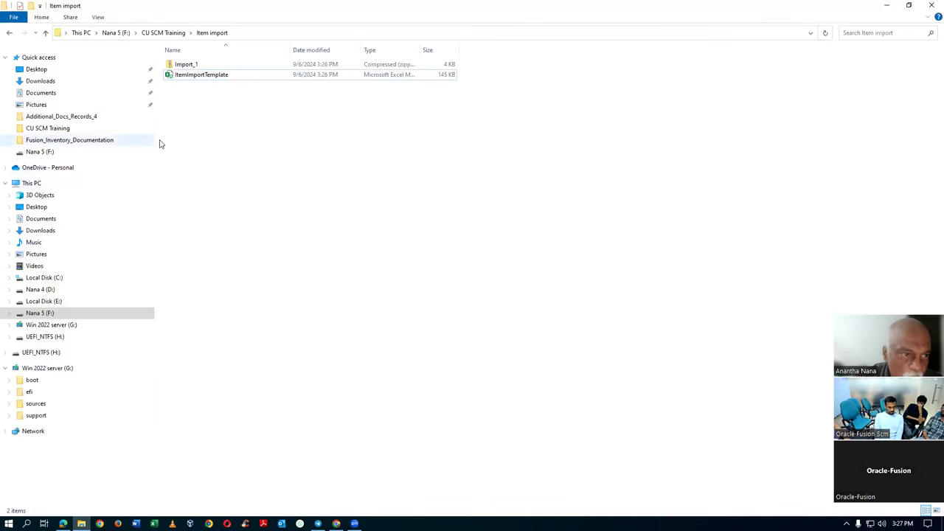
click(209, 66)
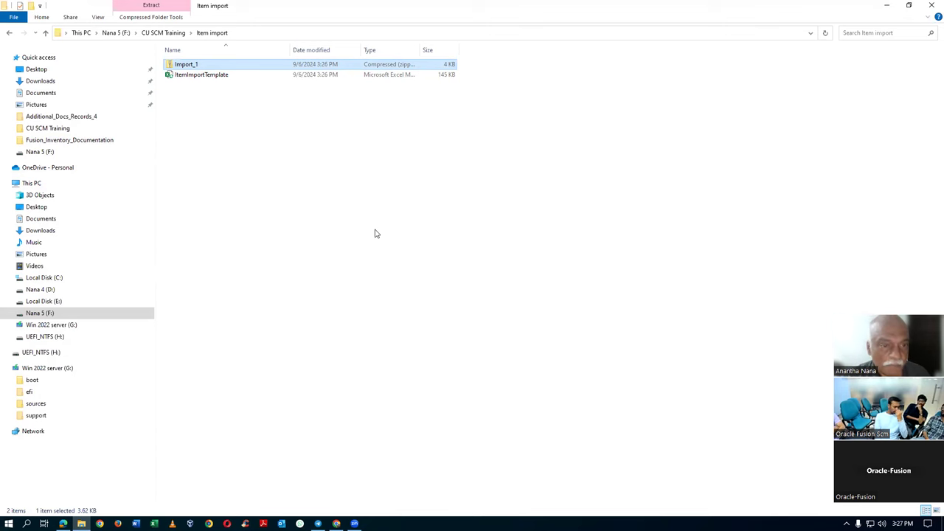
- Switch to the Oracle Fusion home page in Chrome and close the extra fa-euth-dev38 browser tab
key(alt+Tab)
key(alt+Tab)
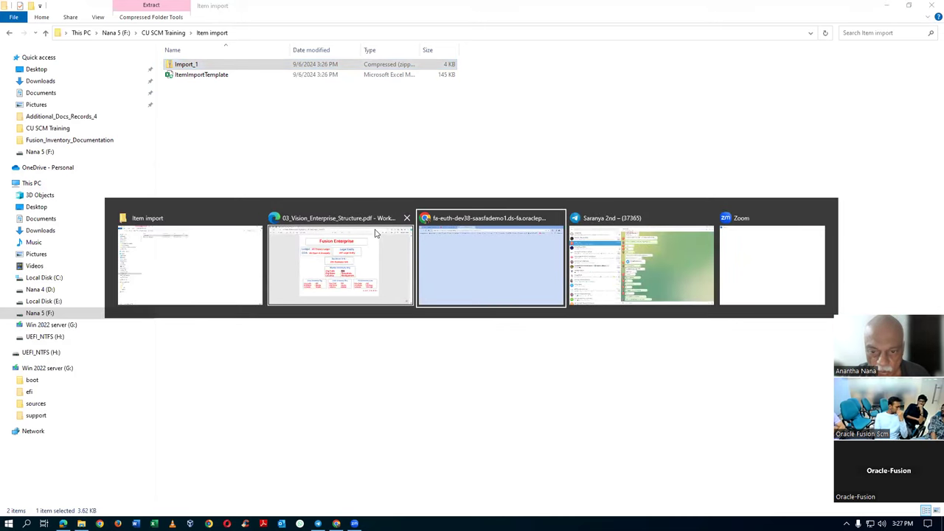
click(186, 7)
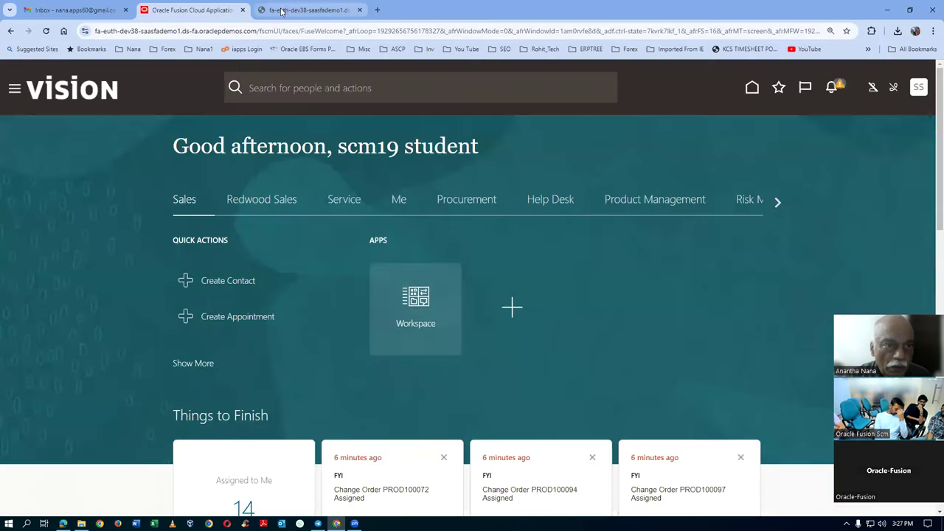
click(325, 11)
click(360, 11)
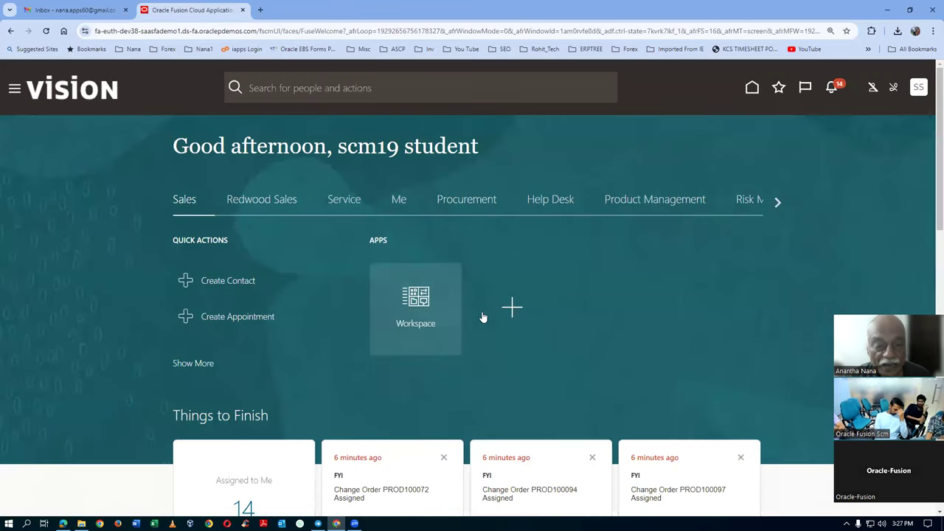
- Show the Tools apps on the Oracle Fusion home page and look through them
click(778, 202)
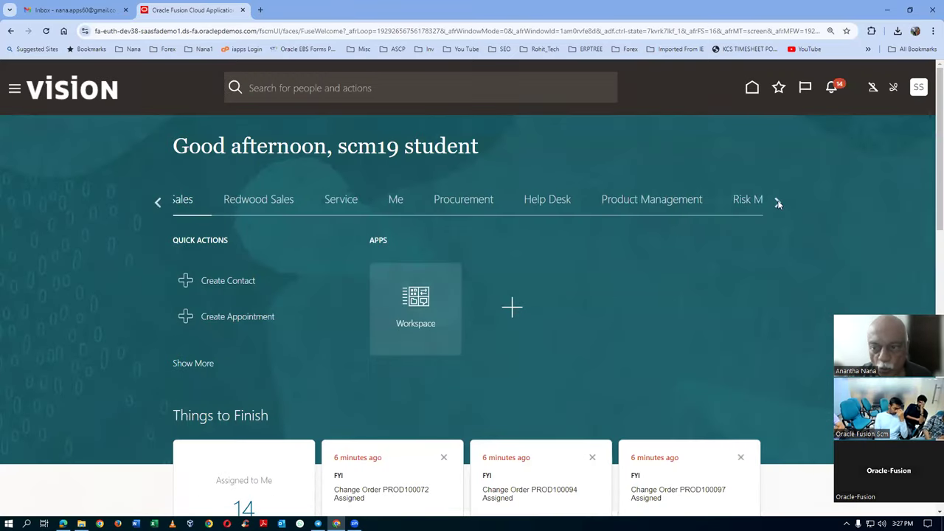
click(779, 204)
click(778, 204)
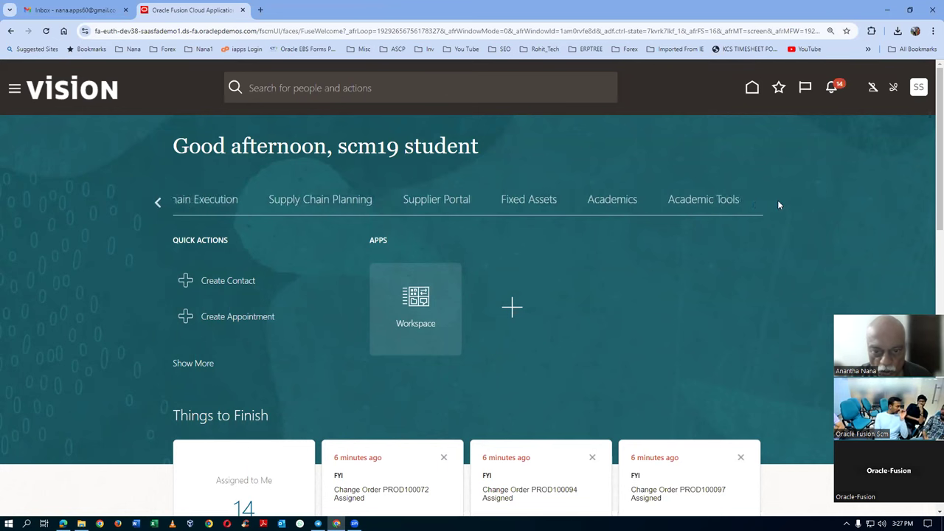
click(379, 203)
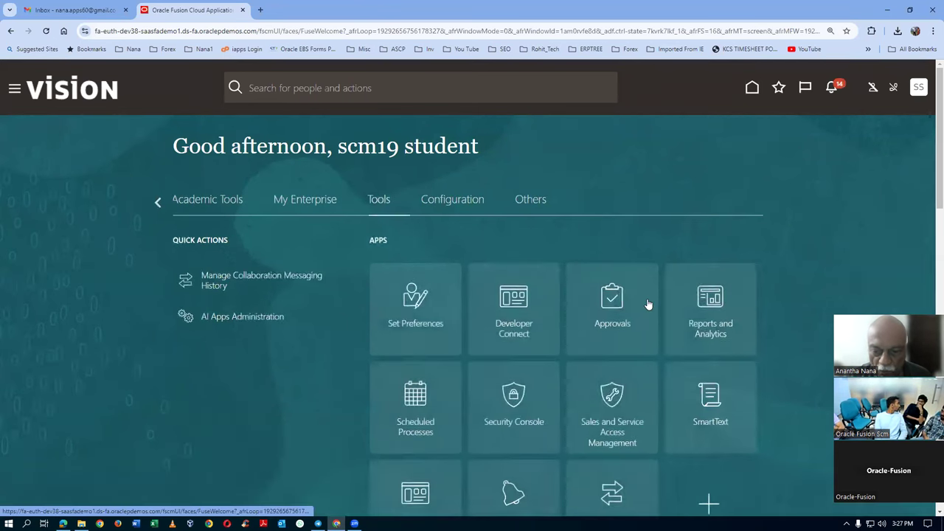
scroll(647, 306, down, 2)
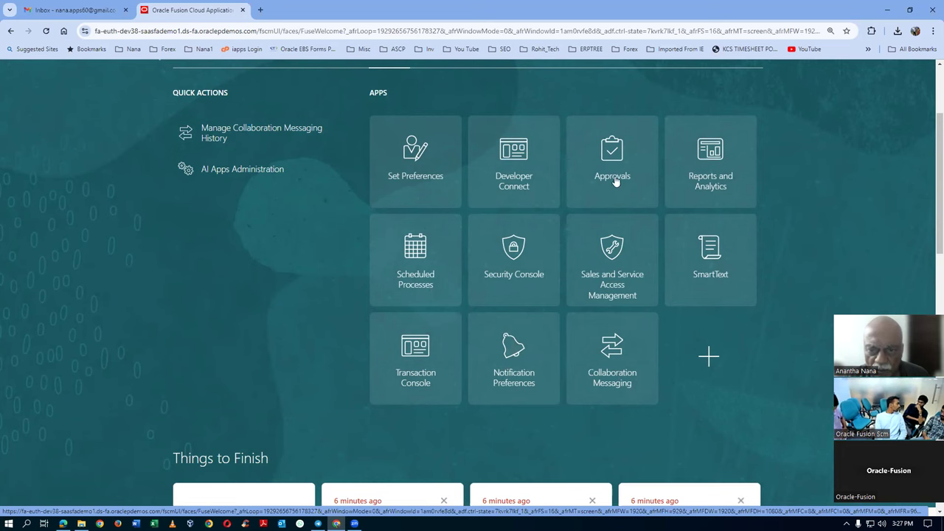
scroll(700, 251, up, 1)
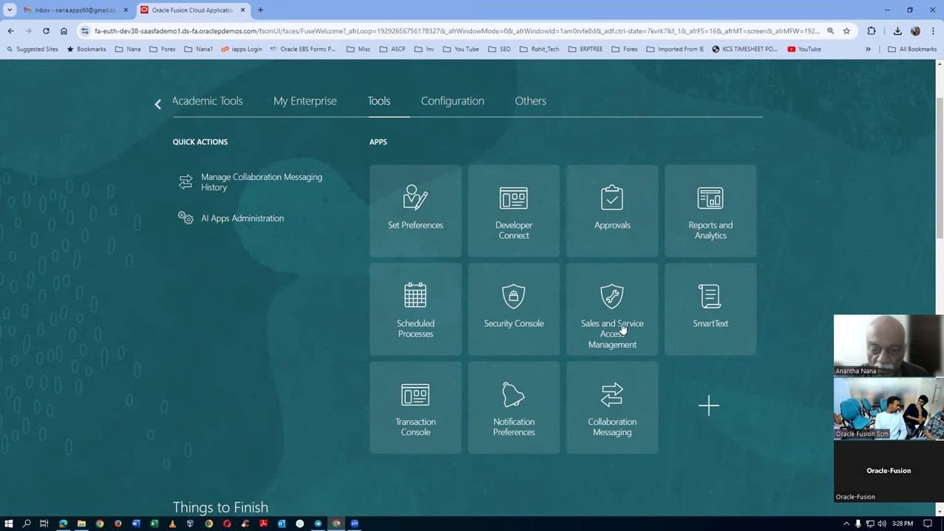
scroll(5, 147, up, 2)
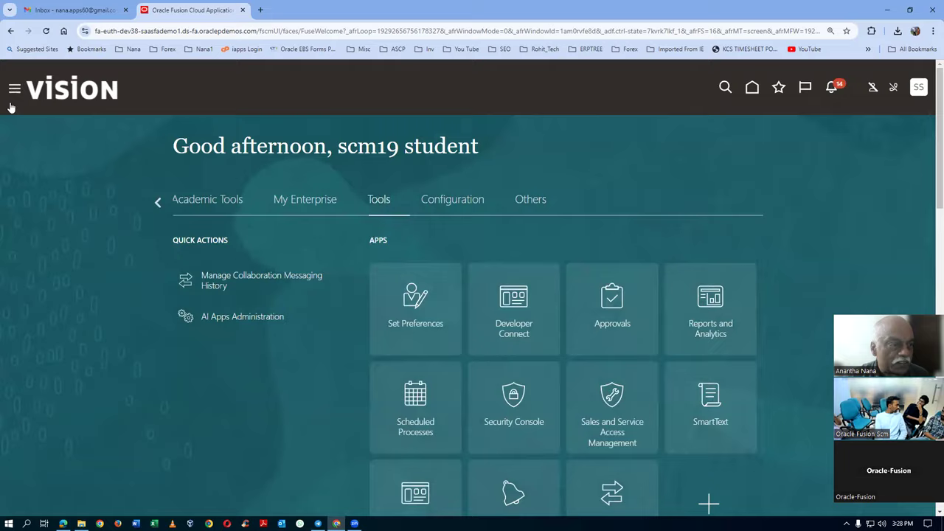
- Start a new upload in File Import and Export and choose the Import_1 ZIP file from the Item import folder
click(13, 89)
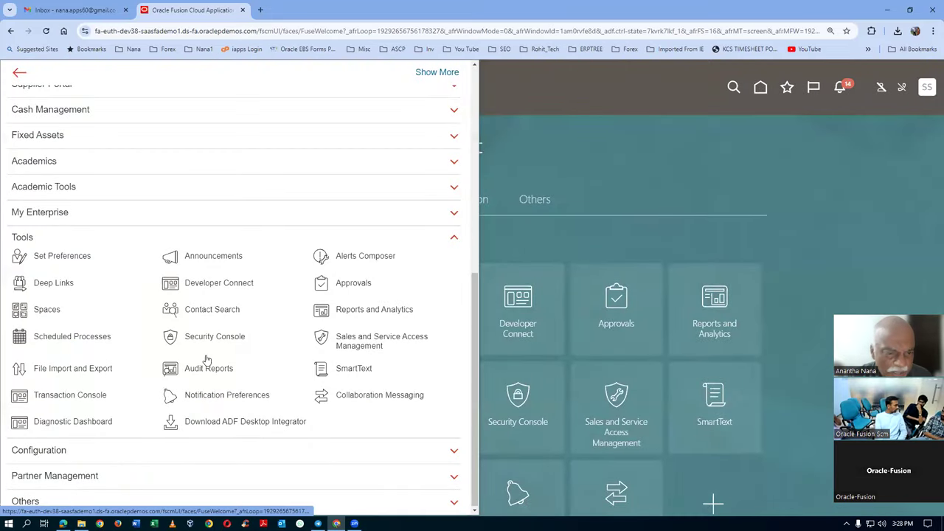
click(76, 375)
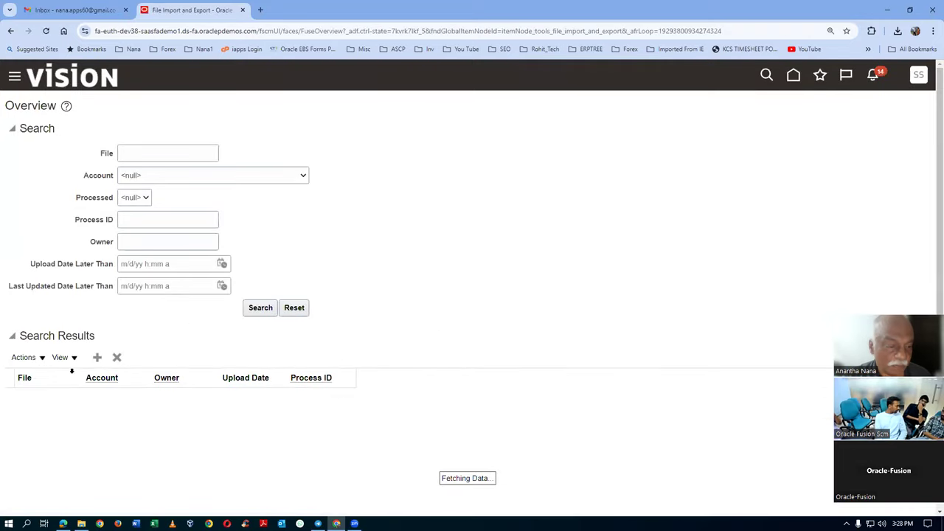
click(96, 358)
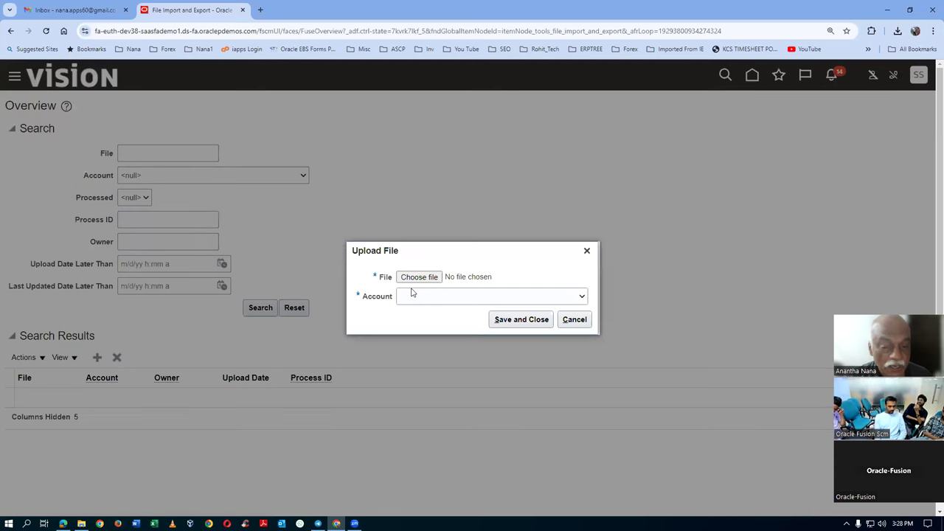
click(419, 278)
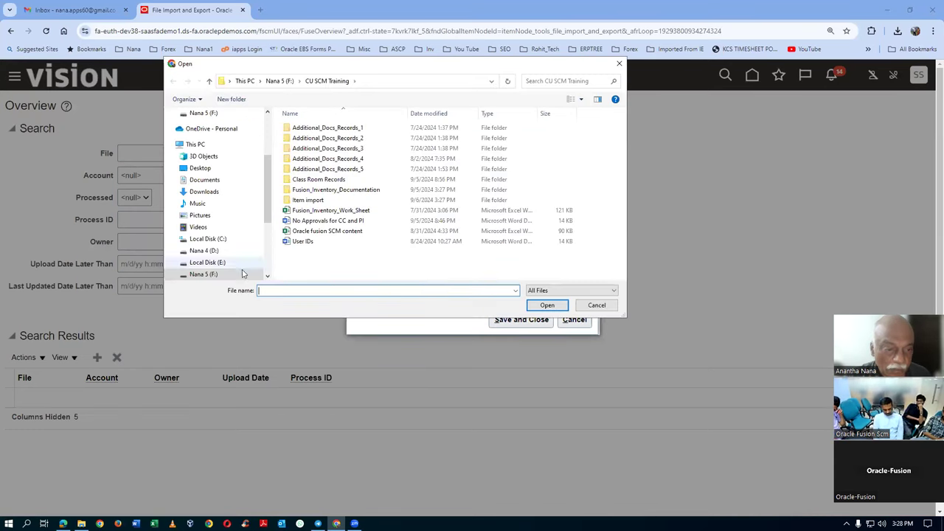
double_click(309, 200)
click(329, 127)
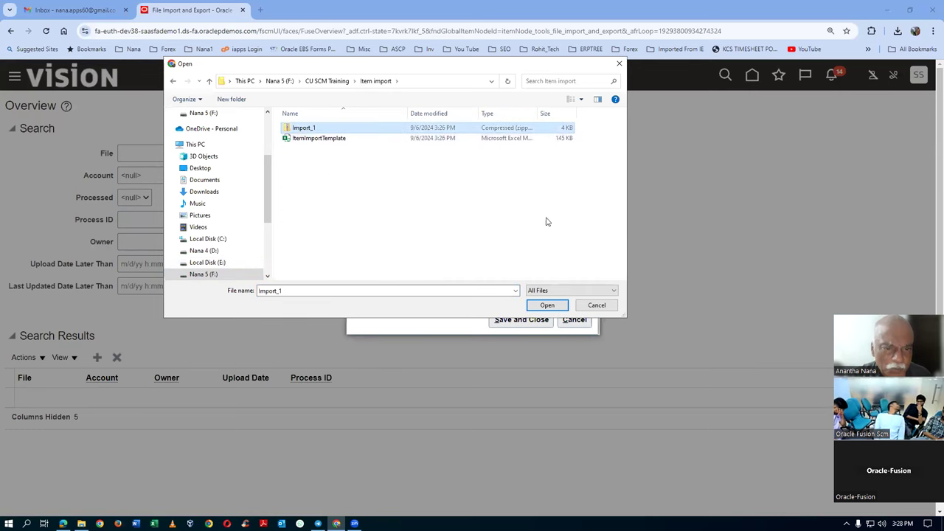
click(547, 305)
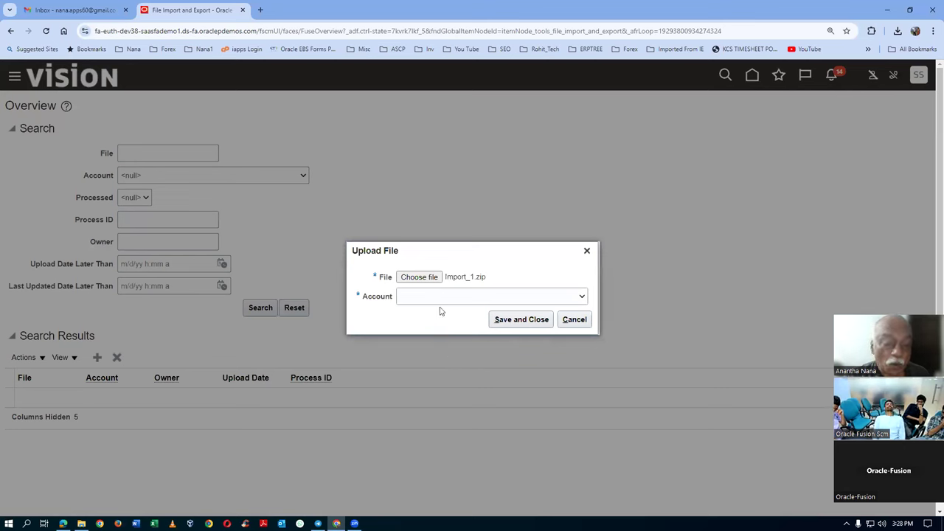
- Set the upload's account to scm/item/import and save the file upload
click(460, 297)
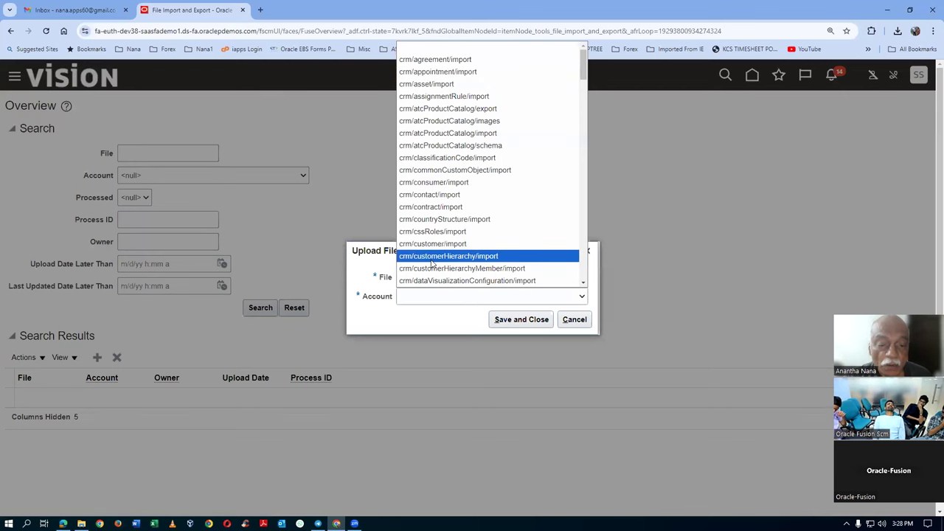
key(s)
key(Down)
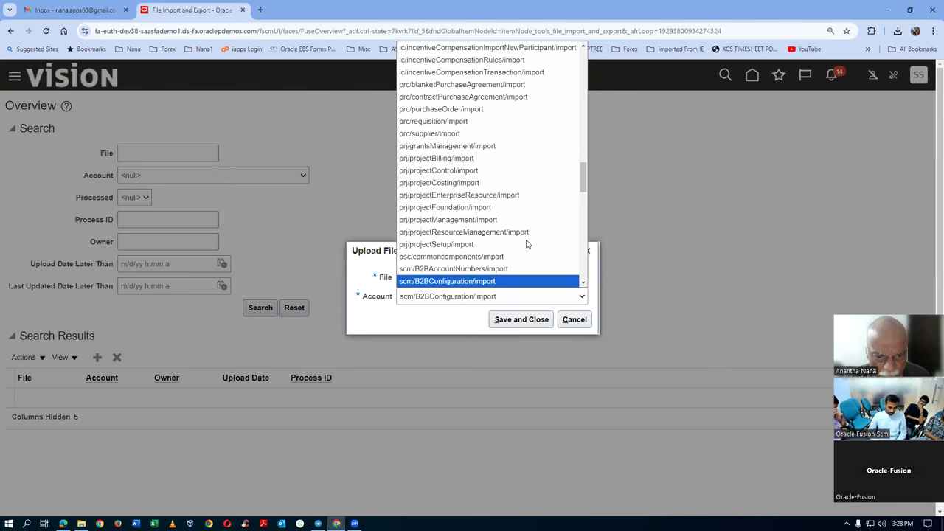
key(Down)
key(Down)
key(Down)
key(Down)
key(Down)
key(Down)
key(Down)
key(Down)
key(Down)
key(Down)
key(Down)
key(Down)
key(Down)
key(Down)
key(Down)
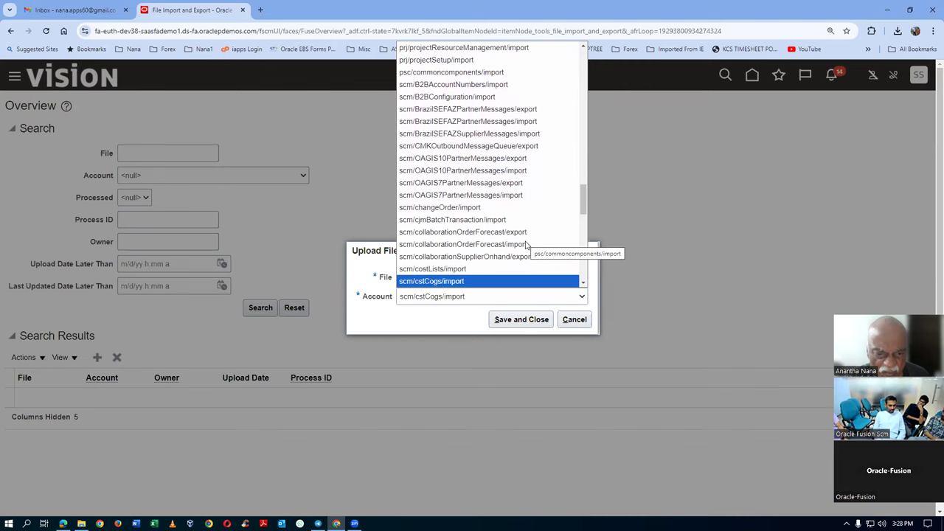
key(Down)
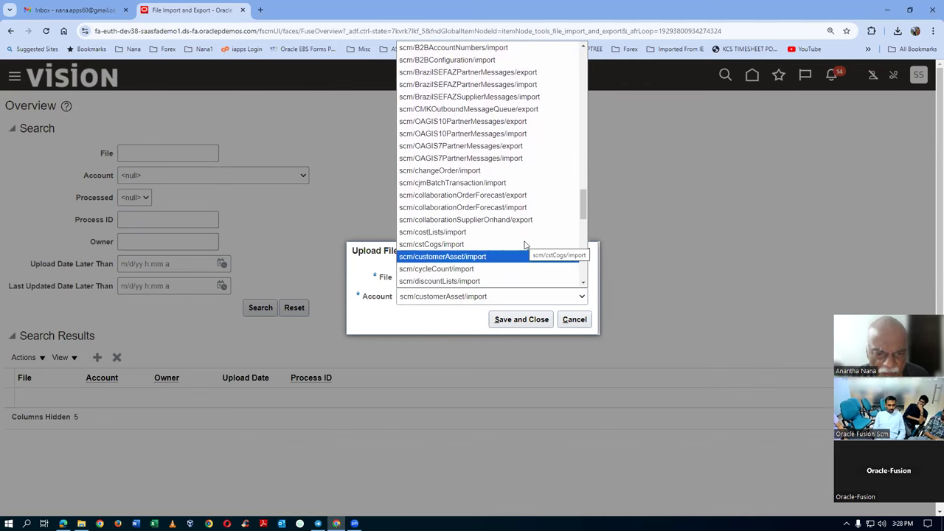
key(Down)
key(Down)
key(Down)
key(Down)
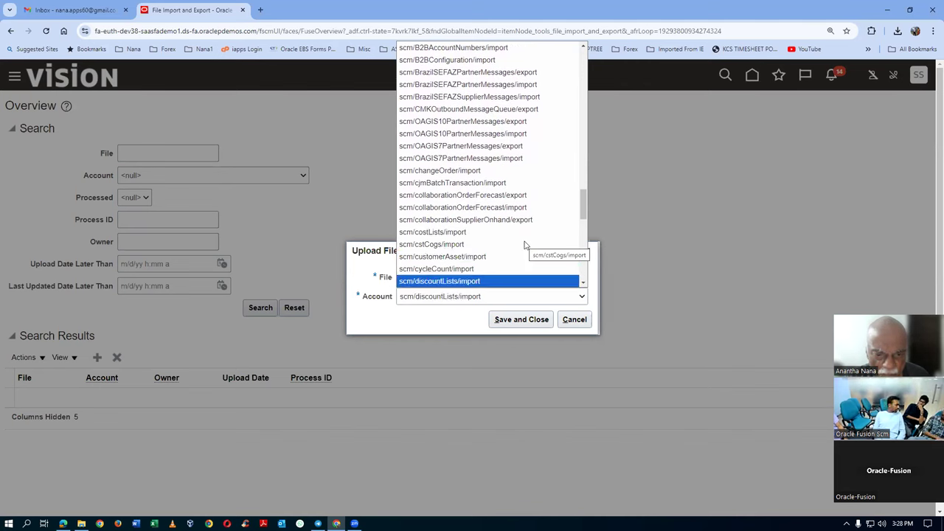
key(Down)
key(Down)
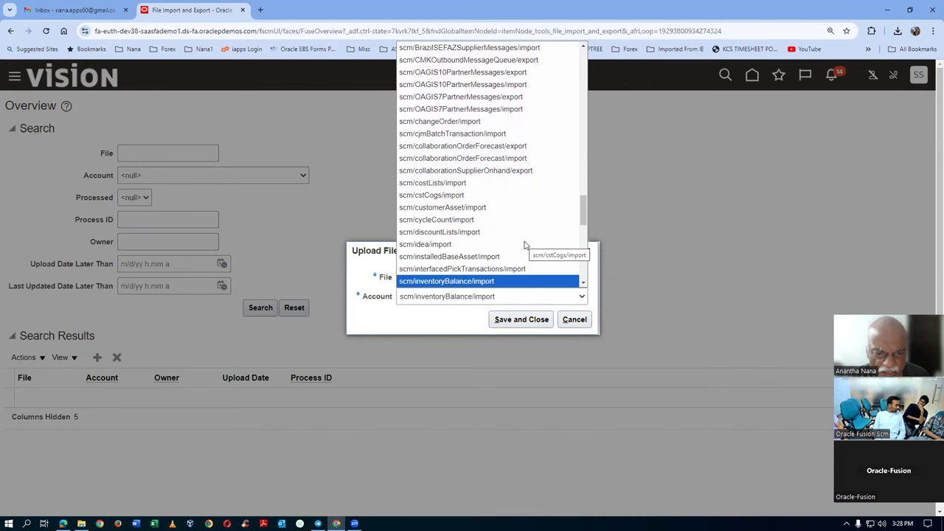
key(Up)
key(Up)
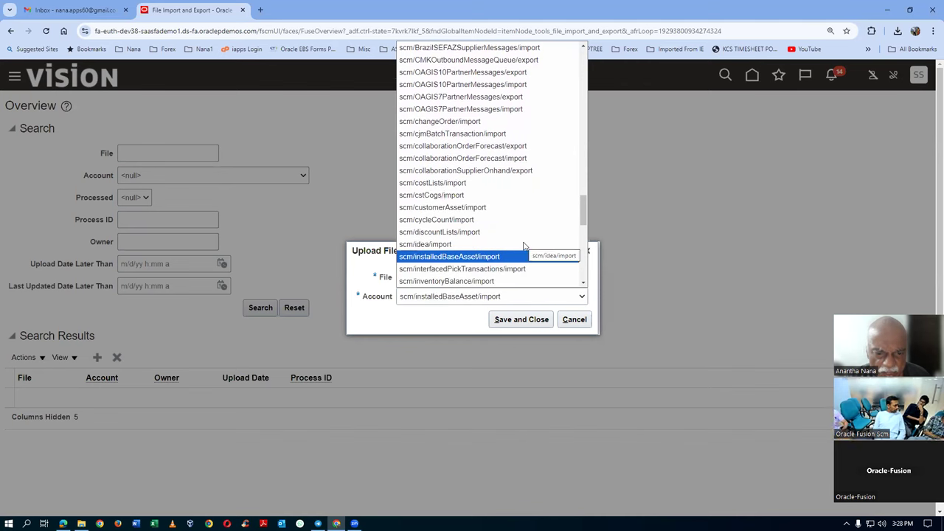
key(Down)
key(Down)
key(Down)
key(Down)
key(Down)
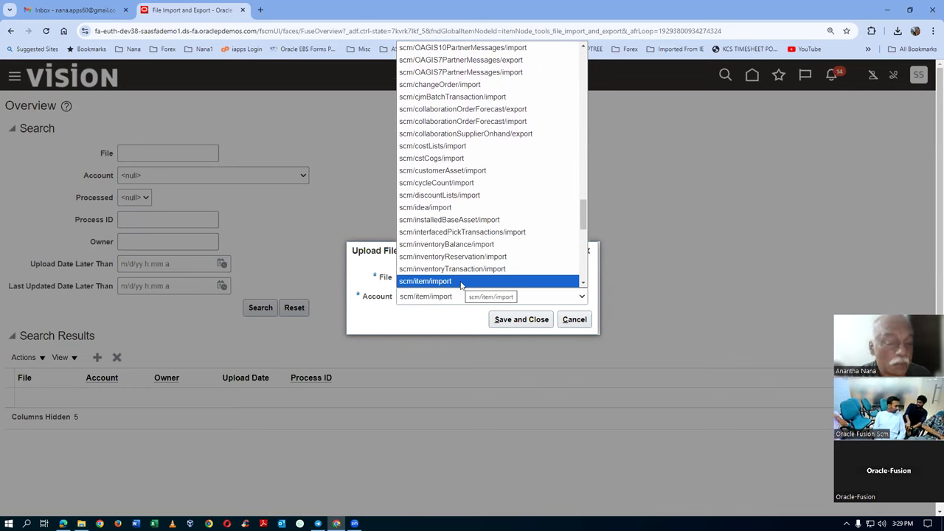
click(462, 283)
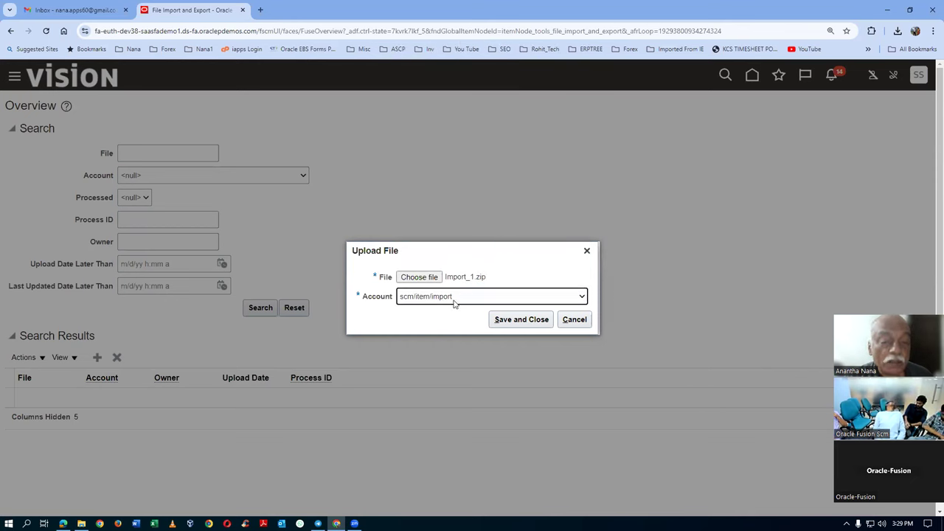
click(511, 320)
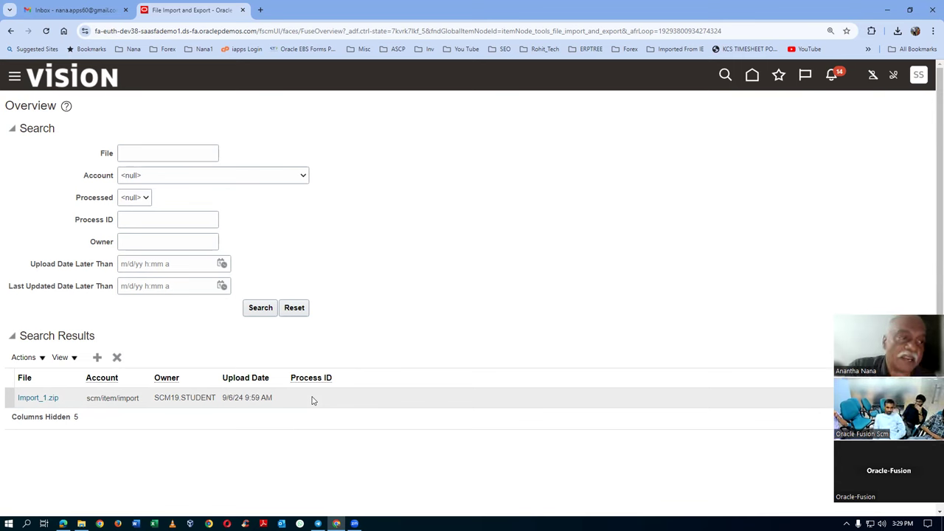
- Return to the home page and open Scheduled Processes from the Tools apps
click(753, 76)
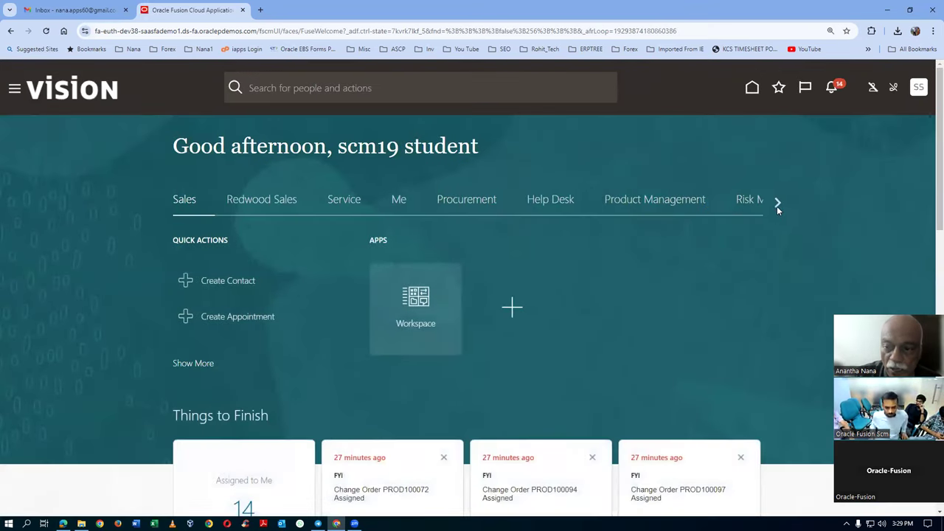
click(776, 203)
click(777, 204)
click(778, 204)
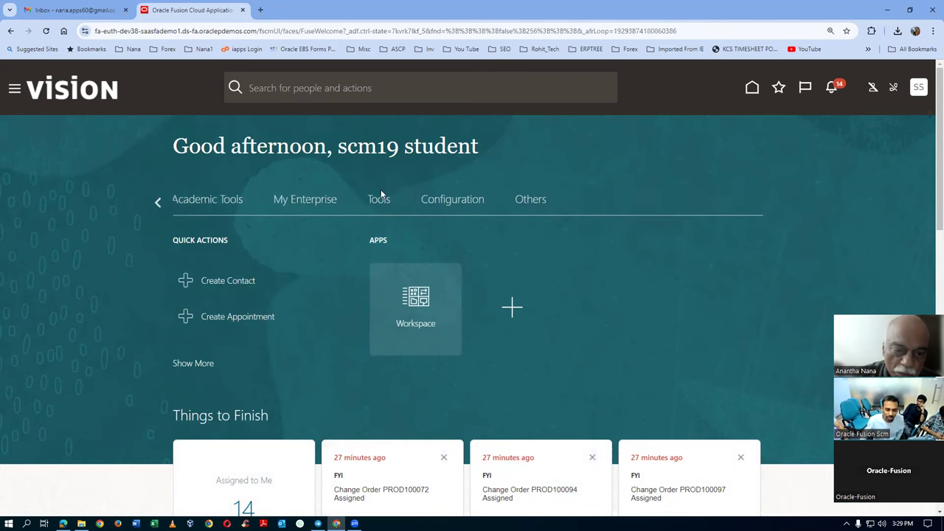
click(380, 200)
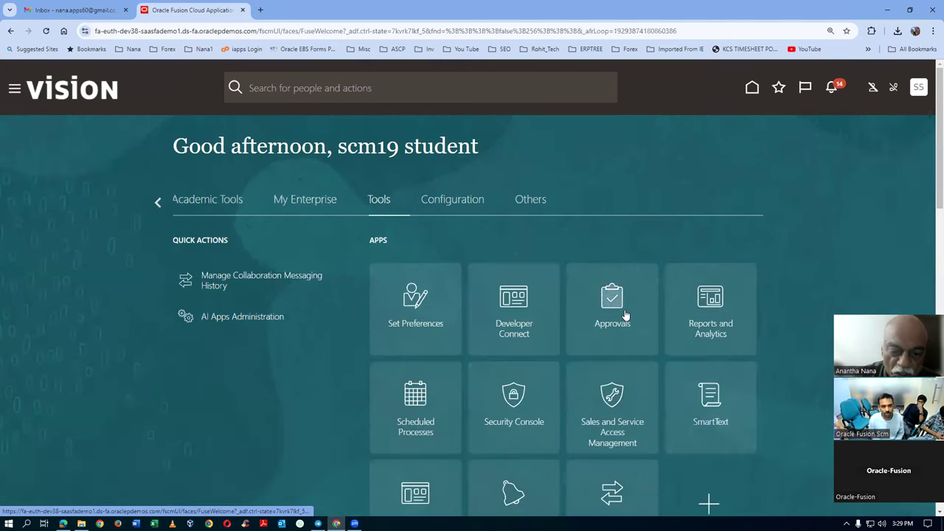
click(424, 436)
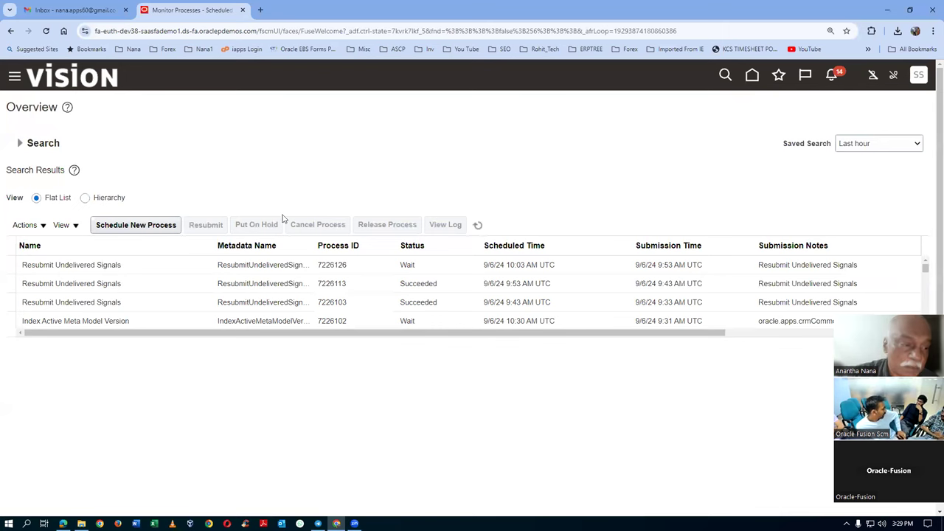
- Schedule a new job with the process Load Interface File for Import and open its process details
click(148, 224)
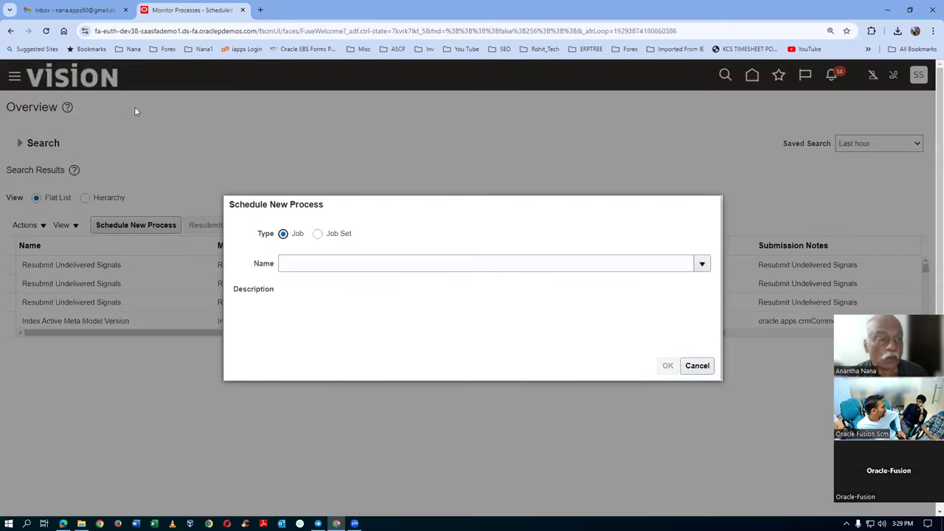
click(300, 268)
text(load int)
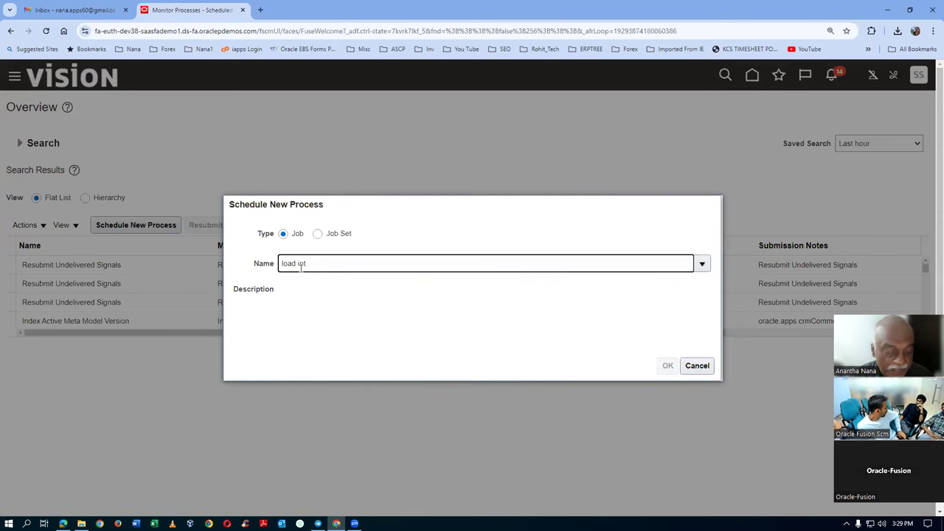
key(Tab)
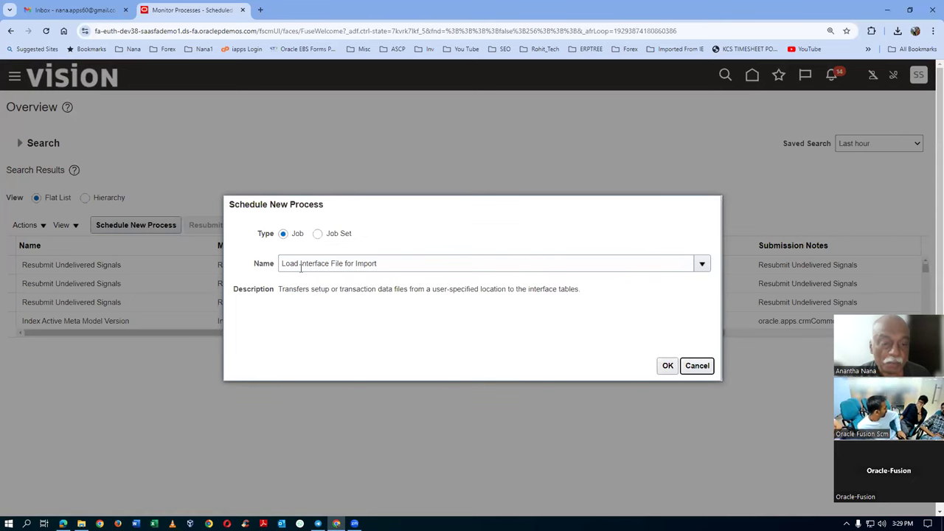
click(668, 366)
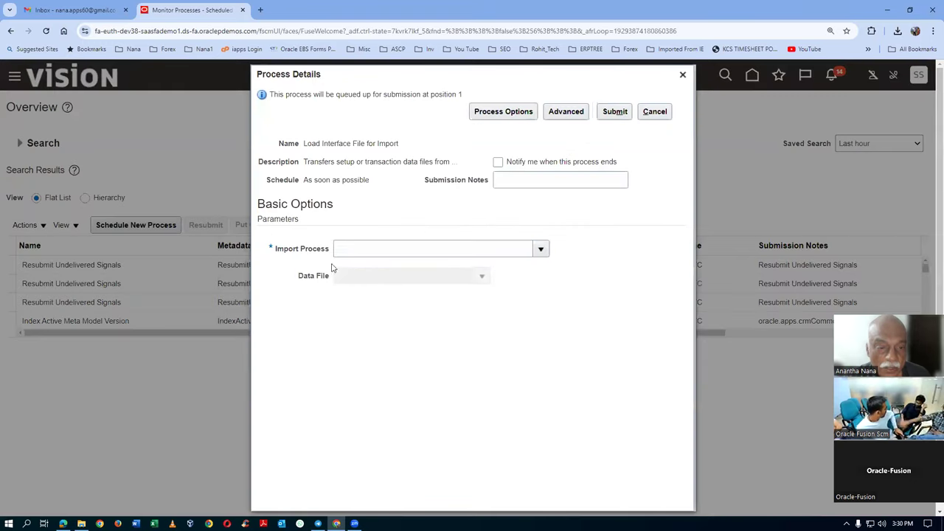
- Search the import processes for Item Import and set it as the job's import process
click(541, 250)
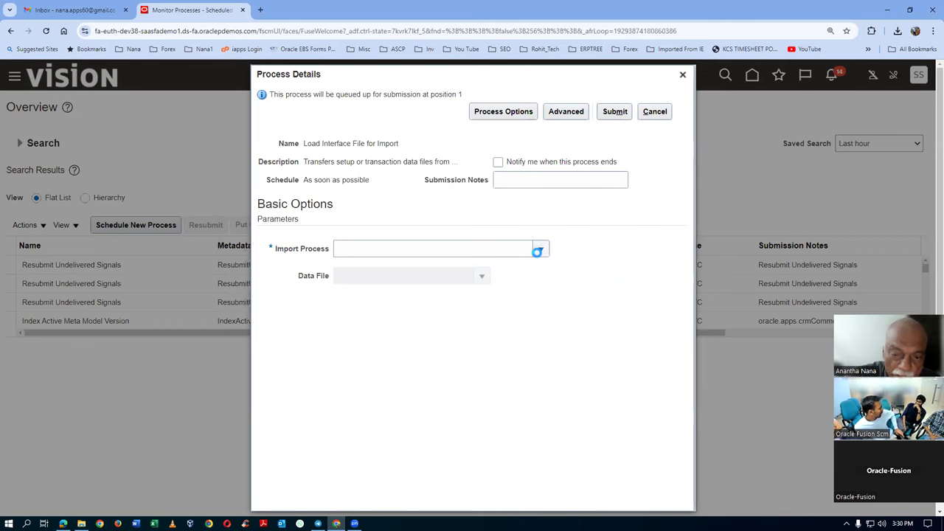
click(539, 249)
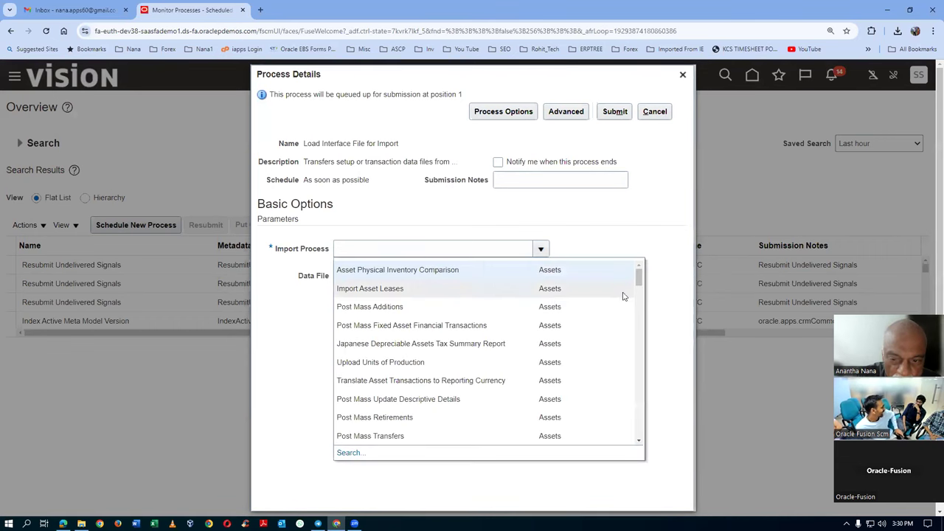
drag(642, 280, 637, 291)
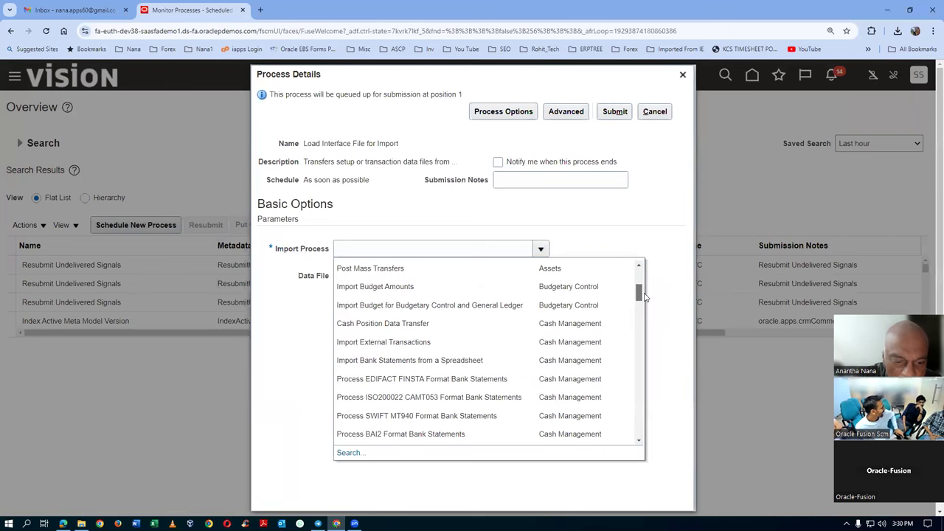
click(345, 454)
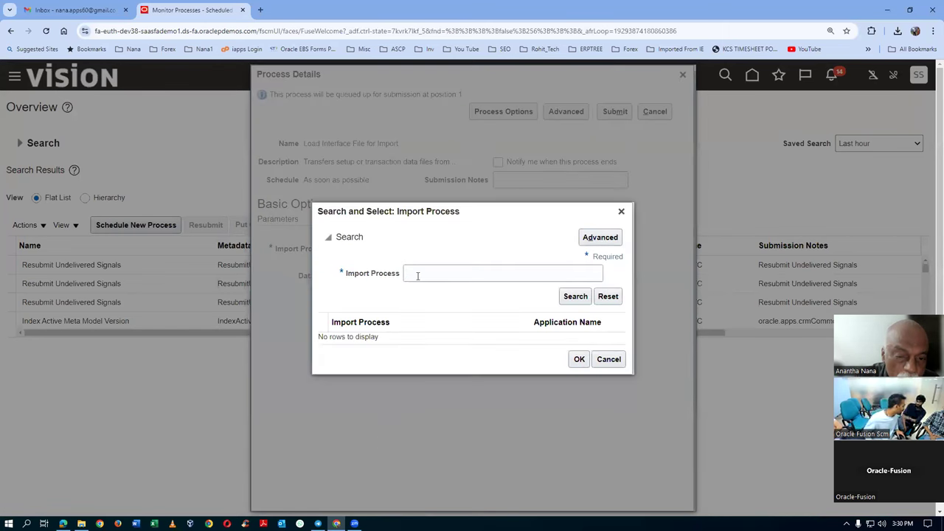
click(418, 276)
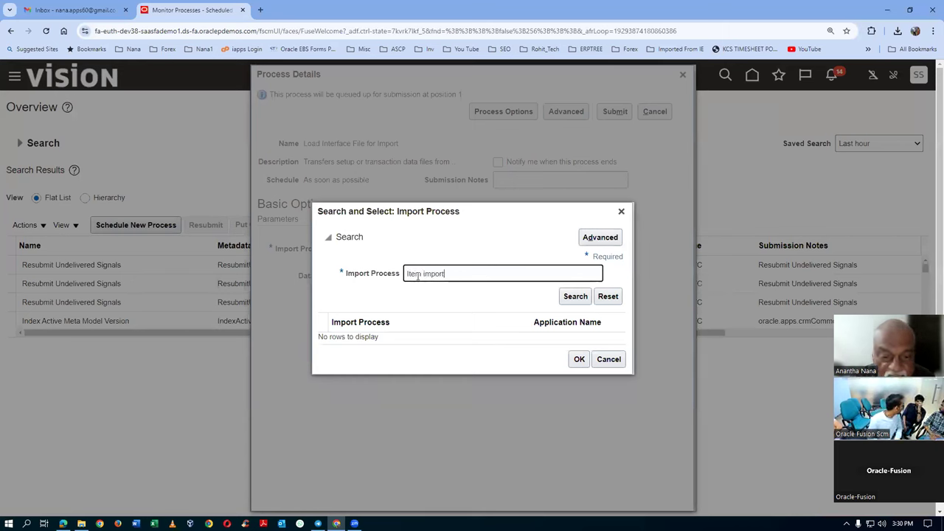
text(Item import)
click(569, 300)
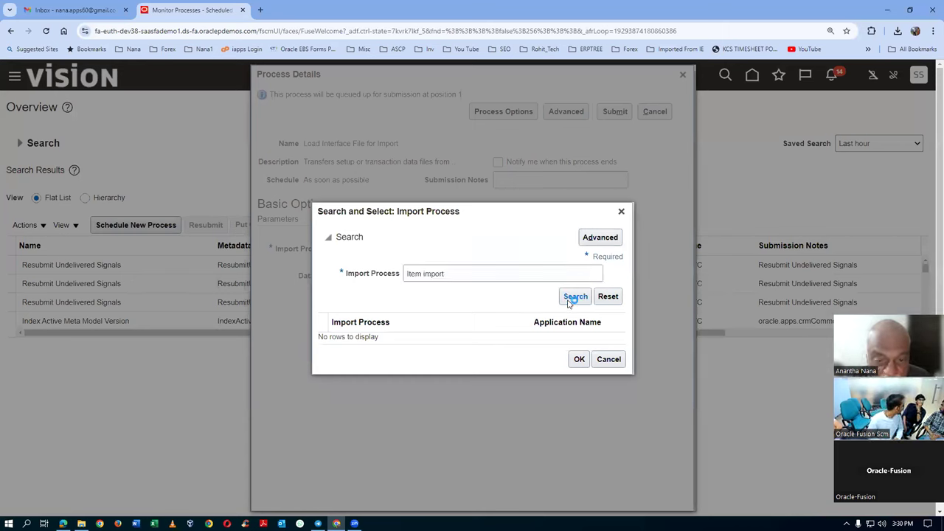
click(425, 277)
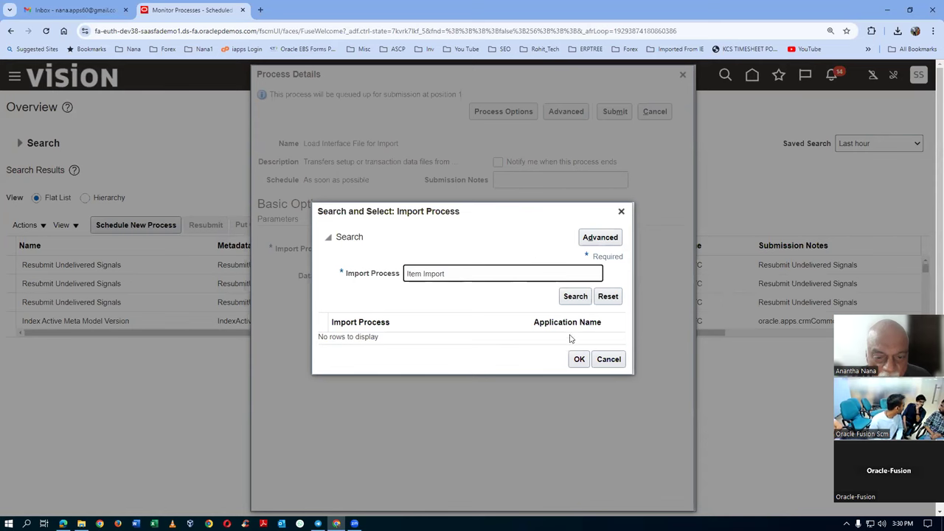
click(576, 296)
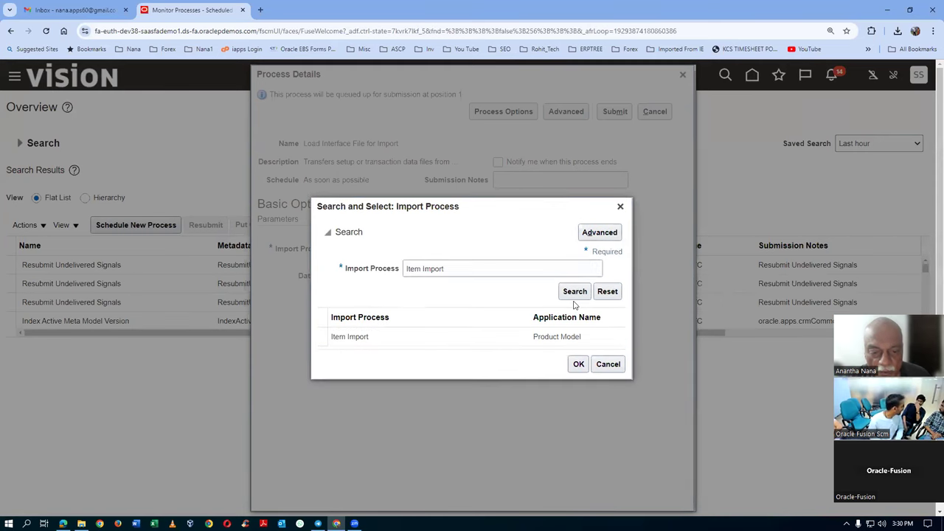
click(455, 342)
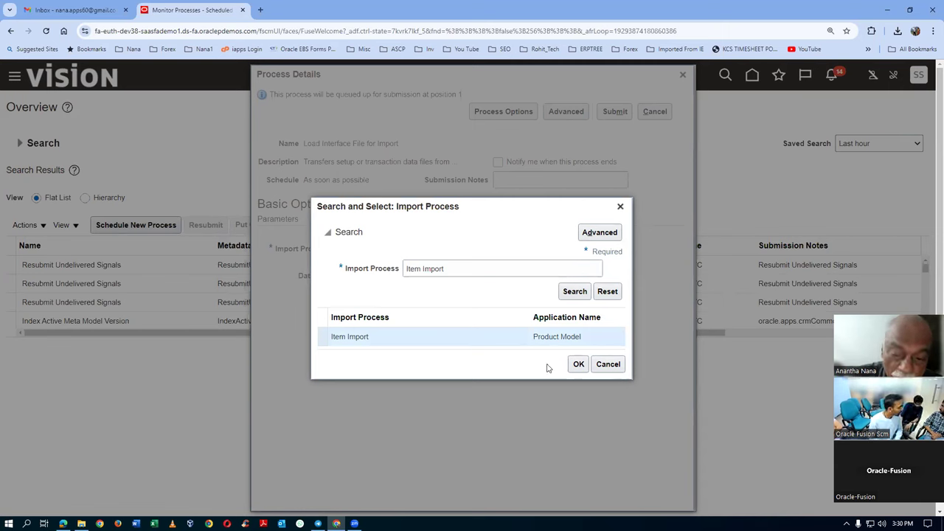
click(578, 365)
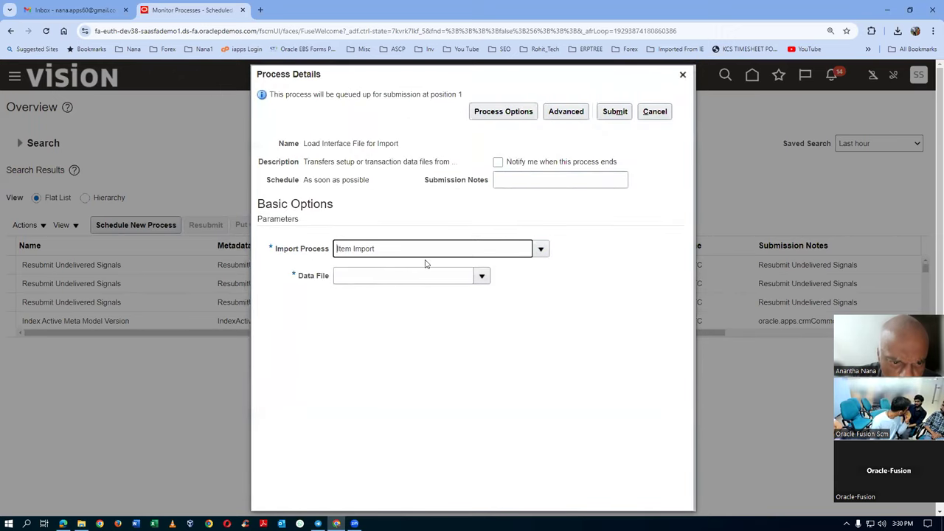
- Set Import_1.zip as the data file, submit the Load Interface File for Import job and acknowledge the confirmation
click(481, 275)
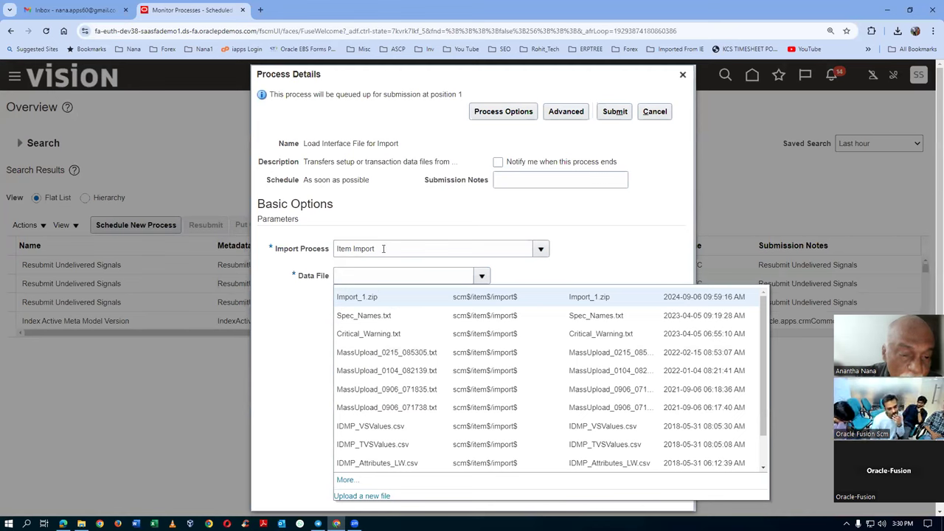
click(384, 298)
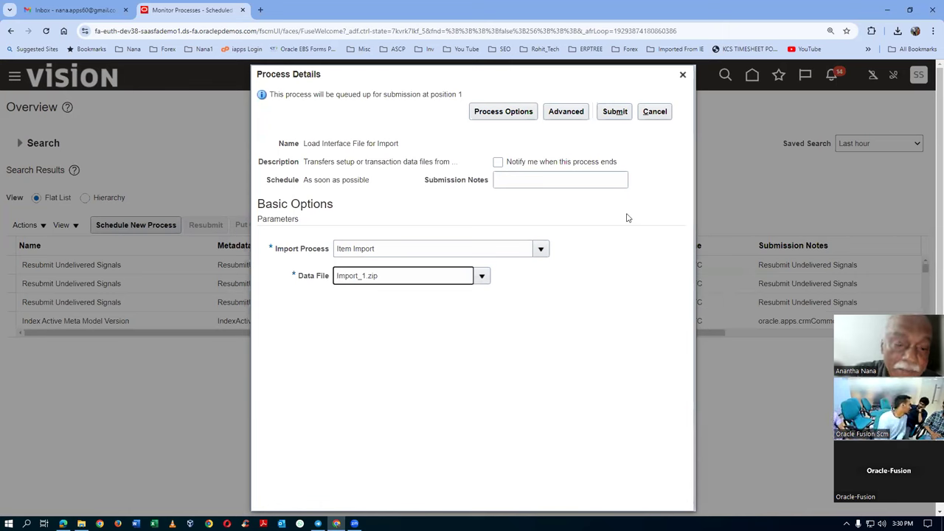
click(627, 108)
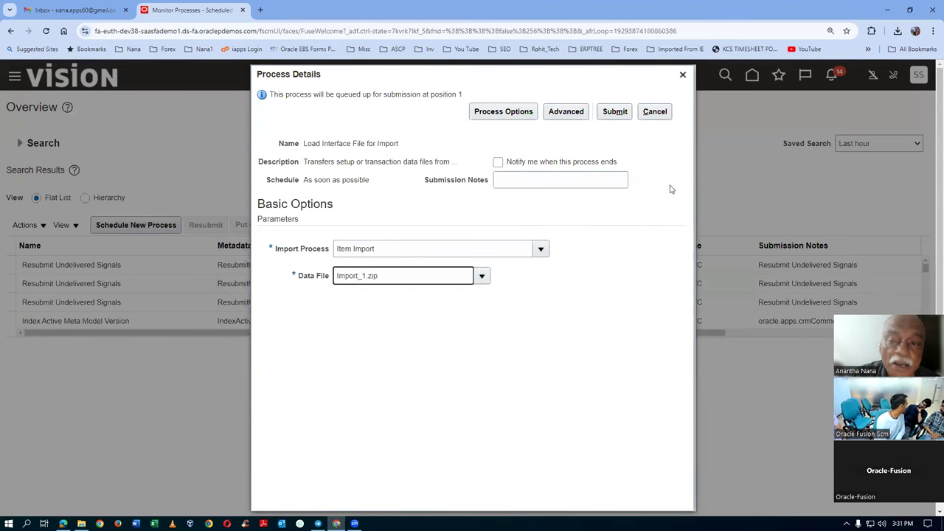
click(615, 113)
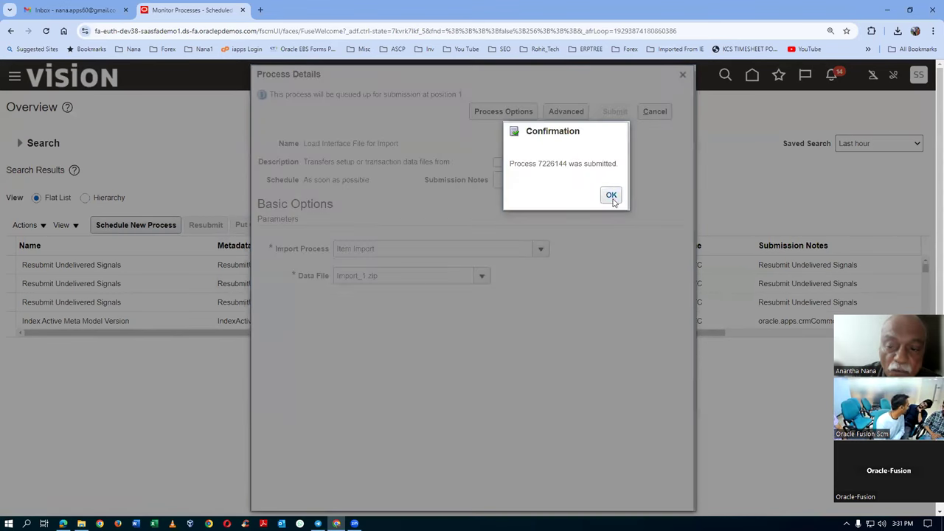
click(612, 194)
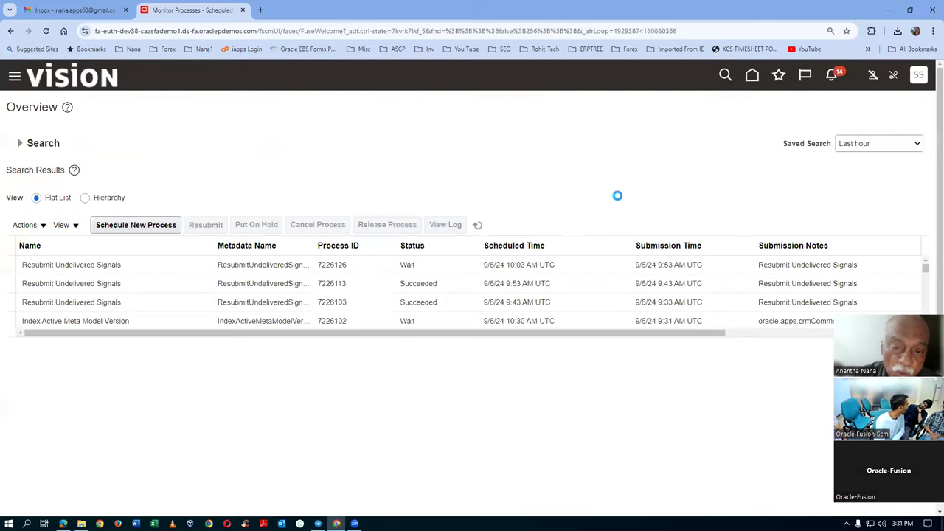
- Expand the search criteria and search the scheduled processes for those submitted by scm19
drag(340, 339, 346, 413)
click(18, 143)
click(526, 216)
text(scm19)
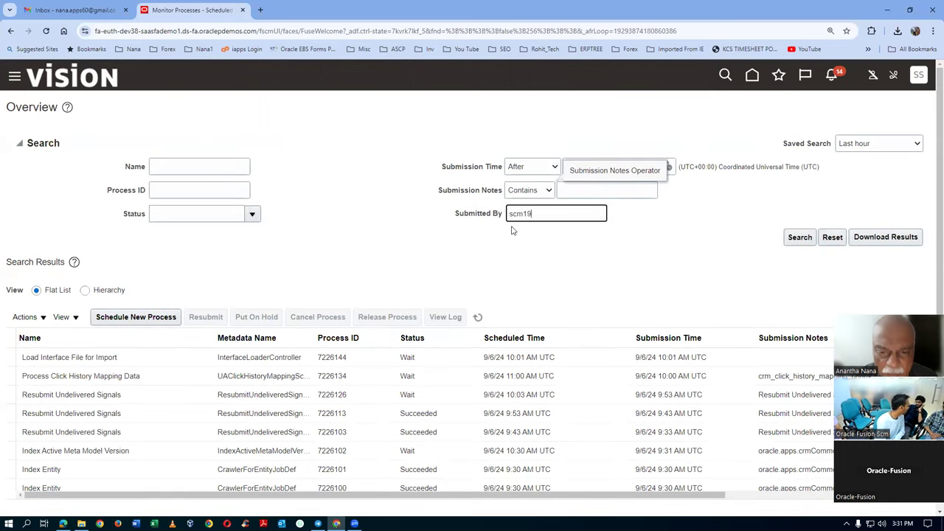
click(798, 240)
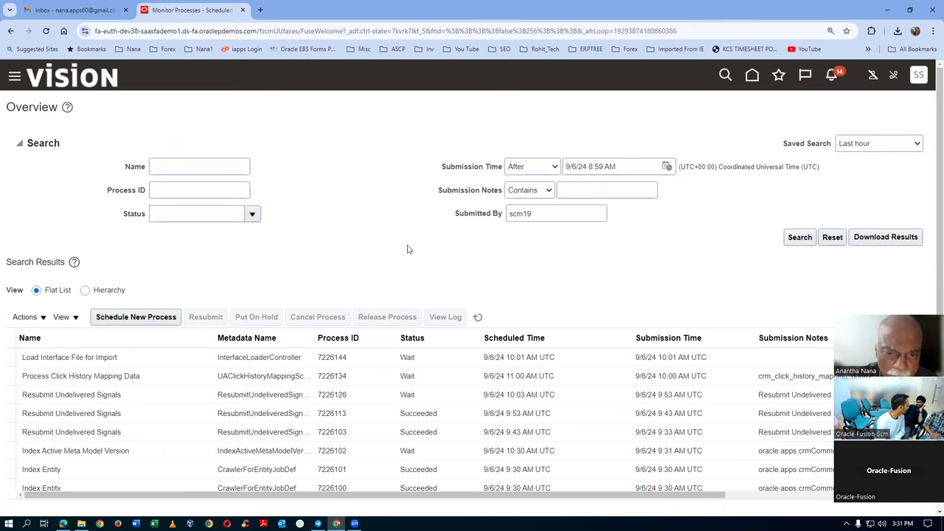
- Refresh the process list repeatedly and check the status of Load Interface File for Import and its related load jobs
scroll(401, 251, down, 1)
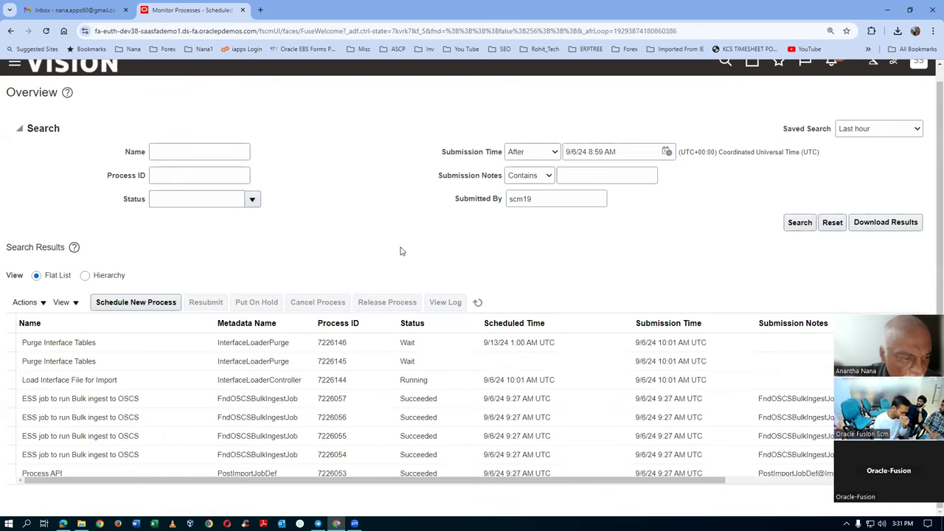
click(476, 304)
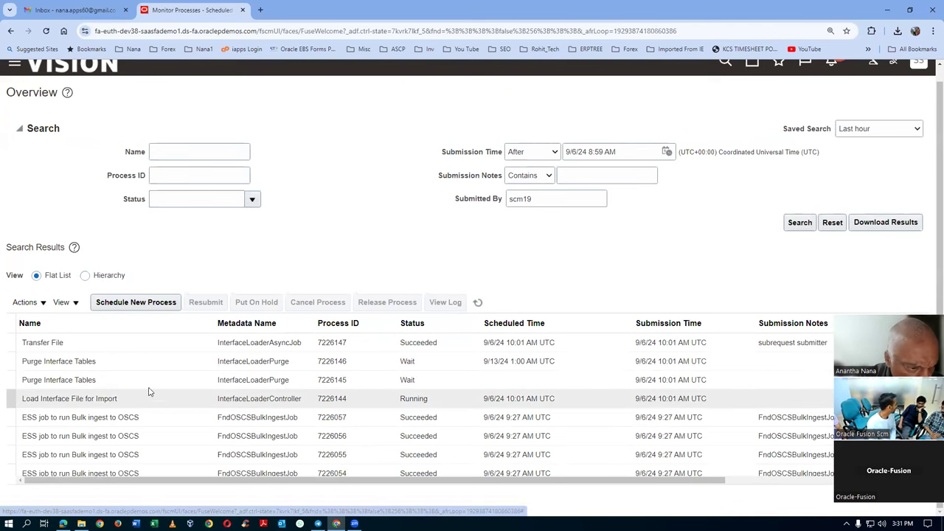
click(479, 305)
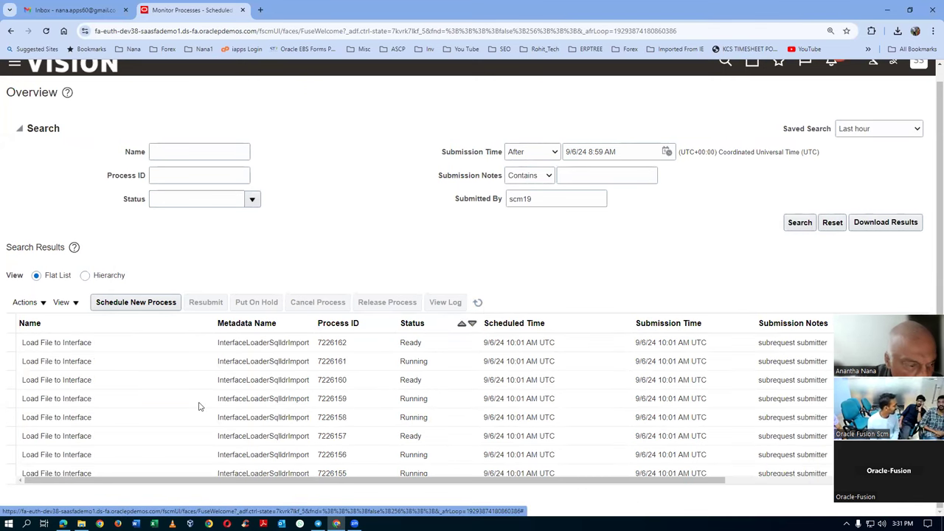
click(478, 304)
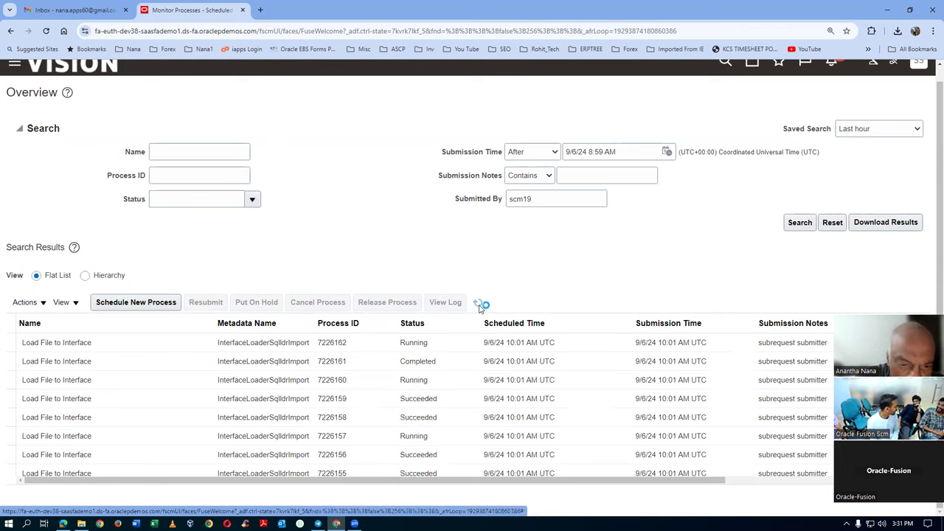
click(479, 303)
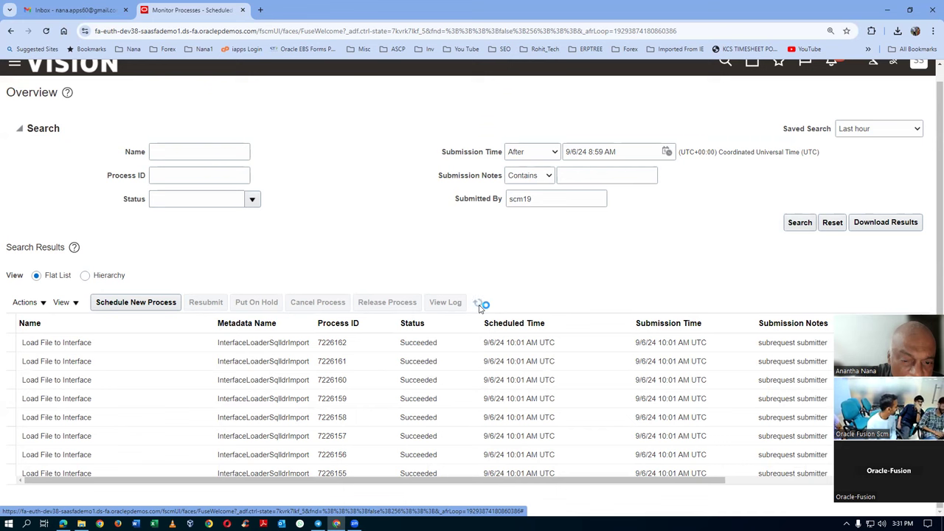
scroll(462, 380, down, 2)
scroll(459, 391, down, 3)
scroll(461, 391, up, 5)
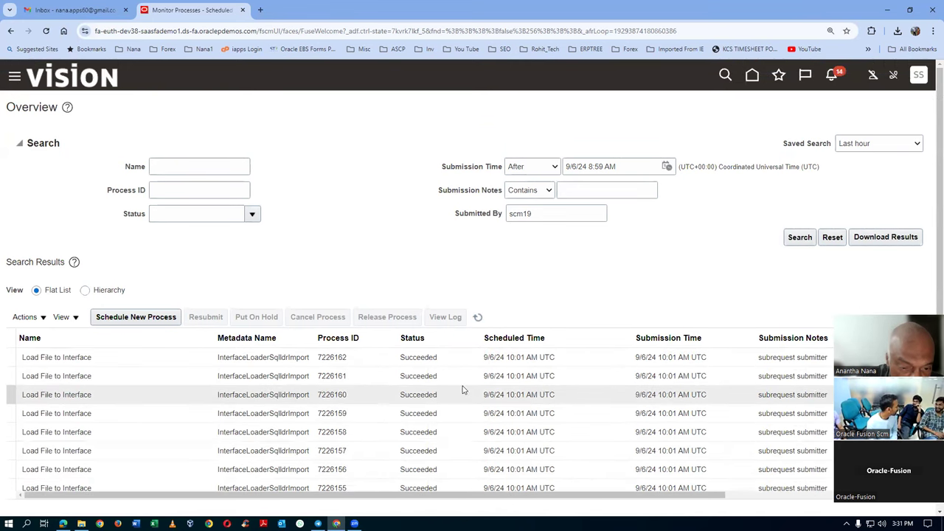
scroll(464, 388, down, 4)
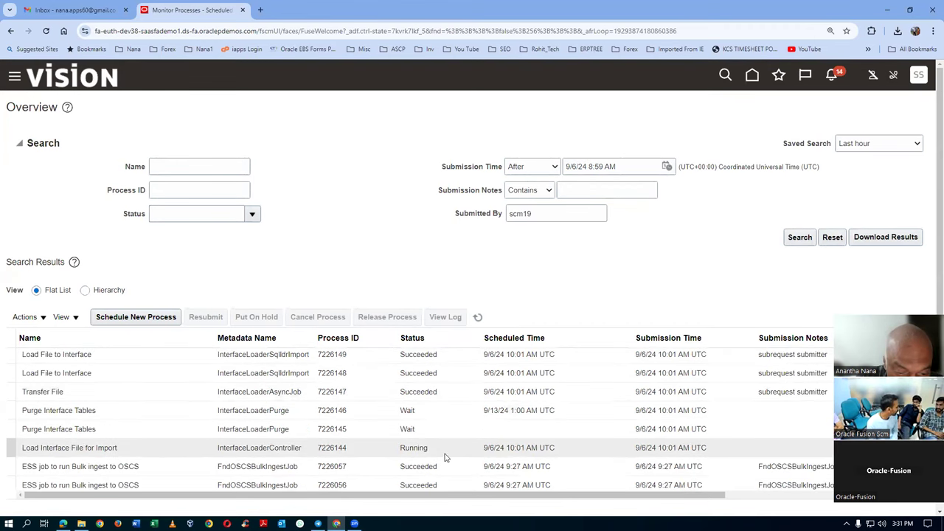
click(478, 317)
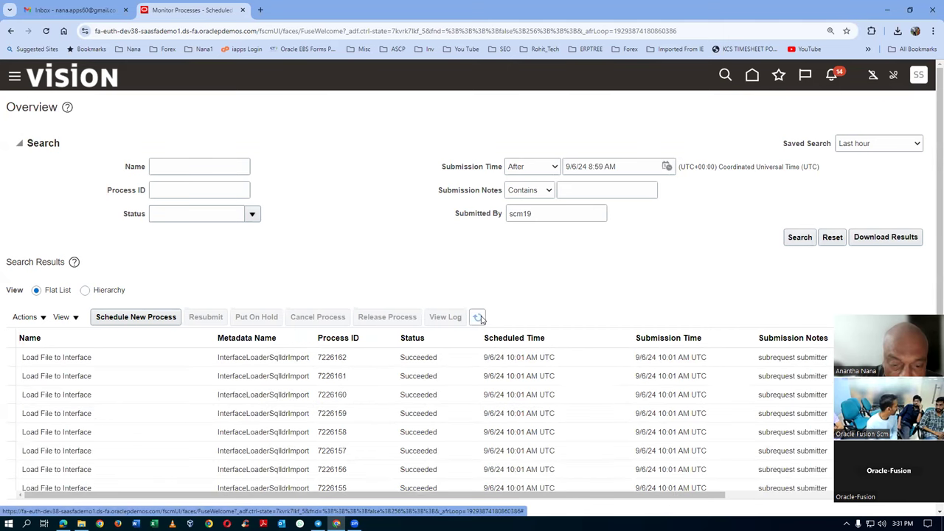
scroll(465, 379, down, 5)
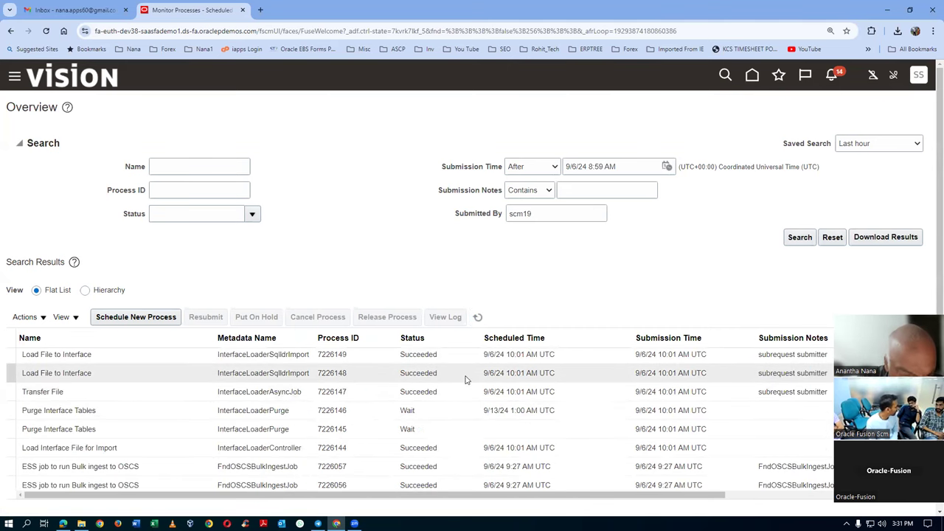
click(362, 447)
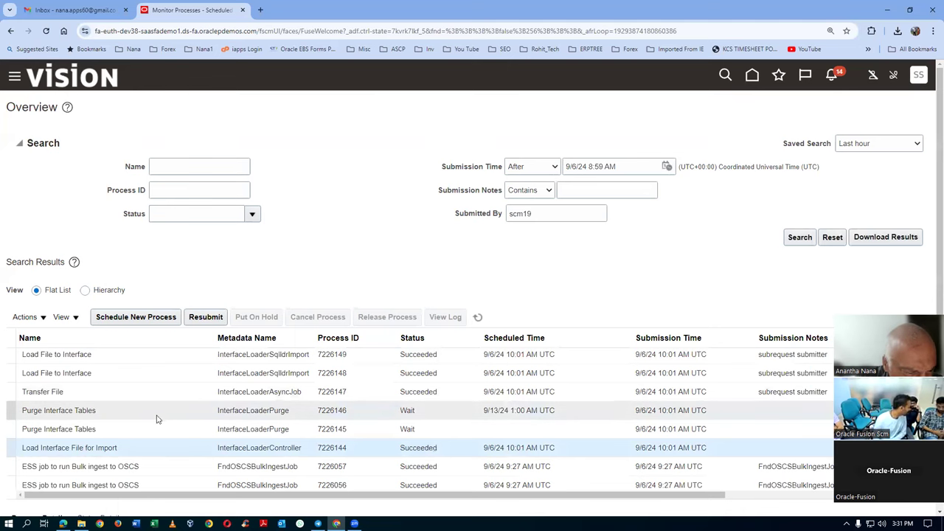
click(481, 317)
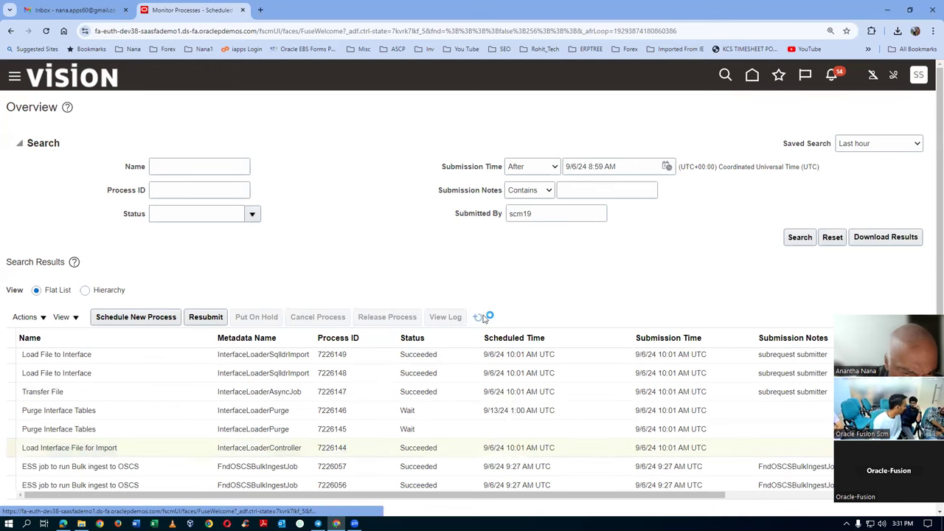
scroll(447, 386, down, 5)
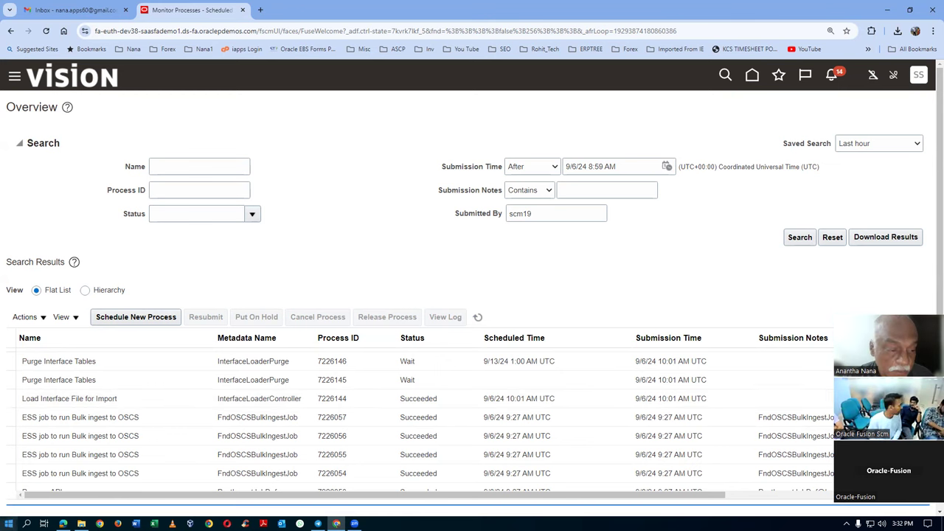
- Schedule a new job with the process Item Import and open its process details
click(152, 317)
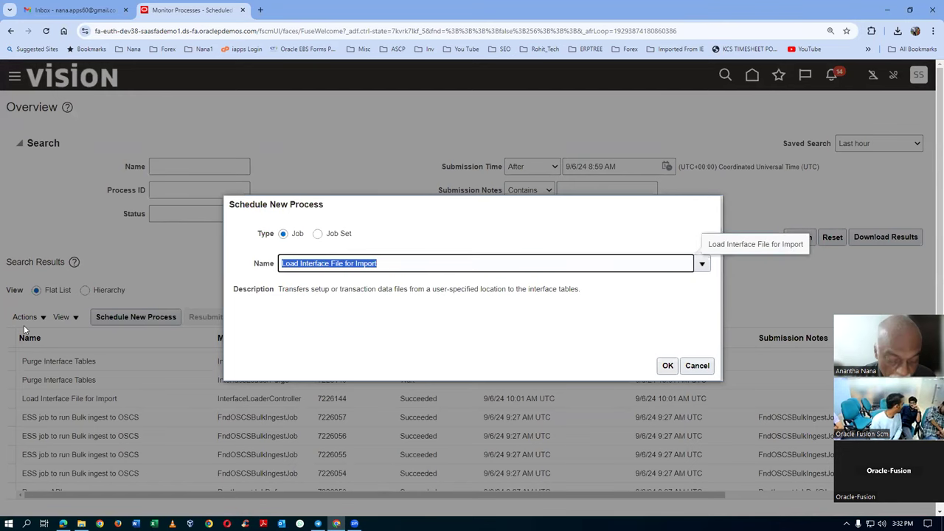
key(BackSpace)
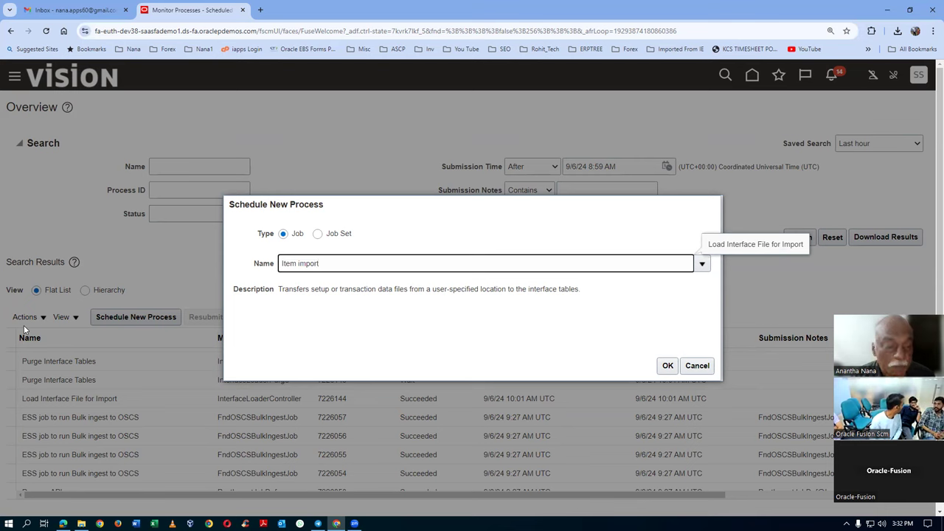
text(Item import)
key(Tab)
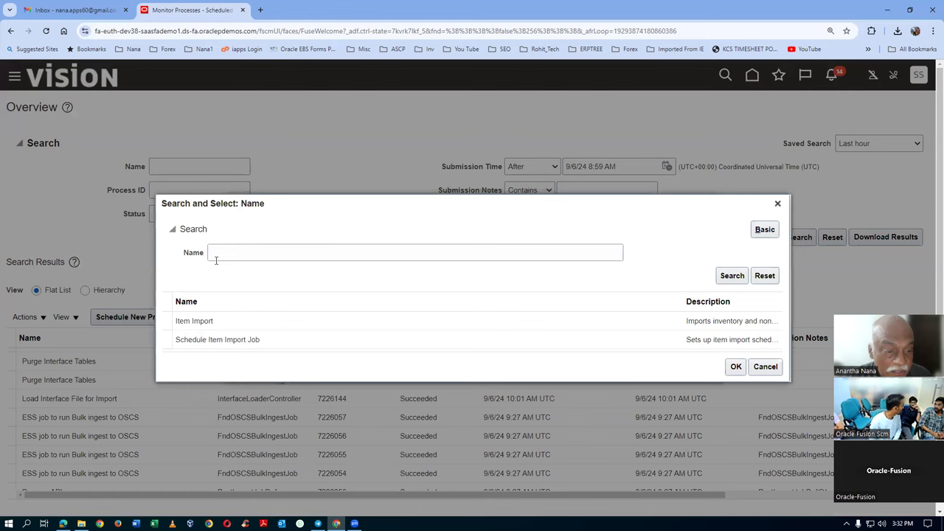
click(262, 328)
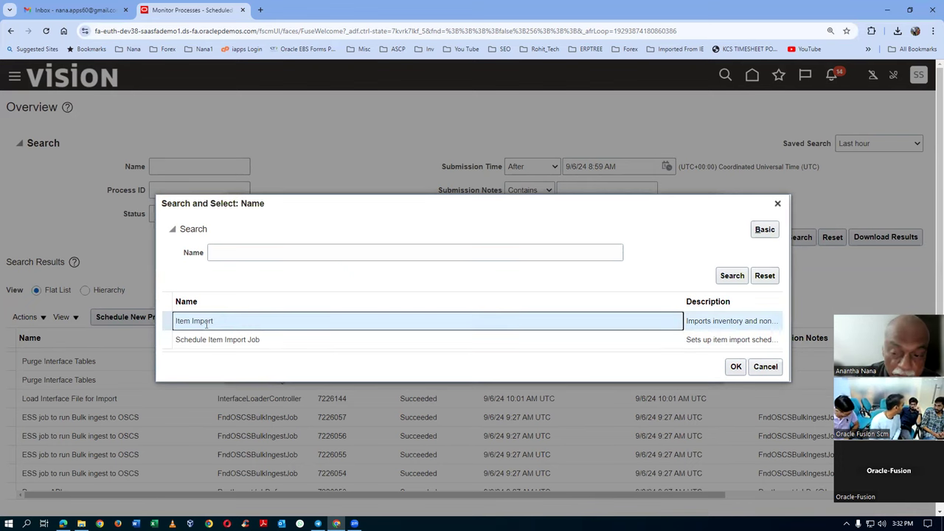
click(735, 367)
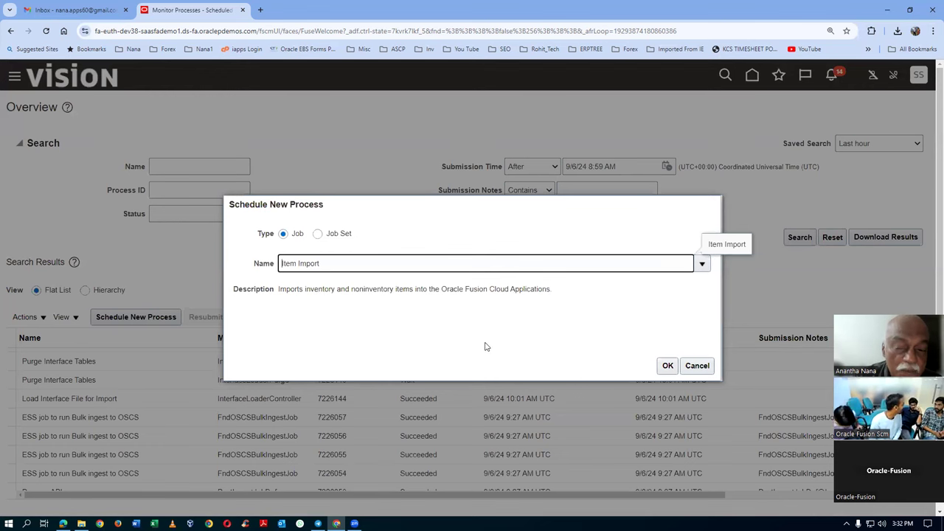
click(666, 368)
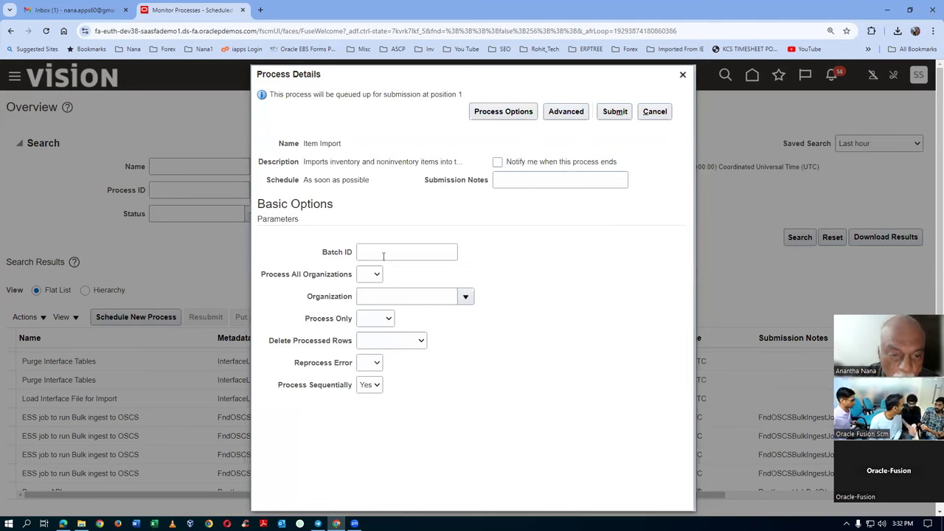
- Set the Item Import batch ID to 2001, submit the process and acknowledge the confirmation
click(382, 256)
text(200)
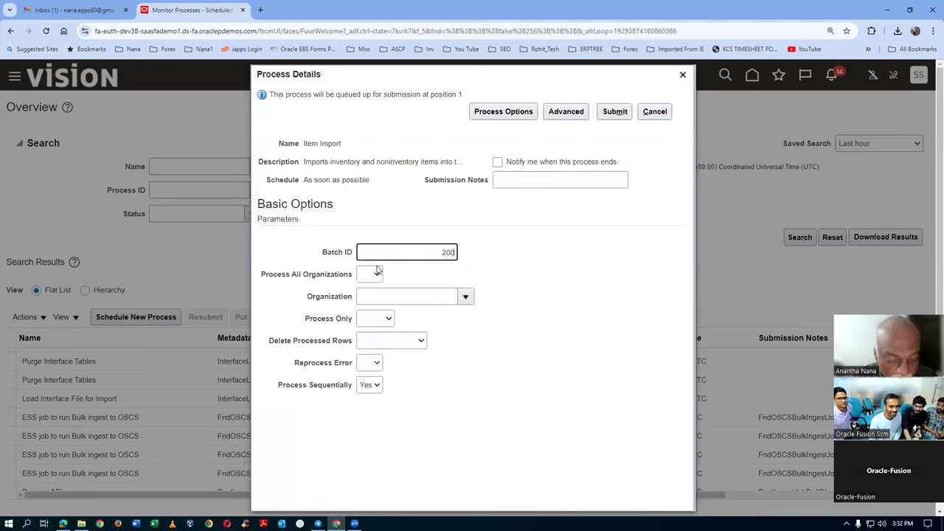
text(1)
key(Tab)
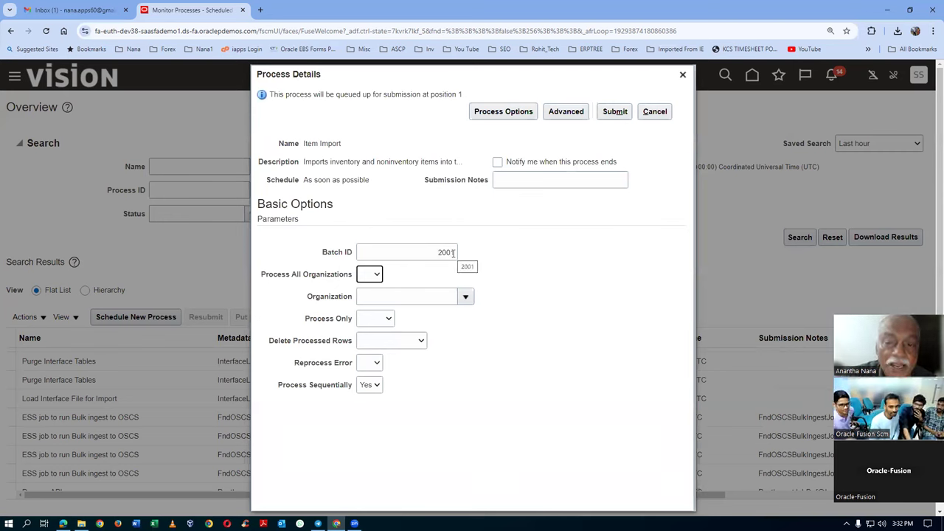
click(617, 112)
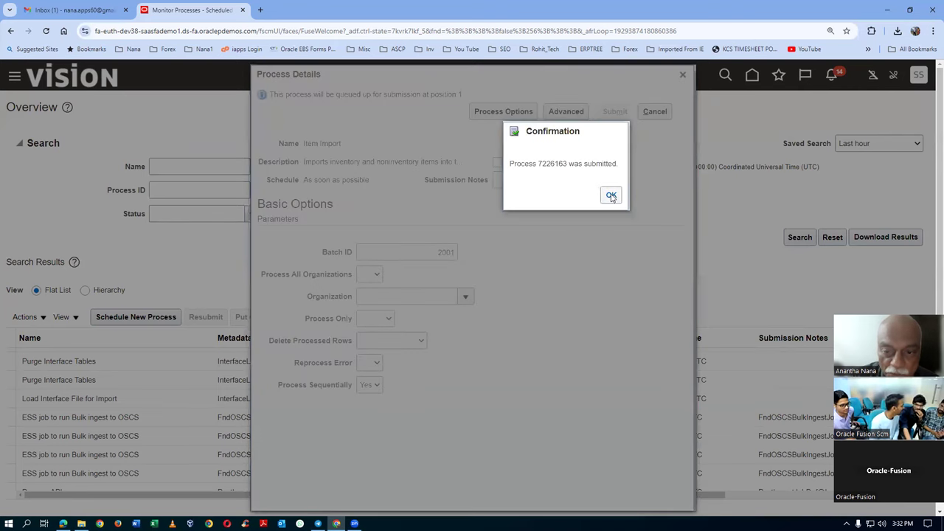
click(611, 194)
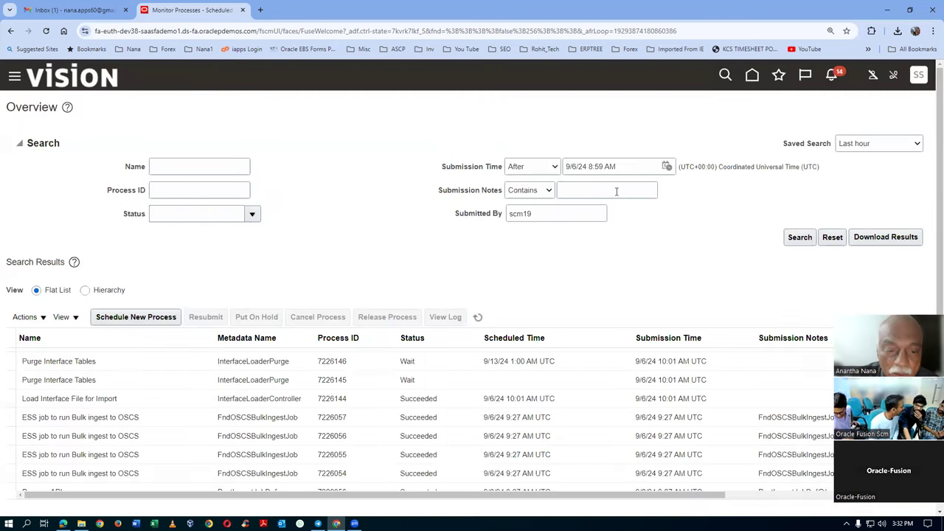
- Refresh the process list repeatedly to monitor the status of Item Import and its child processes
click(478, 317)
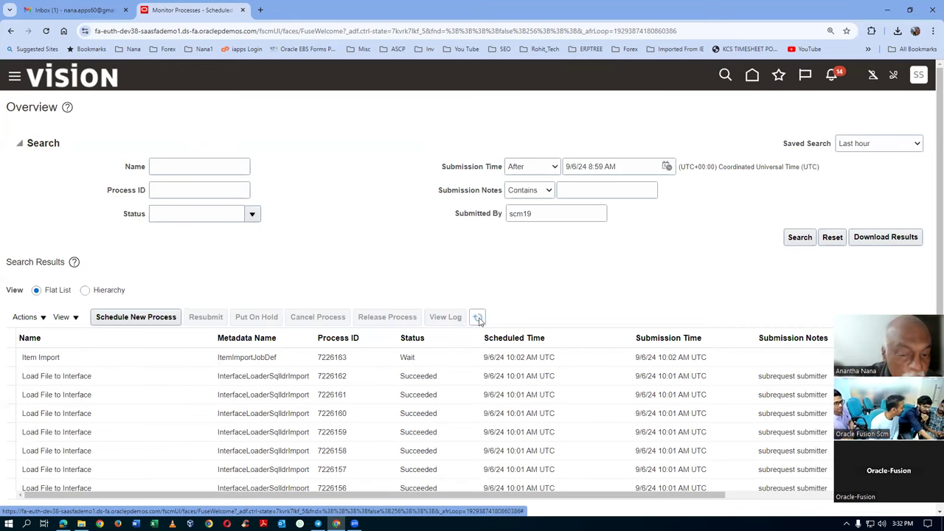
click(479, 319)
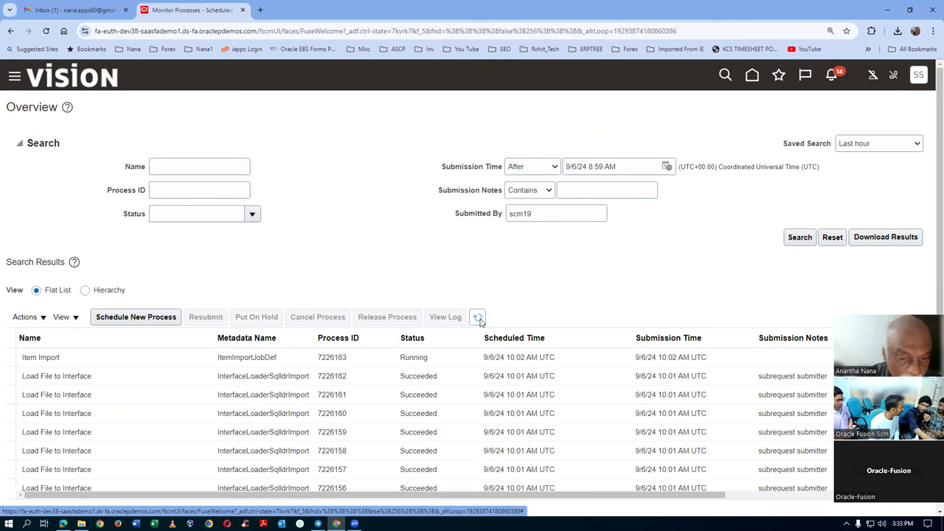
click(479, 318)
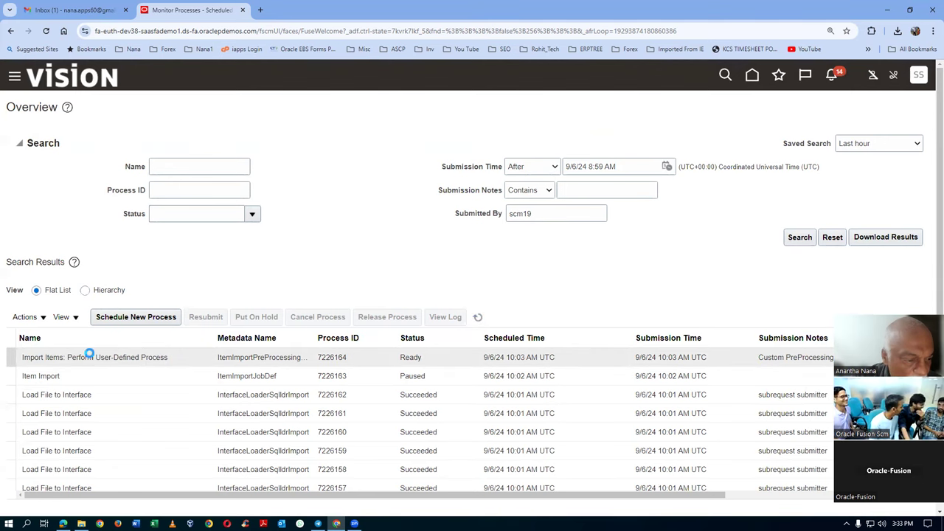
click(479, 318)
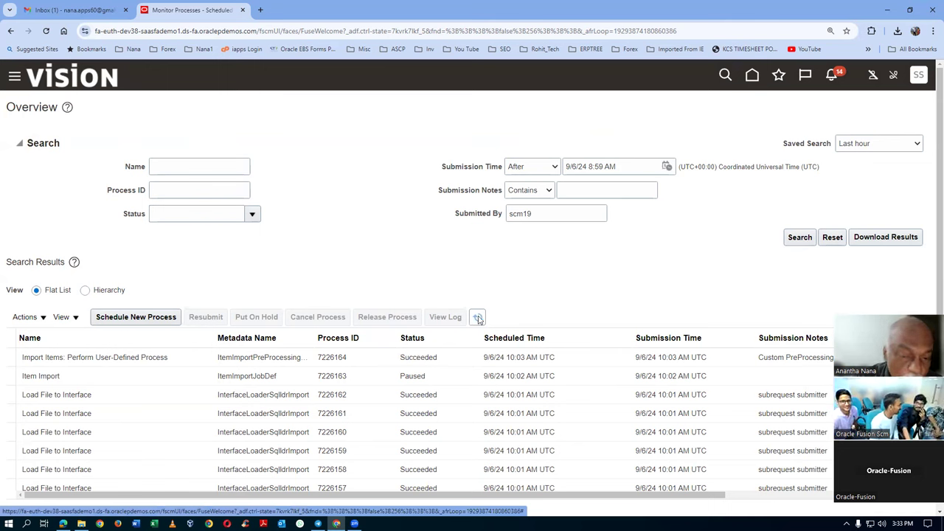
click(479, 317)
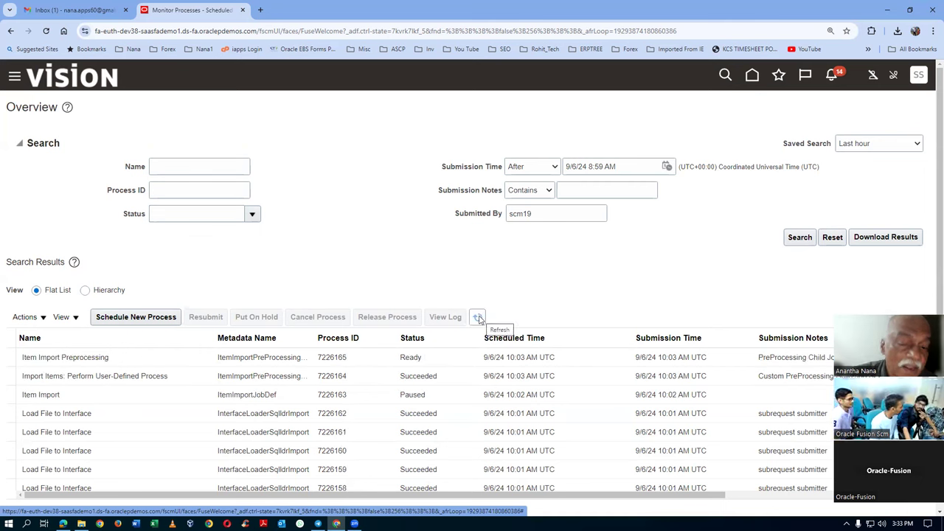
click(478, 318)
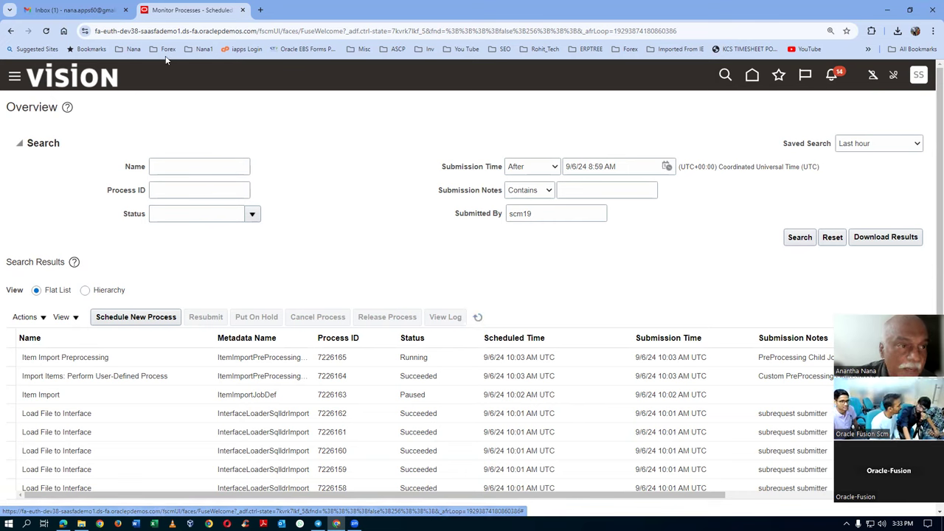
- Duplicate the Monitor Processes browser tab and open Browse Items in Product Information Management in the new copy
right_click(189, 16)
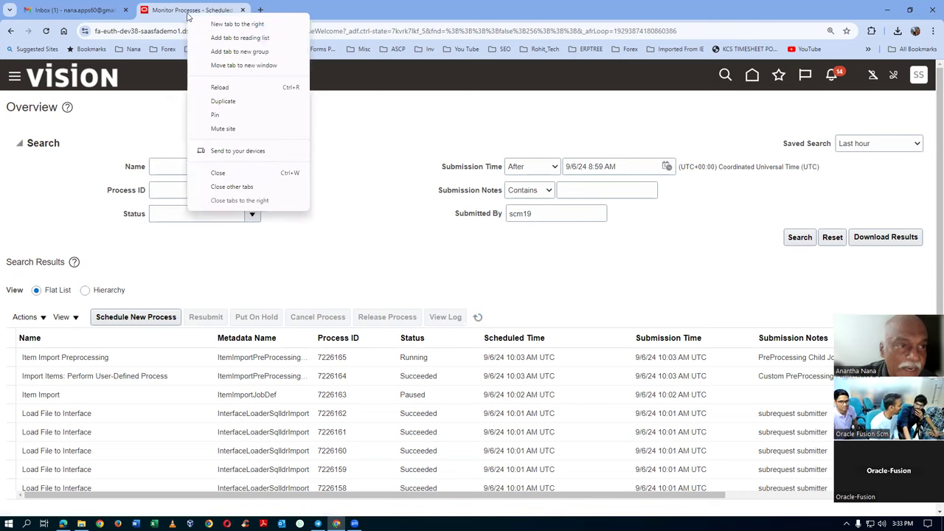
click(223, 101)
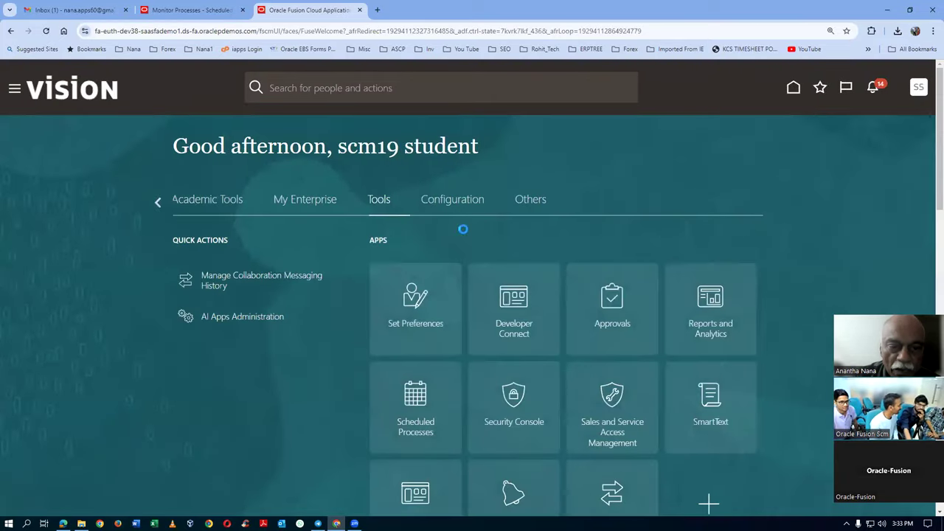
click(160, 201)
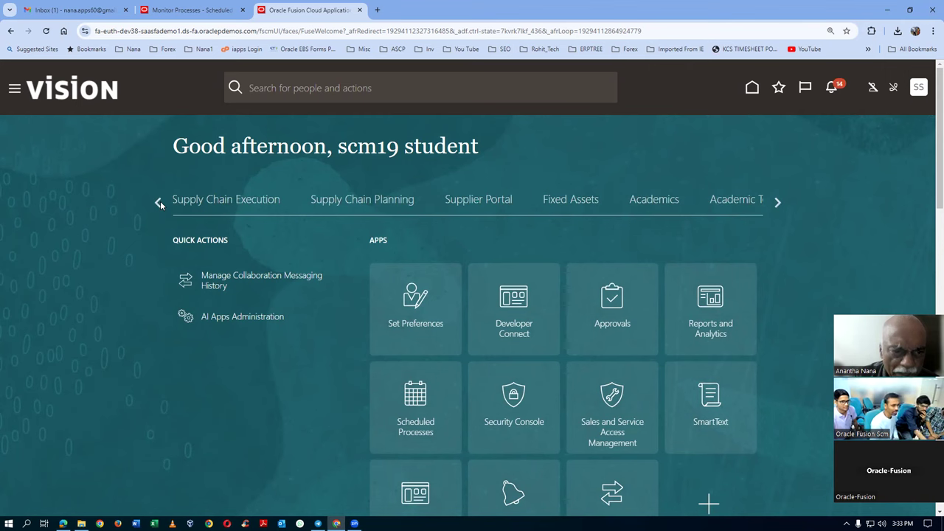
click(160, 200)
click(160, 201)
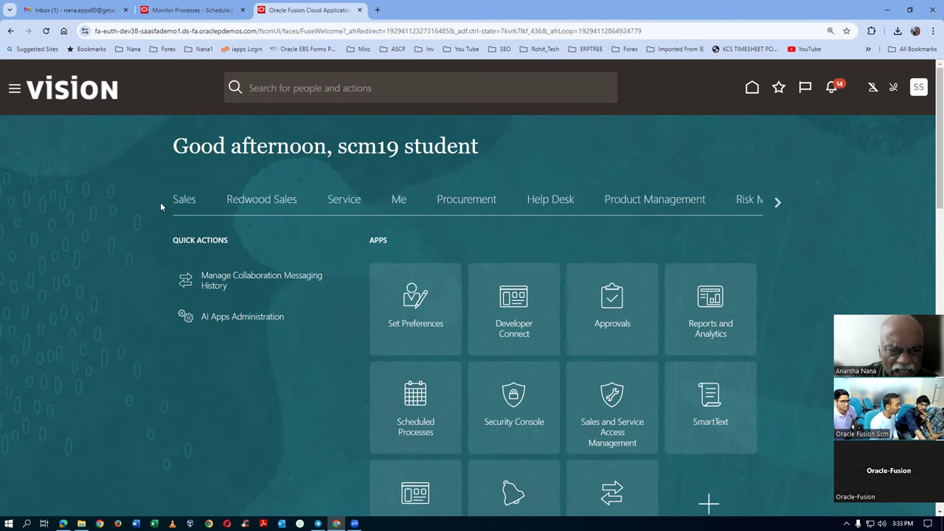
click(643, 202)
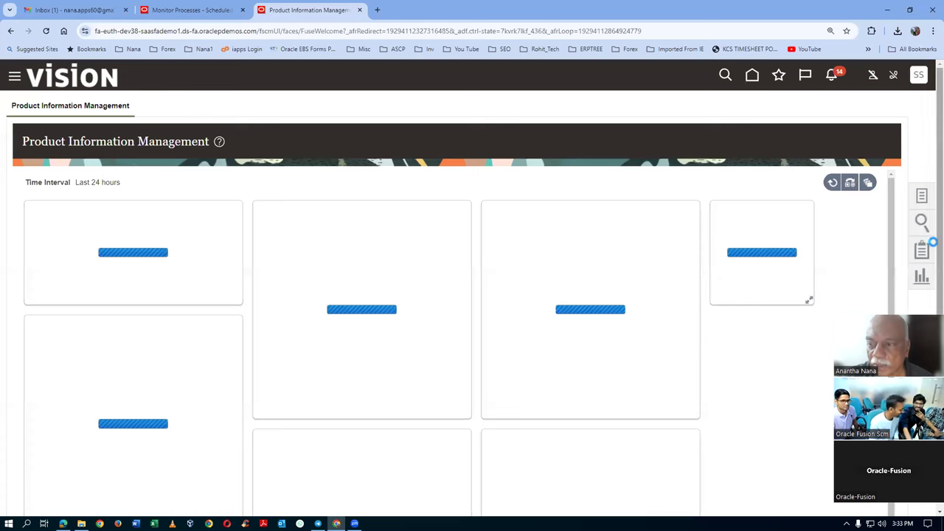
click(922, 197)
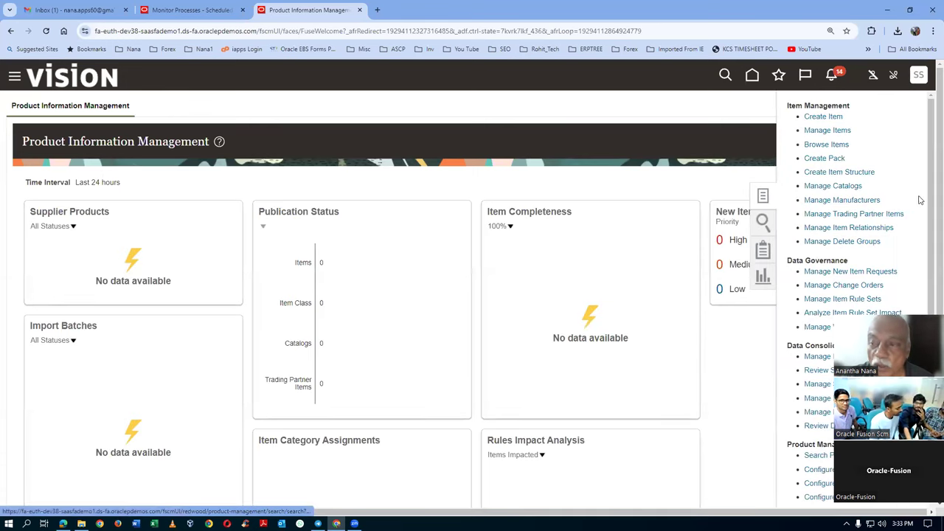
click(838, 144)
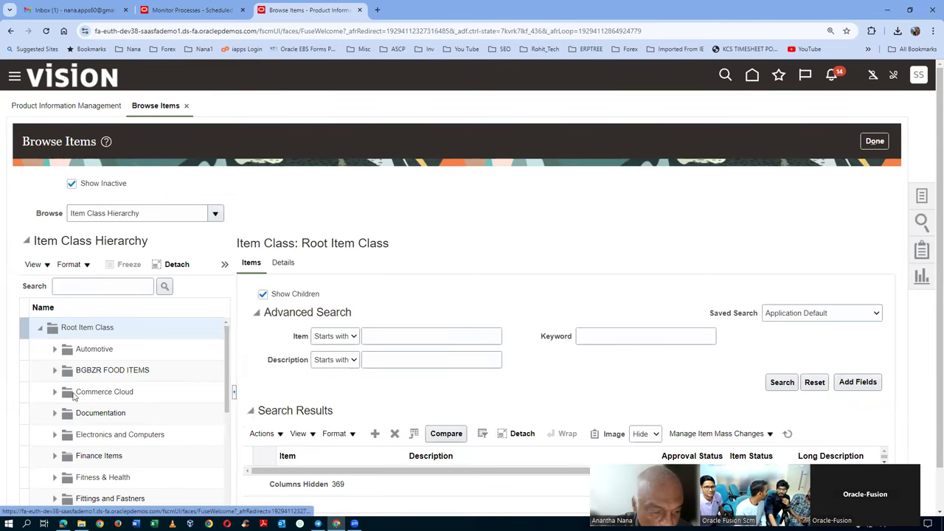
- Collapse the item class hierarchy pane and add the inventory attribute Starting Lot Number to the advanced item search
click(238, 392)
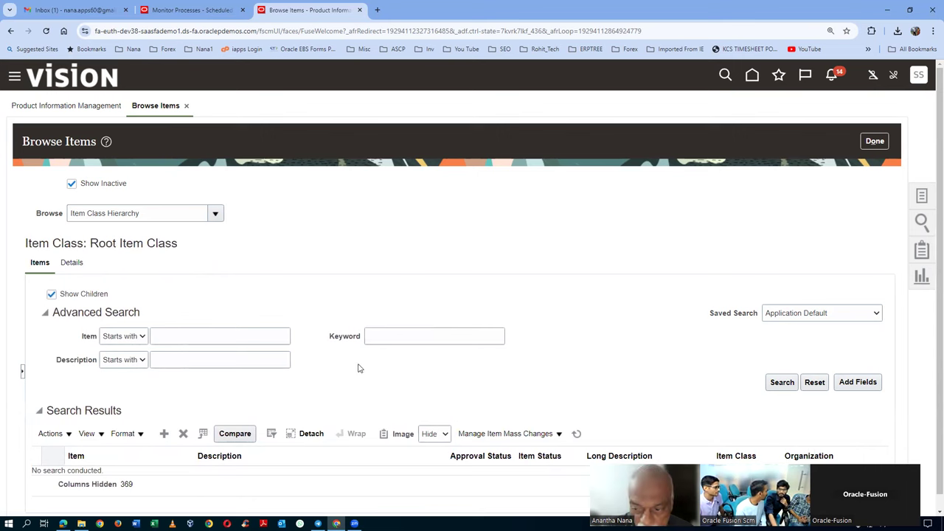
click(857, 384)
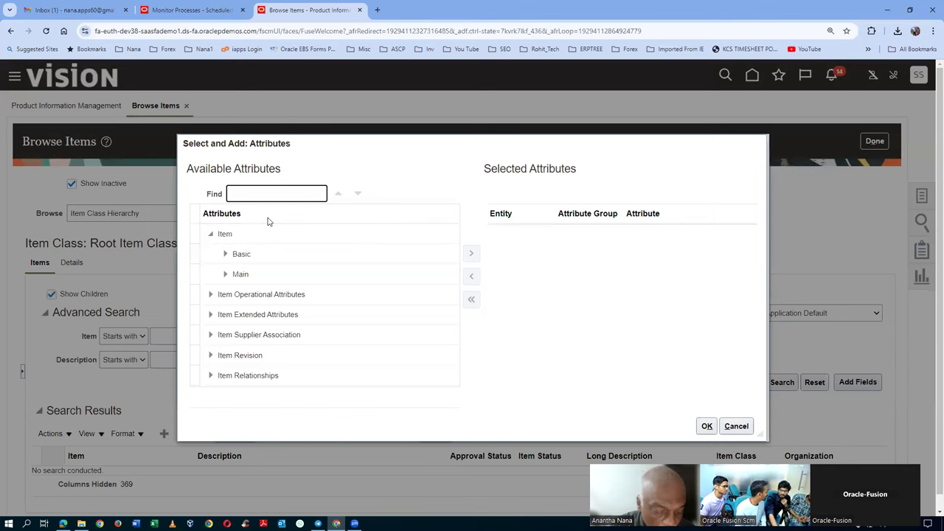
text(Starting L)
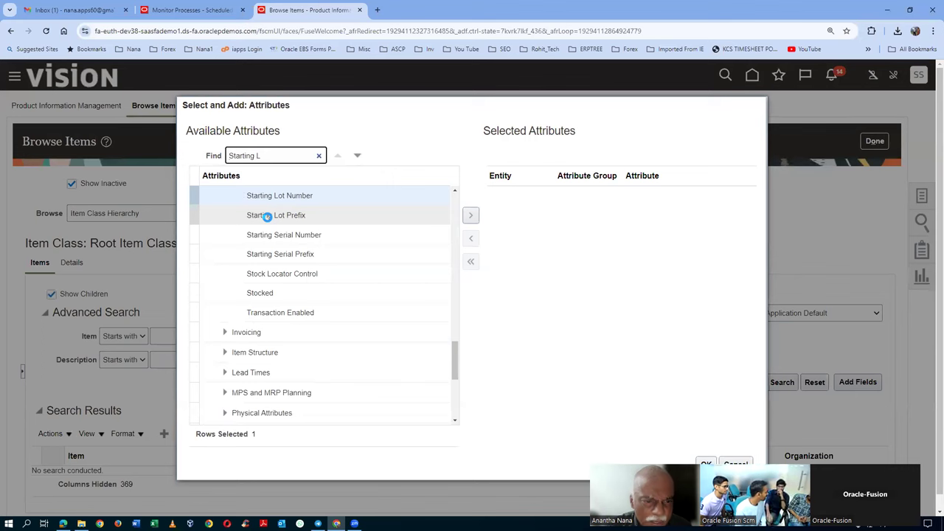
click(291, 204)
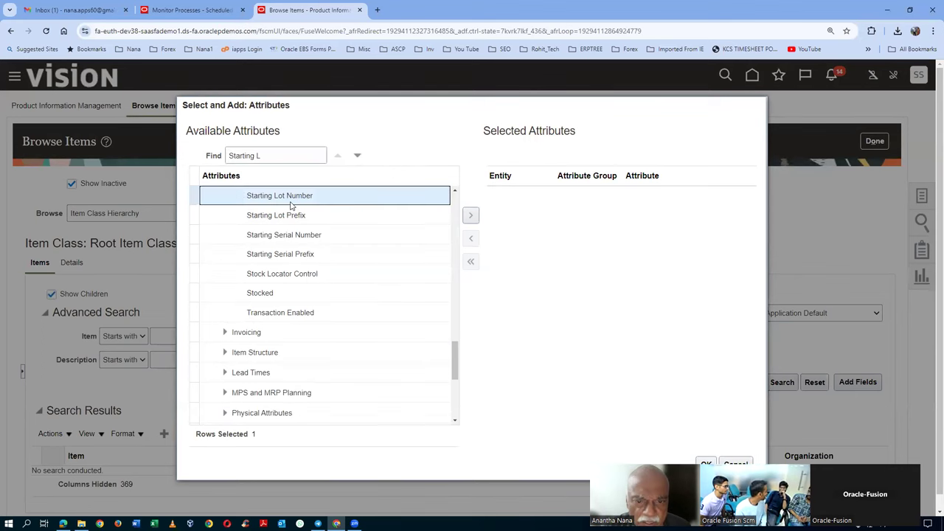
click(470, 215)
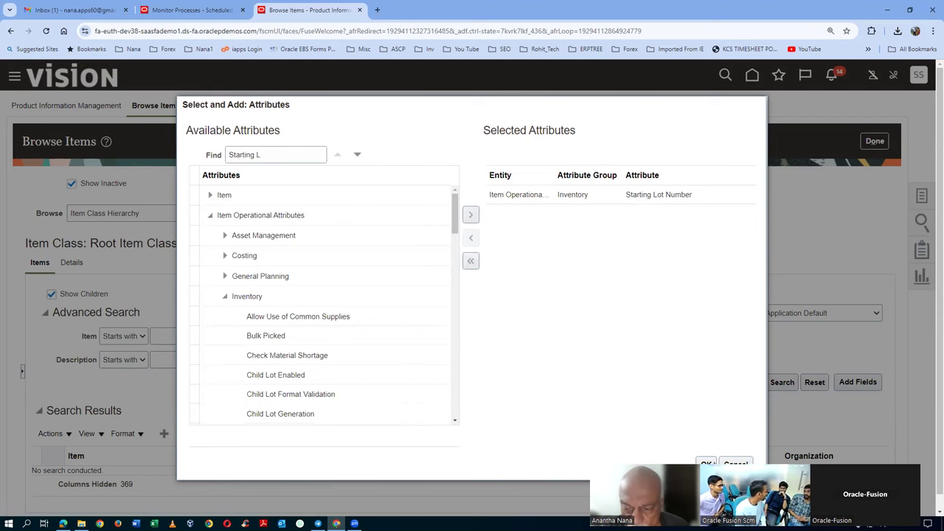
click(708, 461)
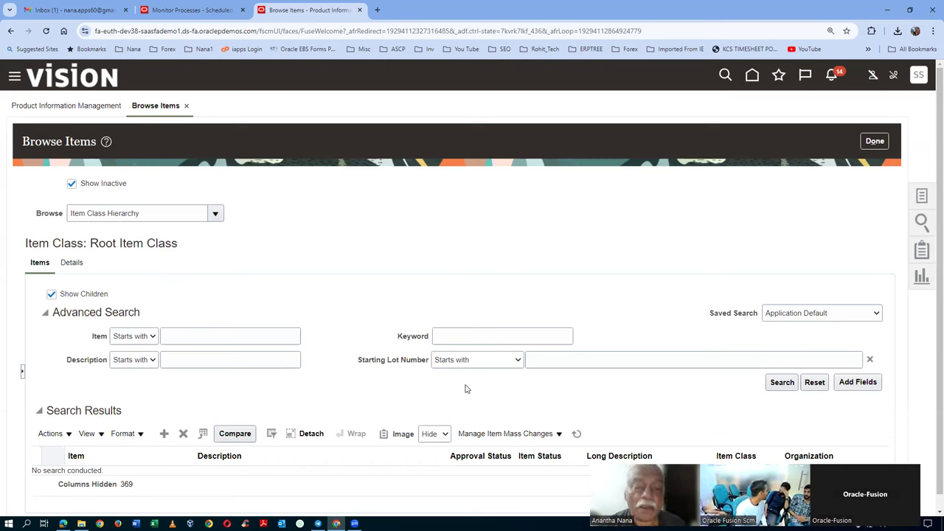
click(548, 361)
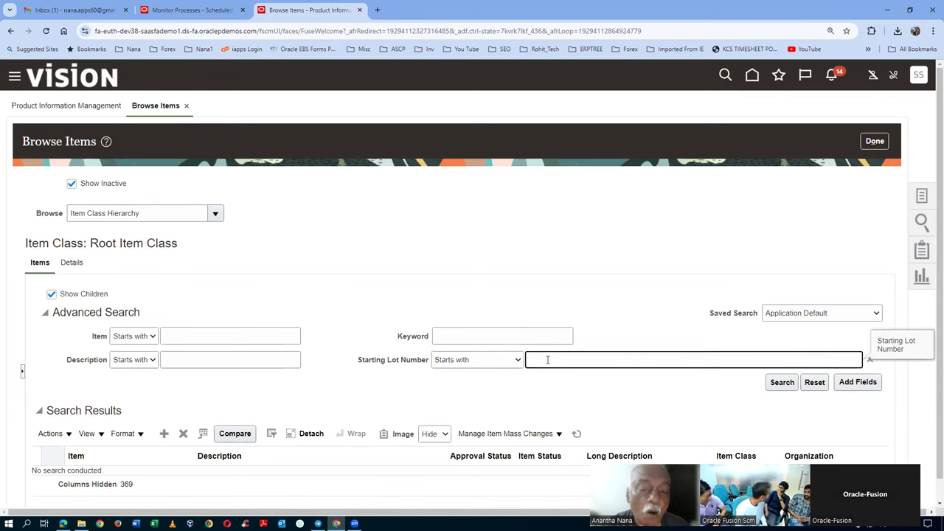
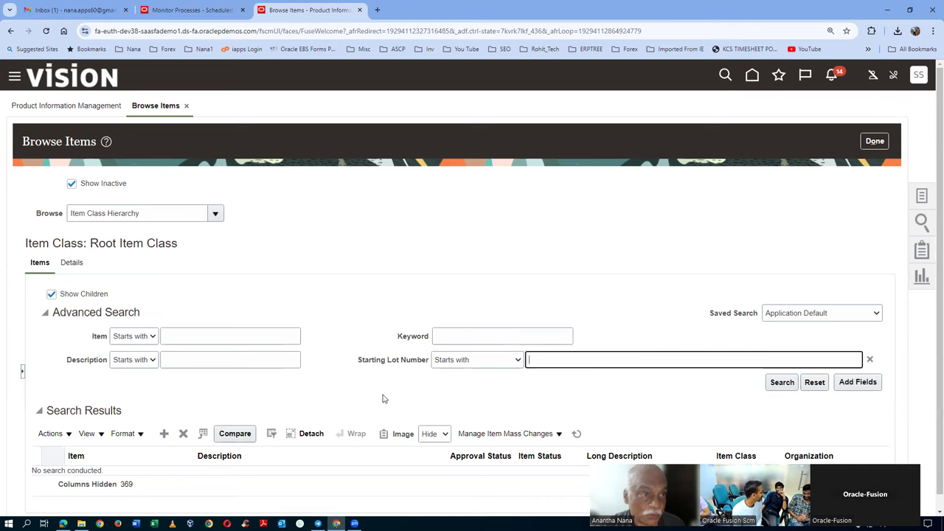
- Return to the scheduled processes, refresh the list repeatedly and check the status of Item Import and its child processes
click(189, 10)
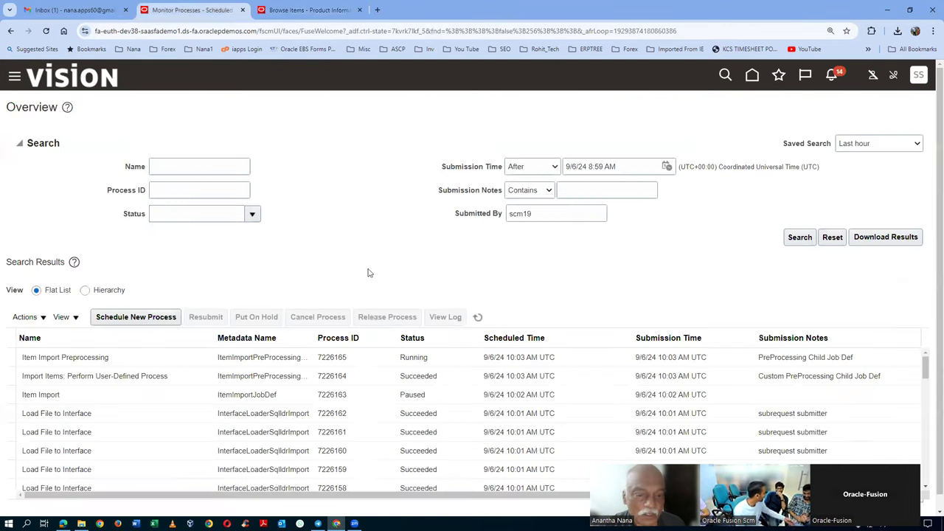
click(478, 318)
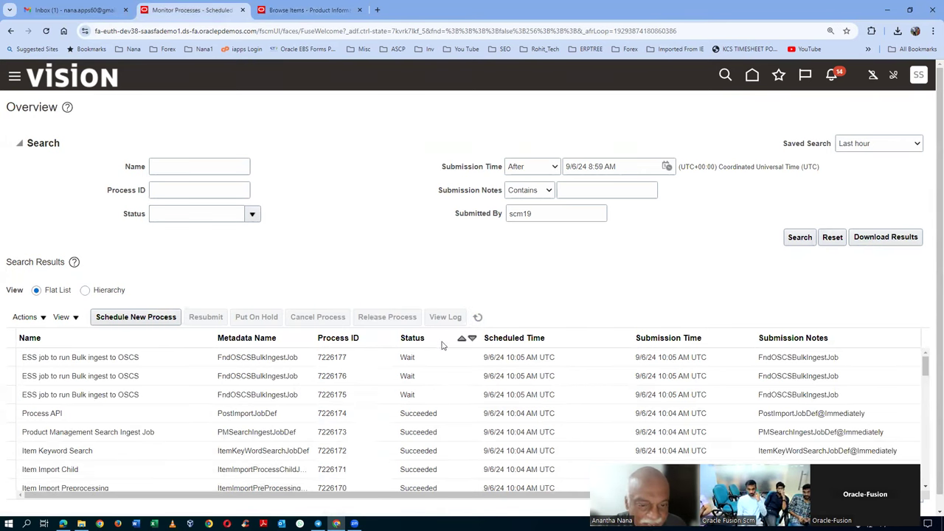
click(478, 318)
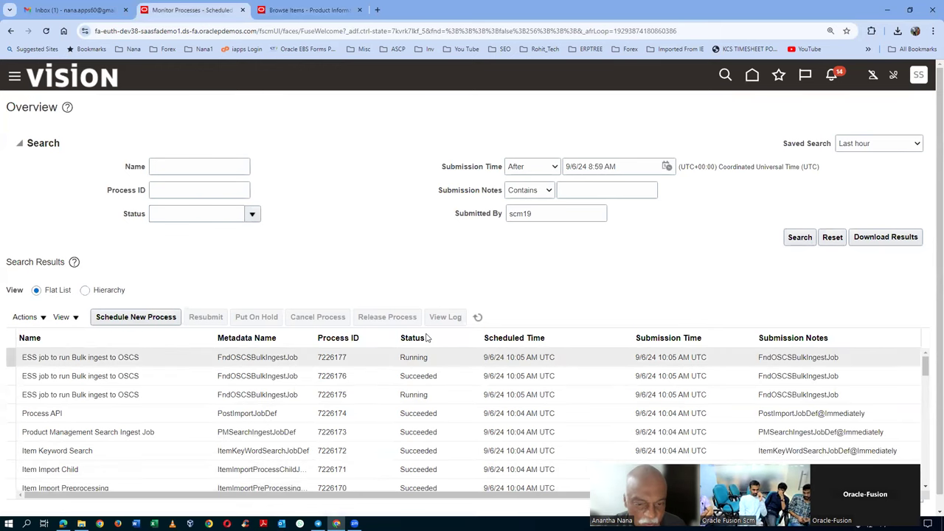
click(477, 318)
scroll(142, 454, down, 2)
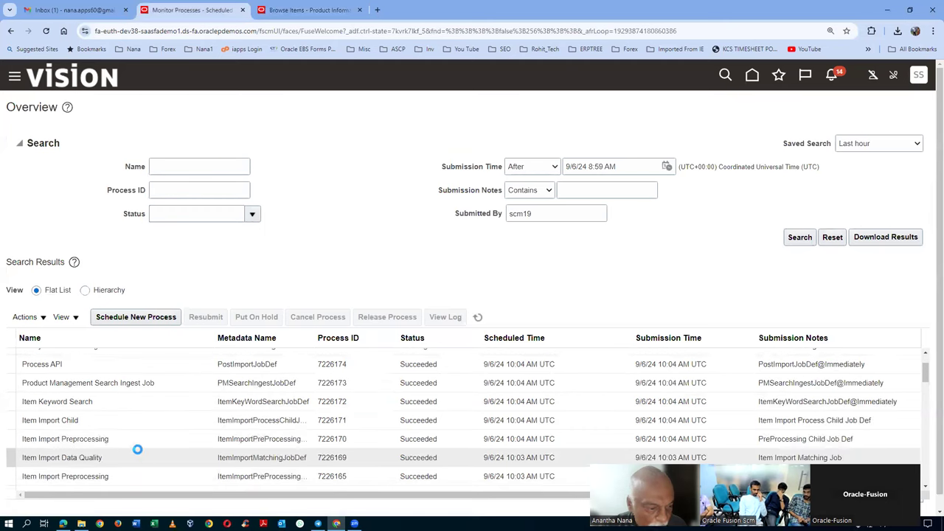
scroll(134, 439, down, 3)
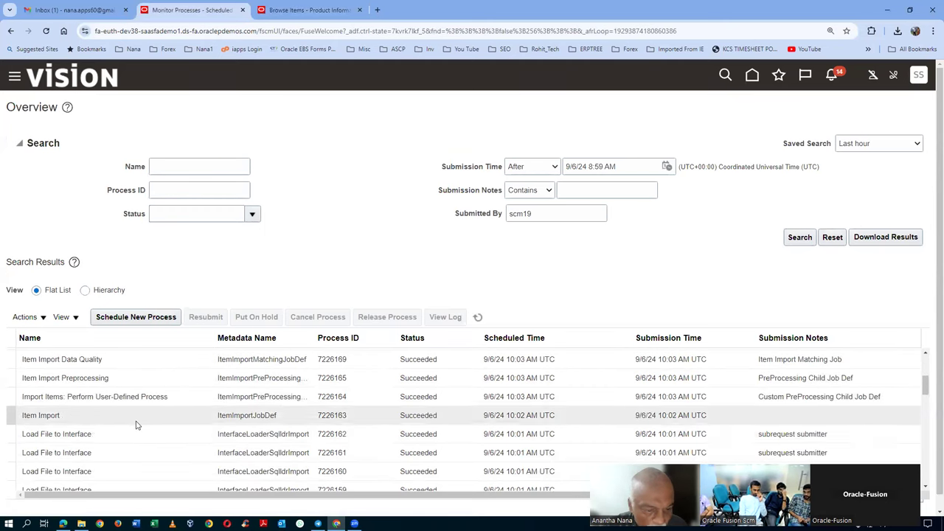
click(431, 422)
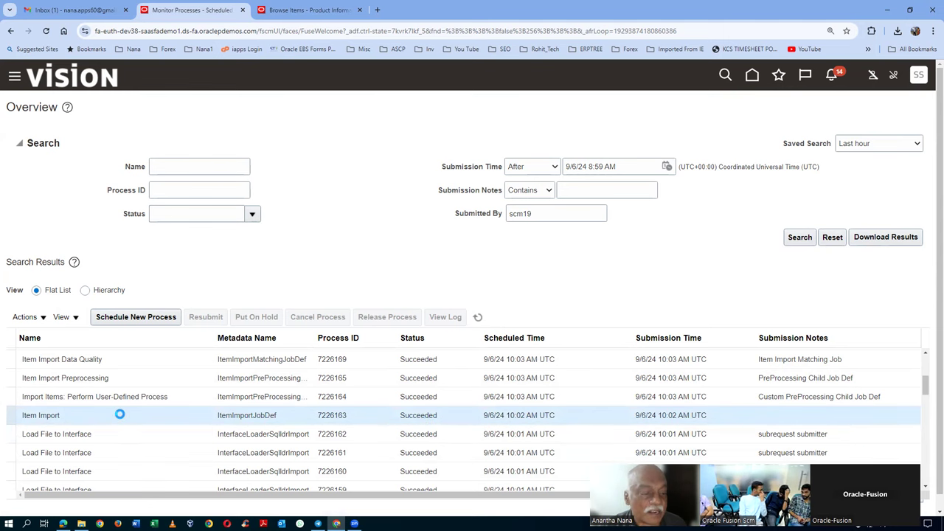
scroll(123, 419, up, 2)
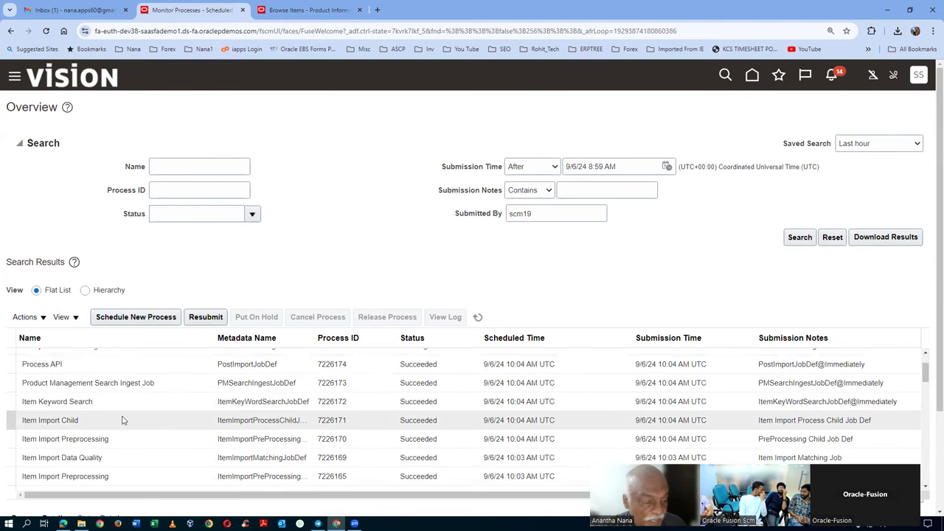
scroll(124, 421, down, 2)
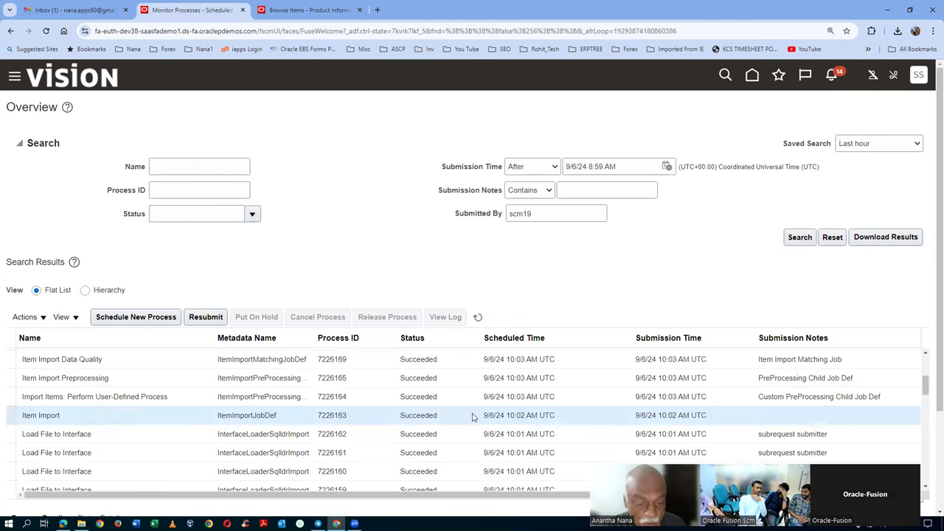
- Search in Browse Items for items whose Starting Lot Number starts with 2001
click(307, 11)
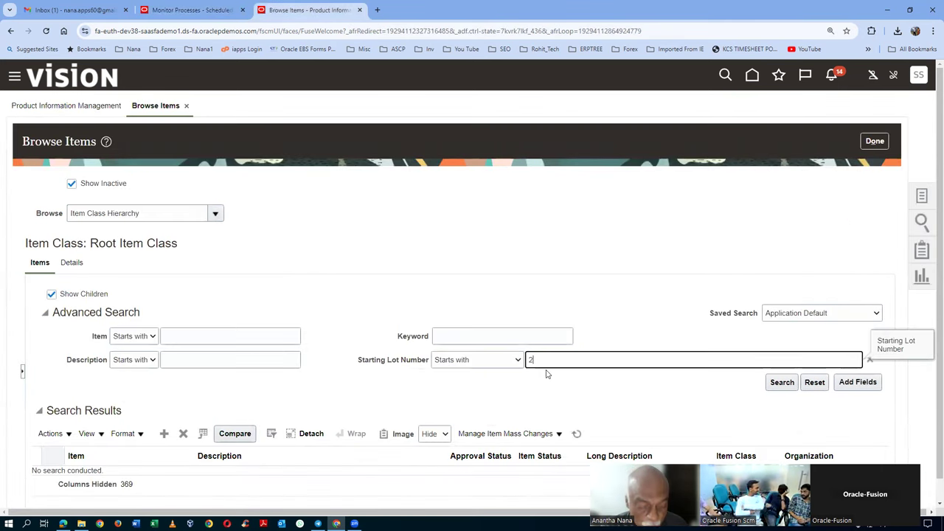
text(1)
key(Tab)
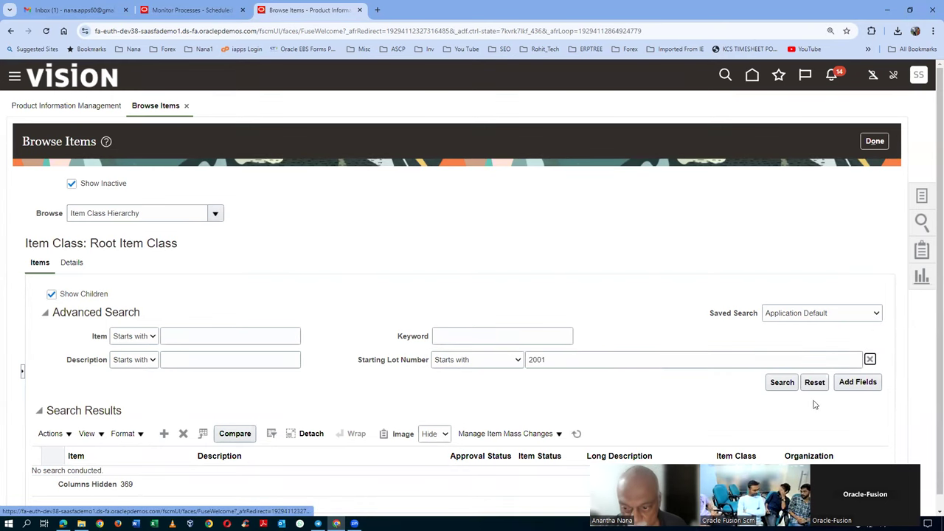
click(783, 383)
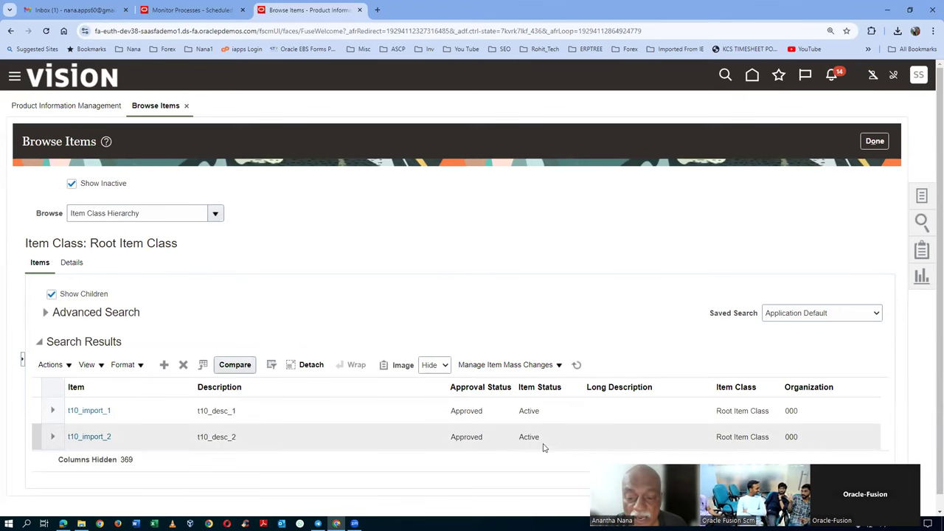
- Switch to 03_Vision_Enterprise_Structure.pdf to review the master and child inventory organizations, and return to the item search results
key(alt+Tab)
key(alt+Tab)
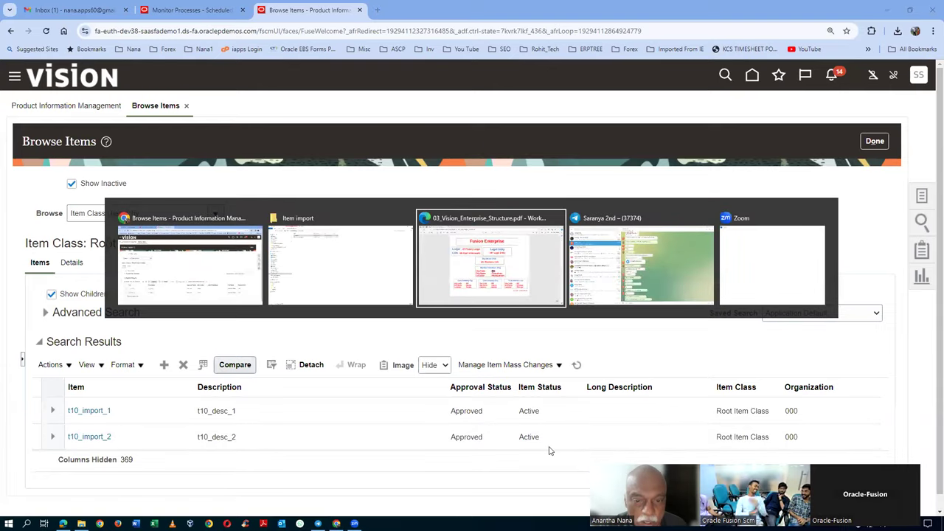
click(501, 289)
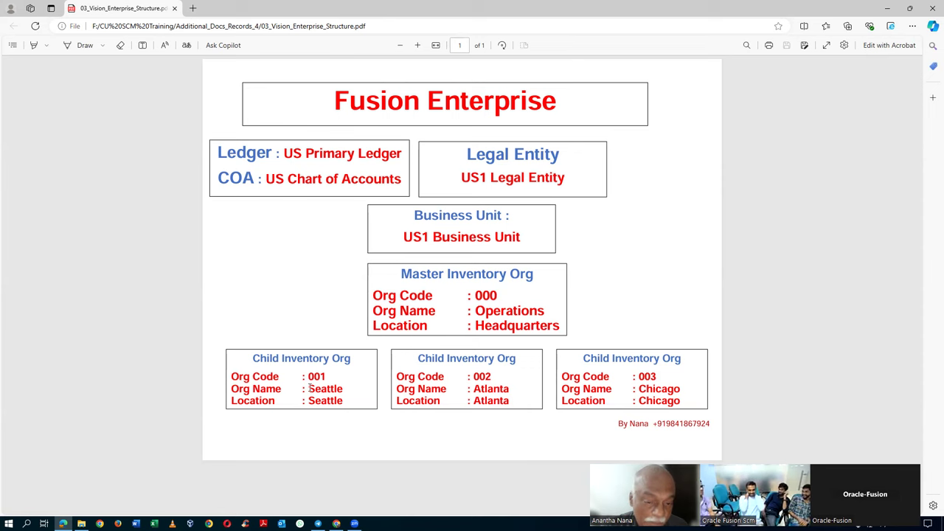
key(alt+Tab)
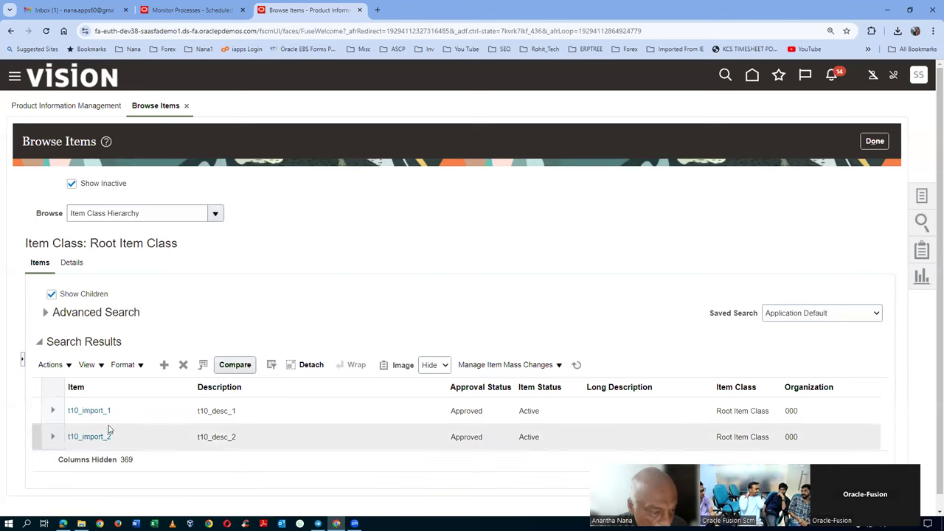
- Select all rows in the item search results, covering t10_import_1 and t10_import_2
click(32, 388)
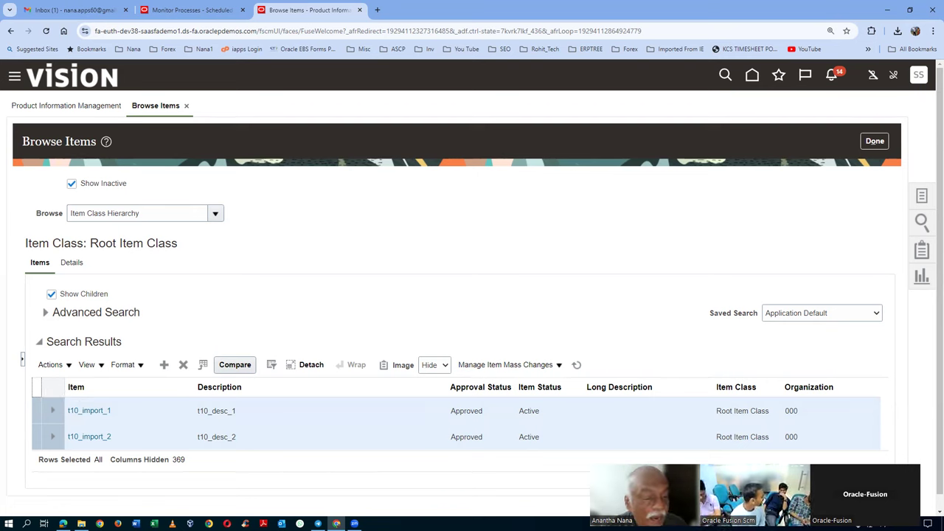
- Start a mass assignment of items t10_import_1 and t10_import_2 to organizations, and add the organization with code 001
click(53, 367)
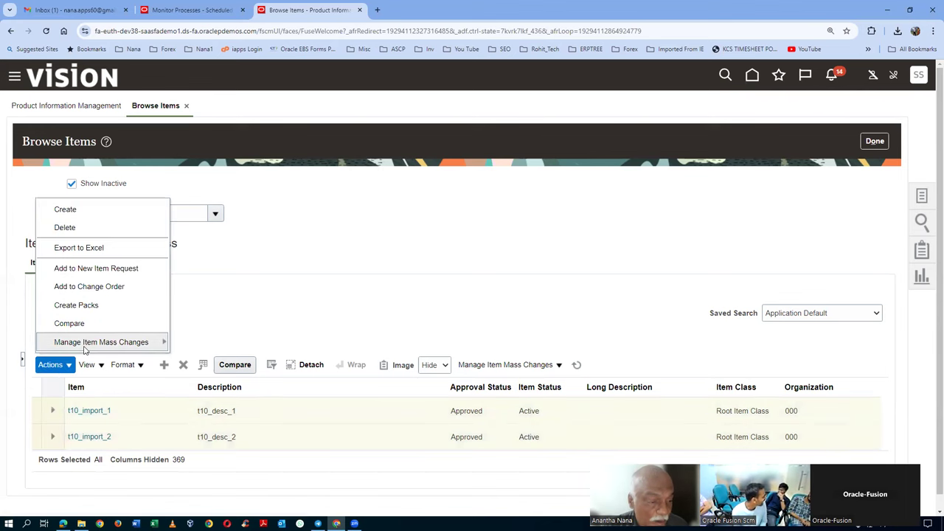
mouse_move(83, 348)
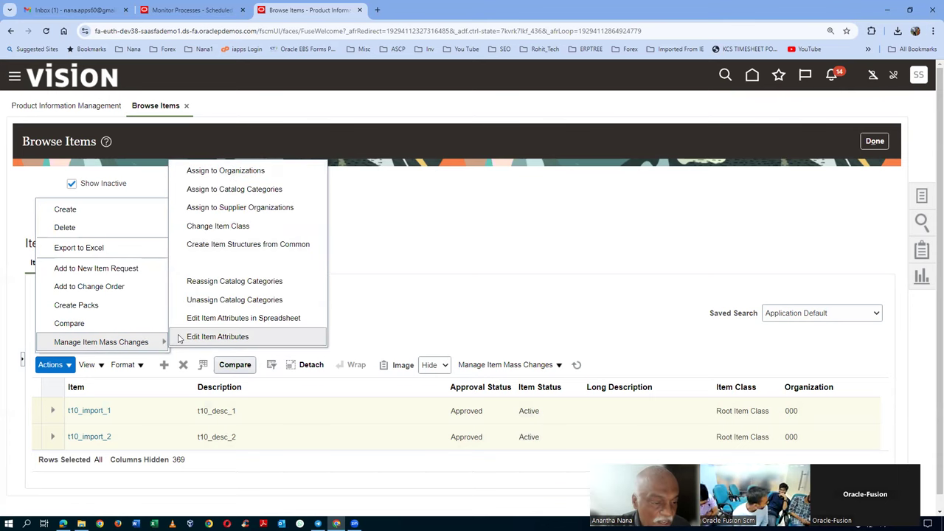
click(253, 171)
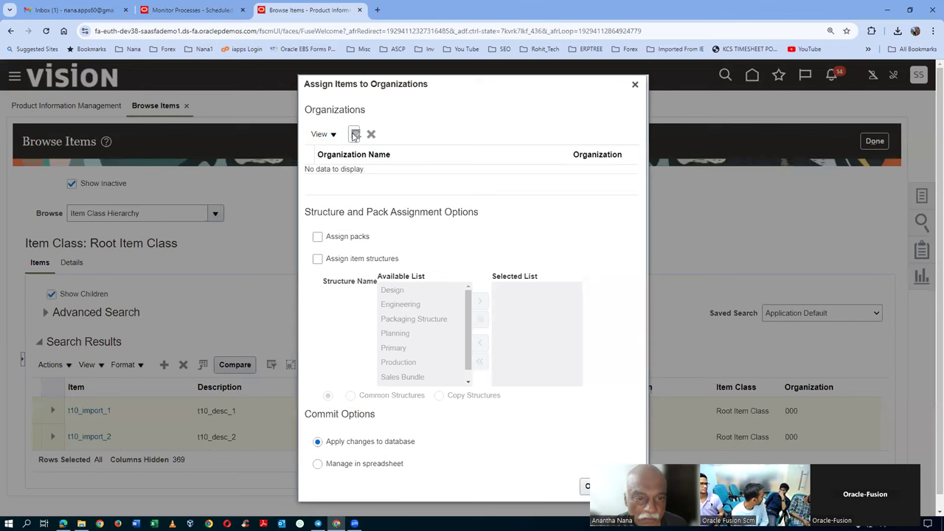
click(358, 136)
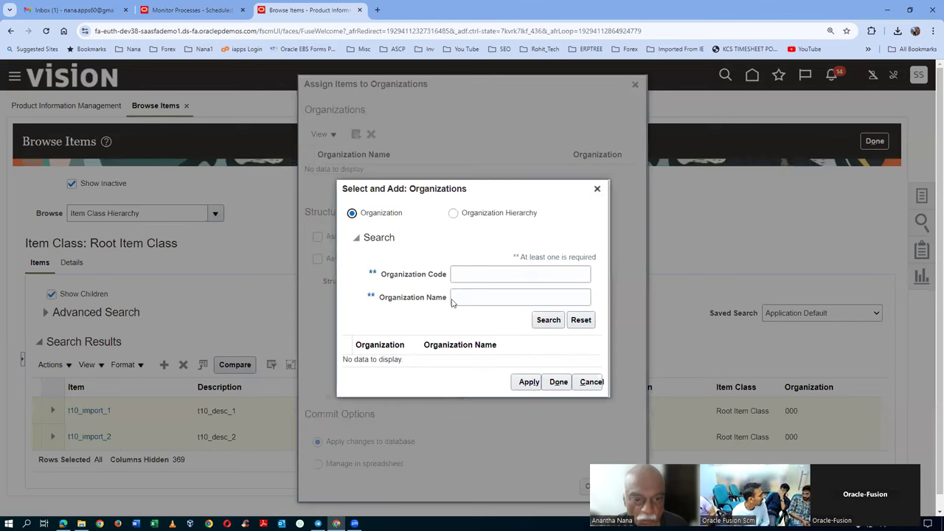
click(473, 284)
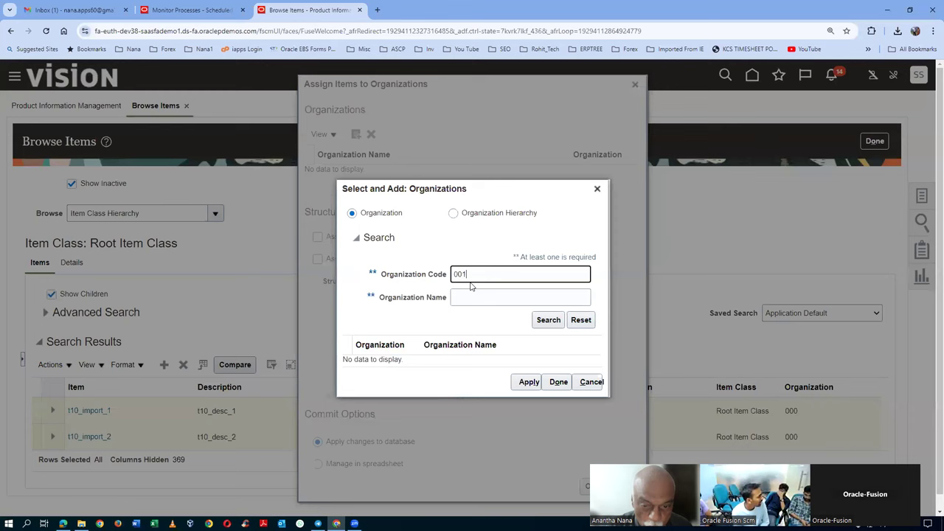
click(543, 326)
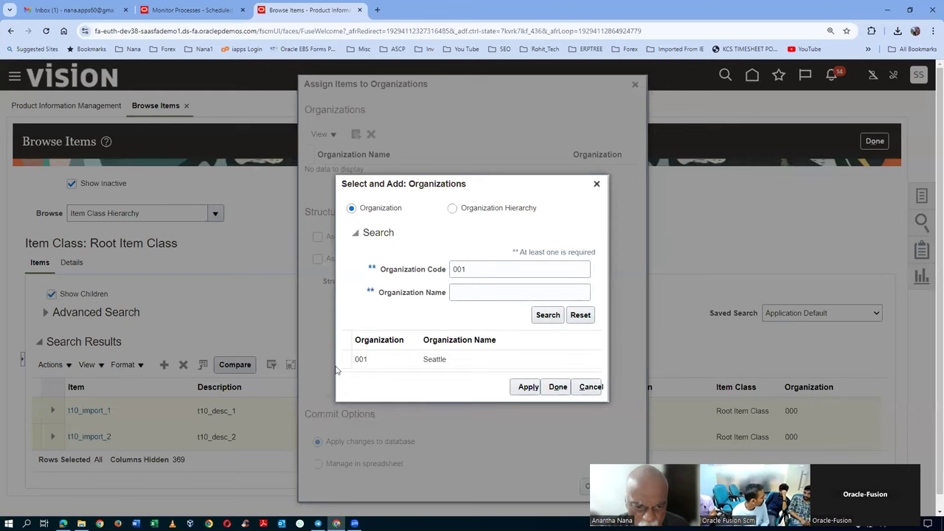
click(537, 387)
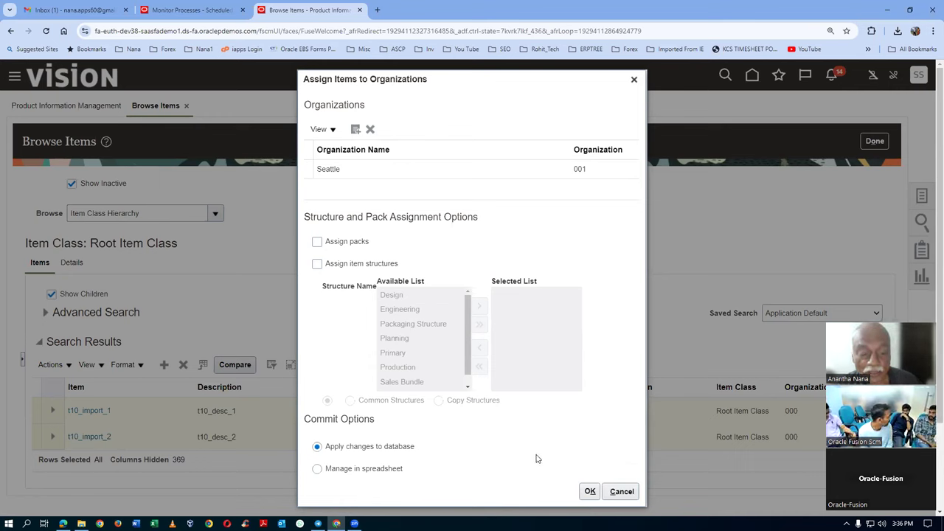
- Confirm the organization assignment with changes applied to the database, and submit its import batch with the default process details
click(590, 491)
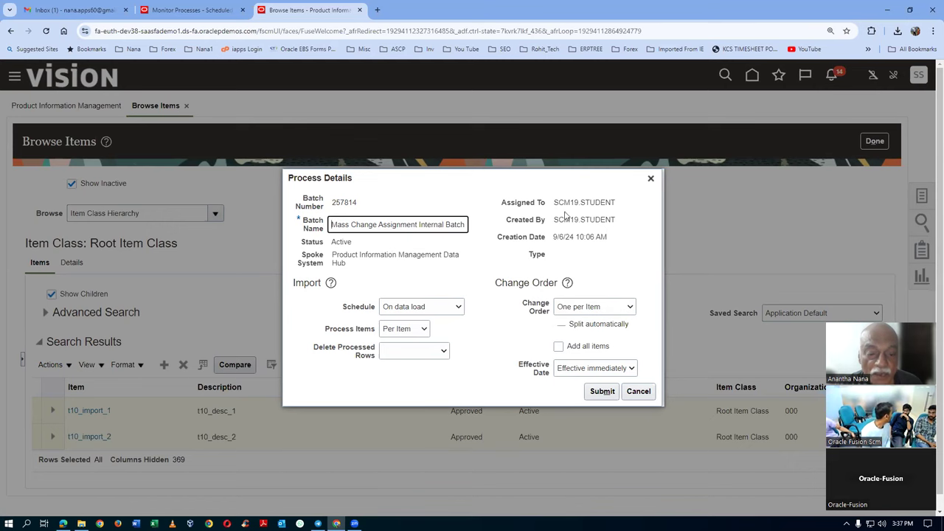
click(602, 391)
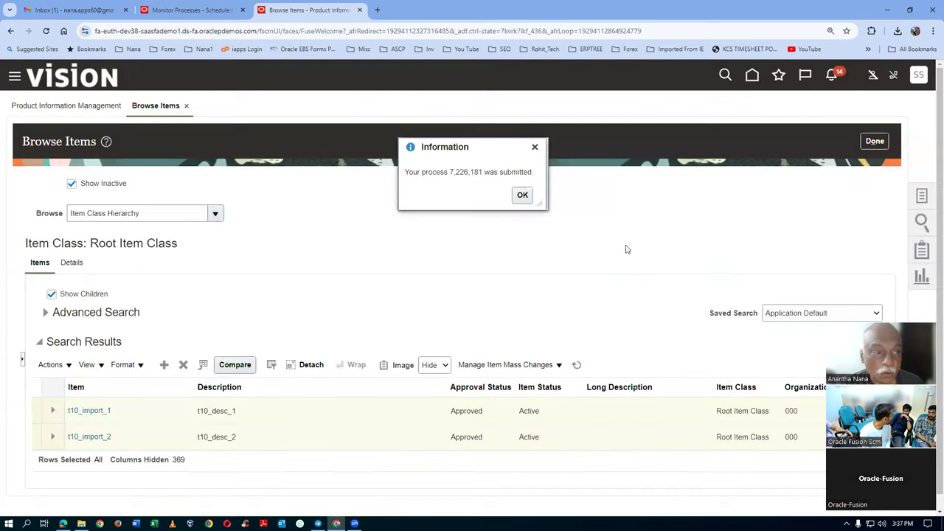
click(522, 194)
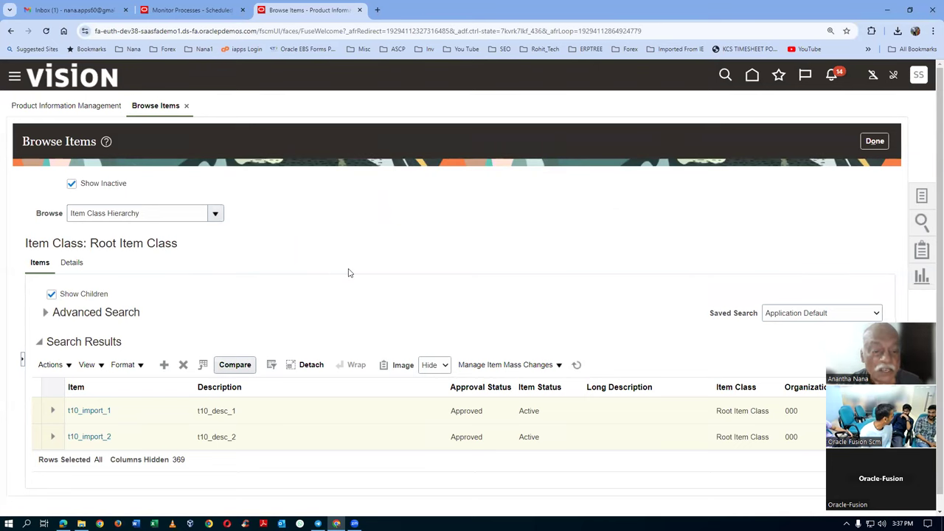
- Switch to the scheduled processes overview and keep refreshing the list to monitor the submitted Item Import job and its child processes
click(191, 9)
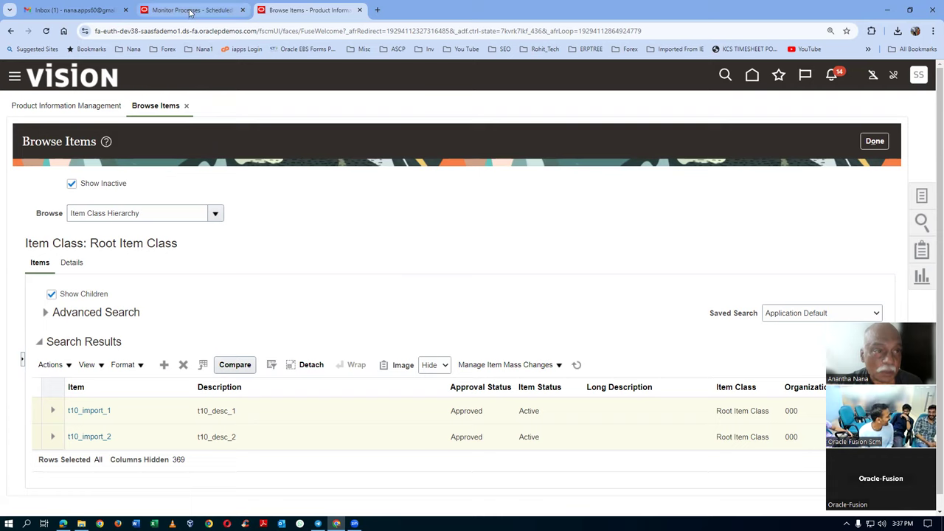
click(476, 316)
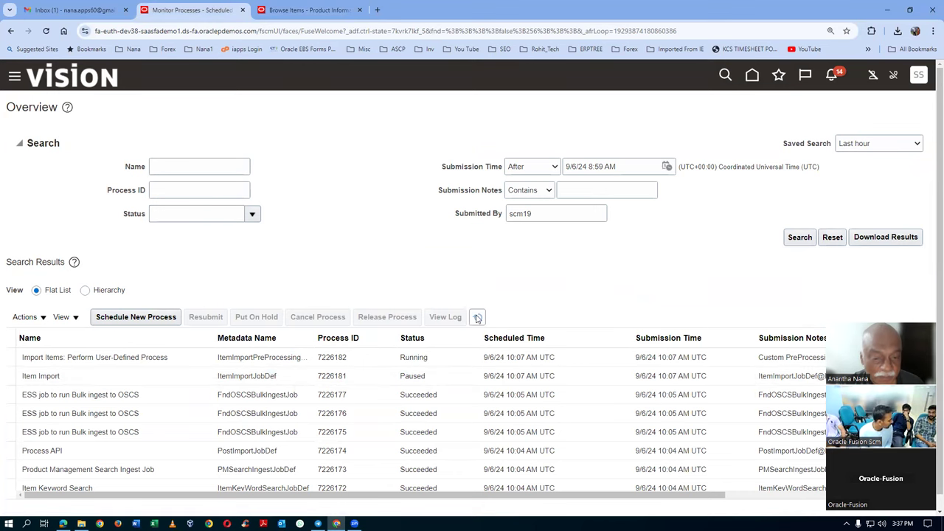
click(478, 317)
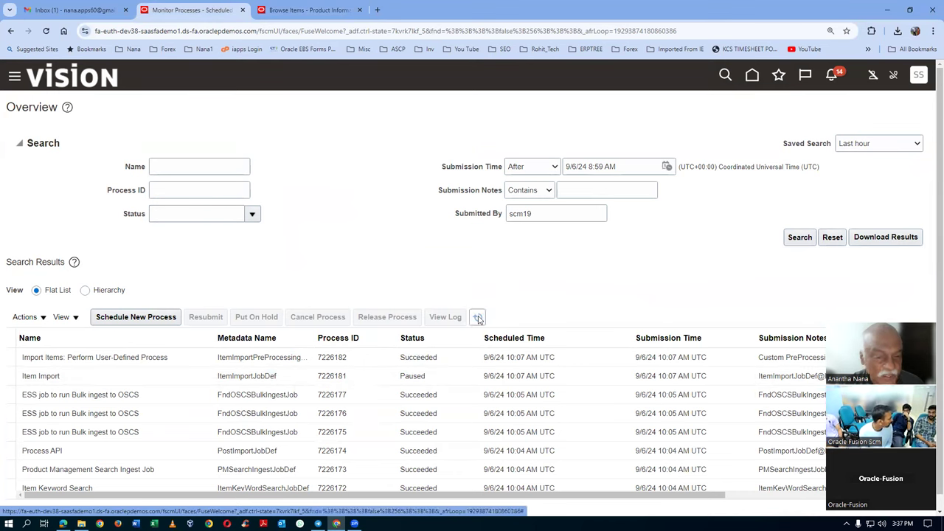
click(478, 318)
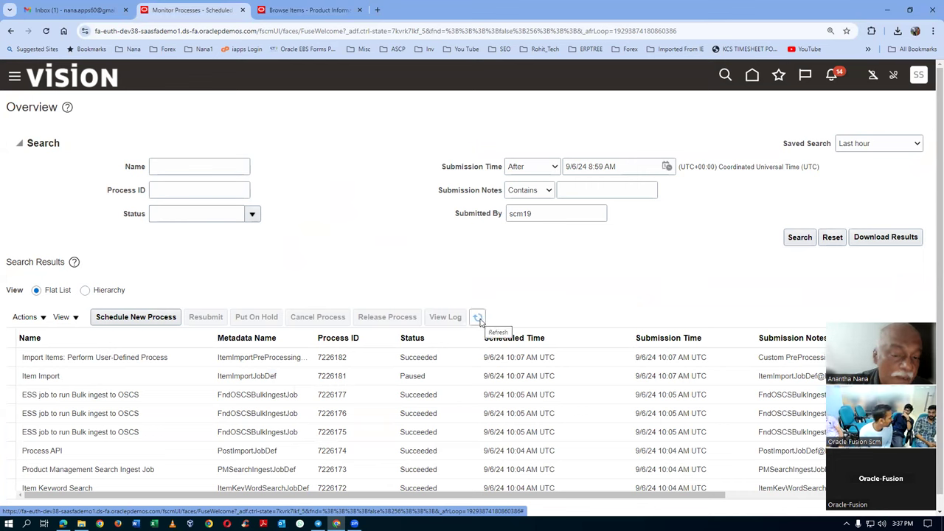
click(478, 318)
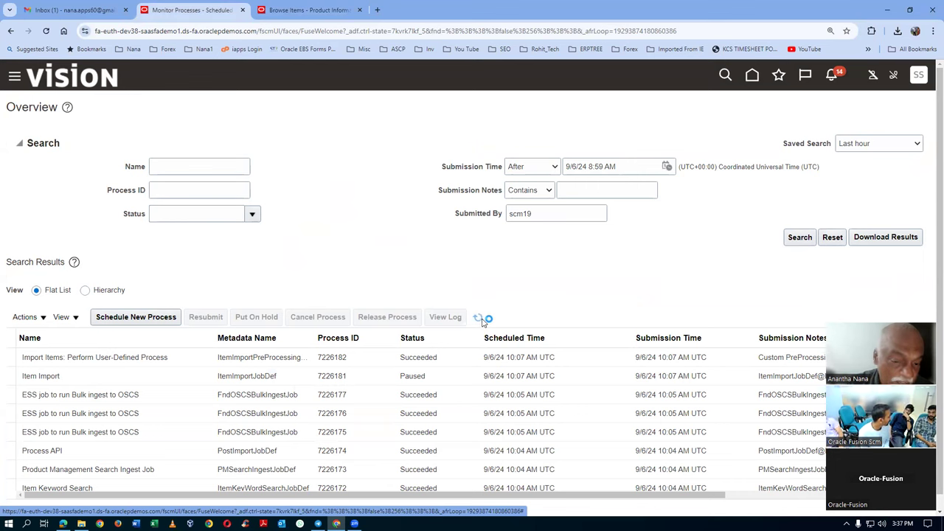
click(479, 319)
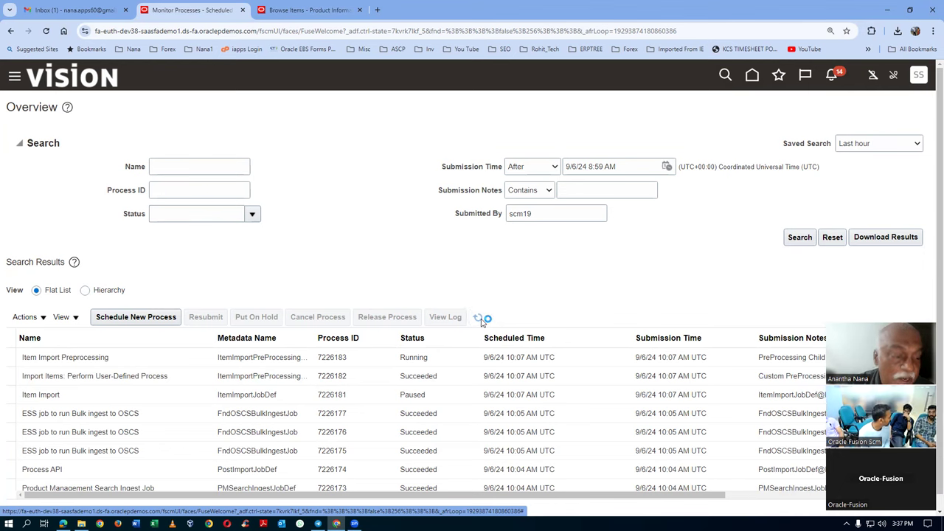
click(478, 318)
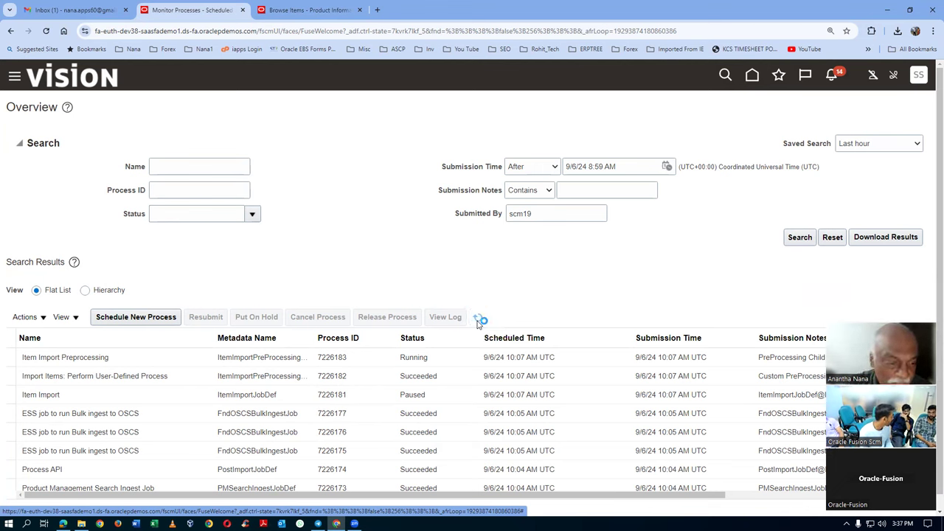
click(478, 319)
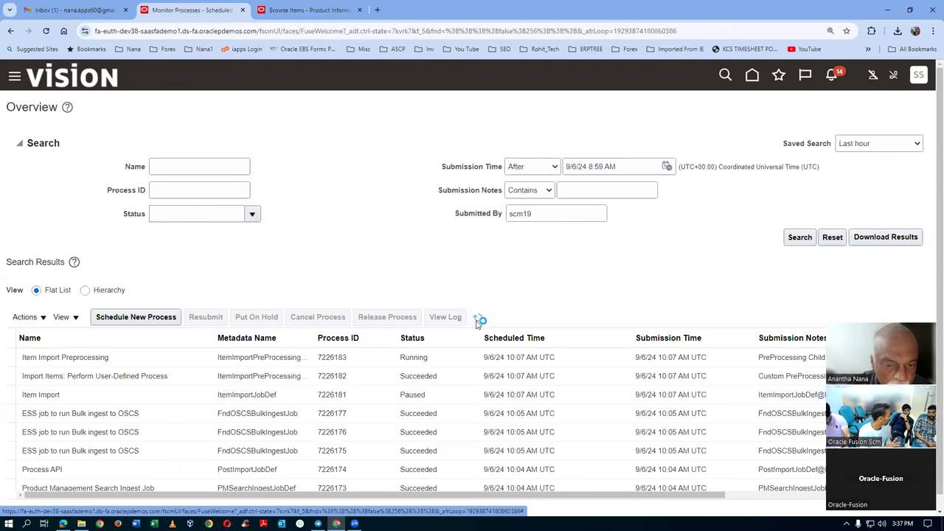
click(479, 321)
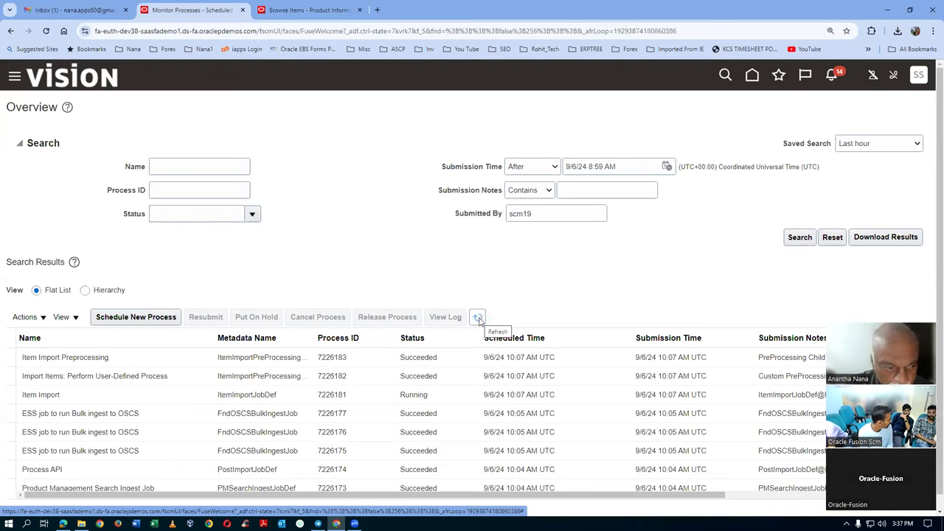
click(478, 318)
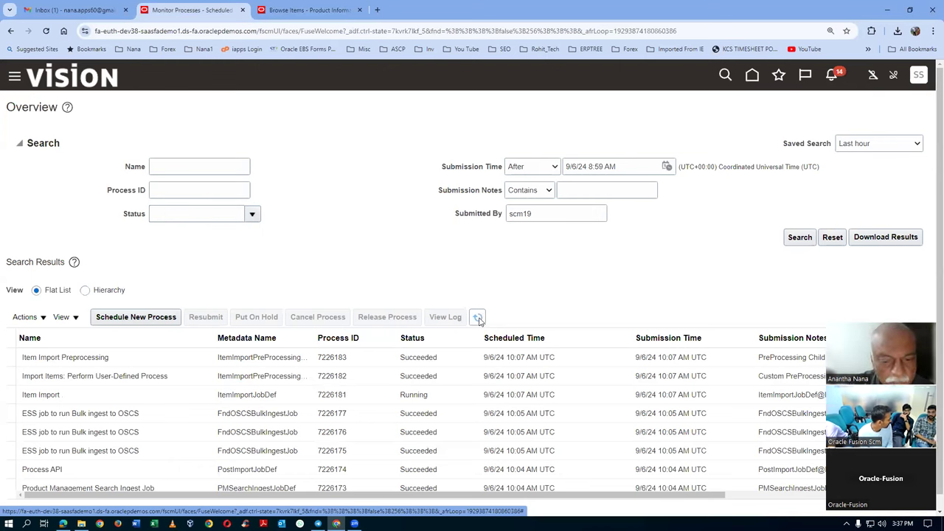
click(478, 318)
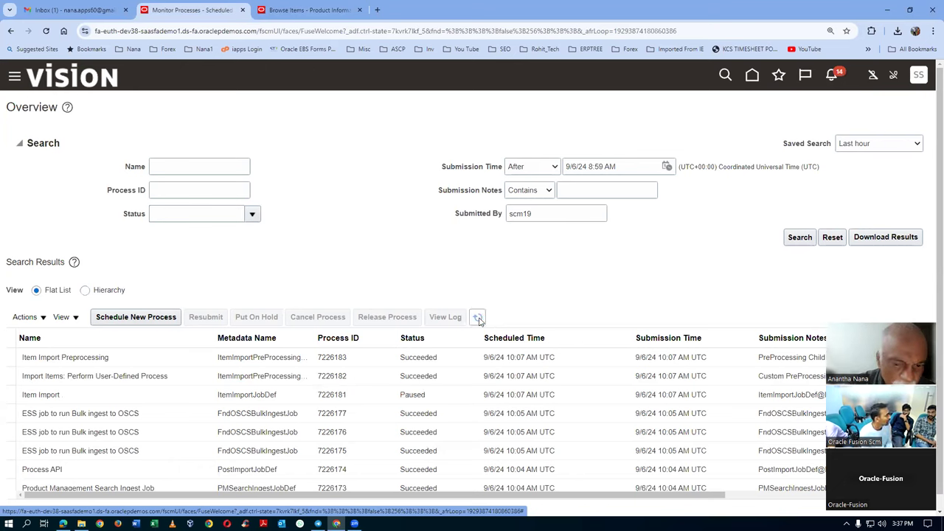
click(478, 318)
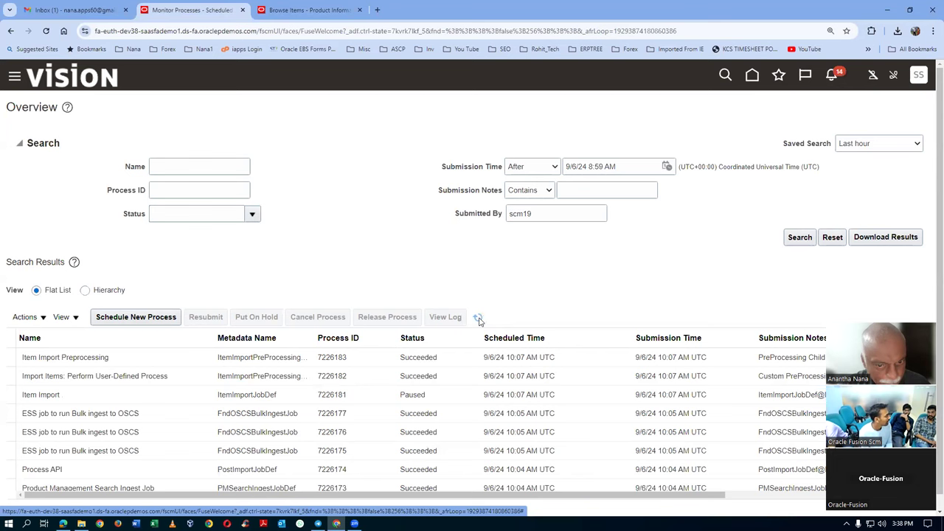
click(478, 318)
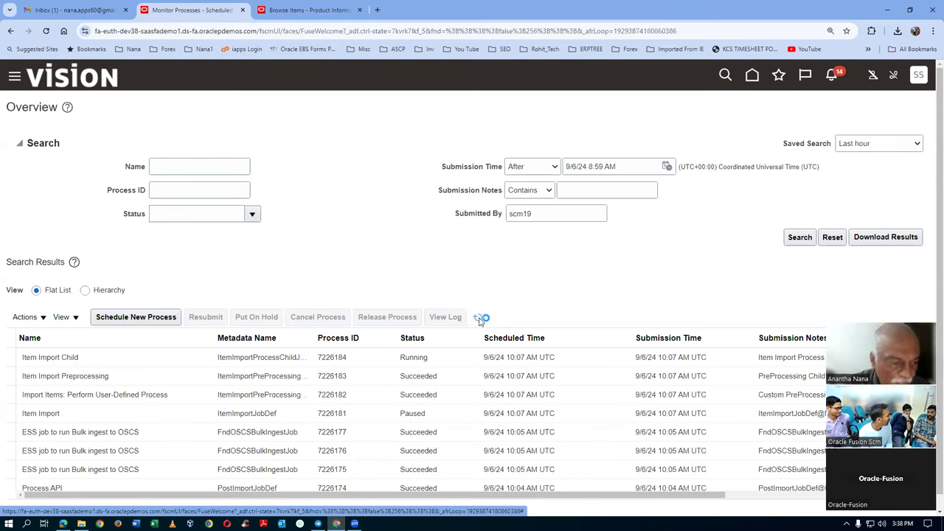
click(478, 318)
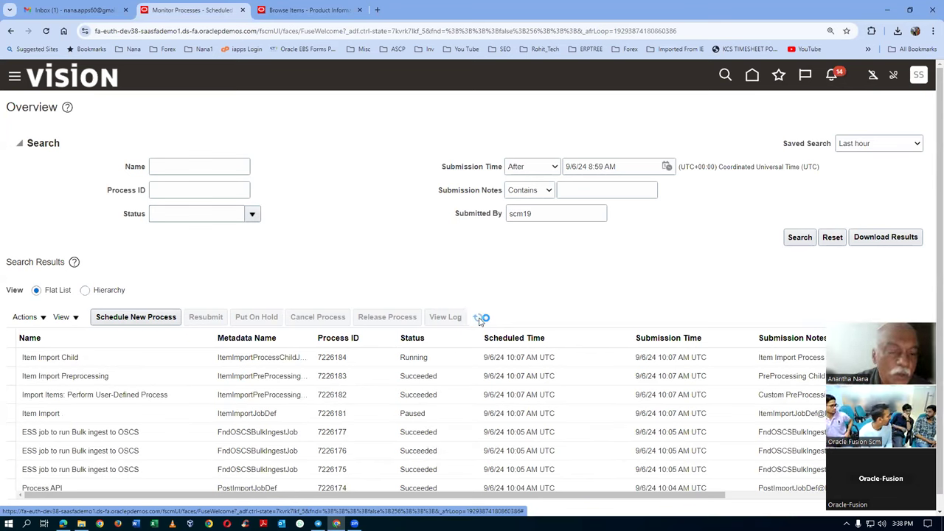
click(478, 318)
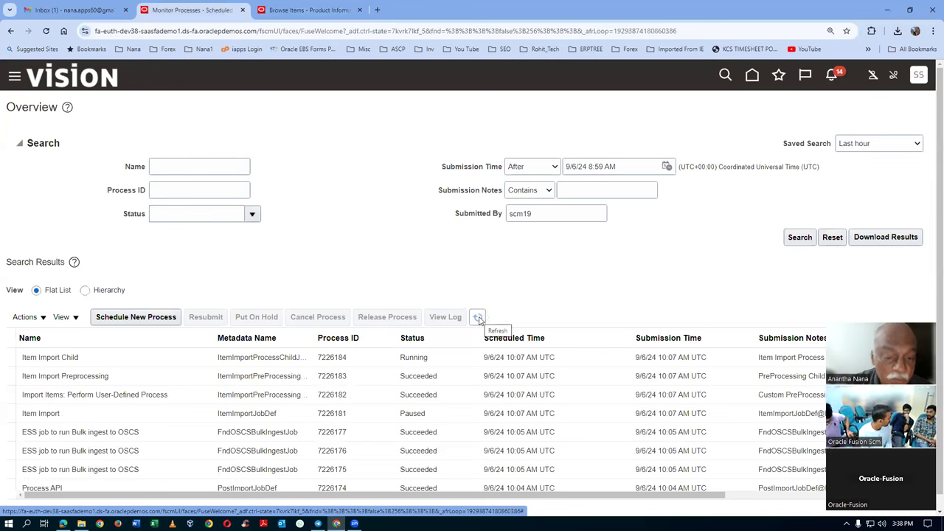
click(478, 318)
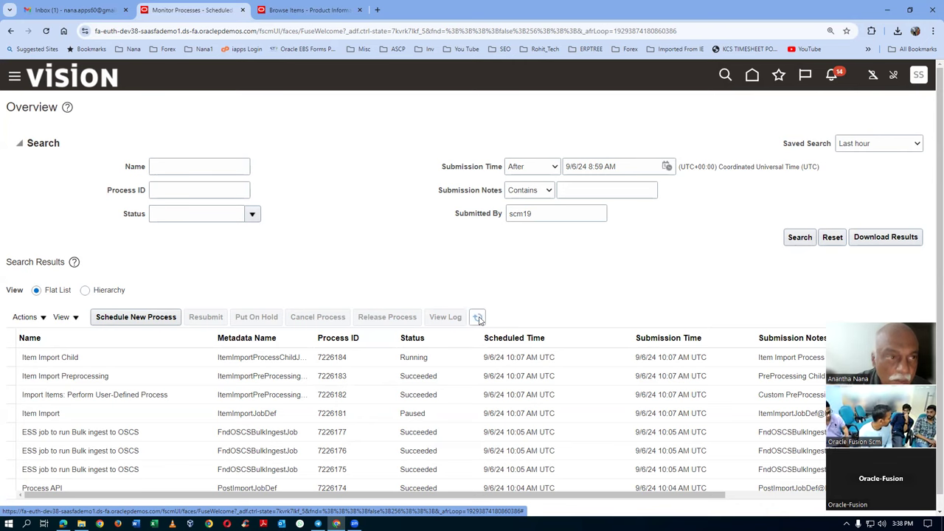
- Duplicate the Browse Items browser page to open a second Product Information Management session
click(293, 9)
right_click(293, 9)
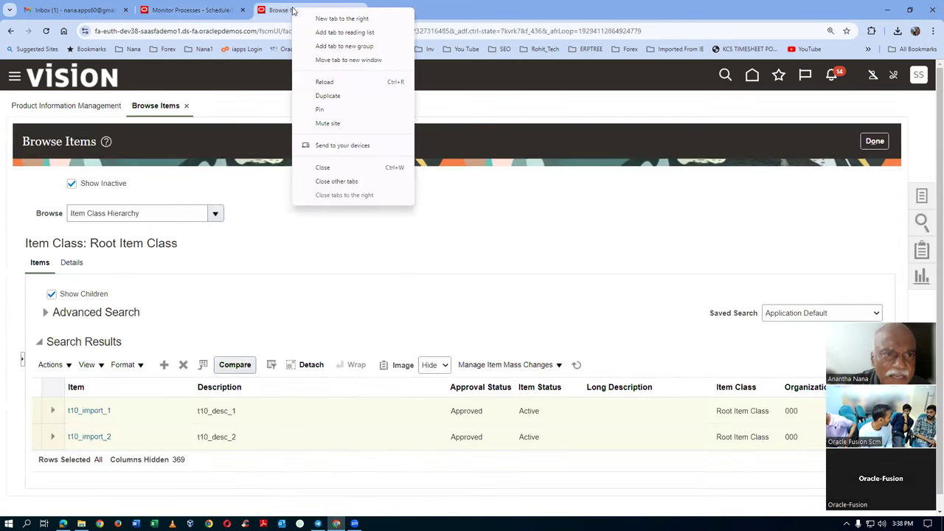
click(327, 98)
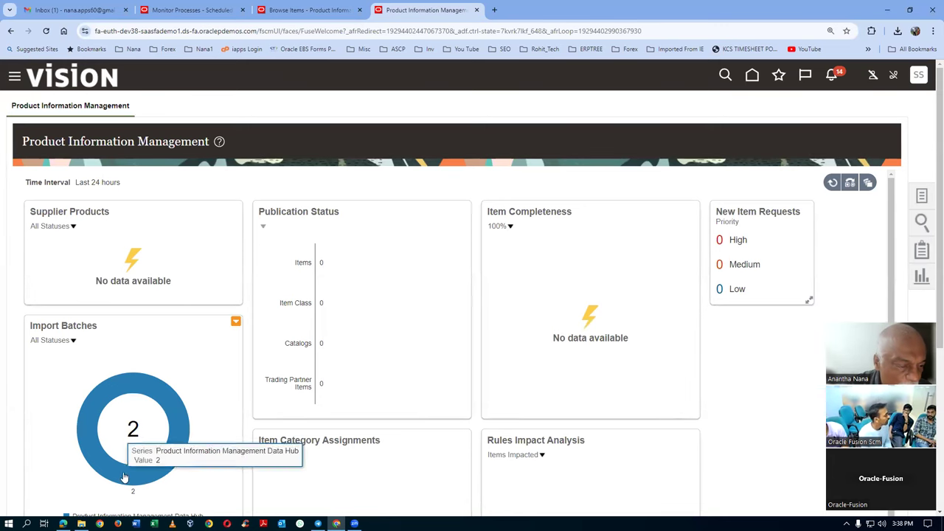
- Return to the scheduled processes overview and refresh it to recheck the Item Import job's status
click(209, 11)
click(478, 317)
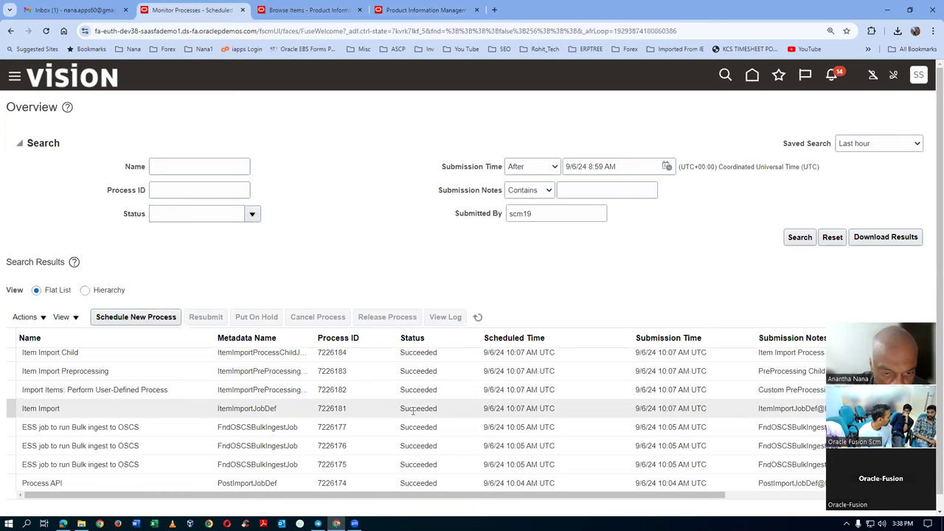
- Open the Product Information Management Data Hub batches from the Import Batches chart in the duplicated Product Information Management page
click(431, 15)
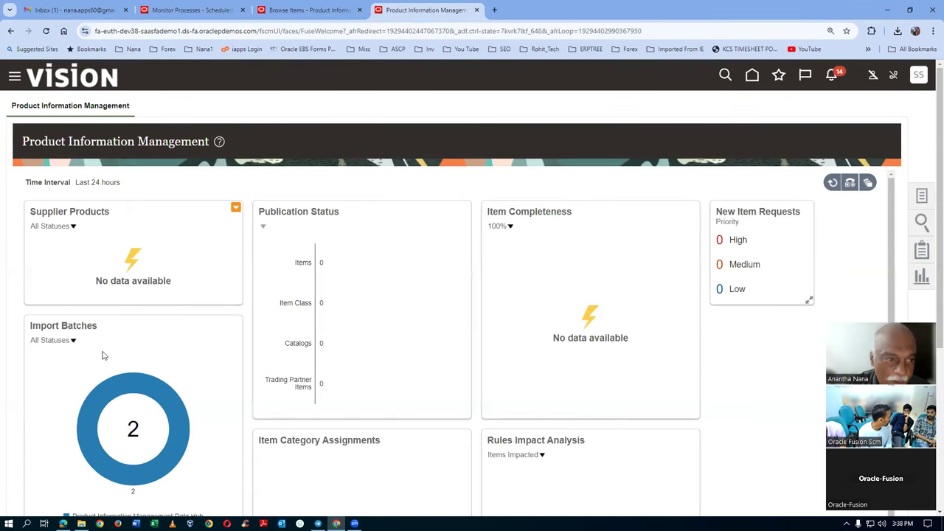
mouse_move(163, 391)
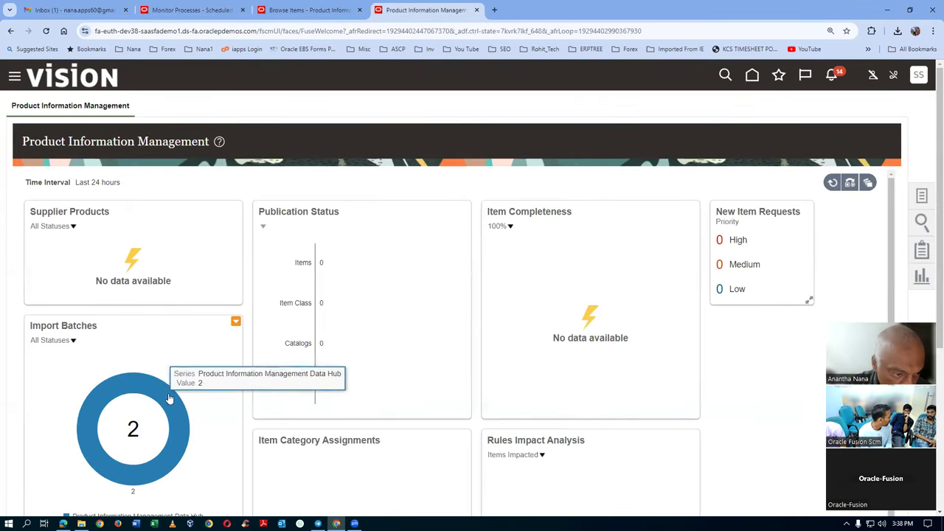
click(163, 395)
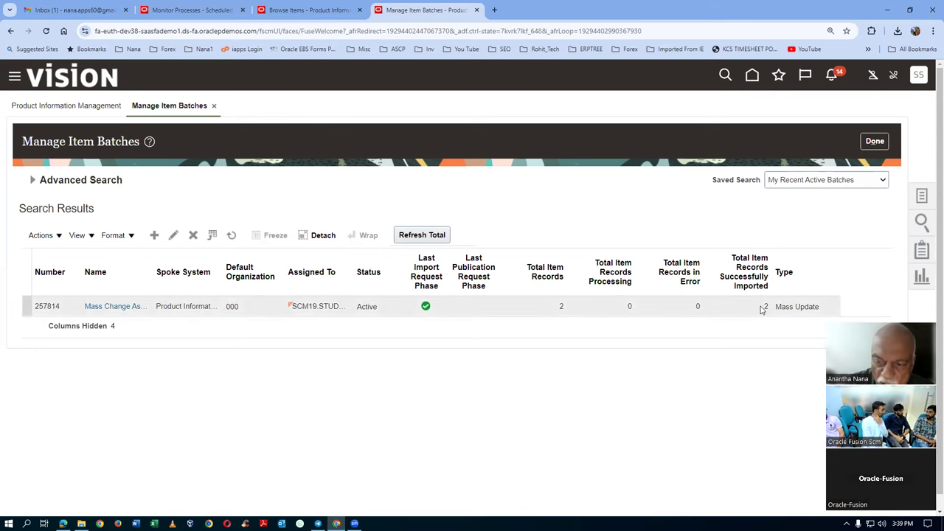
- Rerun the item batch search with the existing criteria and refresh the totals of the mass change batch
click(33, 180)
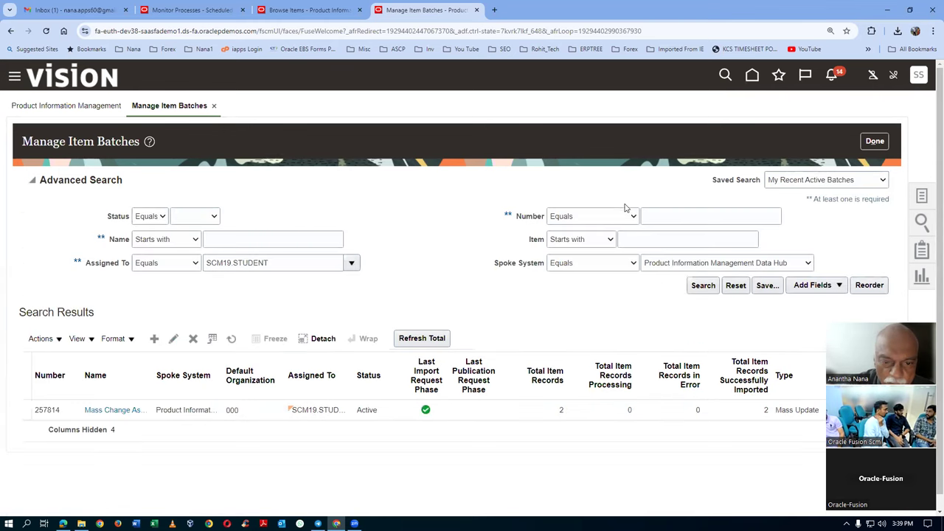
click(701, 286)
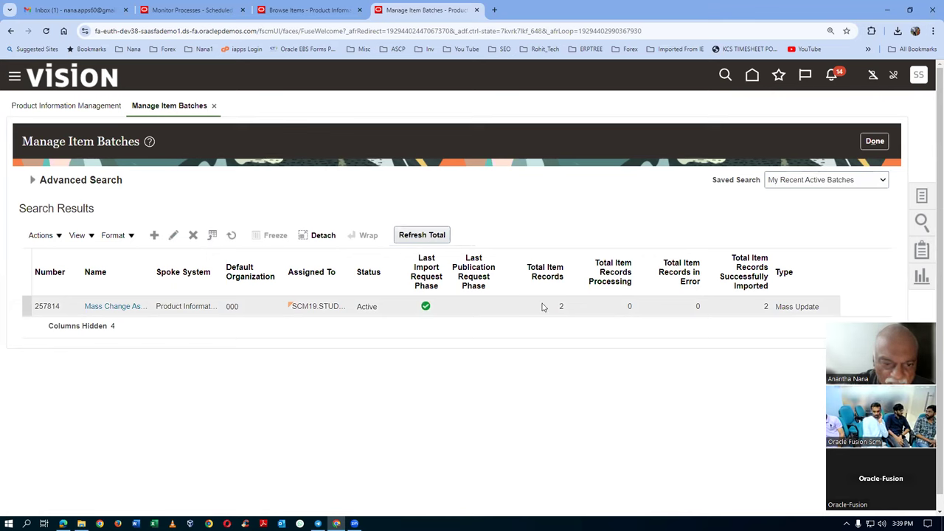
click(422, 236)
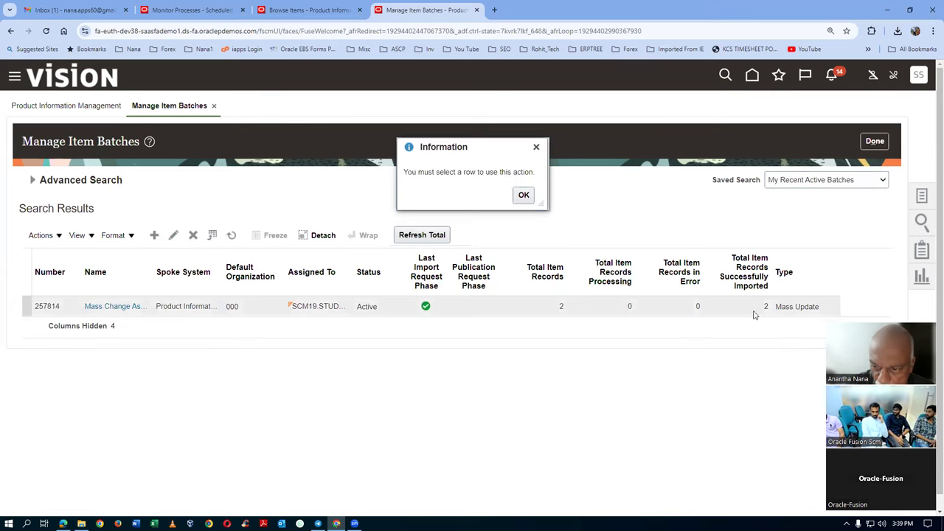
click(523, 195)
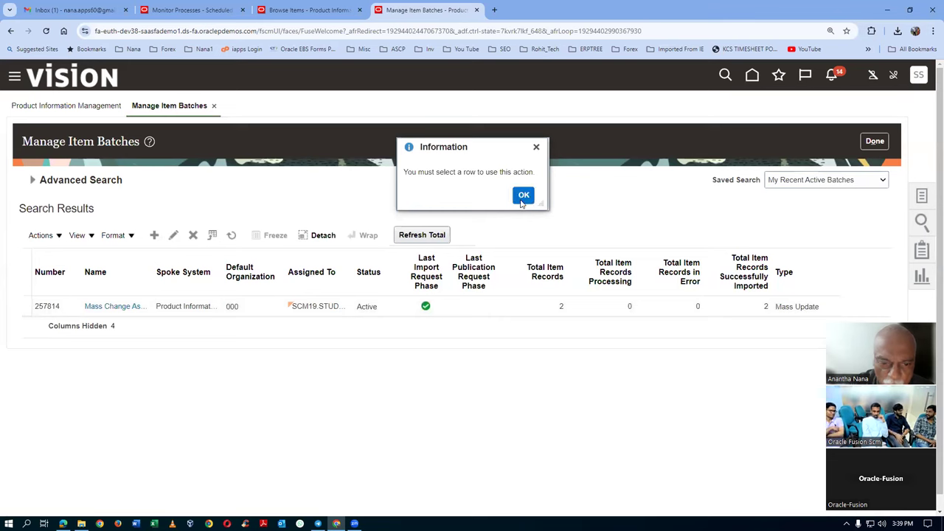
click(27, 308)
click(447, 235)
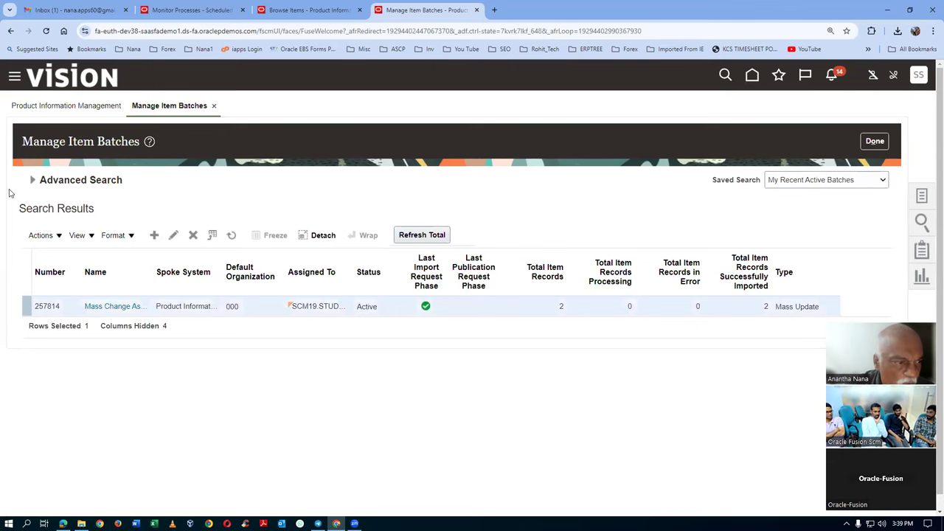
- Try to search for Product Information Management Data Hub batches with the Assigned To criterion cleared
click(32, 182)
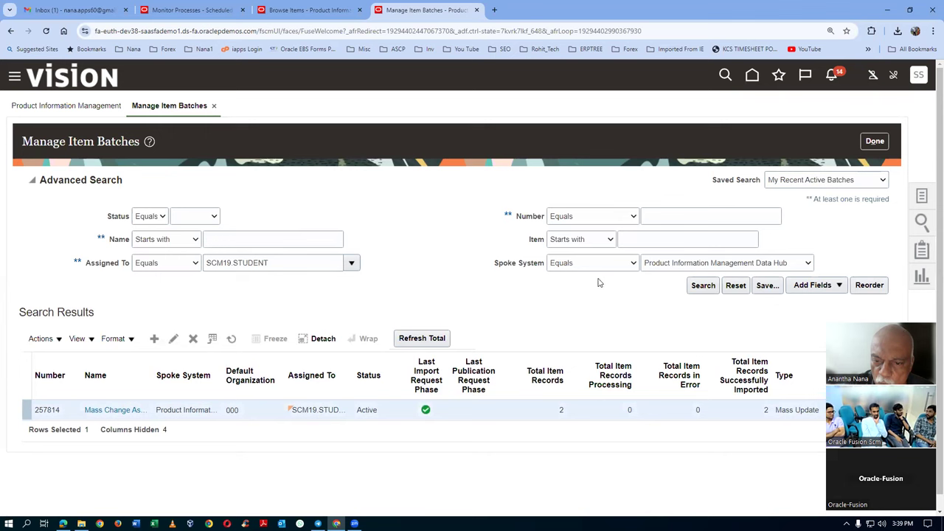
click(692, 262)
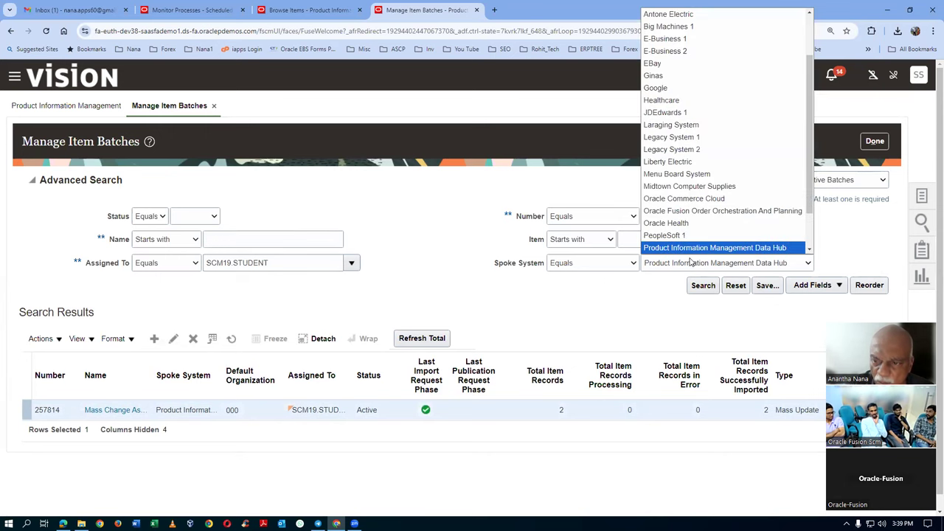
click(695, 267)
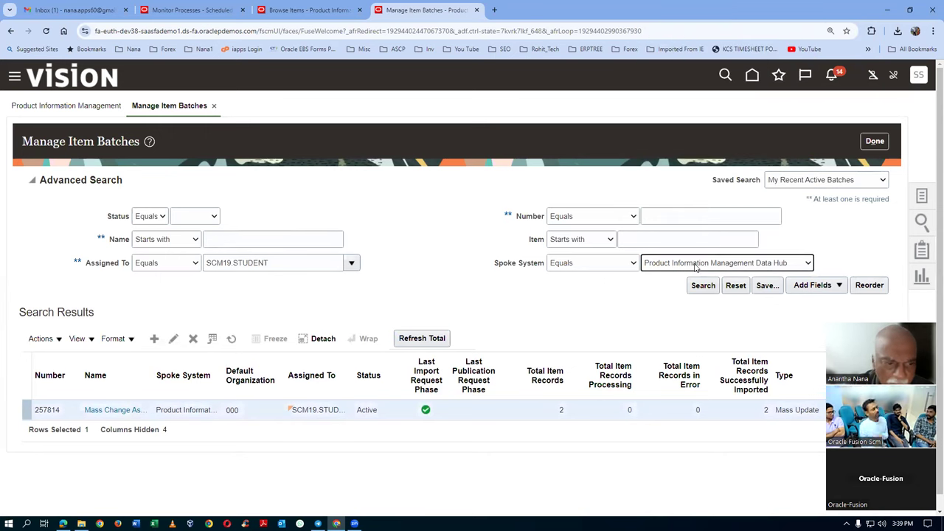
triple_click(272, 268)
key(BackSpace)
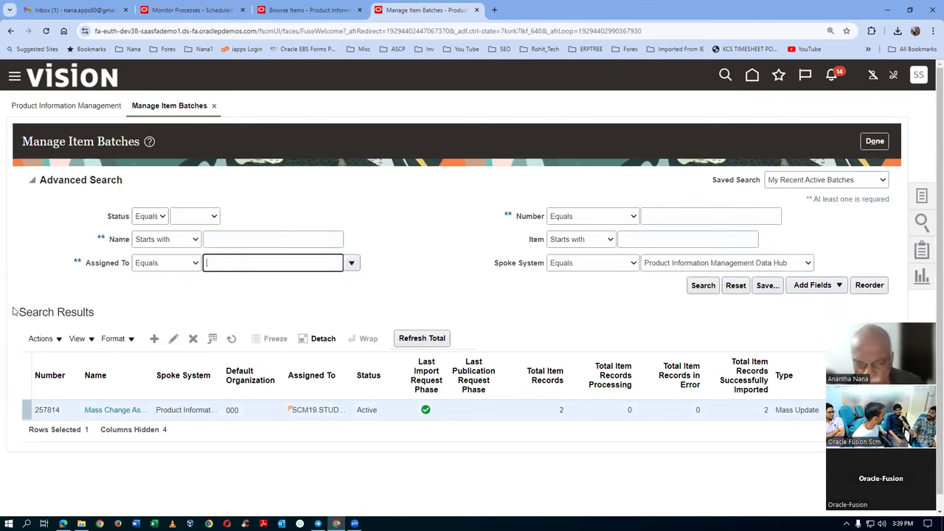
click(616, 323)
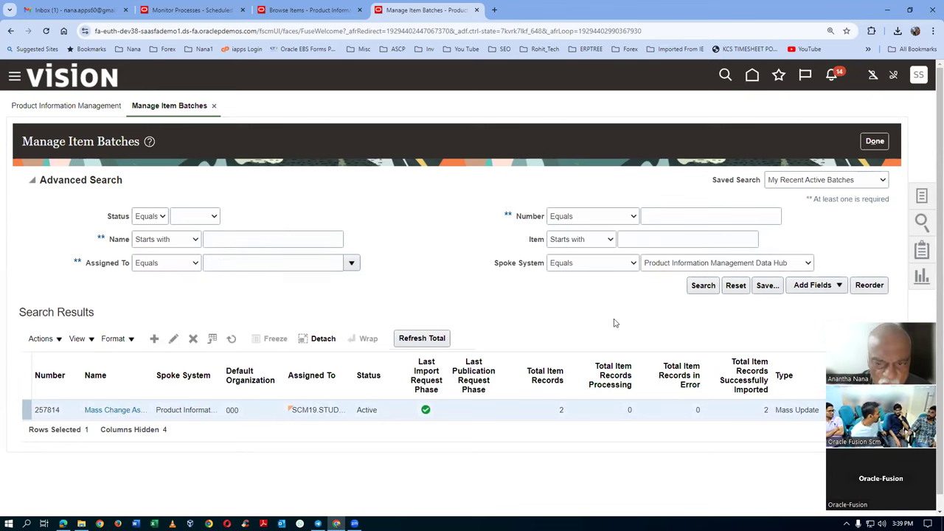
click(705, 287)
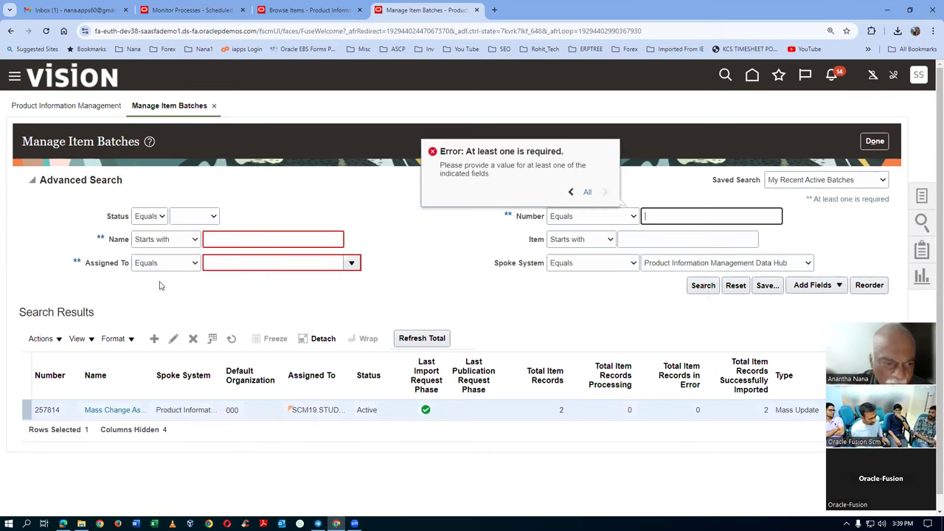
- Search for item batches whose name starts with 2001
click(260, 263)
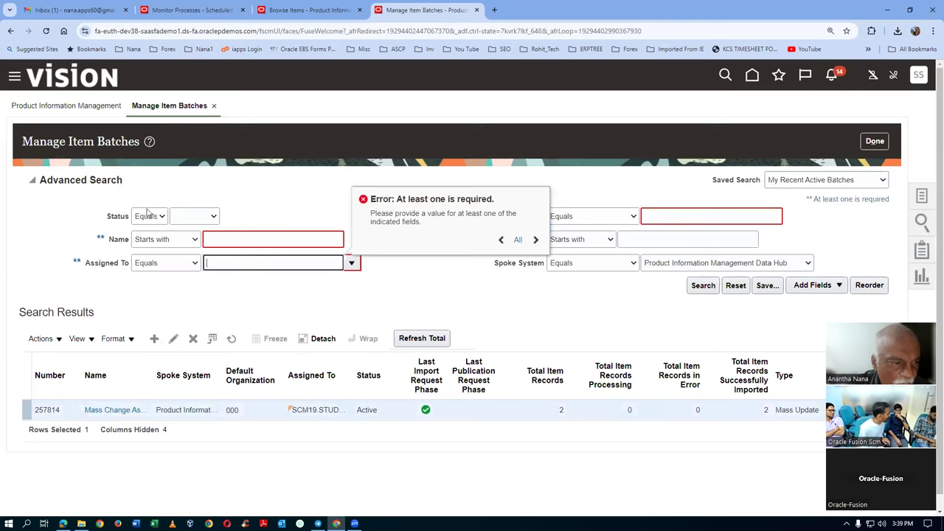
click(248, 245)
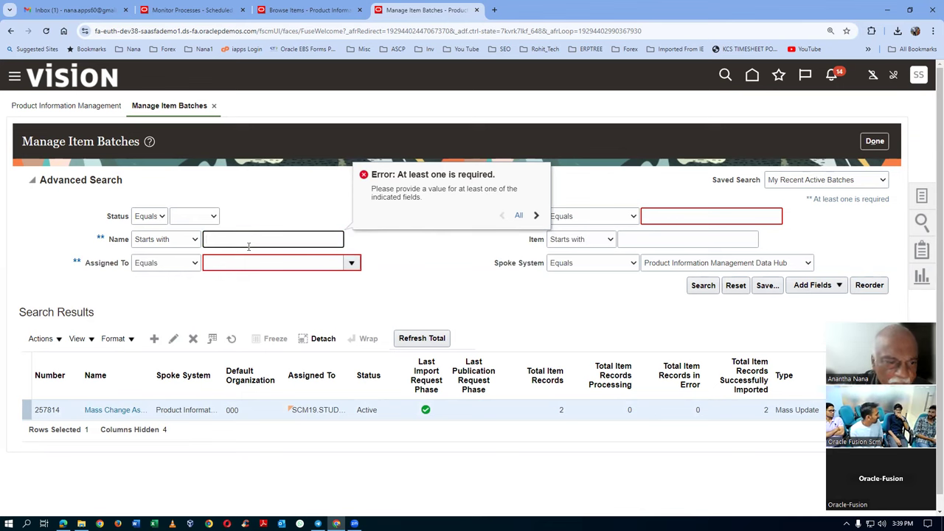
click(168, 240)
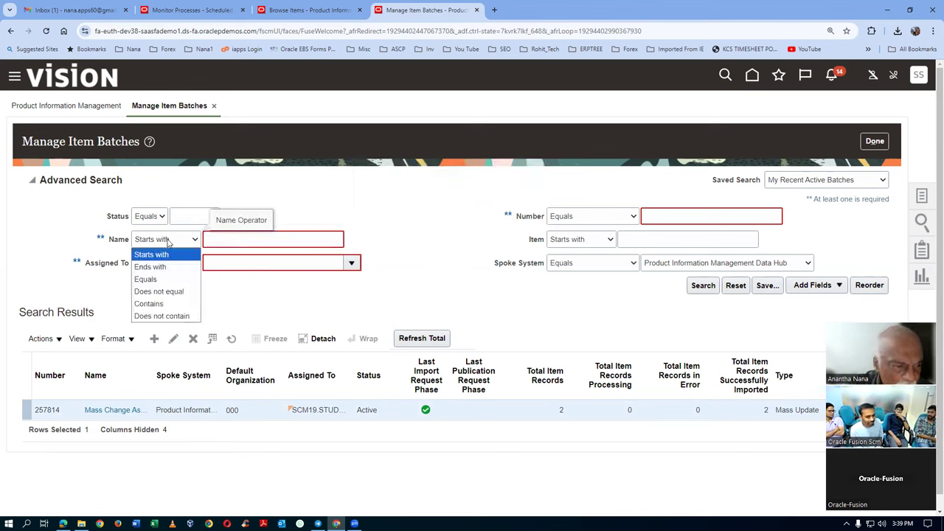
click(168, 242)
text(2001)
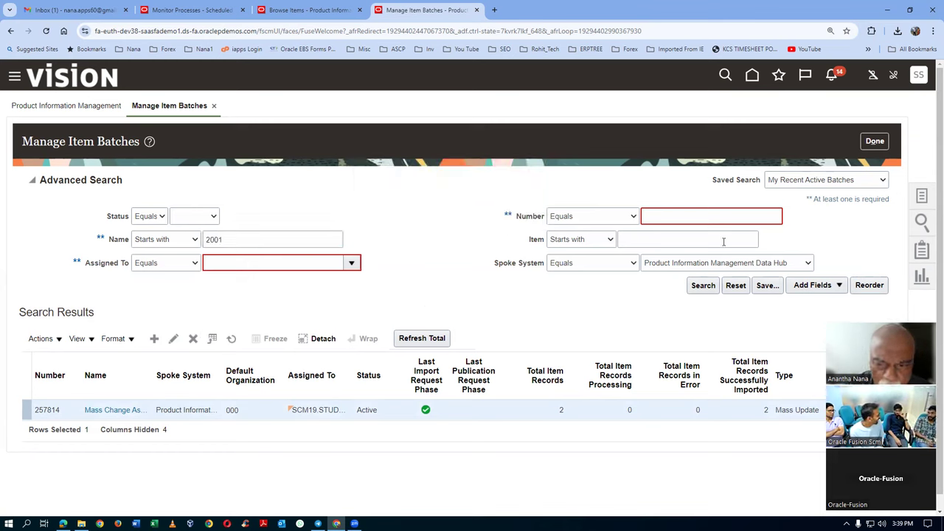
click(702, 285)
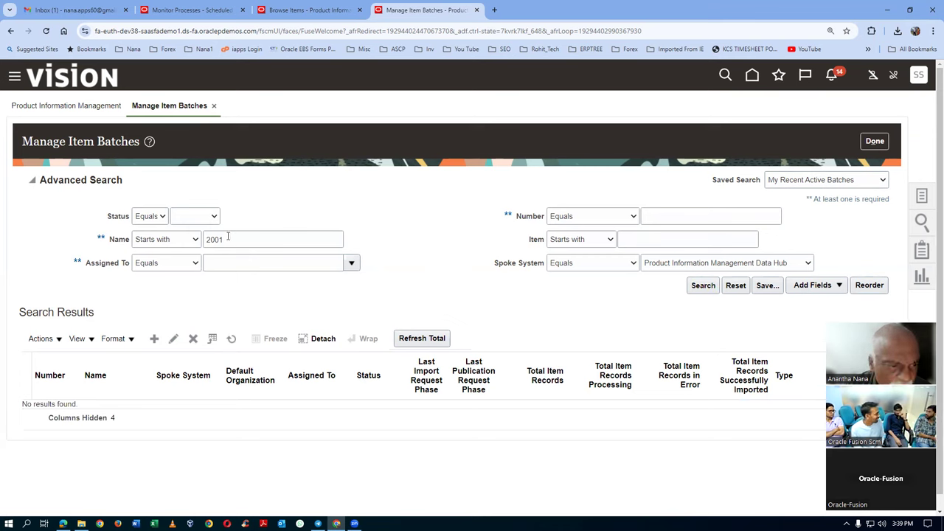
- Leave the status criterion blank and search for batches starting with 2001 that are assigned to scm19.student
click(200, 215)
click(196, 244)
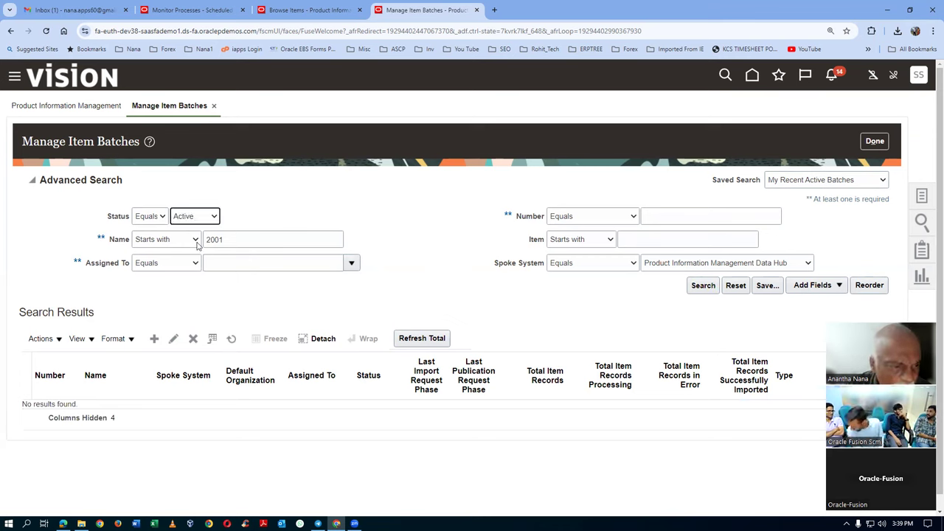
click(193, 217)
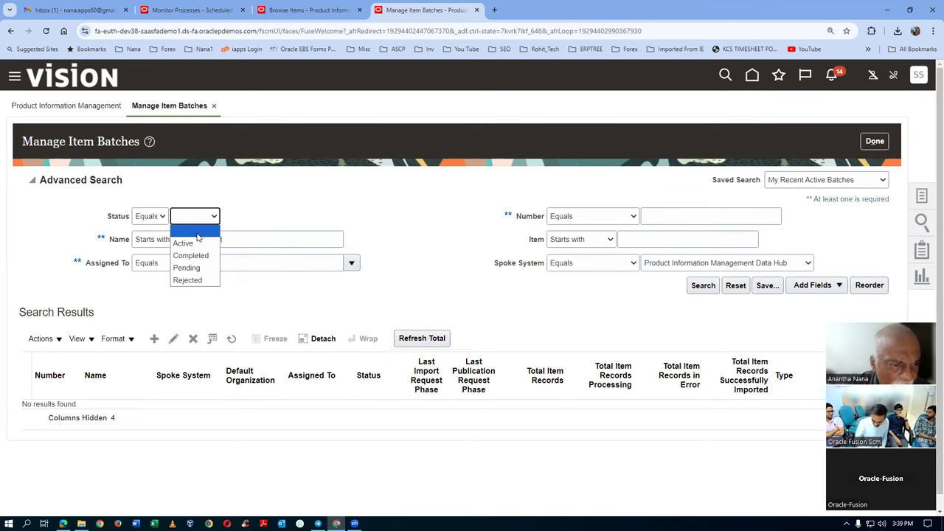
click(197, 233)
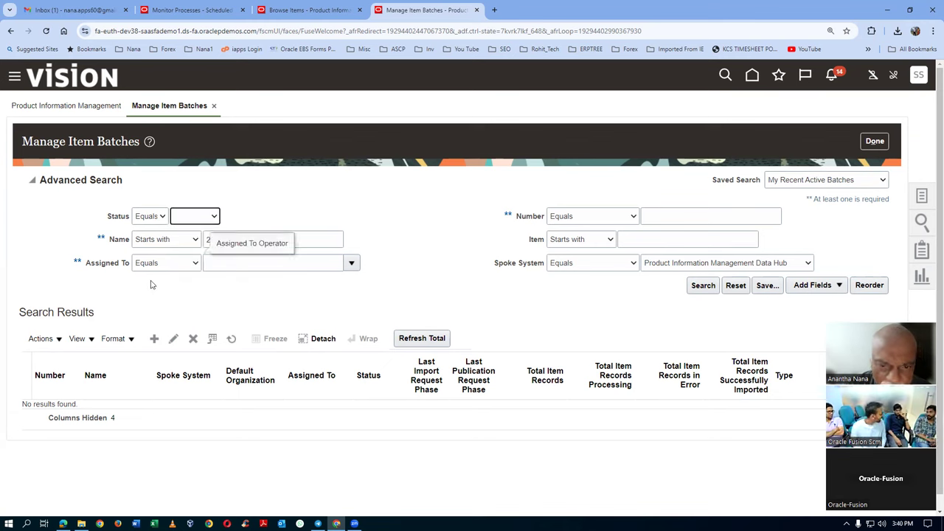
click(223, 267)
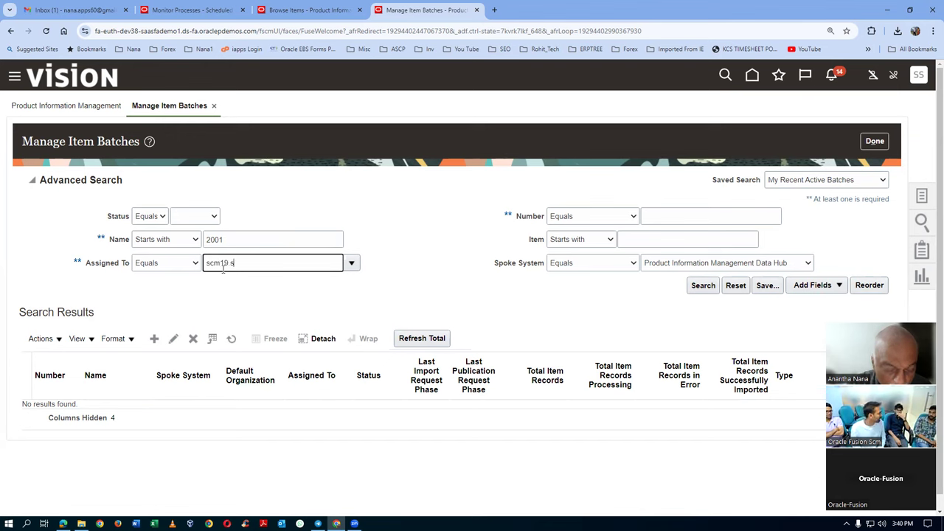
text(scm19 student)
key(Tab)
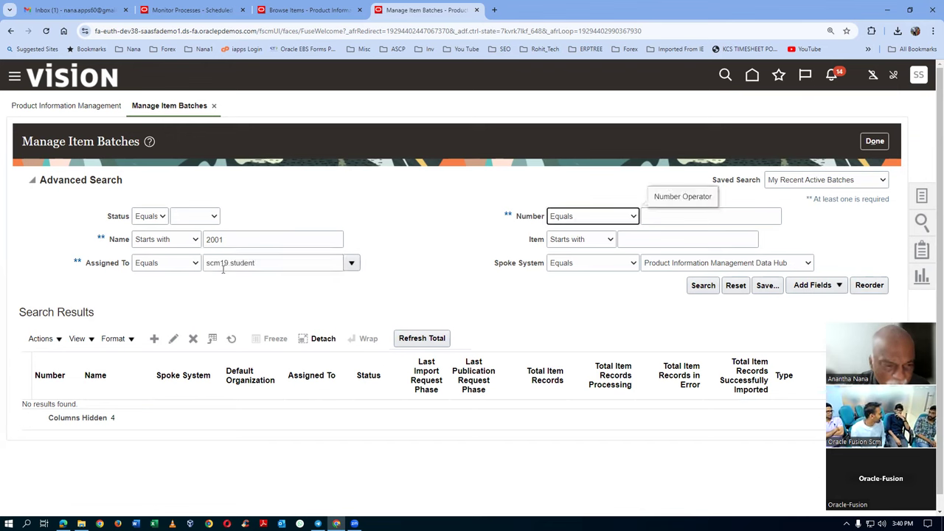
click(703, 288)
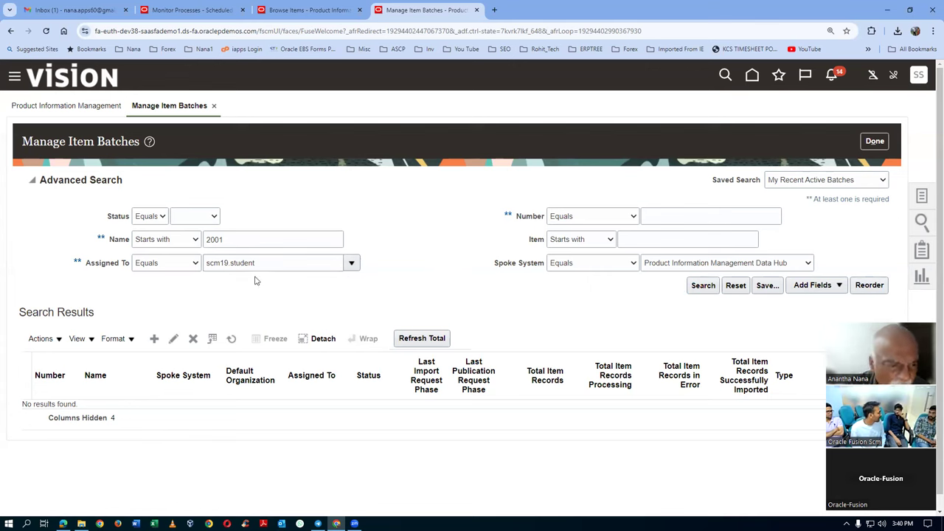
- Replace the Assigned To value with SCM19.STUDENT in capitals and repeat the batch search
drag(269, 263, 156, 301)
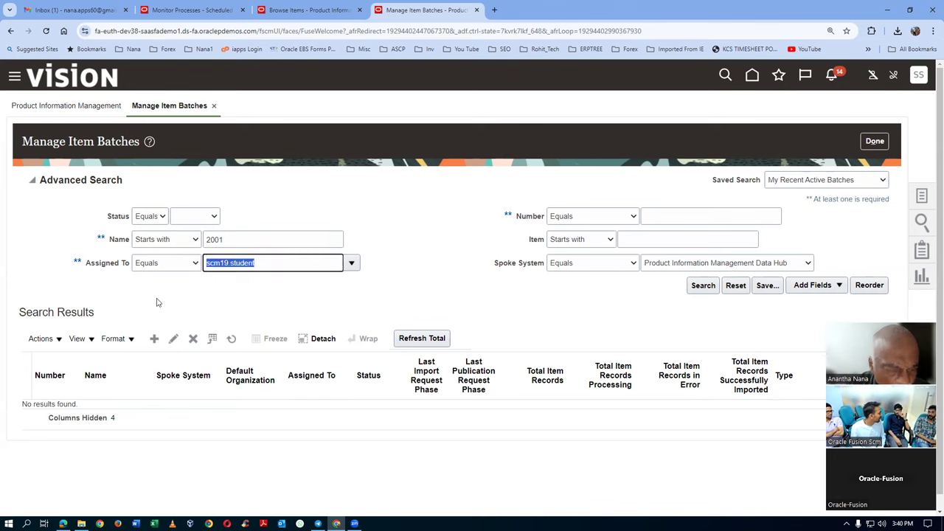
text(SCM)
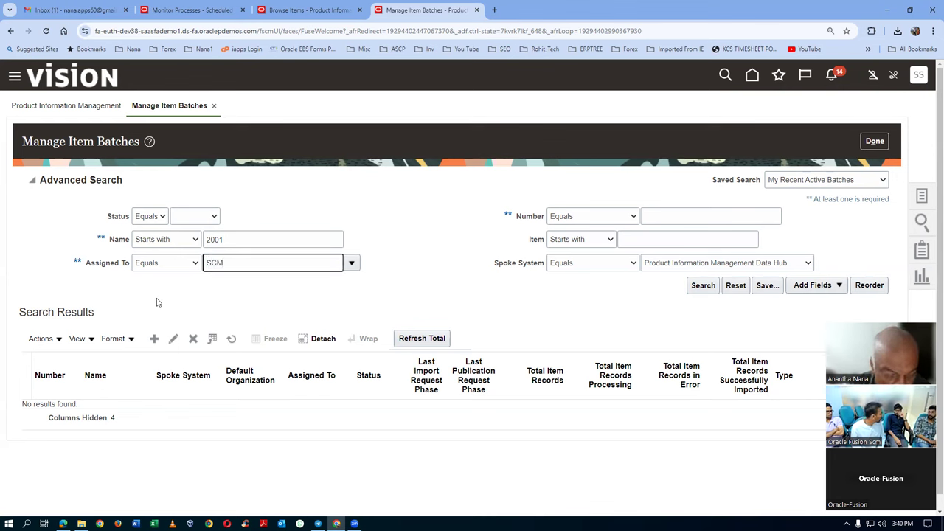
text(19.STUDENT)
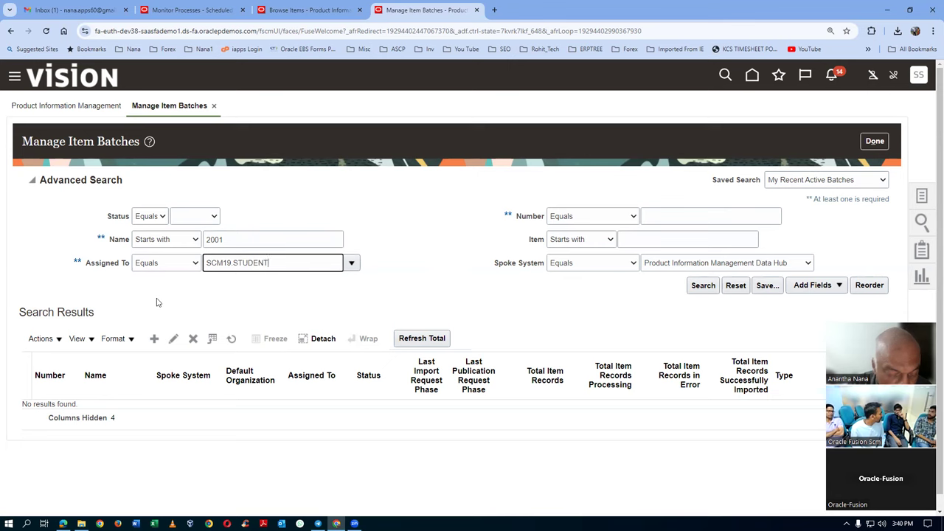
key(Tab)
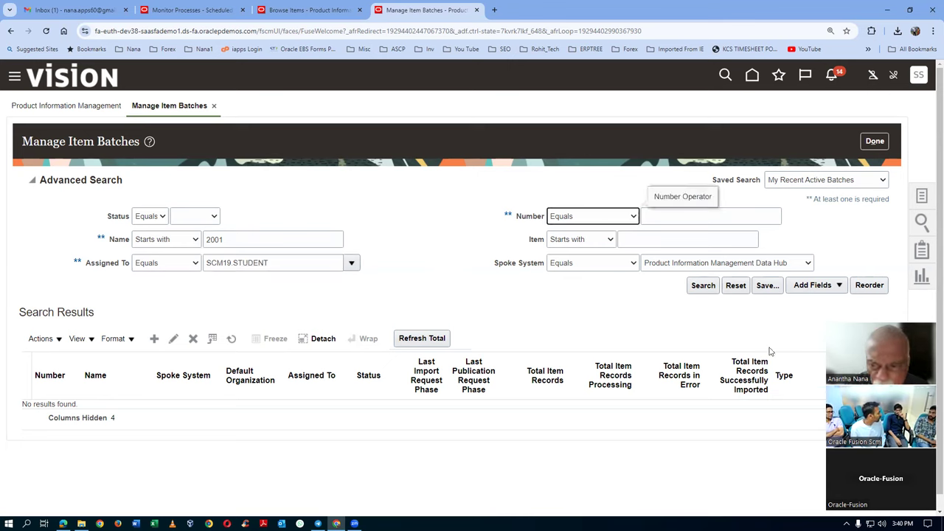
click(703, 286)
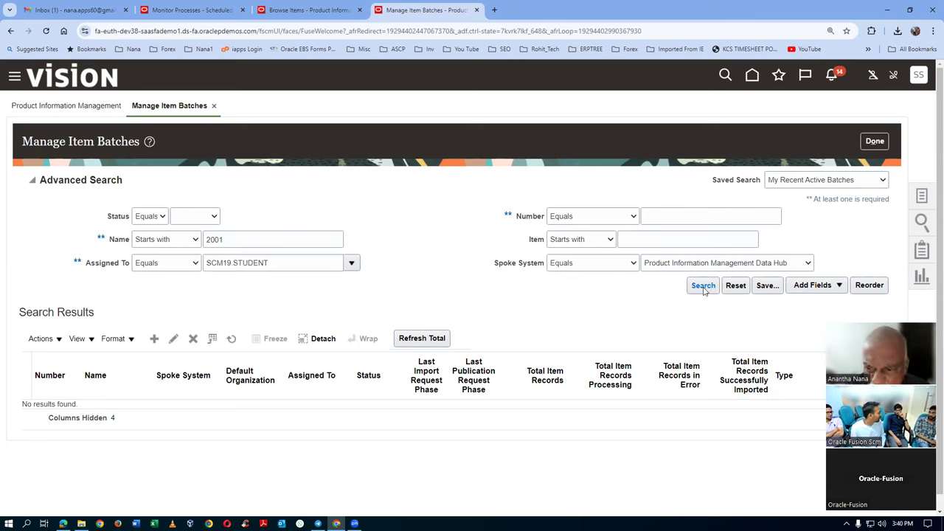
- Clear the batch name criterion and search again for the batches assigned to SCM19.STUDENT
double_click(214, 239)
key(BackSpace)
key(Escape)
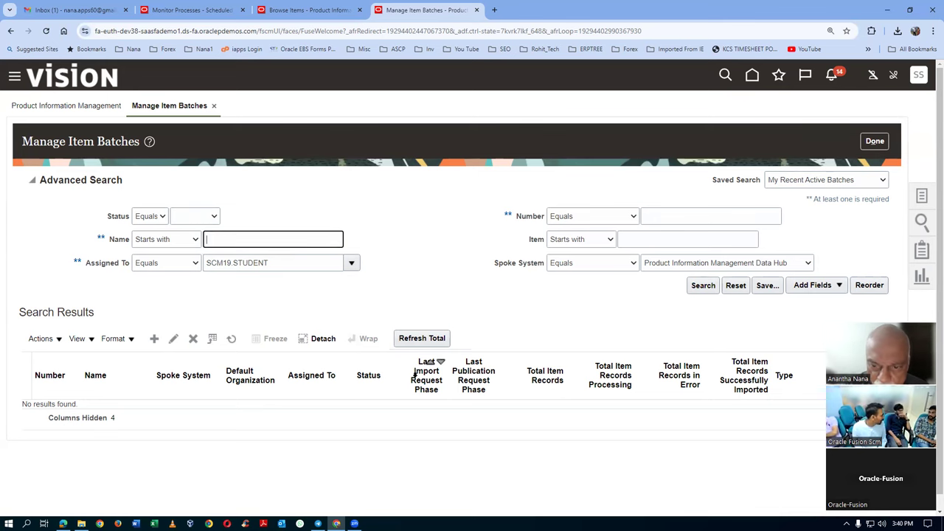
click(555, 329)
click(702, 286)
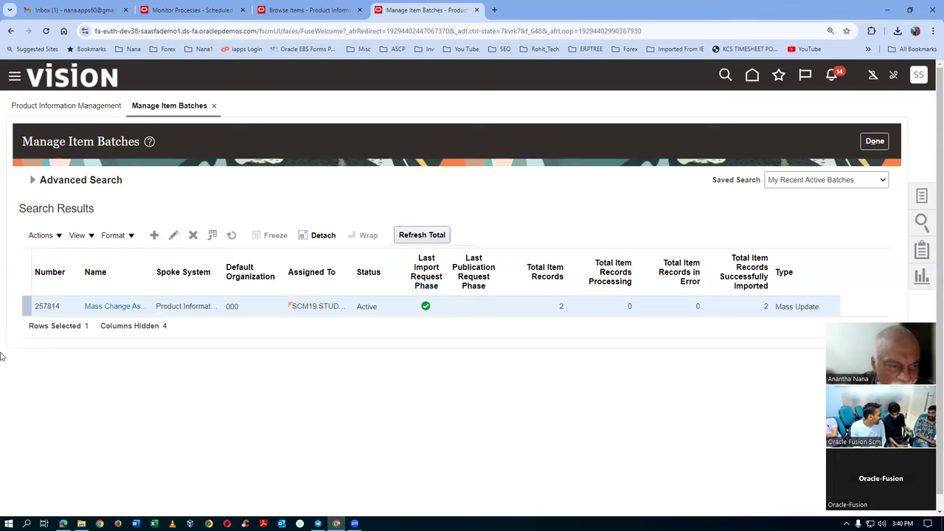
click(41, 238)
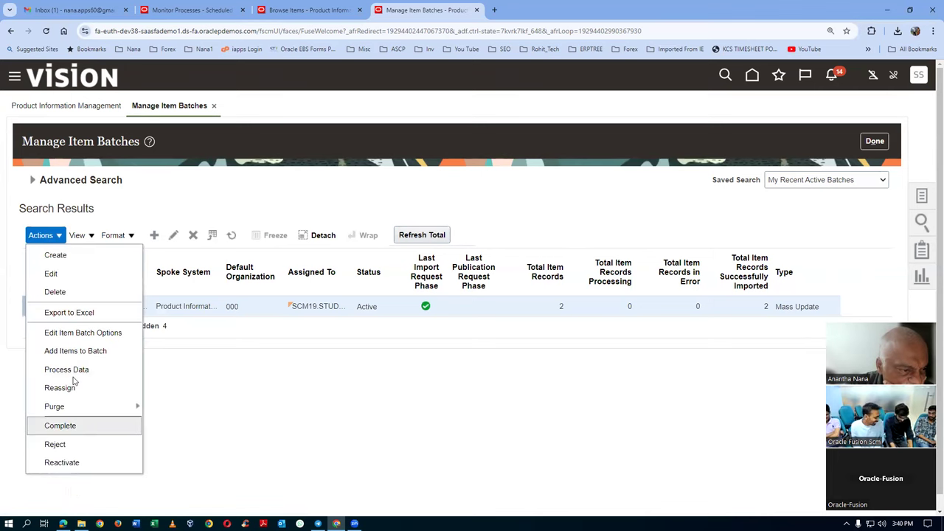
click(284, 214)
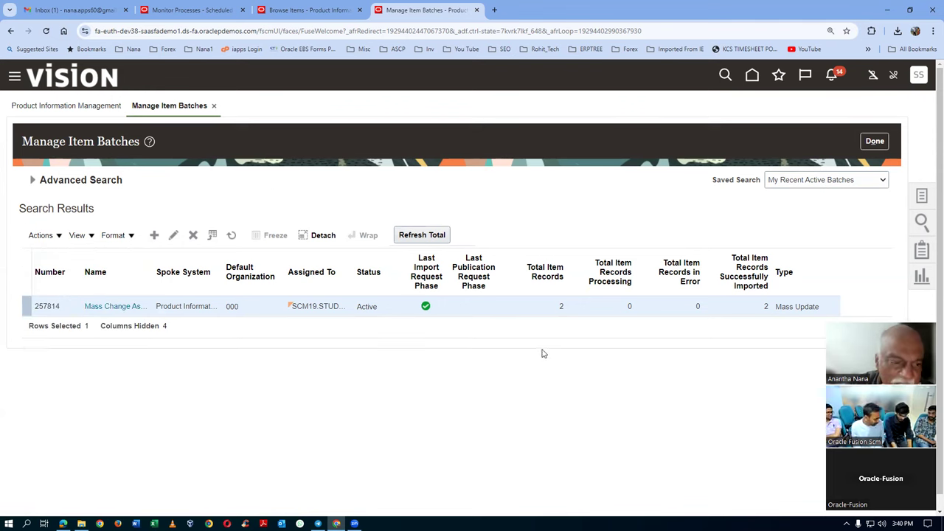
- Refresh the scheduled processes list to recheck the import jobs, and return to Manage Item Batches and close it
click(188, 10)
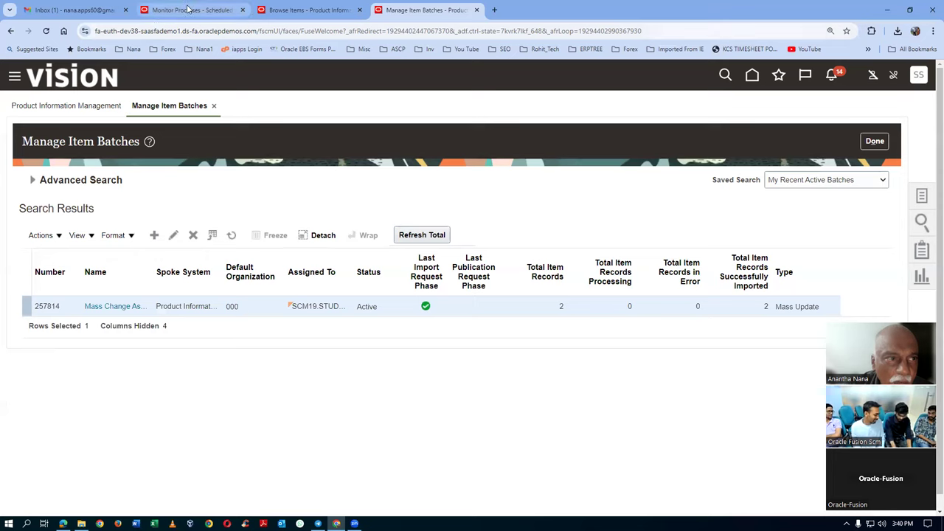
click(479, 318)
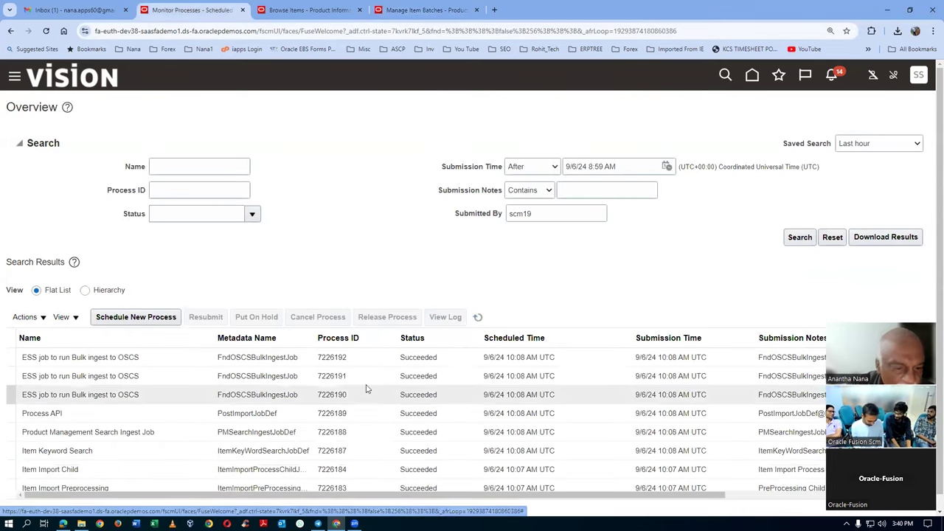
click(447, 11)
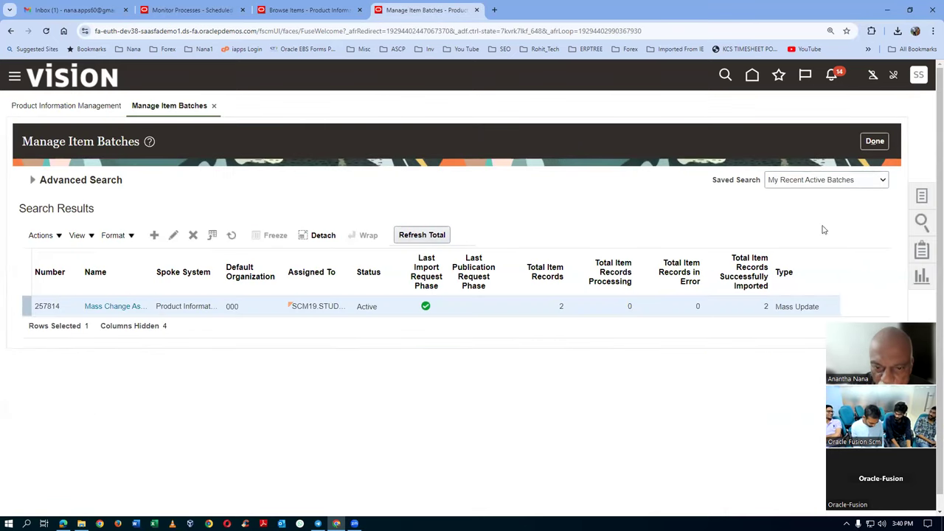
click(876, 141)
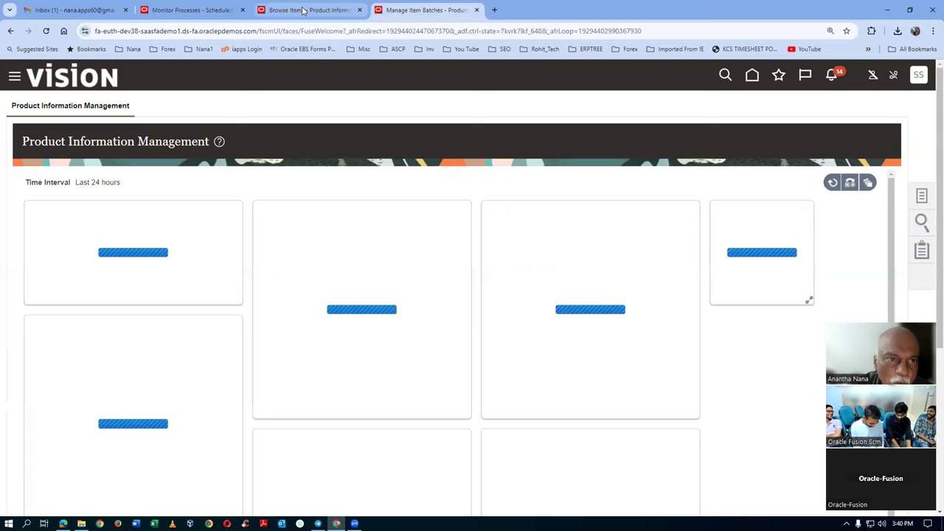
- Return to Browse Items and rerun the advanced search for items whose starting lot number starts with 2001
click(308, 10)
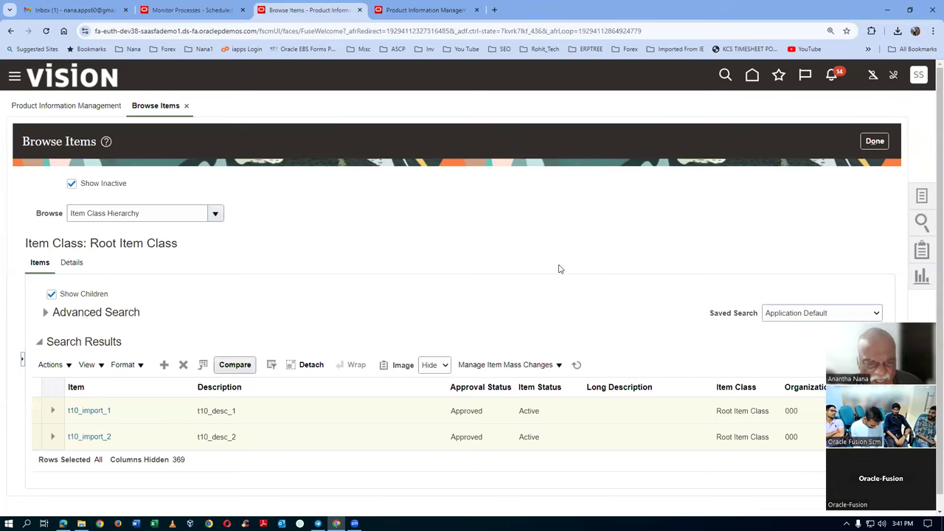
key(ctrl+minus)
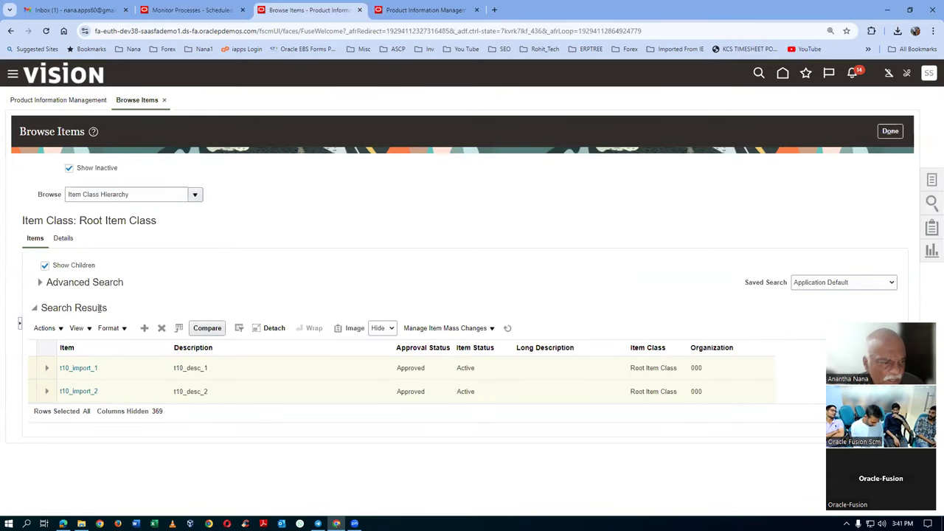
click(40, 282)
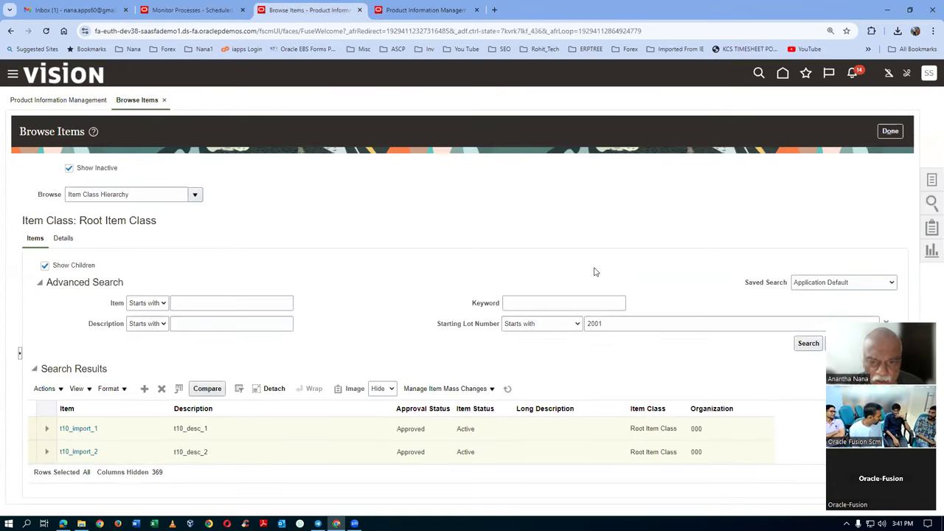
key(ctrl+plus)
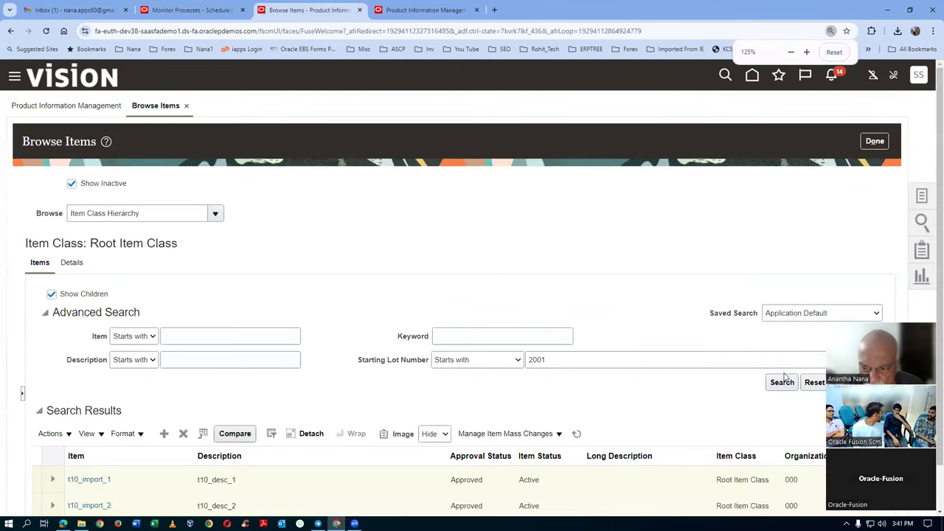
scroll(771, 413, down, 1)
click(783, 334)
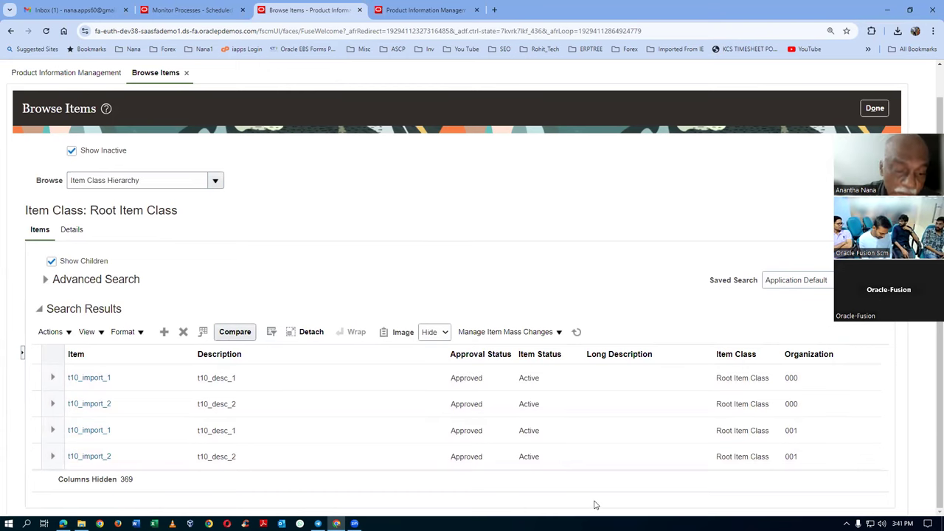
- Go to Setup and Maintenance from Product Information Management and search the setup tasks and objects for %ITEM%ATTRIB%CONTROL%
click(424, 9)
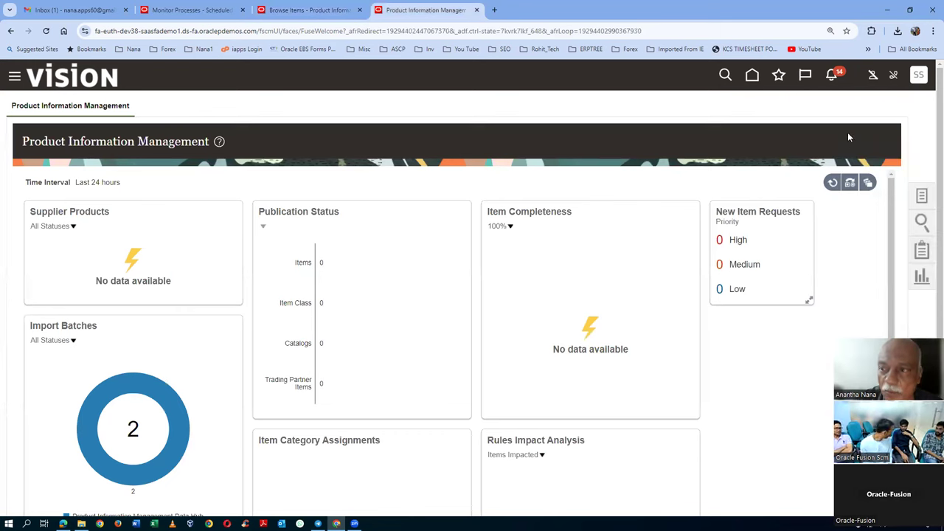
click(918, 74)
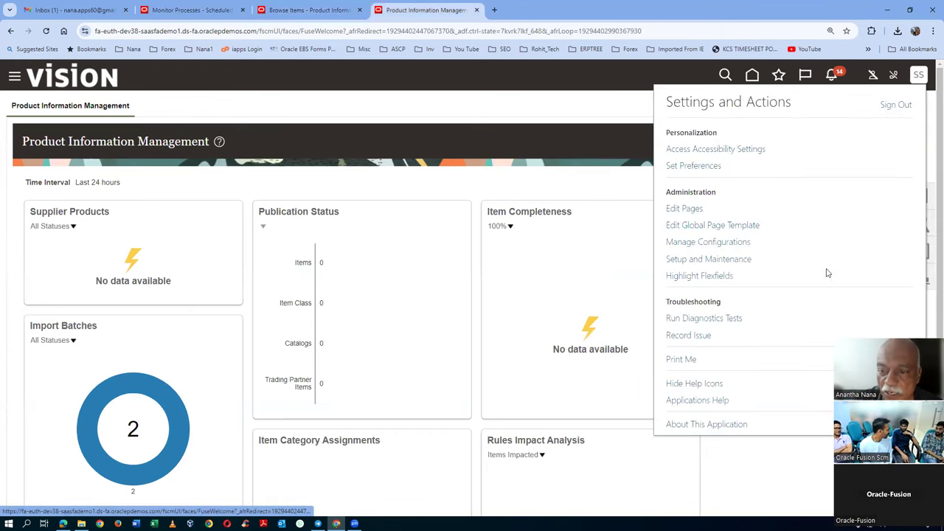
click(705, 263)
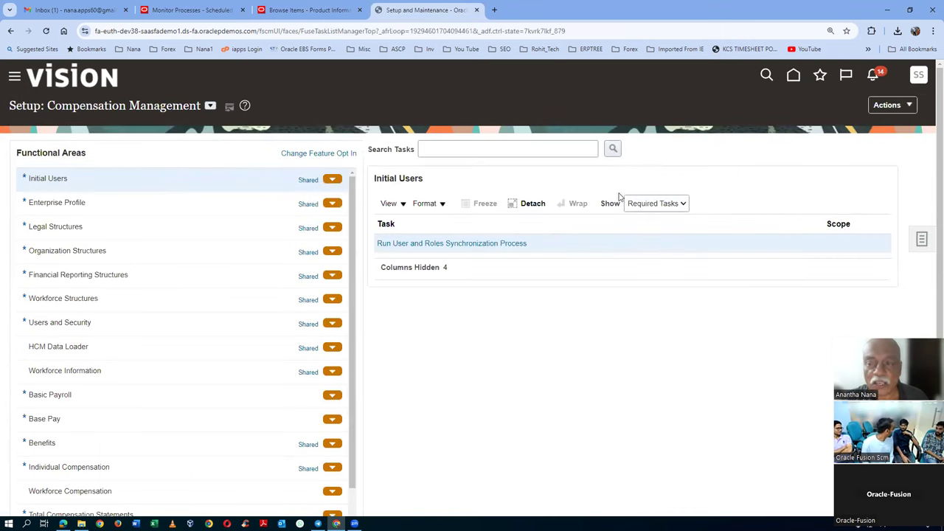
click(922, 240)
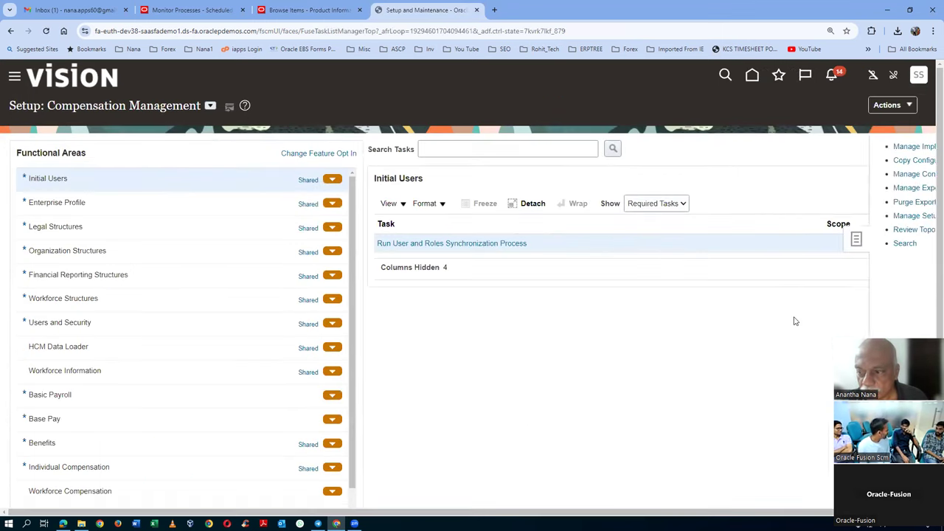
click(810, 244)
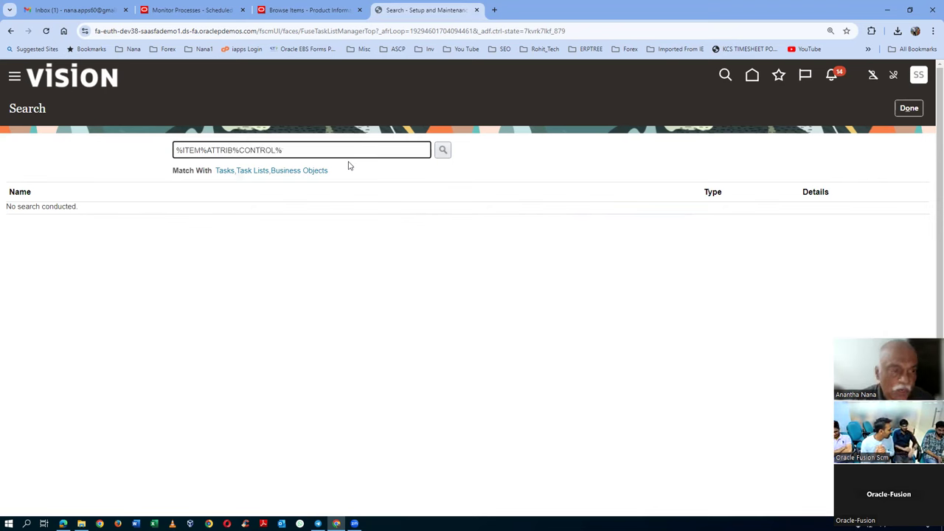
key(Return)
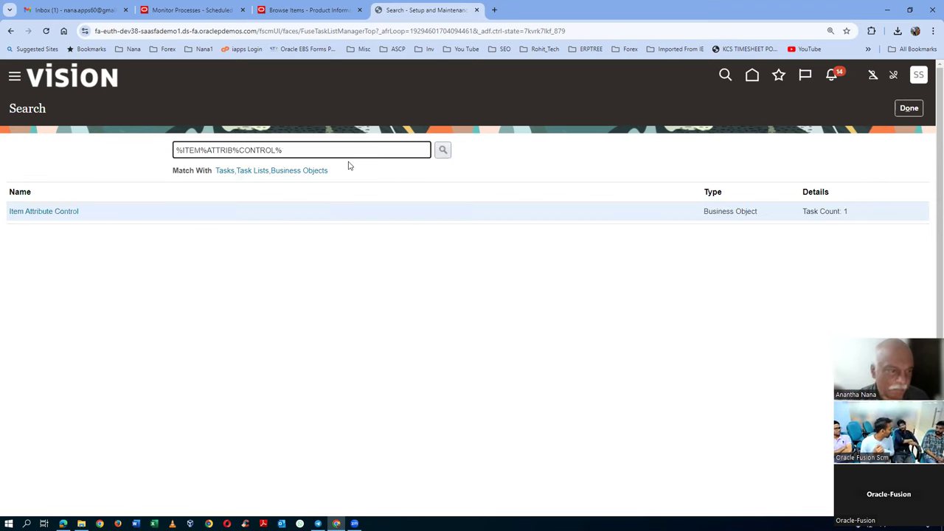
- Open Manage Operational Attributes Groups under Item Attribute Control and filter by attribute group Pur and attribute List
click(28, 213)
click(75, 169)
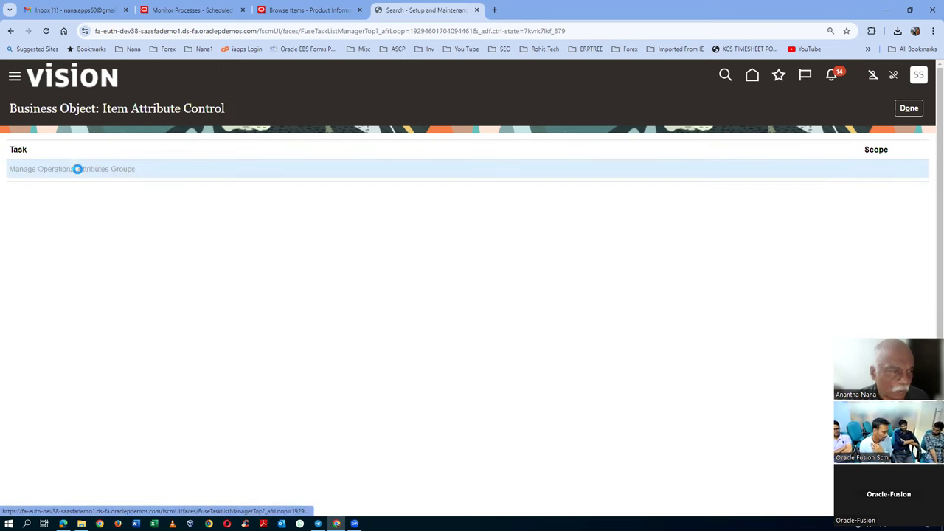
click(45, 198)
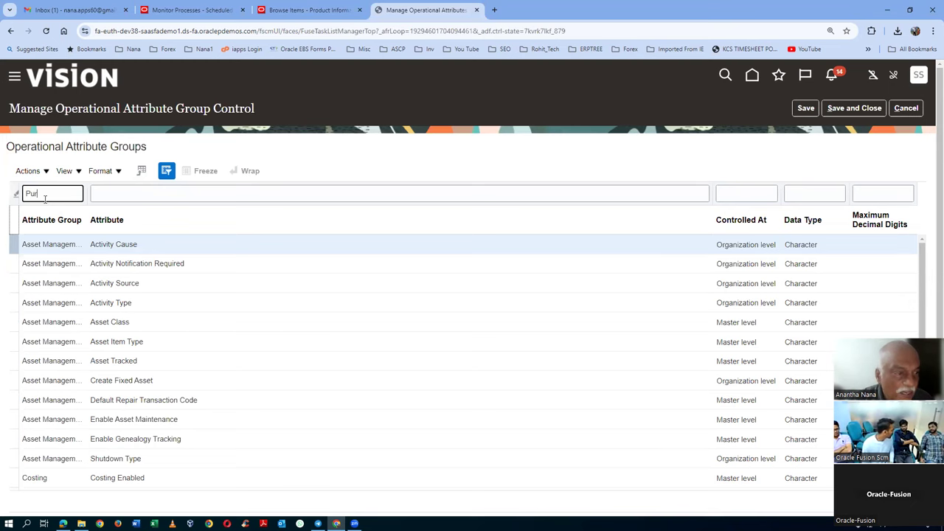
click(101, 197)
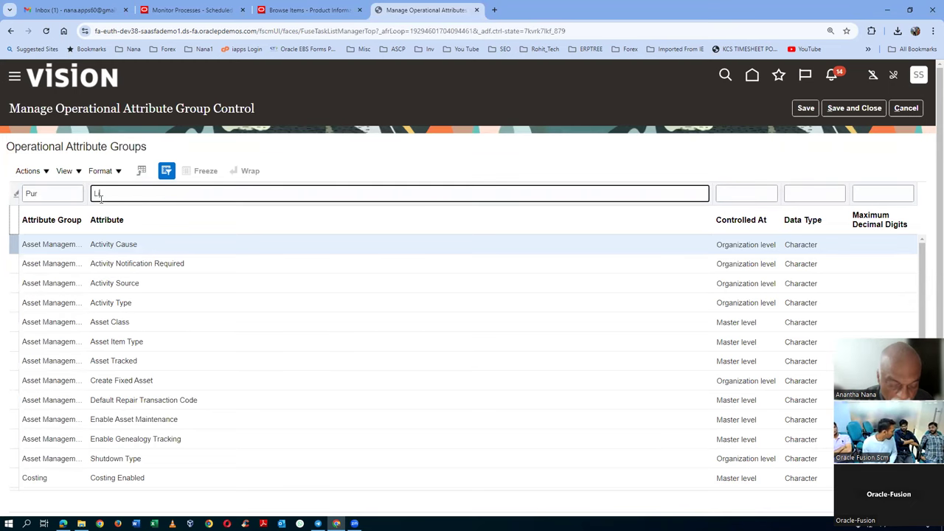
key(Return)
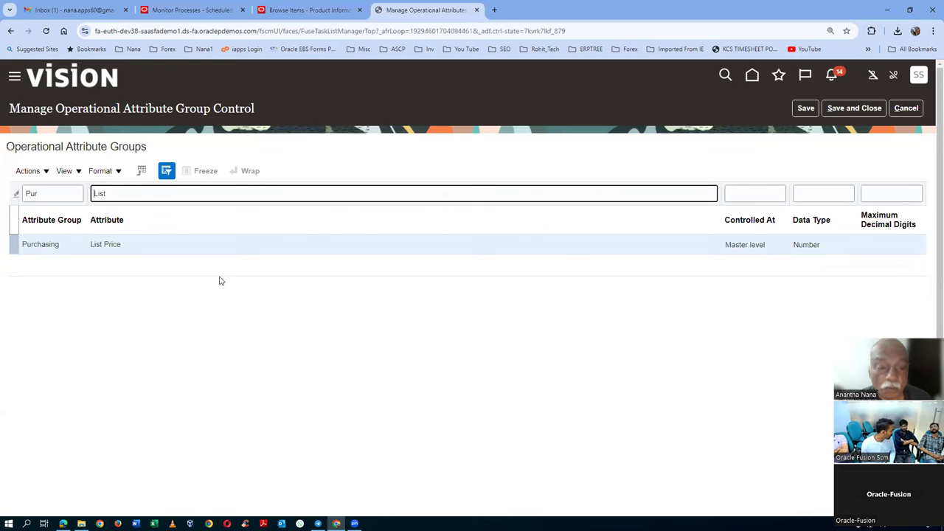
- Return to Browse Items and add the Purchasing attribute List Price to the selected columns of the search results
click(190, 9)
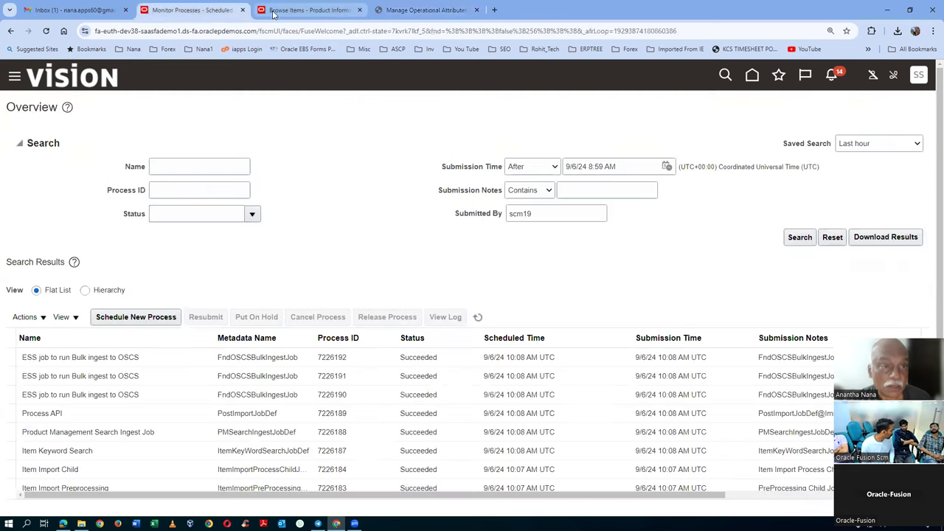
click(309, 10)
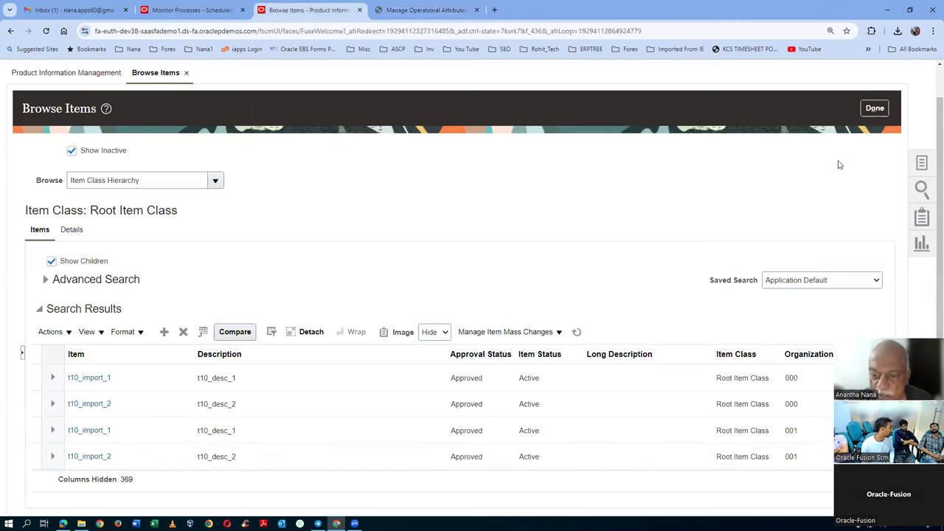
click(90, 334)
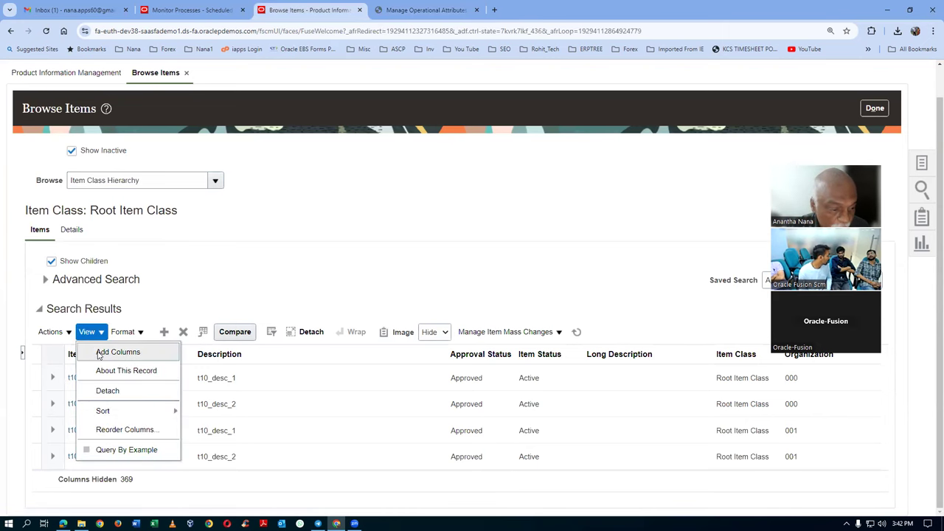
click(110, 353)
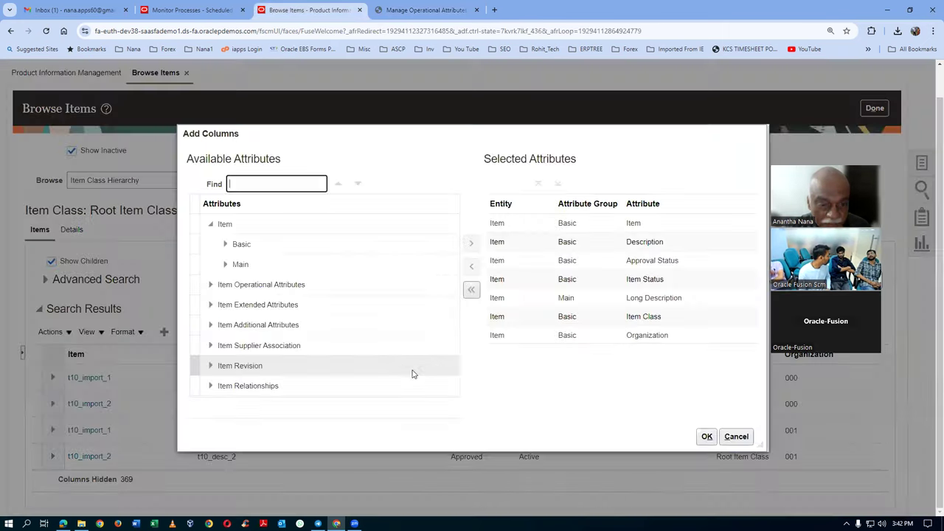
text(List P)
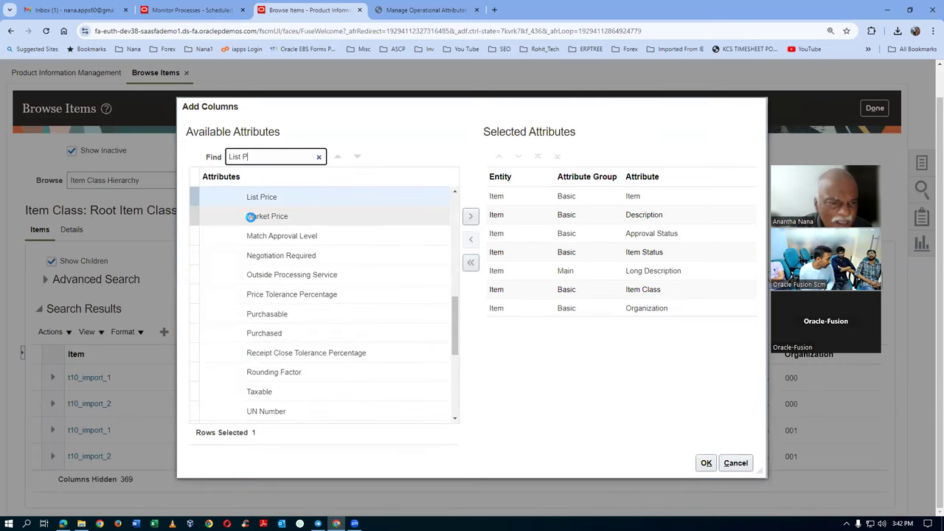
click(264, 198)
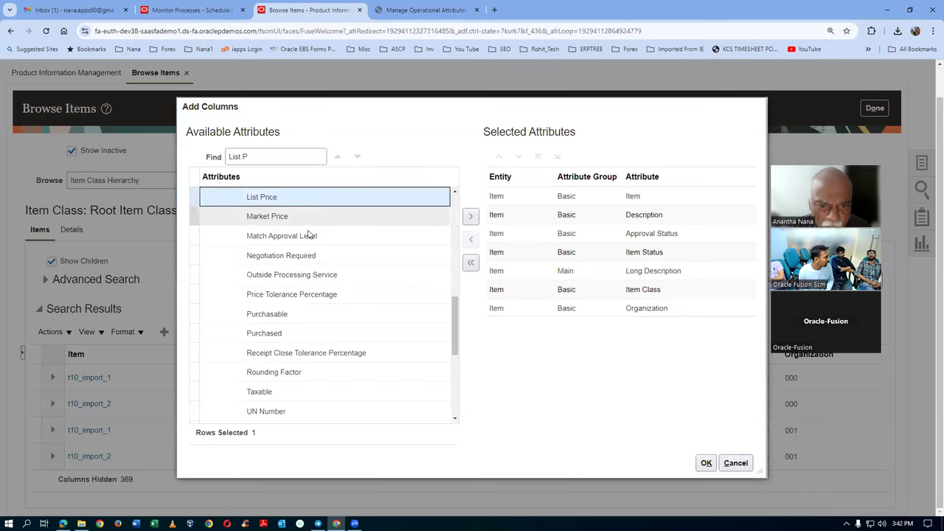
click(471, 216)
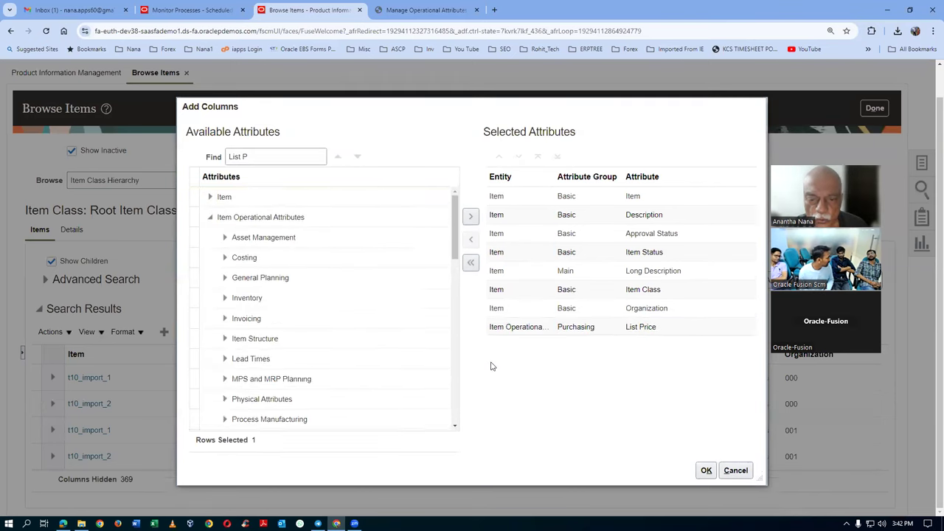
- Reorder the selected attributes so List Price comes directly after Item, and apply the column changes
click(619, 323)
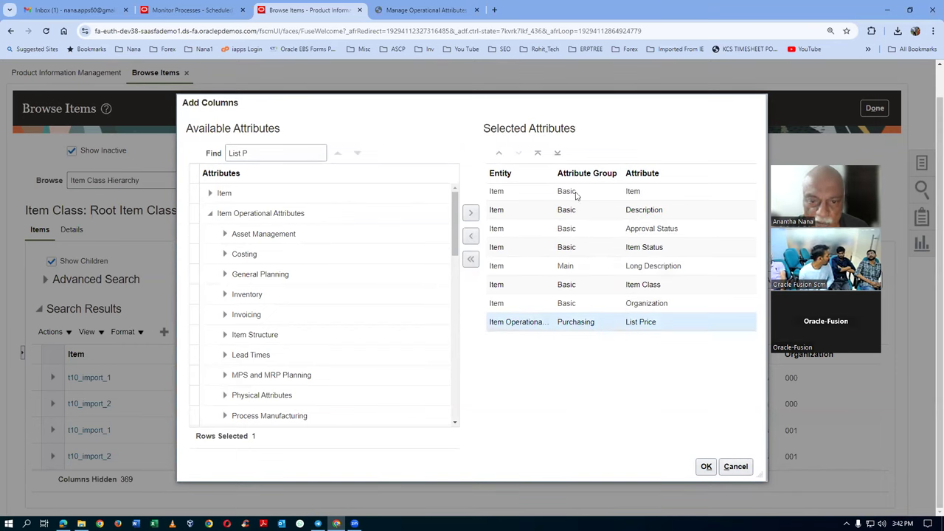
click(500, 155)
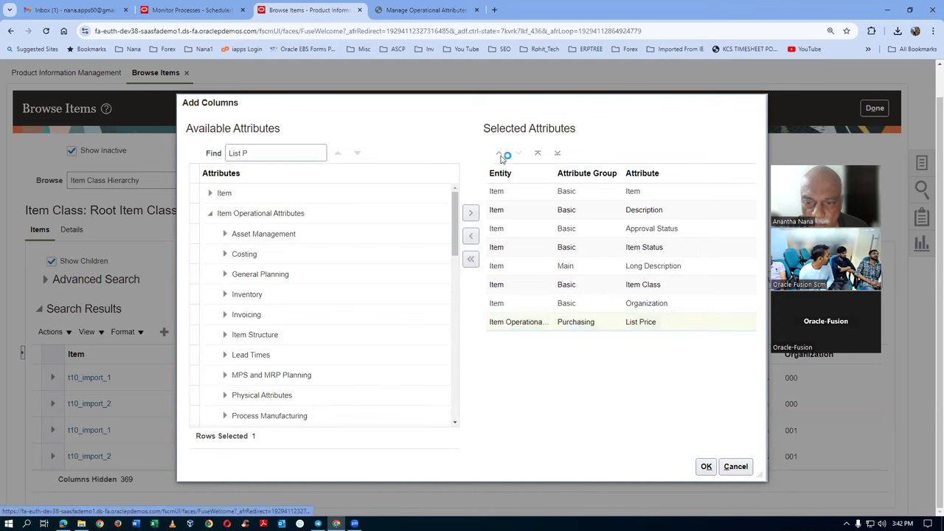
click(500, 155)
click(500, 155)
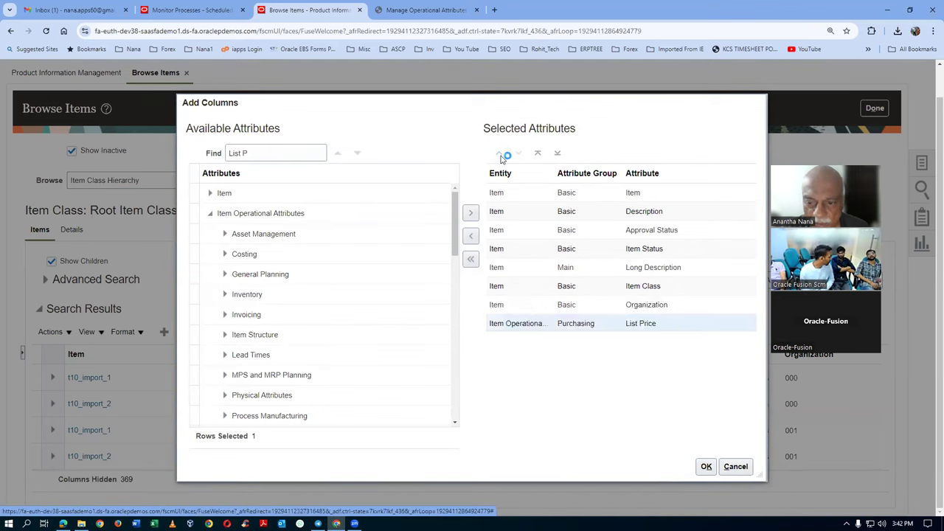
click(611, 304)
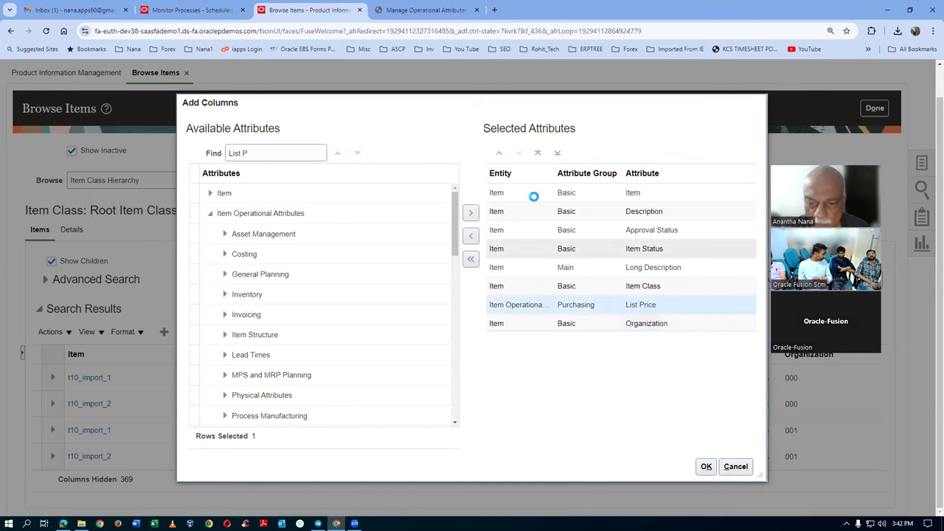
click(499, 155)
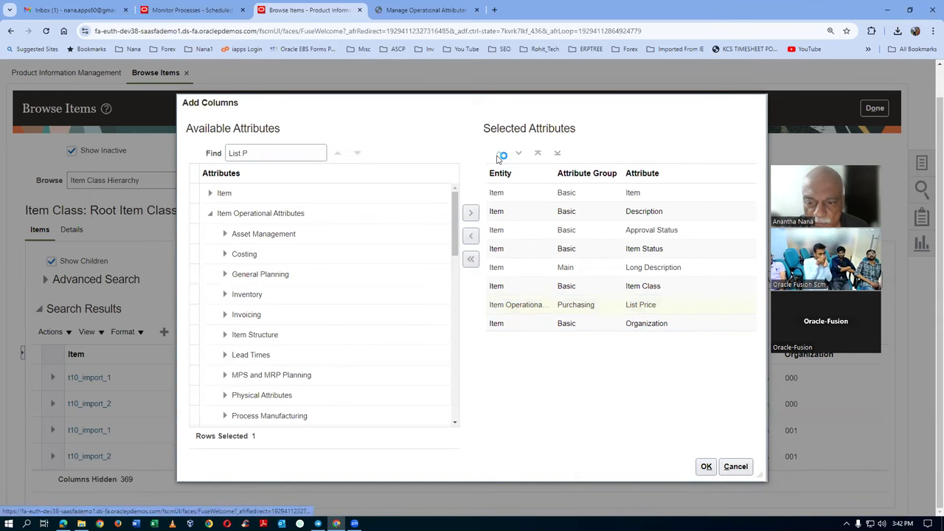
click(590, 286)
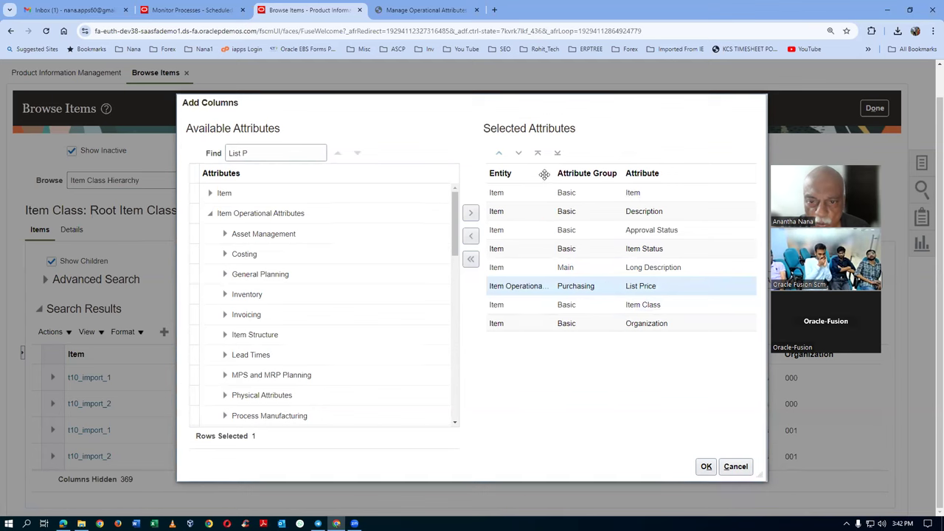
click(538, 153)
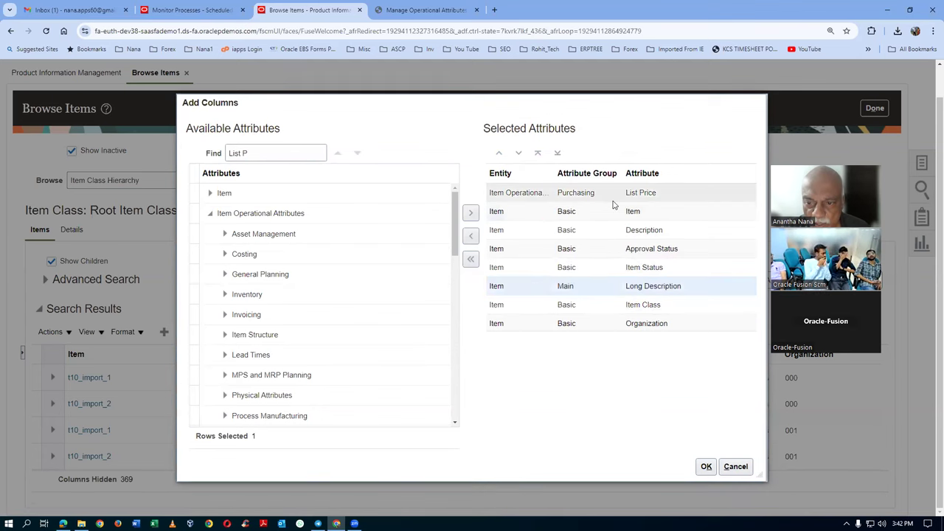
click(546, 194)
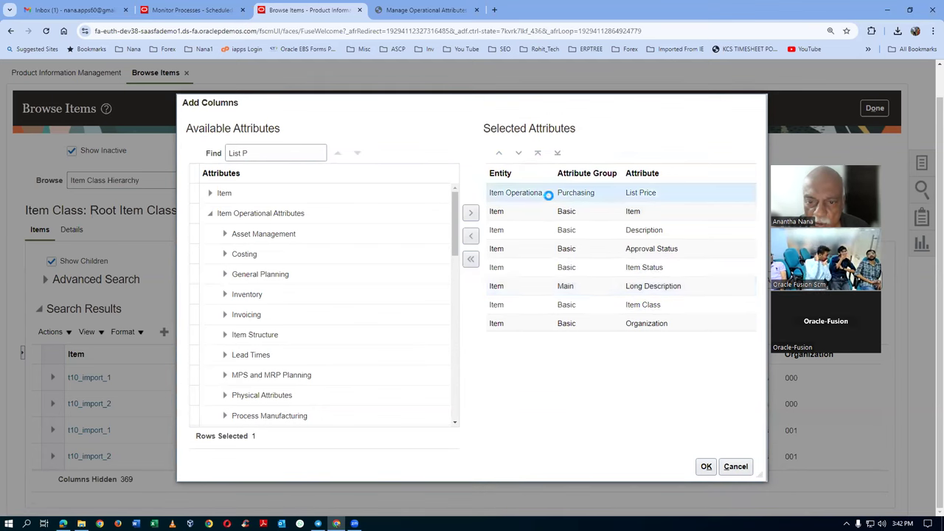
click(518, 153)
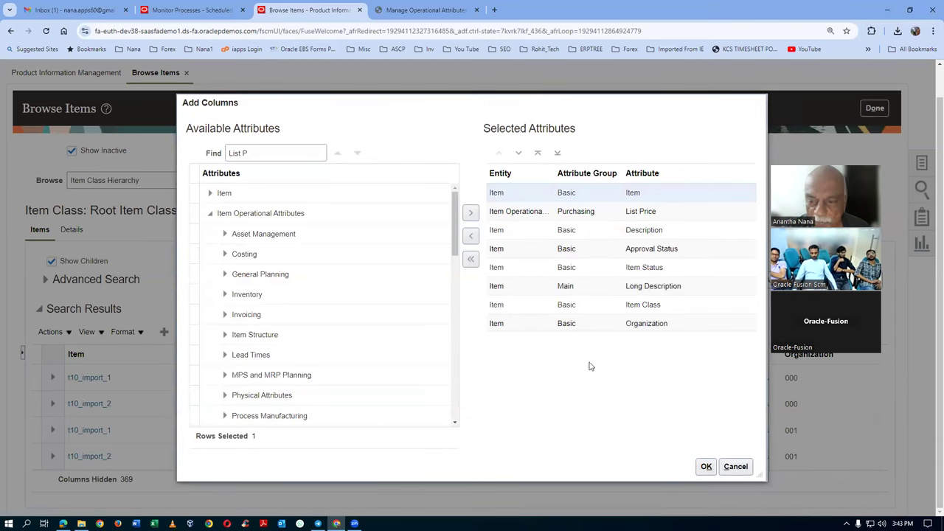
click(706, 466)
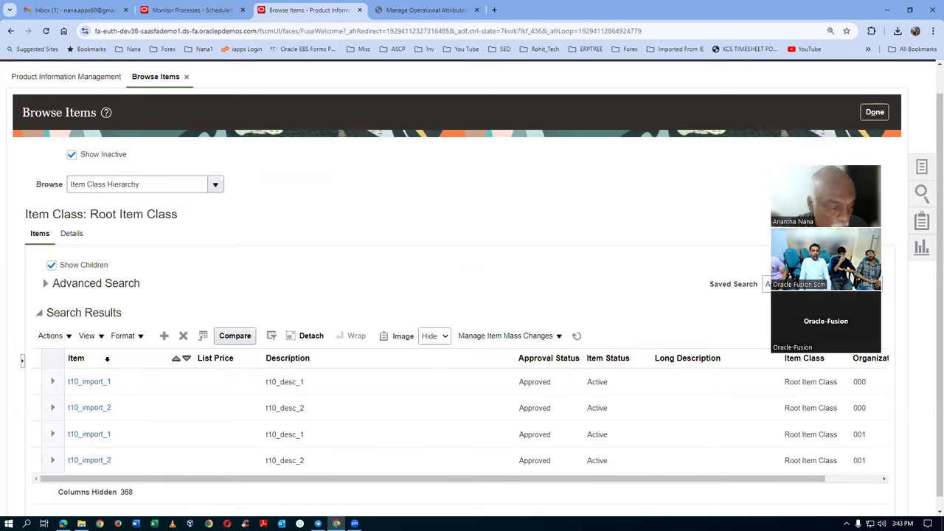
- Select all t10_import rows in the search results and open Edit Item Attributes under Manage Item Mass Changes
click(35, 357)
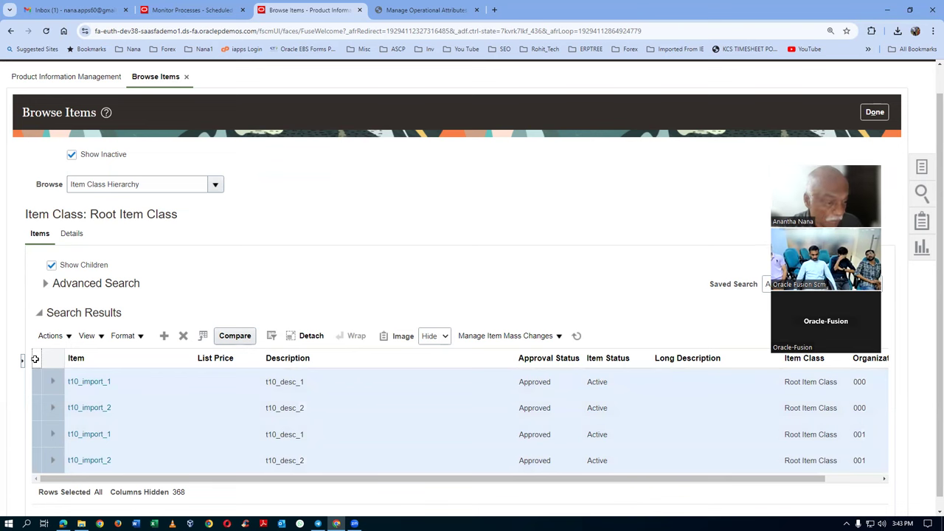
click(50, 335)
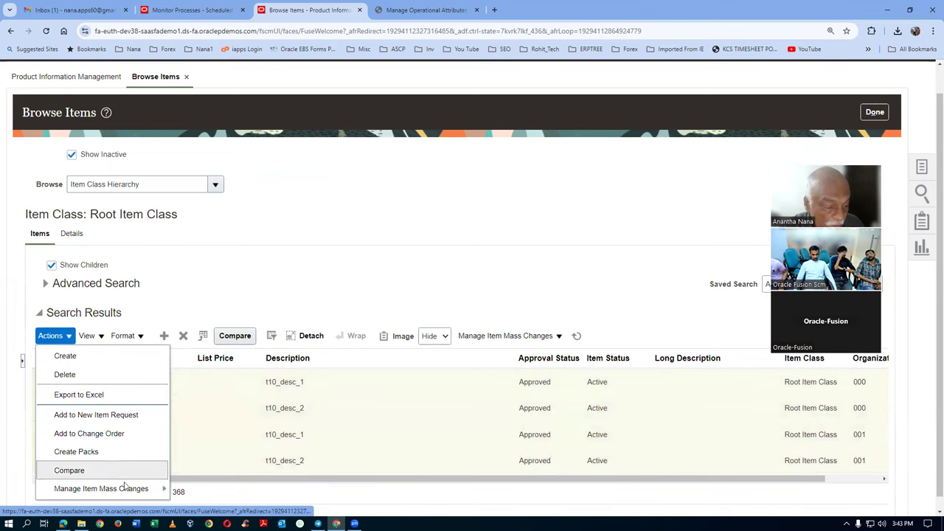
mouse_move(124, 491)
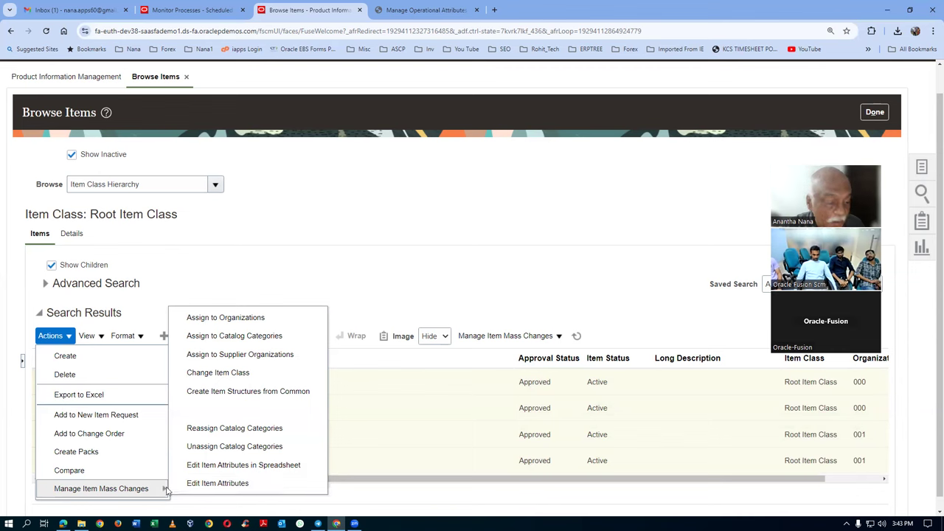
click(215, 484)
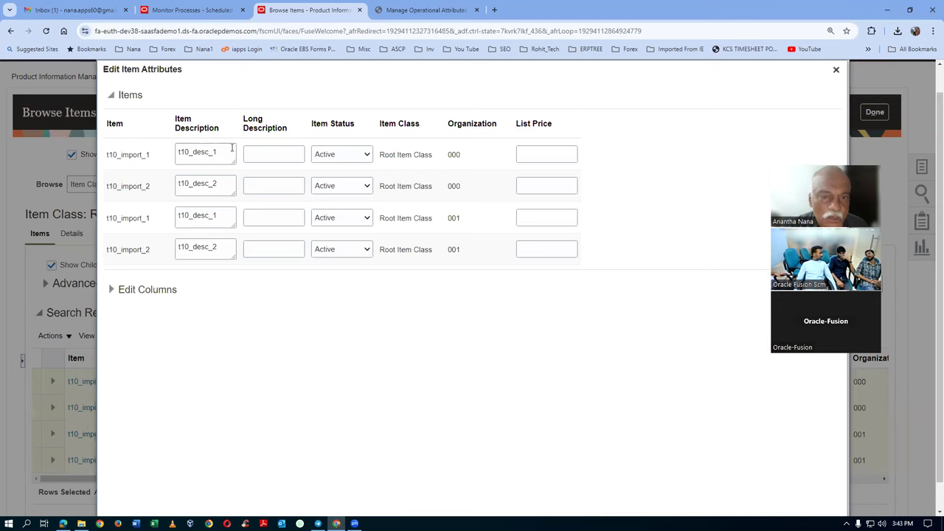
- Set List Price to 1 and 2 for t10_import_1 and t10_import_2 in organization 000, and to 3 and 4 in organization 001
click(549, 158)
text(1)
click(548, 180)
click(534, 217)
text(3)
click(539, 243)
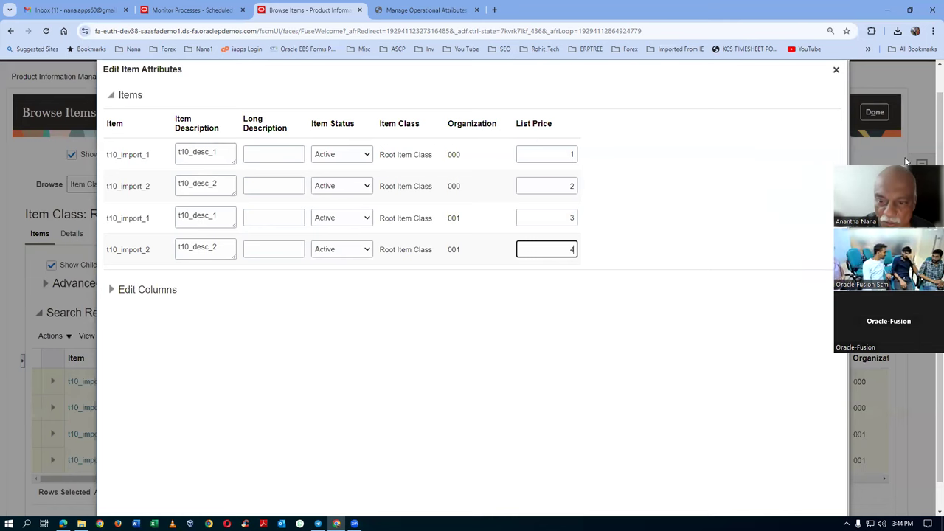
- Submit the item attribute mass change with the default process details and acknowledge the submission
scroll(722, 266, down, 2)
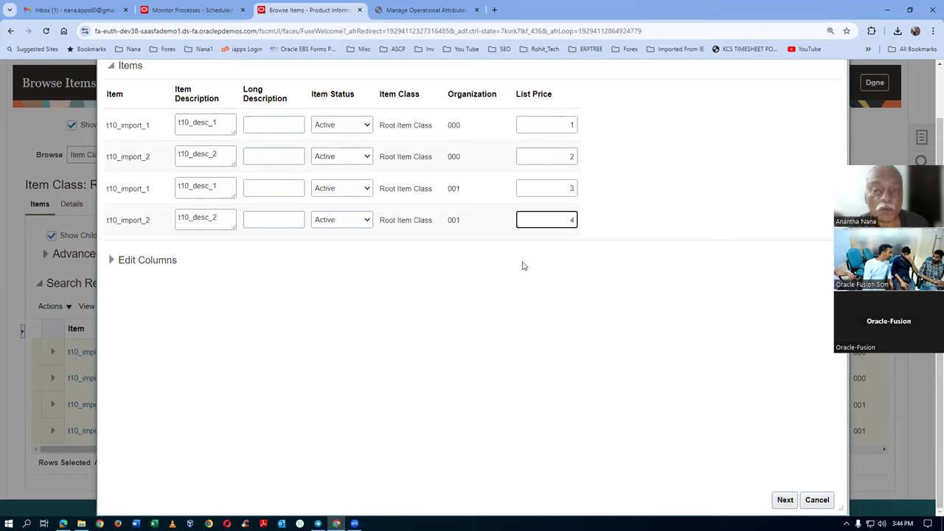
click(784, 501)
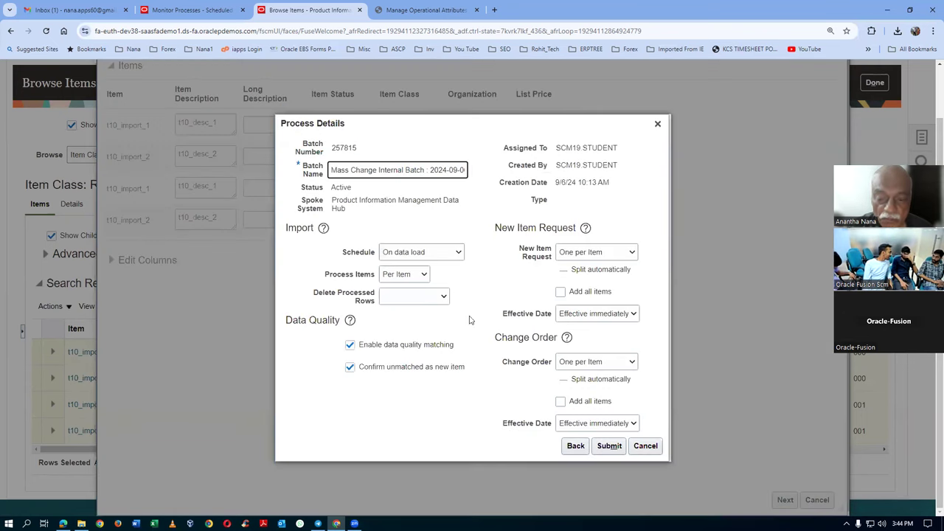
click(609, 446)
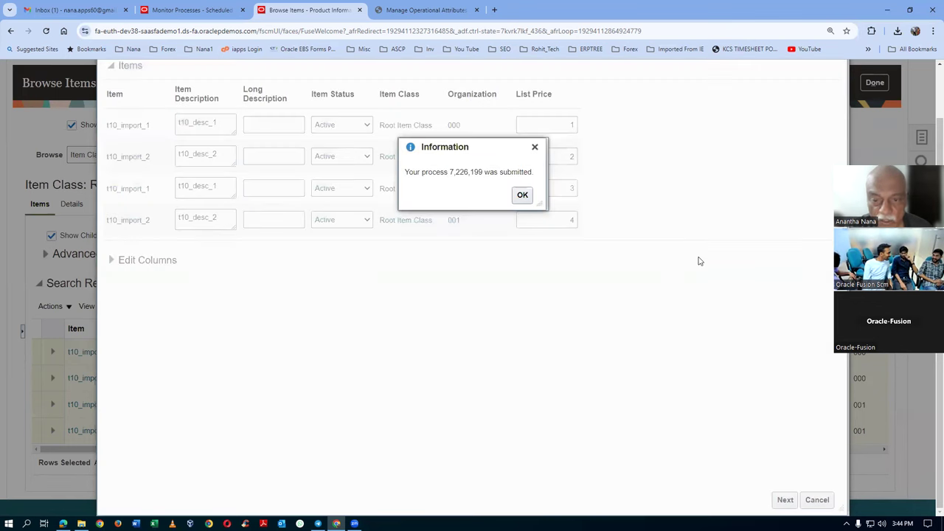
click(522, 196)
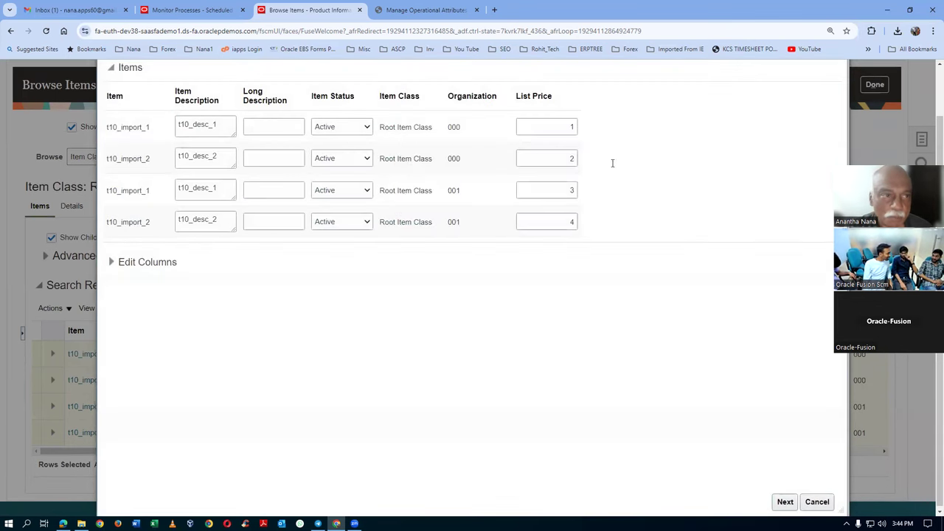
- Switch to the scheduled processes overview and refresh the list to check the newly submitted Item Import process
click(190, 10)
click(478, 318)
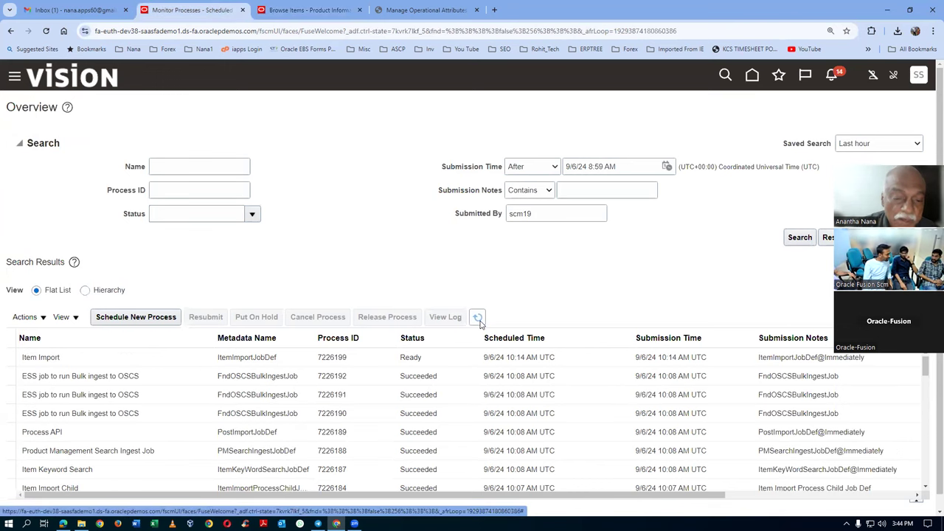
click(478, 318)
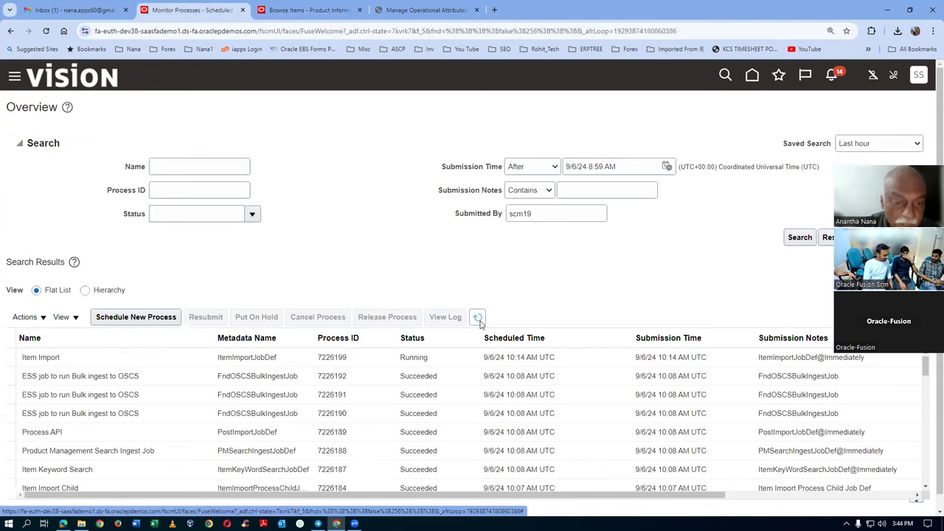
- Leave Manage Operational Attribute Group Control without saving and close the Item Attribute Control task list
click(426, 11)
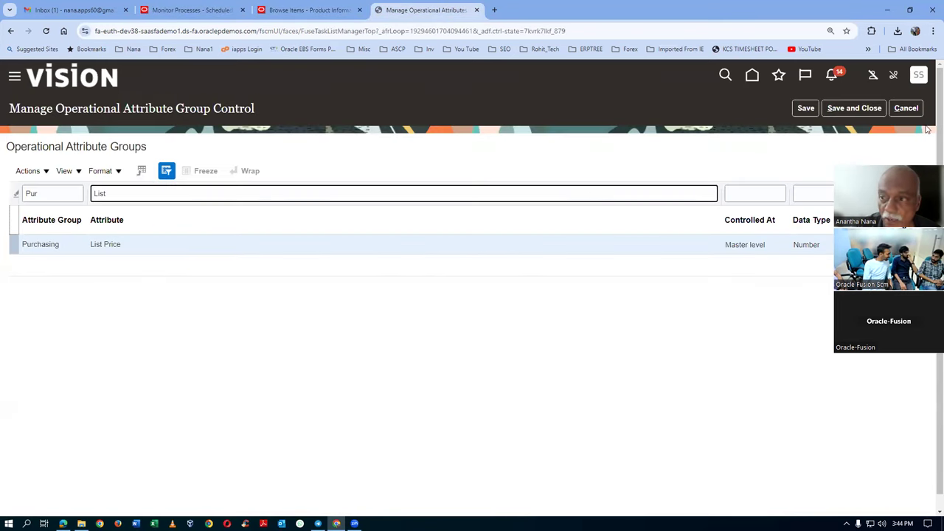
click(907, 108)
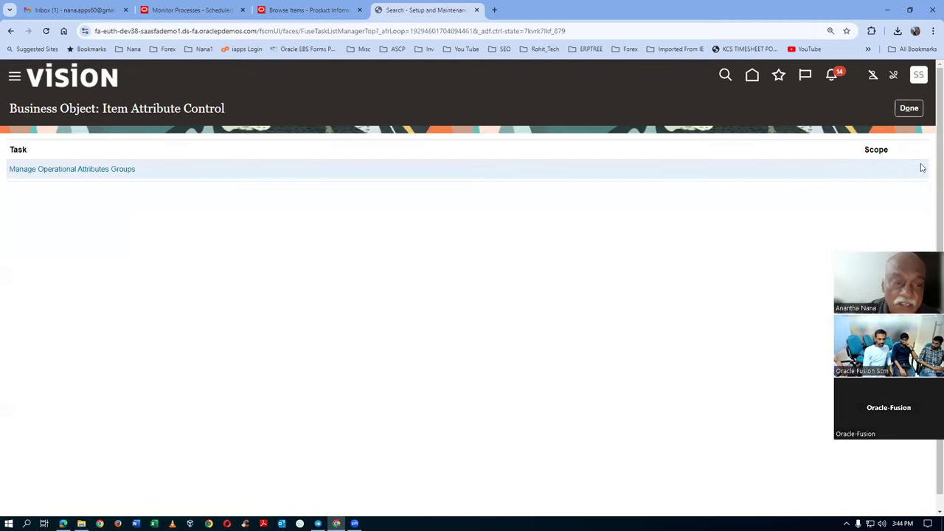
click(909, 108)
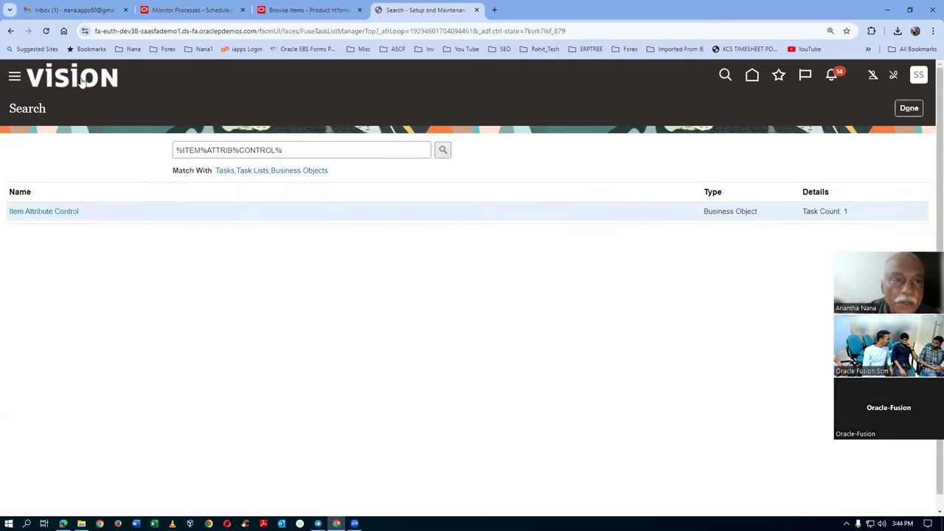
- Return to the scheduled processes overview and keep refreshing to monitor the Item Import process and its child jobs
click(180, 7)
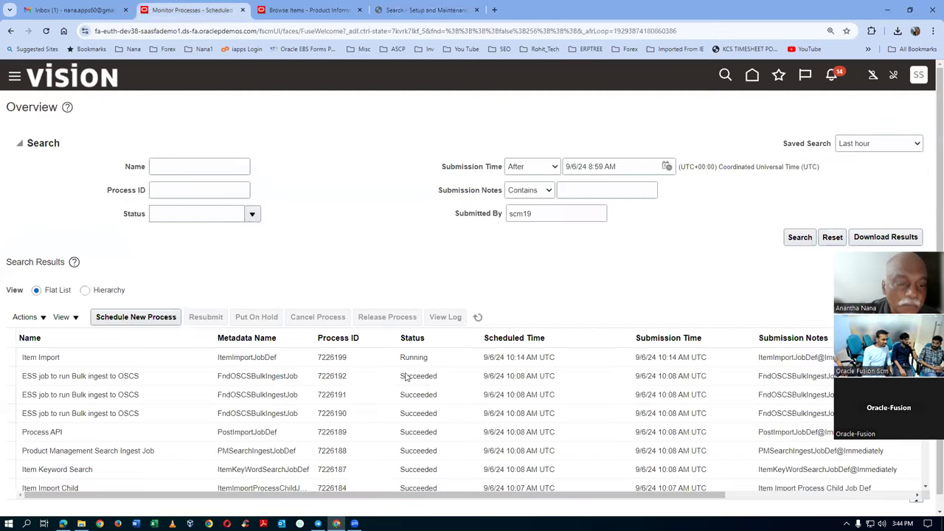
click(477, 319)
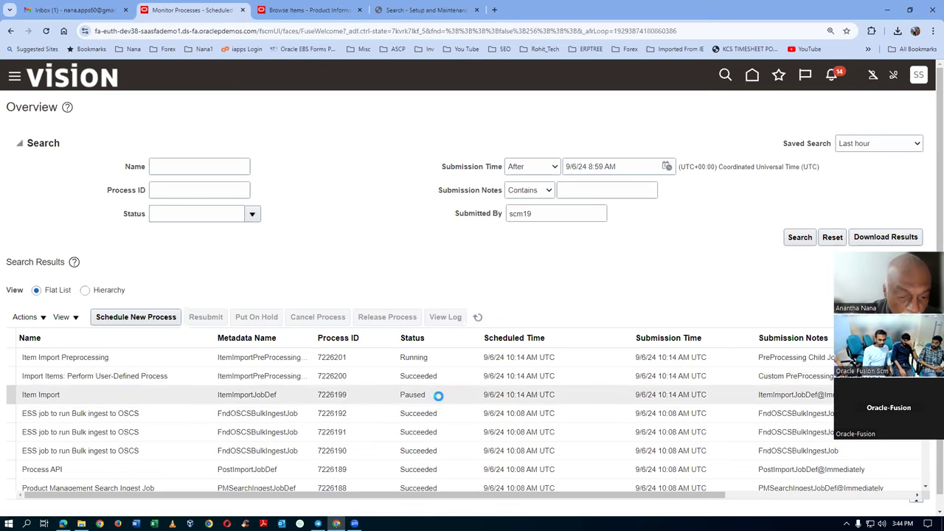
click(477, 319)
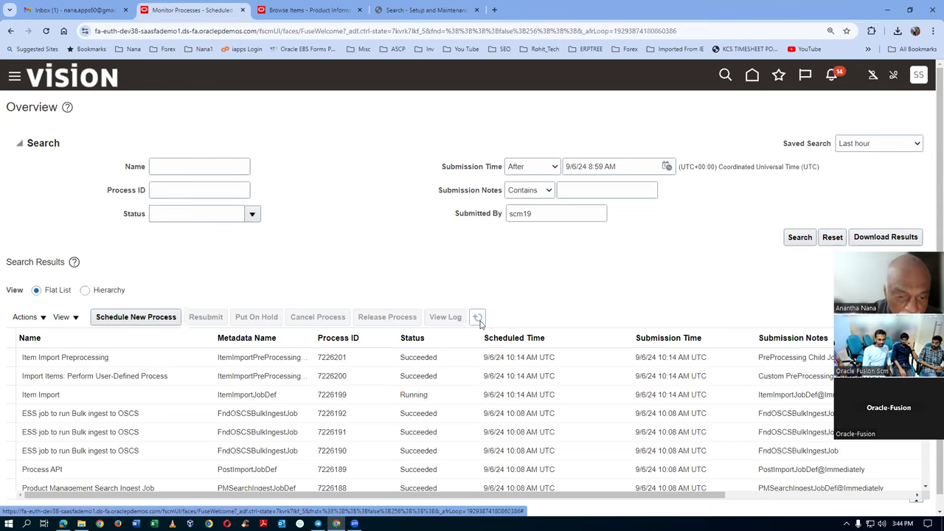
click(478, 319)
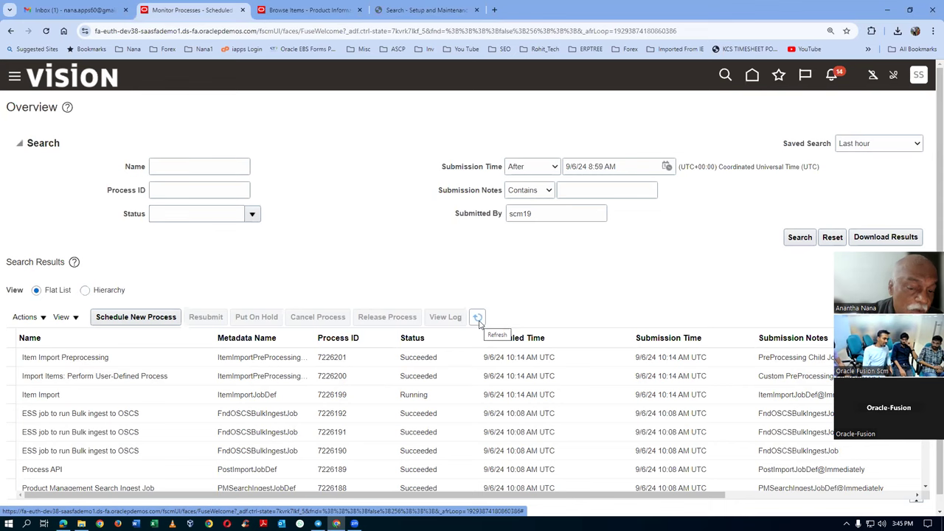
click(479, 318)
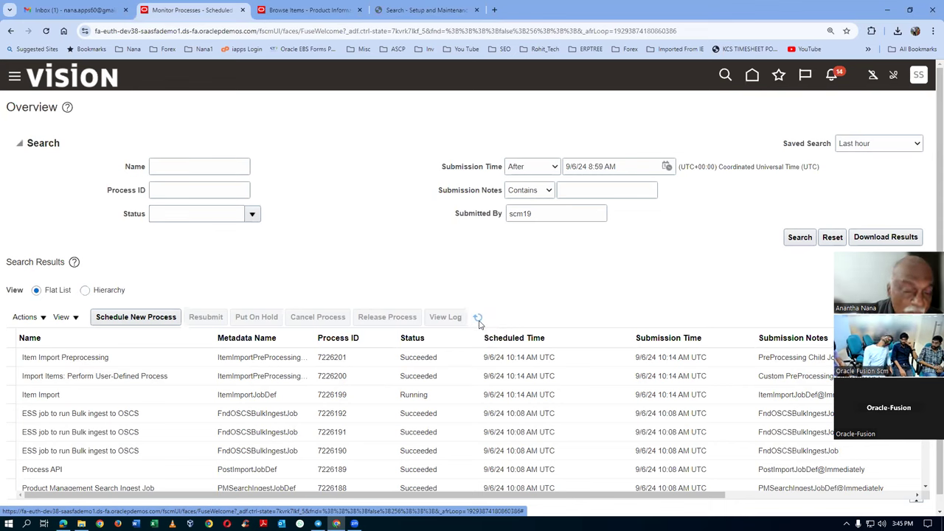
click(478, 318)
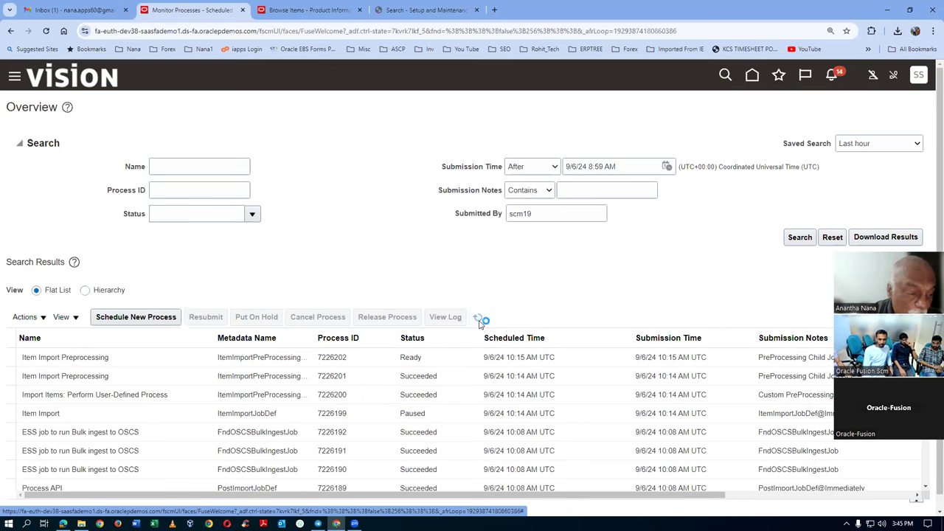
click(478, 318)
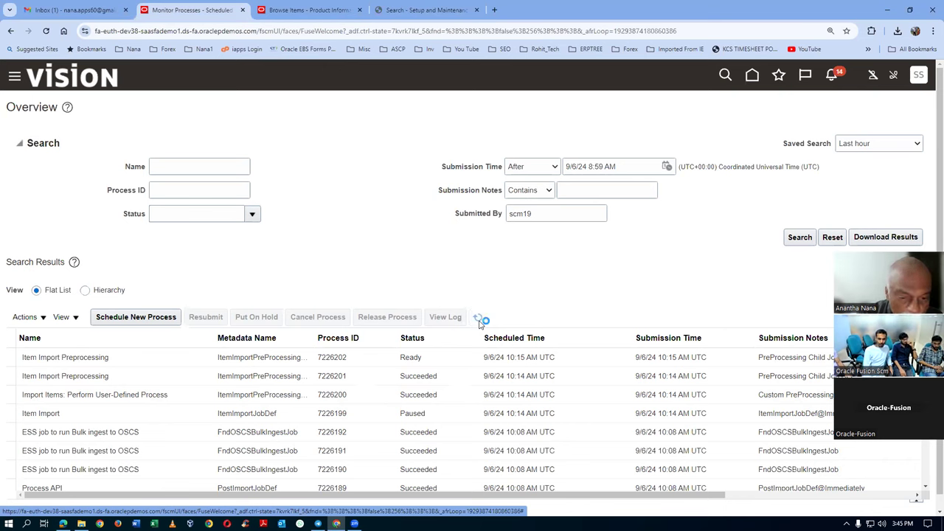
click(478, 319)
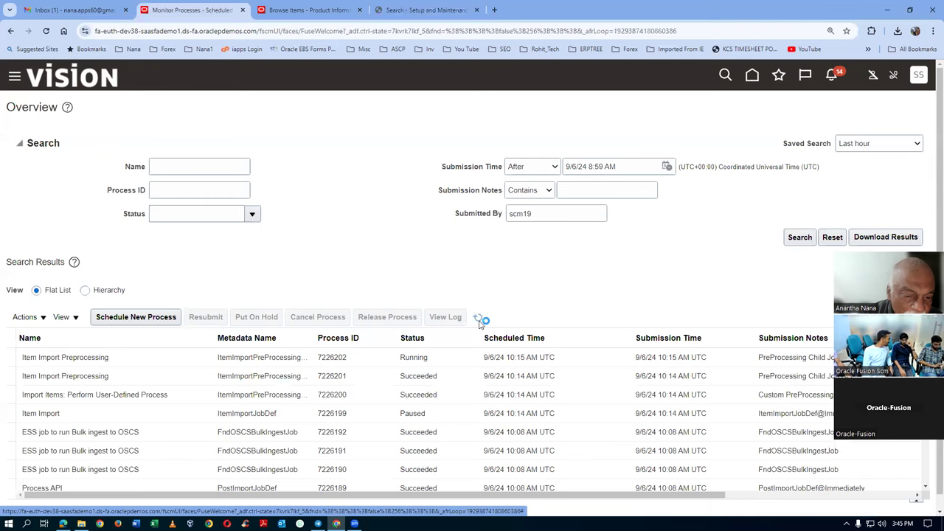
click(478, 319)
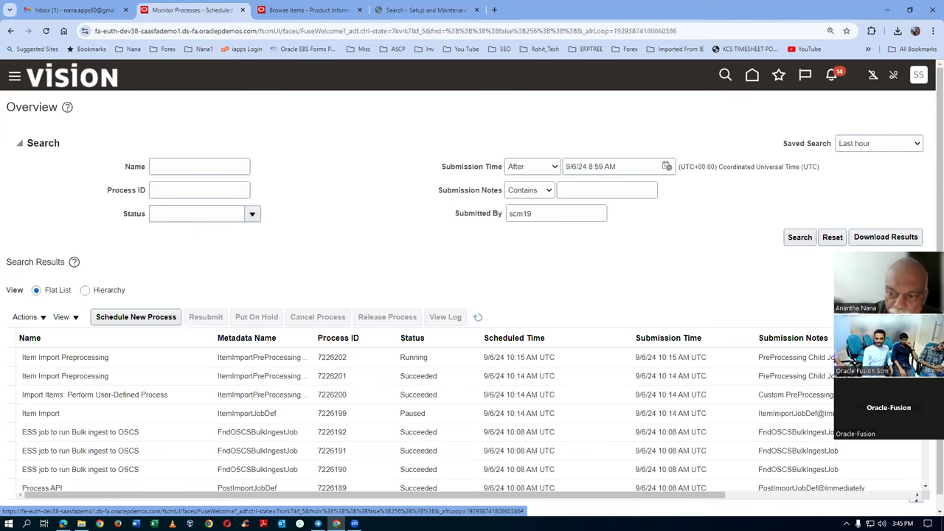
click(481, 318)
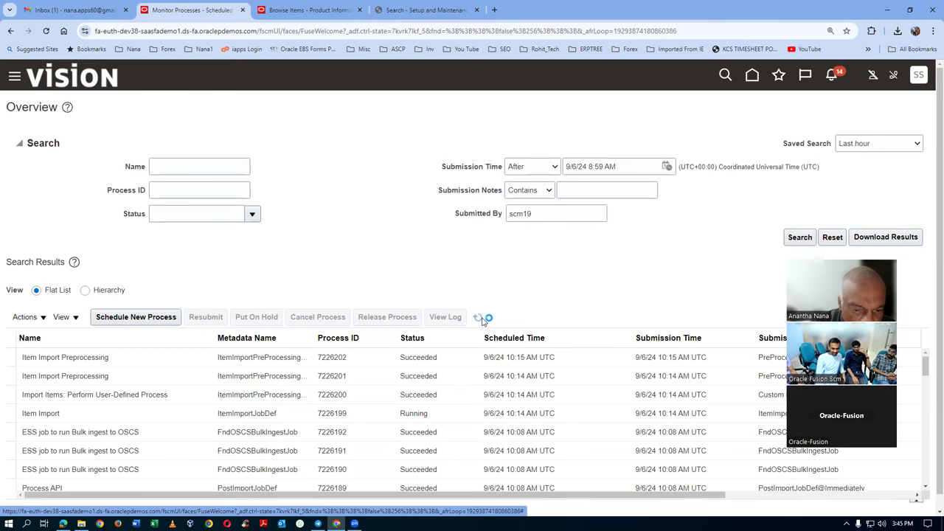
click(478, 317)
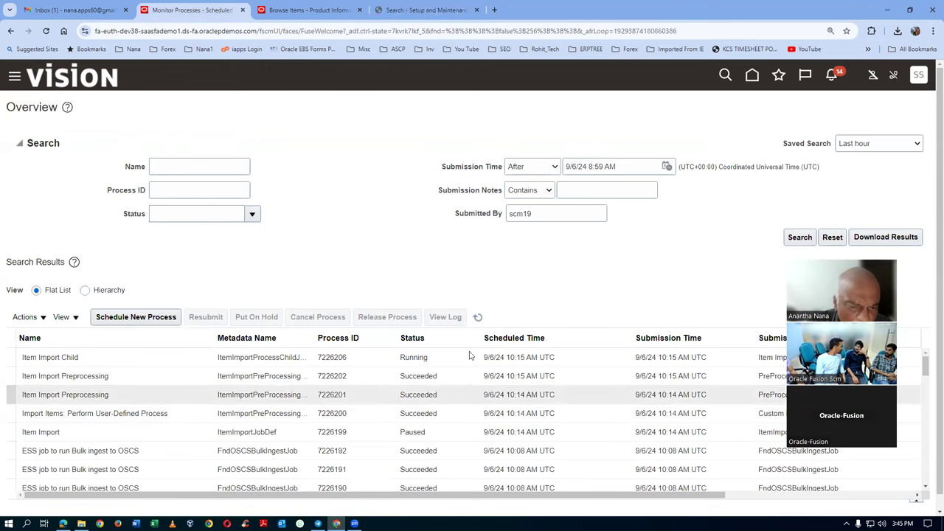
click(478, 317)
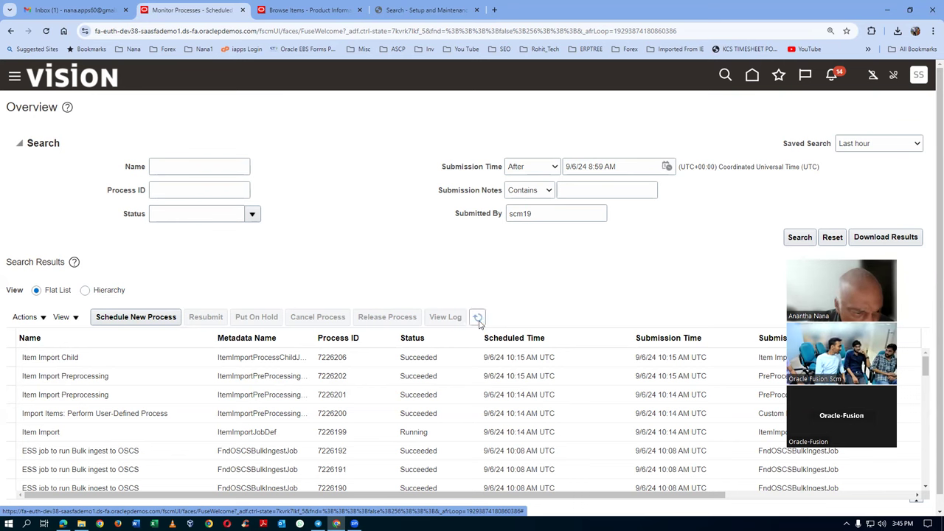
click(478, 318)
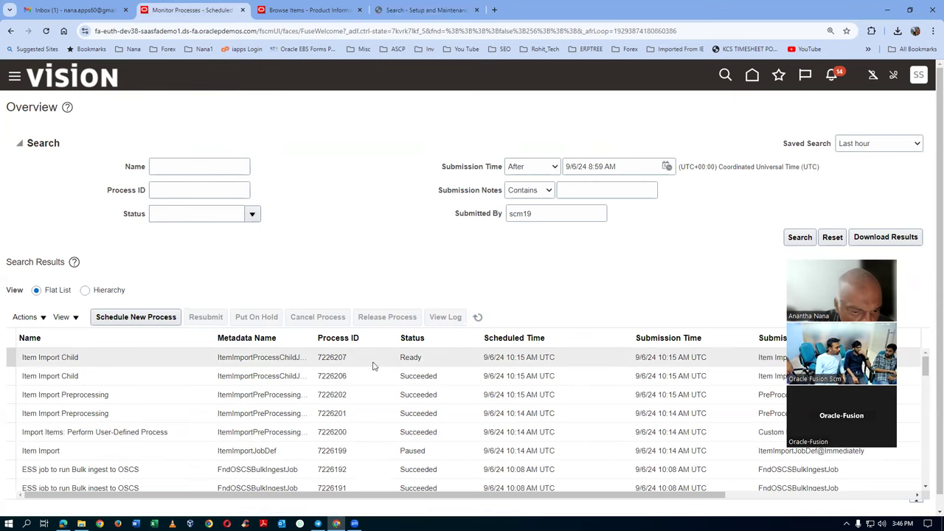
click(480, 319)
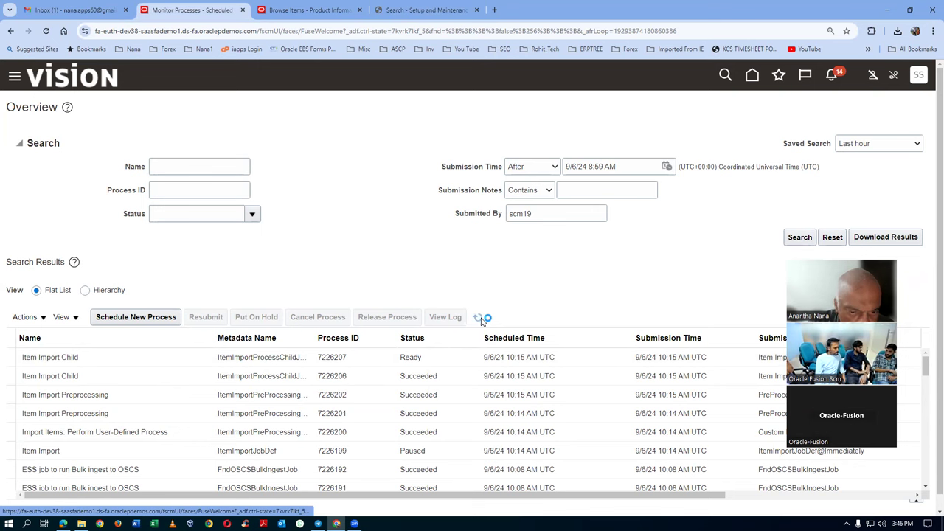
click(480, 318)
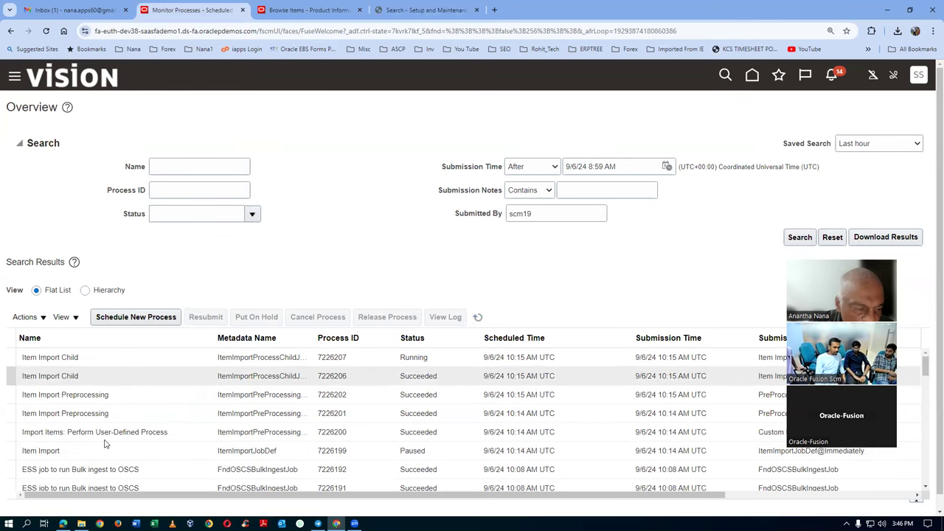
click(478, 319)
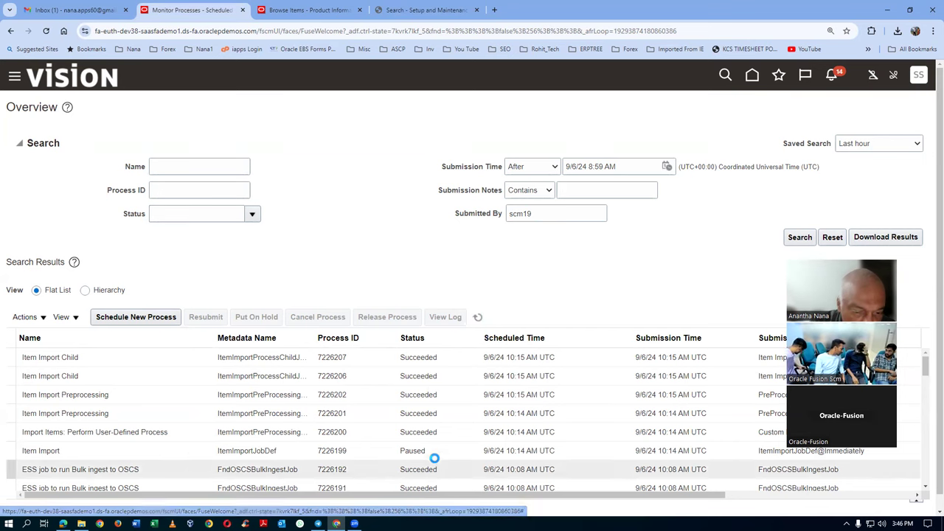
click(478, 317)
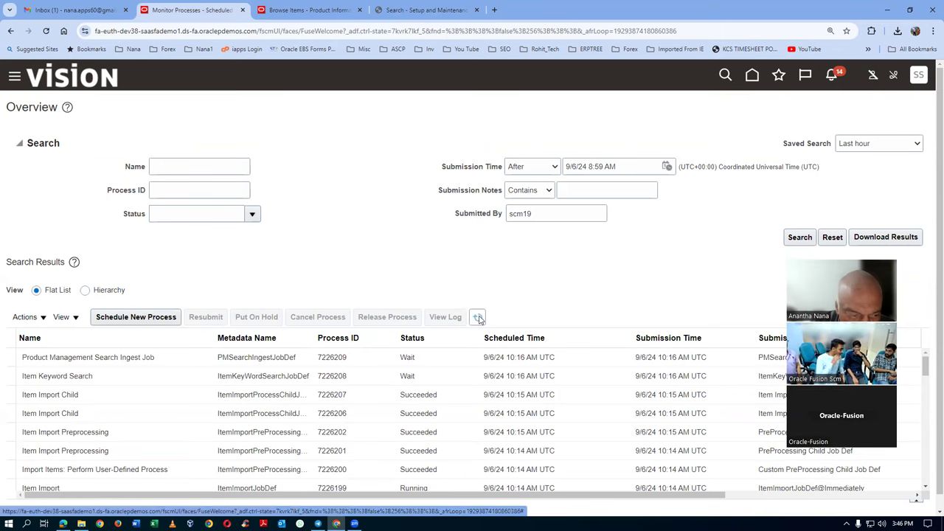
scroll(442, 465, down, 2)
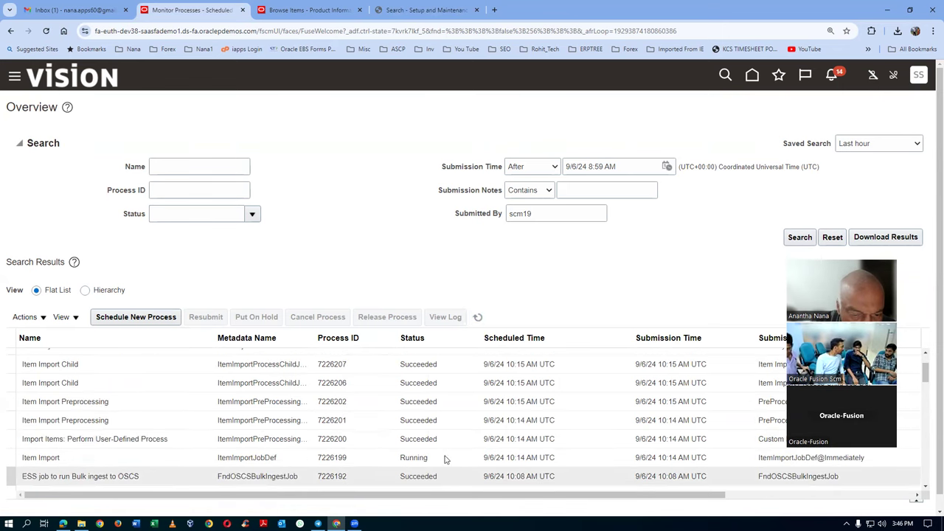
click(478, 318)
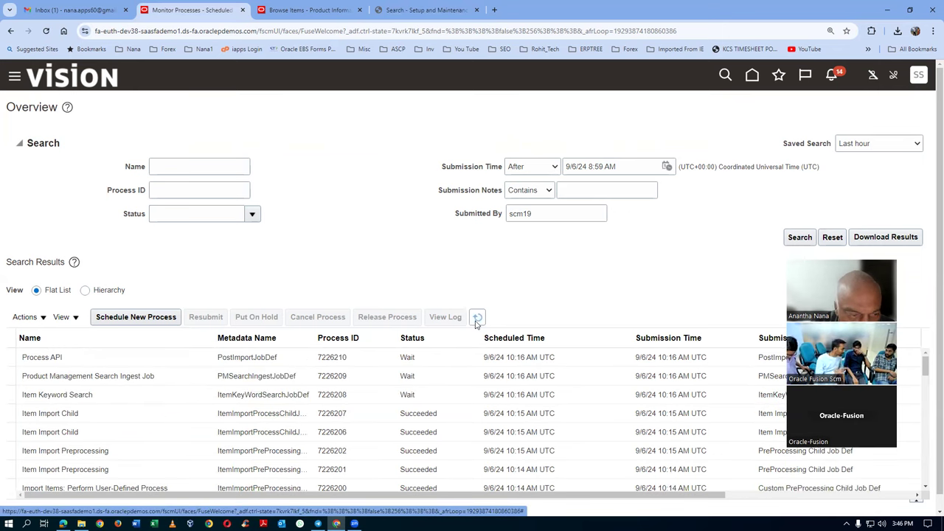
click(477, 318)
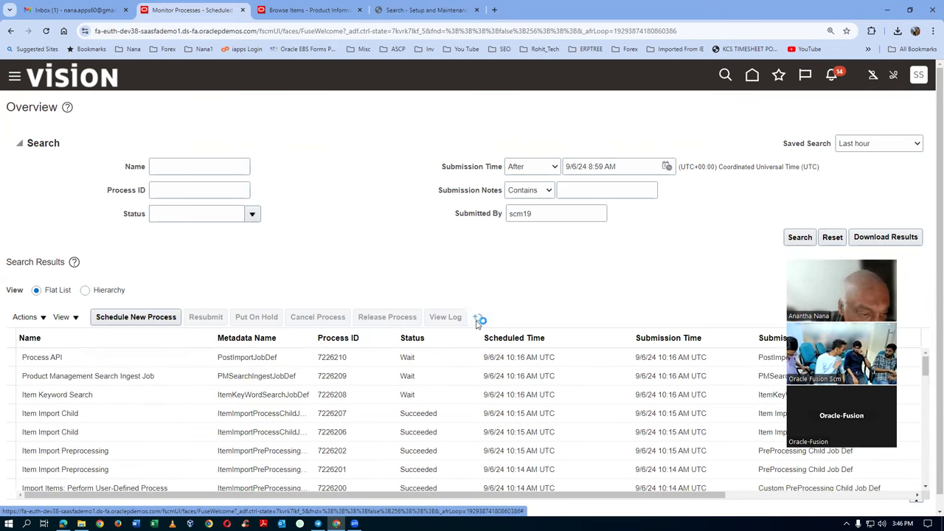
click(479, 322)
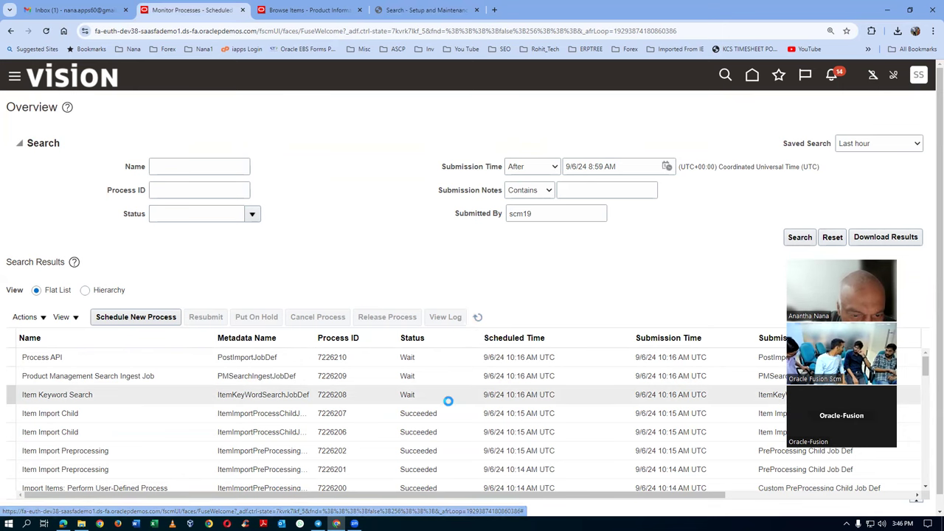
- Leave the setup task search and open the Product Information Management Data Hub import batches from the Product Information Management work area
scroll(449, 404, down, 1)
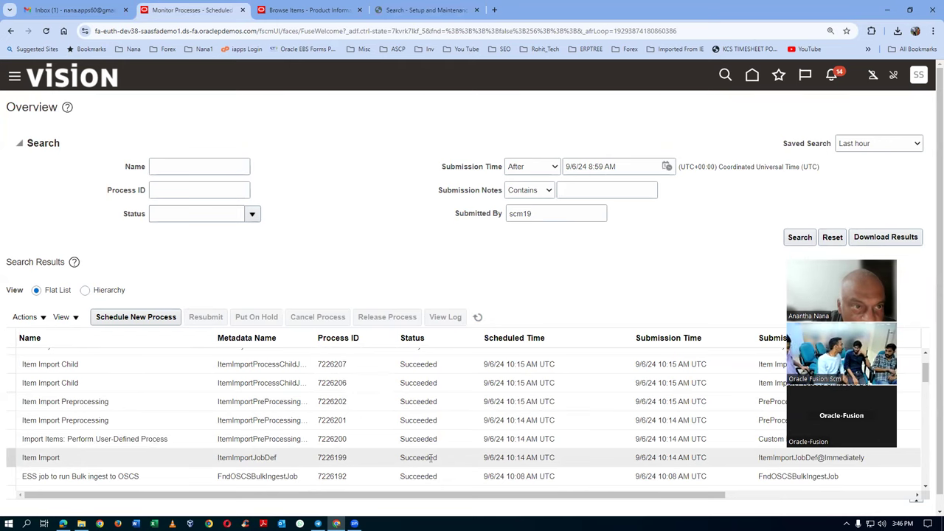
click(404, 12)
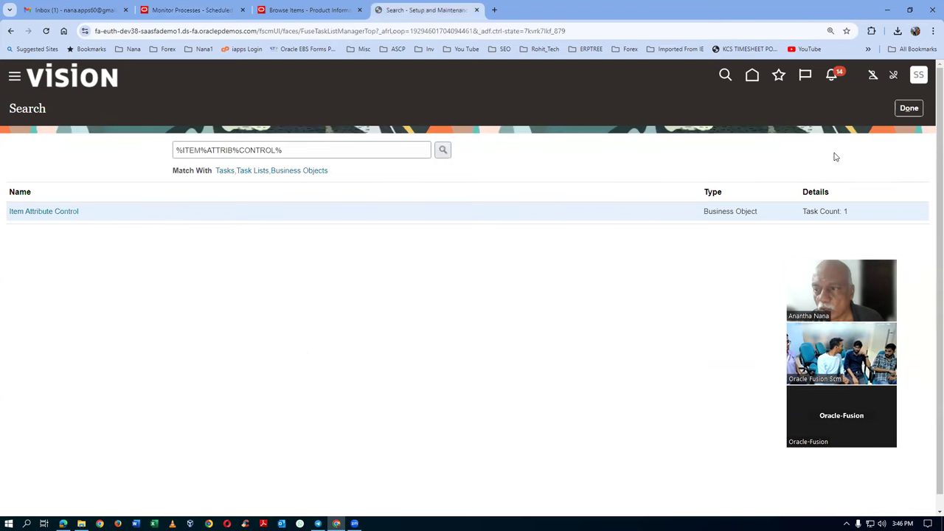
click(914, 108)
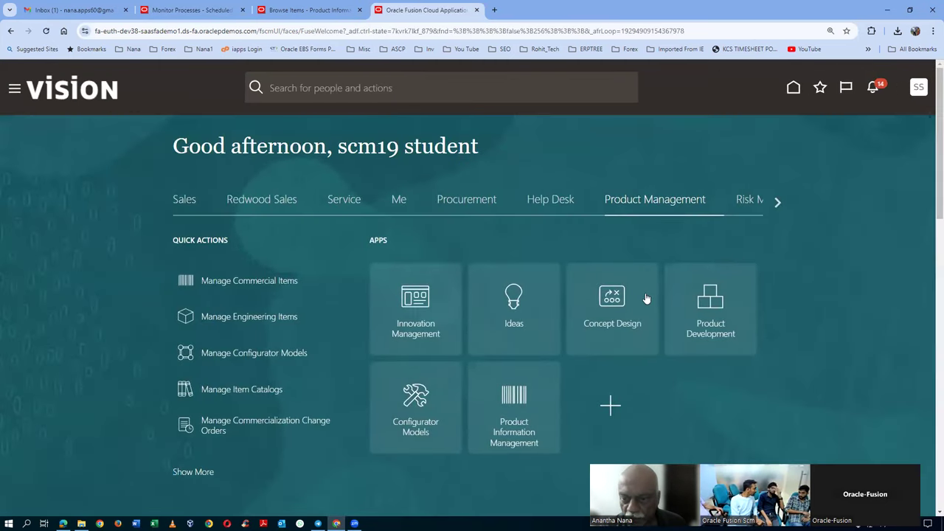
click(522, 438)
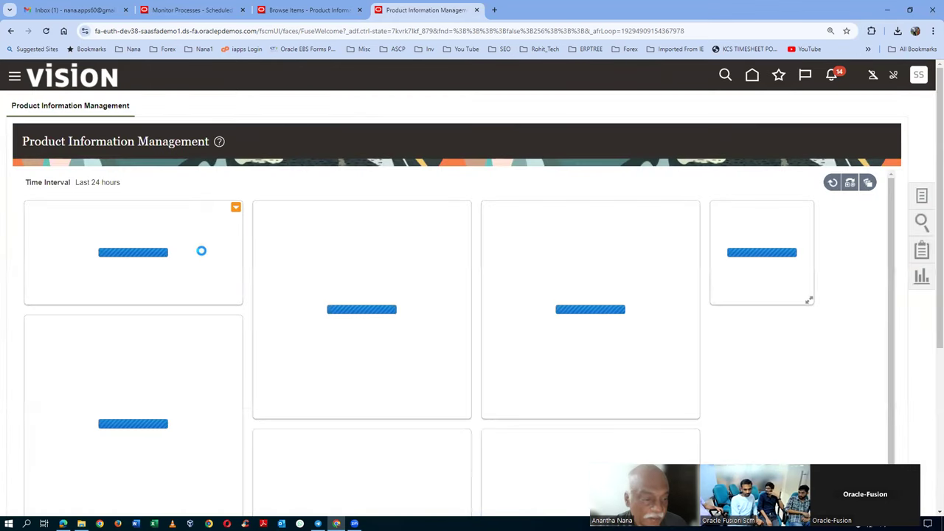
mouse_move(126, 396)
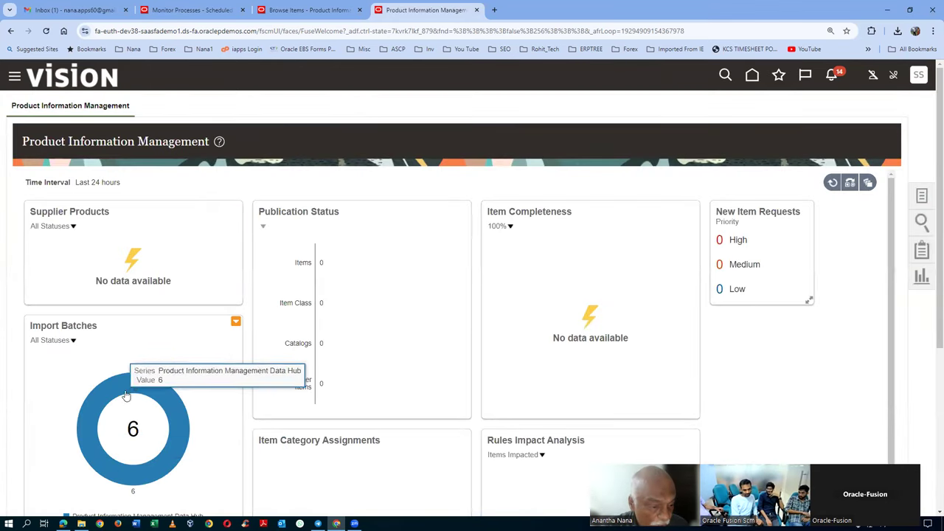
click(126, 396)
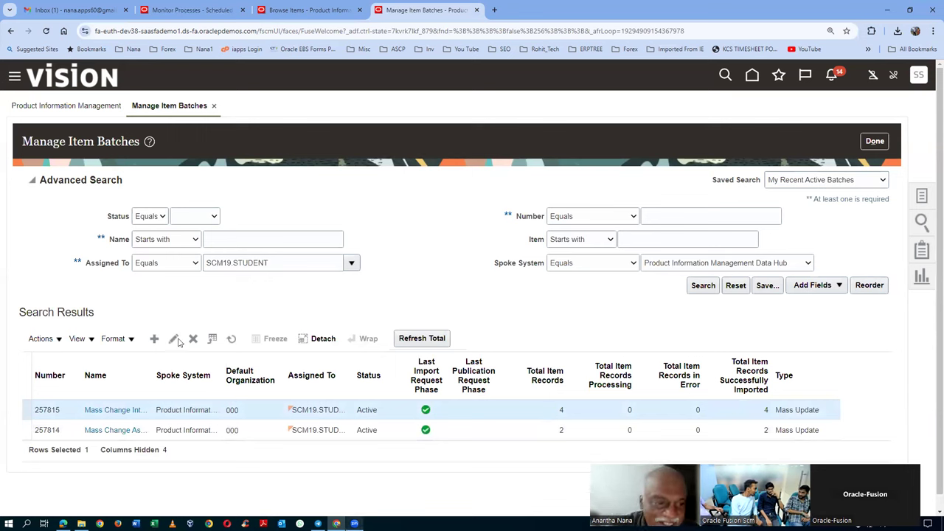
- Rerun the item batch search repeatedly with the My Recent Active Batches criteria to look for the latest mass change batch
click(703, 287)
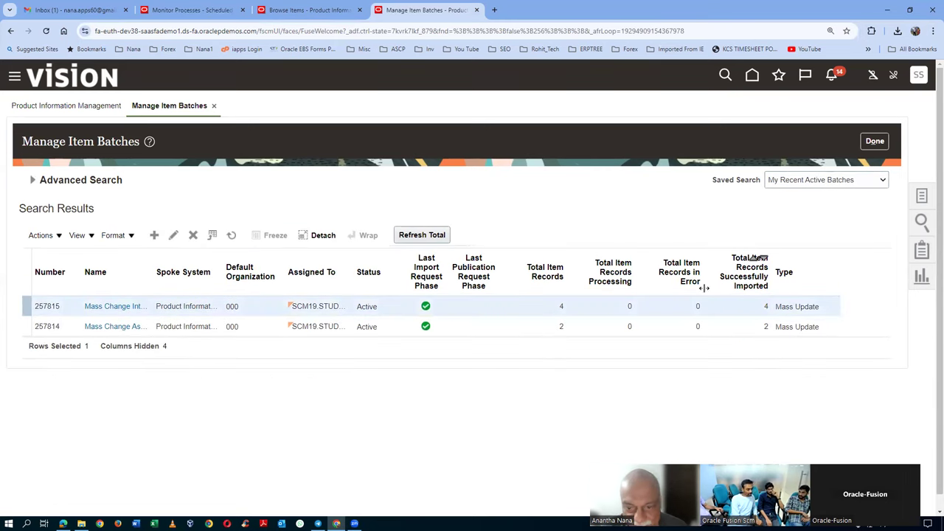
click(33, 180)
click(703, 286)
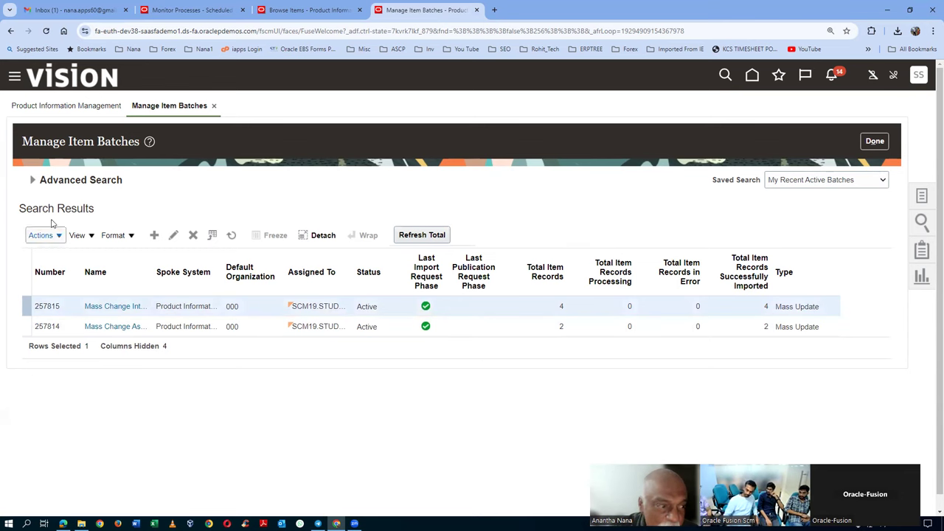
click(32, 182)
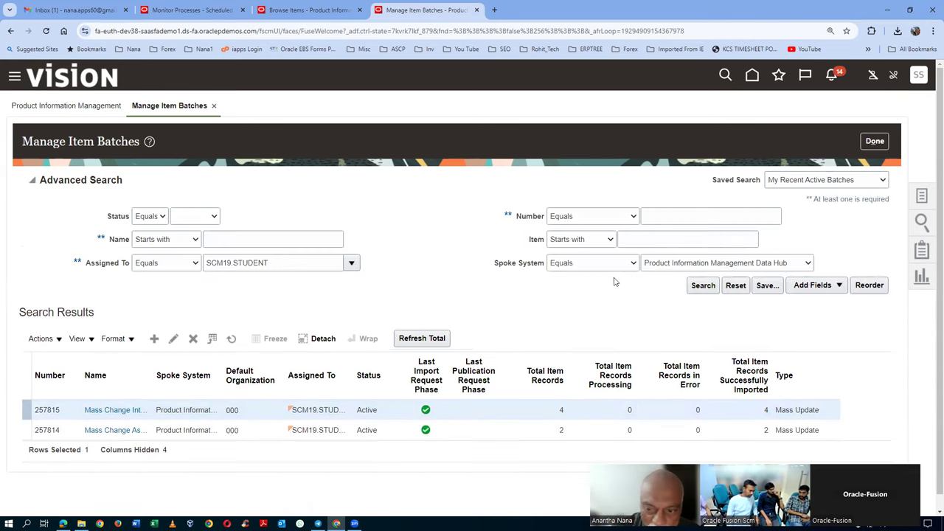
click(704, 286)
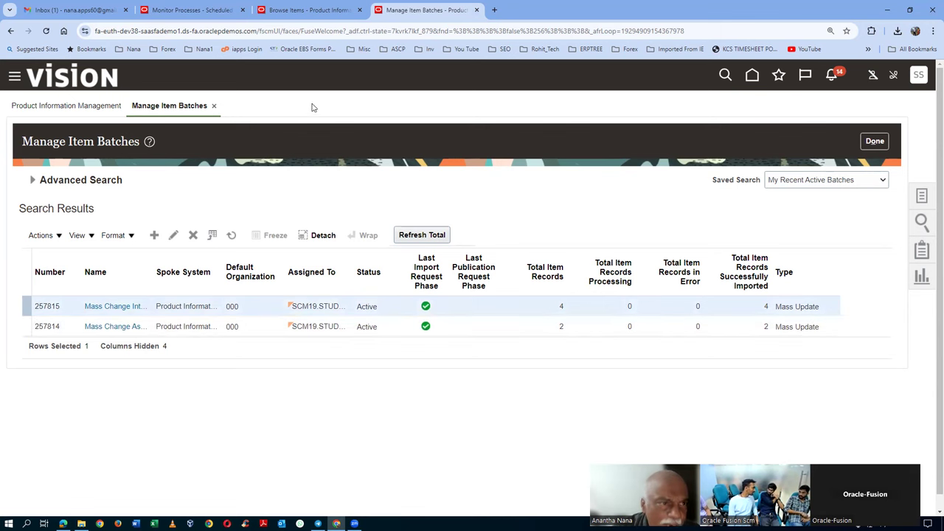
- Cross-check the Item Import process in the scheduled processes overview against the item batches, and refresh the batch search
click(199, 10)
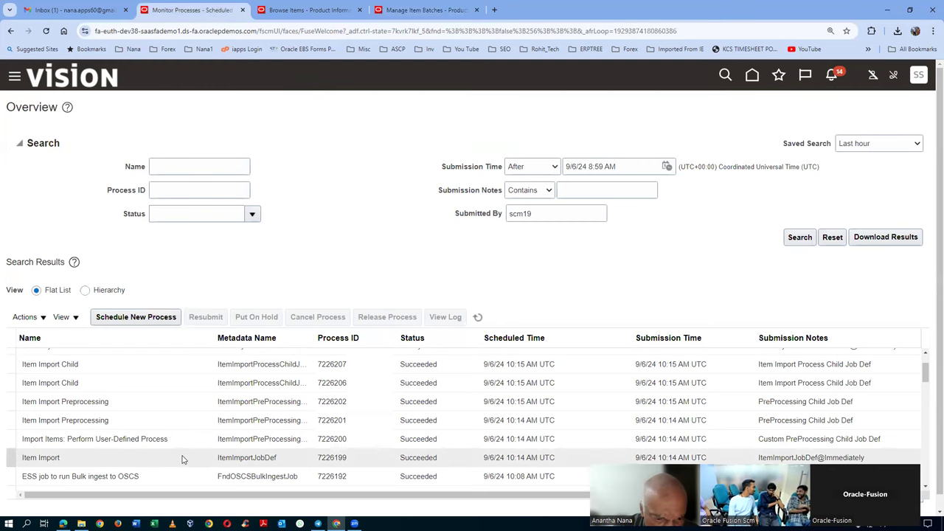
click(408, 10)
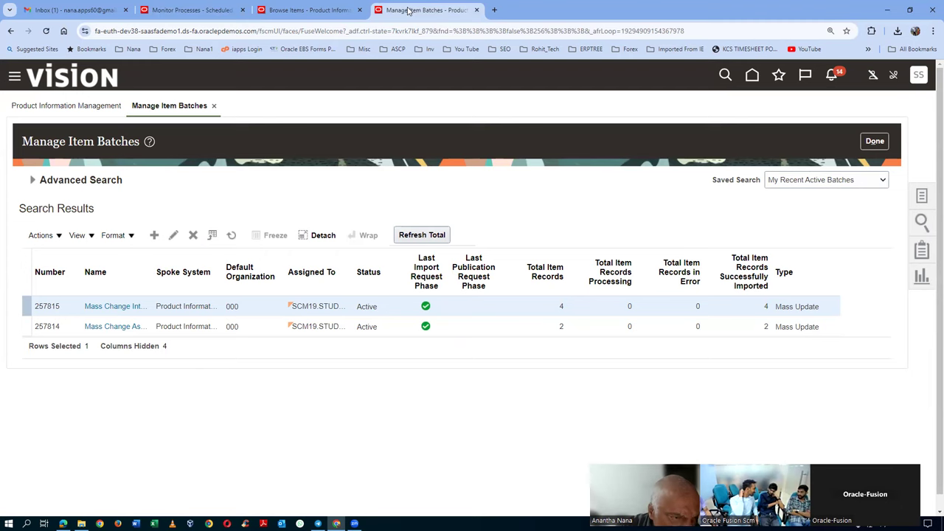
click(195, 12)
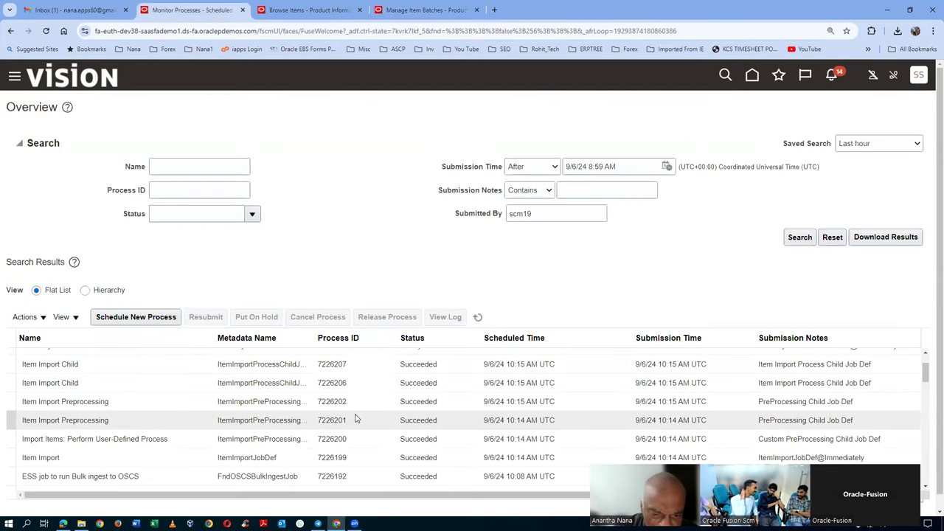
click(450, 10)
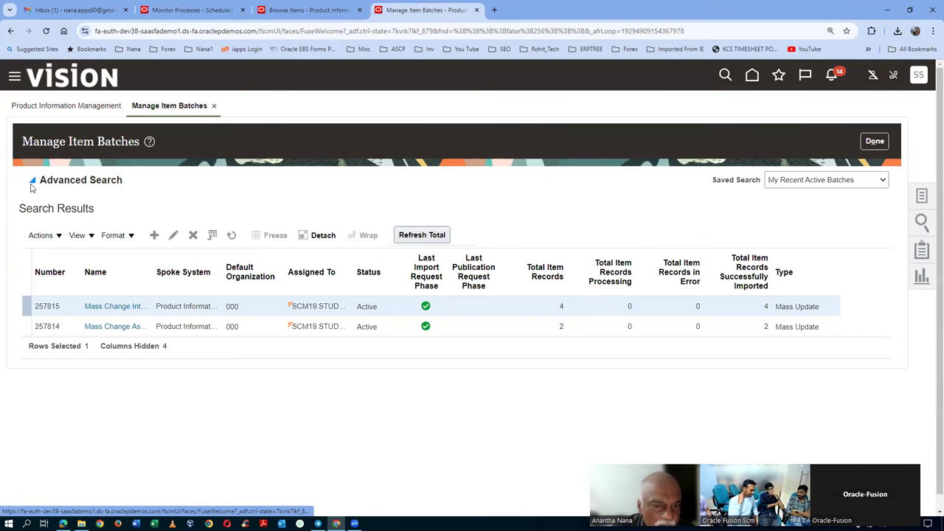
click(30, 183)
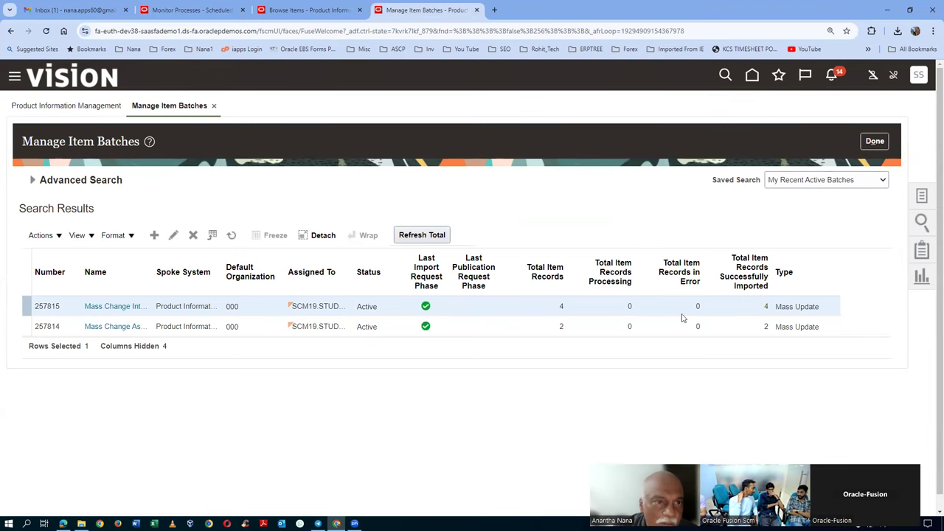
- Close the item attribute mass edit in Browse Items and rerun the item search to refresh the List Price values
click(304, 10)
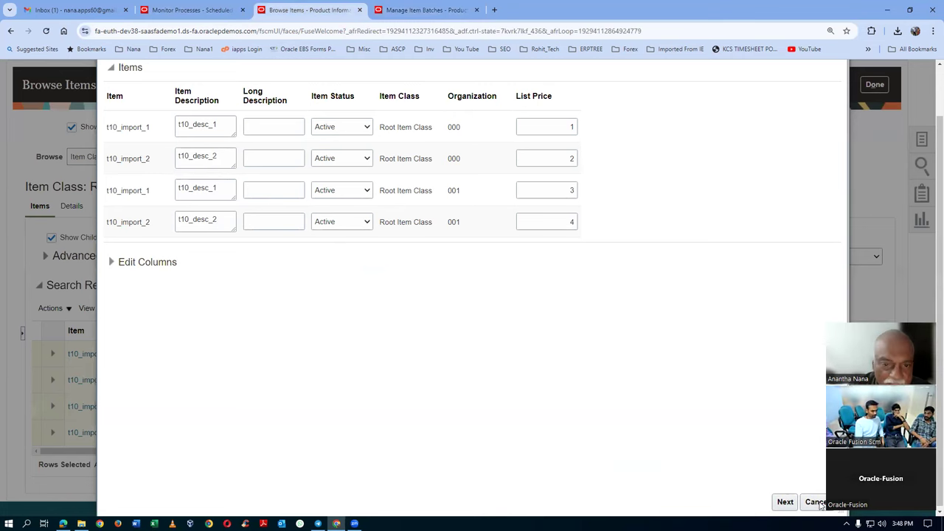
click(814, 502)
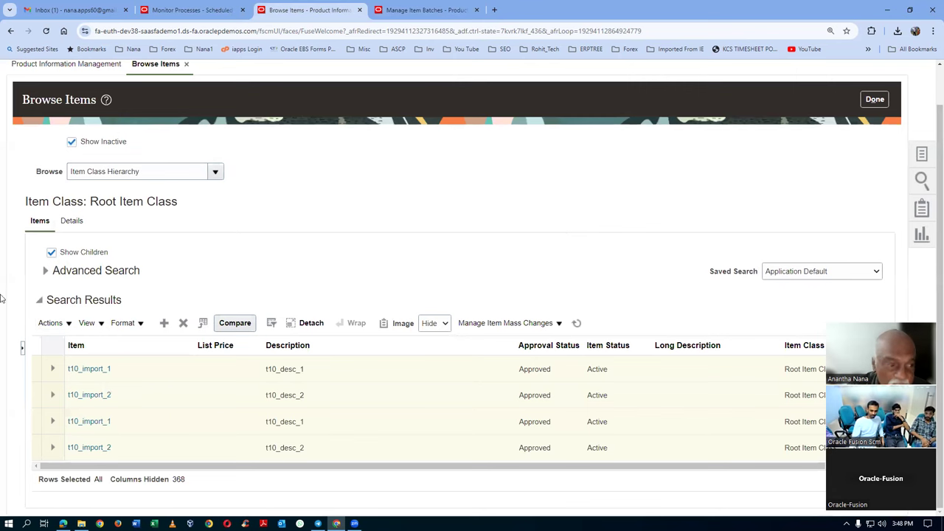
click(47, 271)
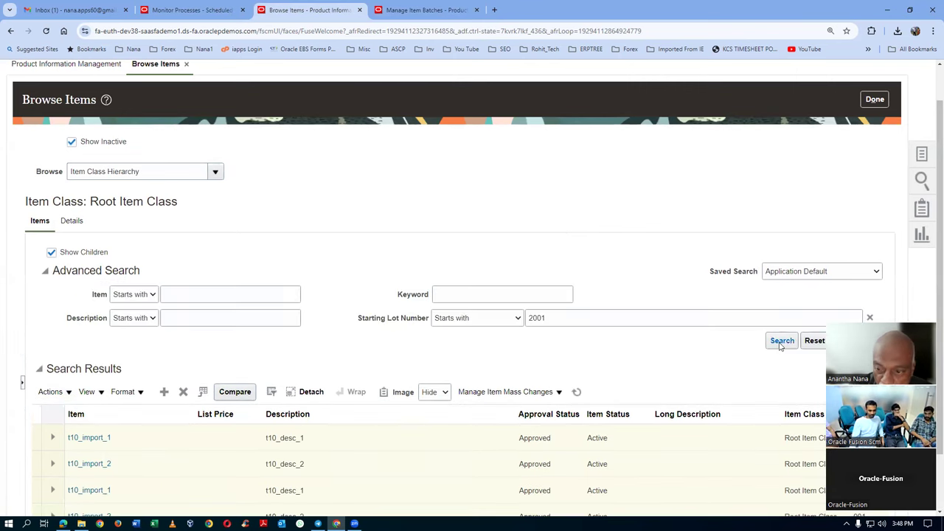
click(782, 341)
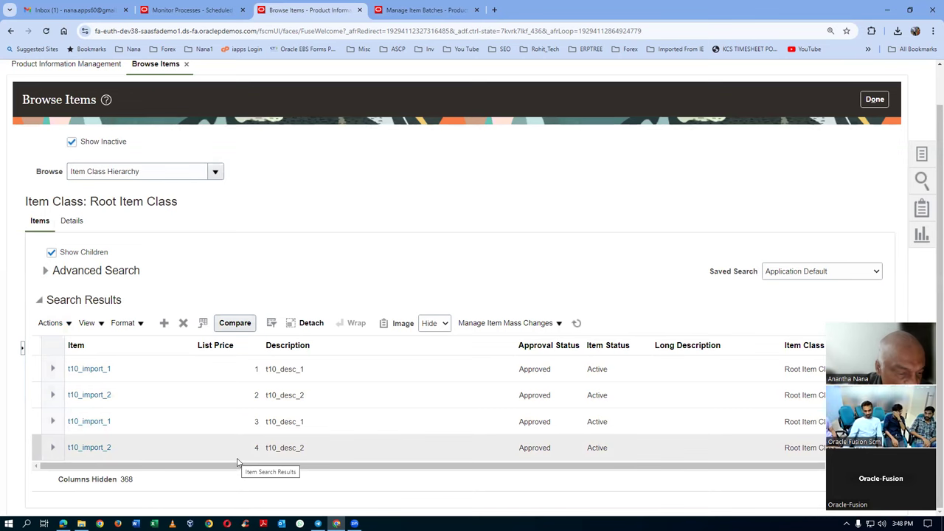
- Open t10_import_1 in organization 001, check the Purchase Price in its Purchasing specifications, and return to the item search results
click(91, 422)
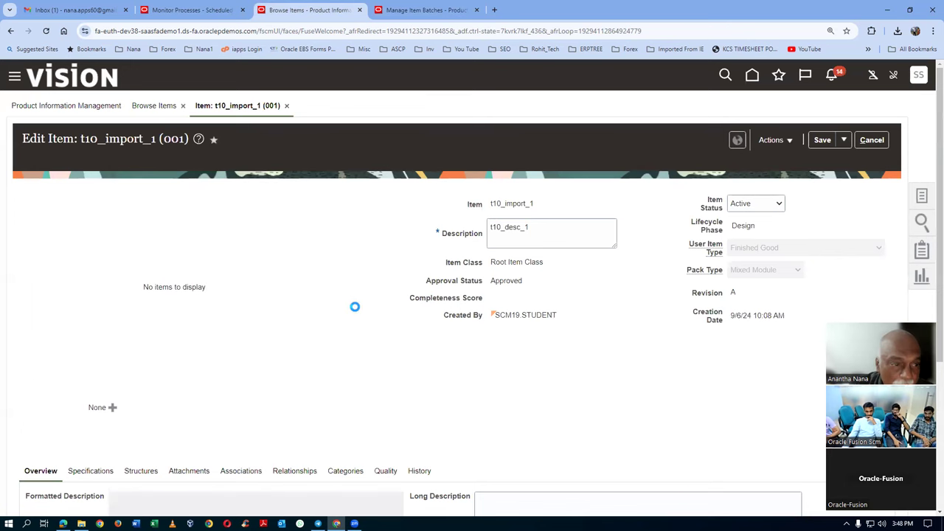
scroll(233, 354, down, 4)
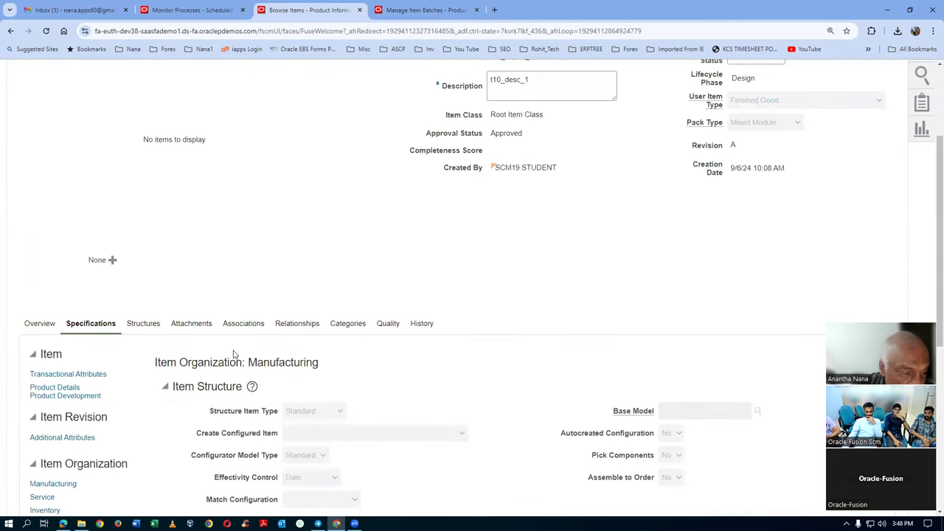
click(51, 418)
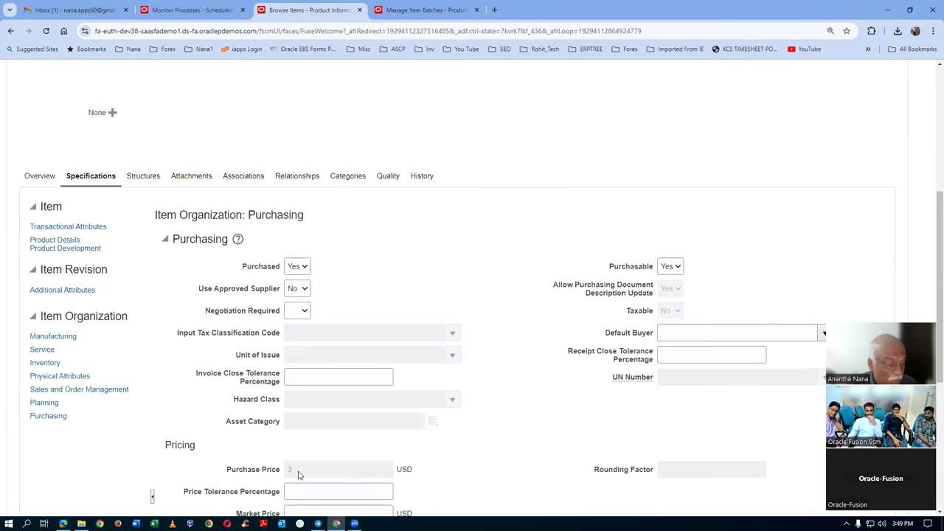
scroll(737, 250, up, 2)
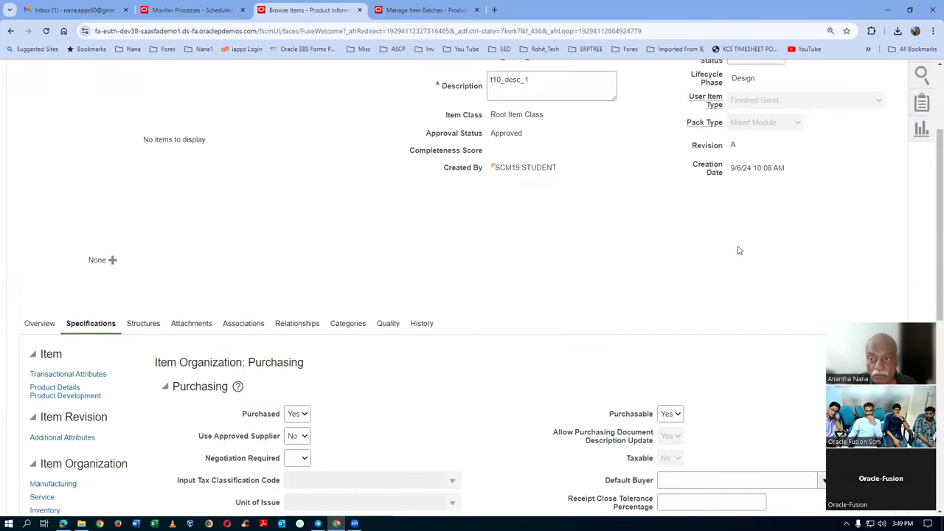
scroll(737, 251, up, 2)
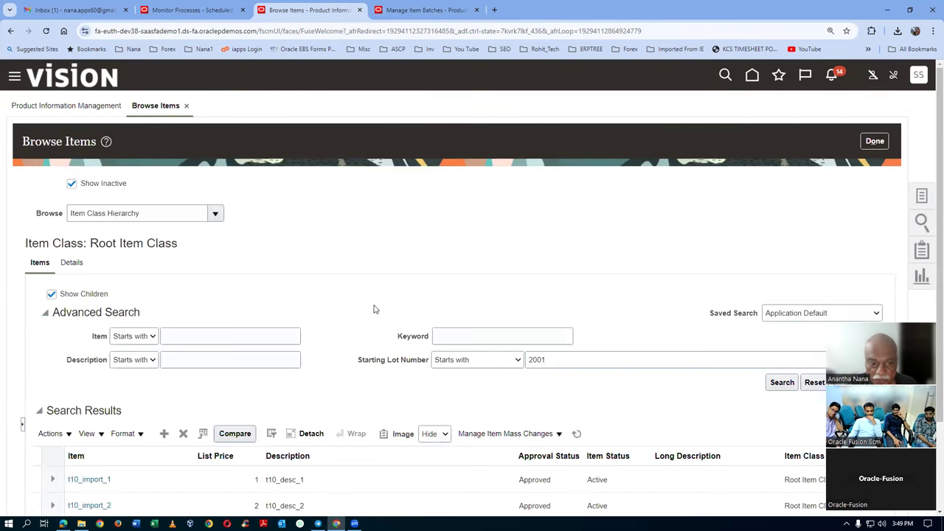
- Select all four t10_import items, generate the Edit Item Attributes in Spreadsheet file and download it
scroll(374, 309, down, 1)
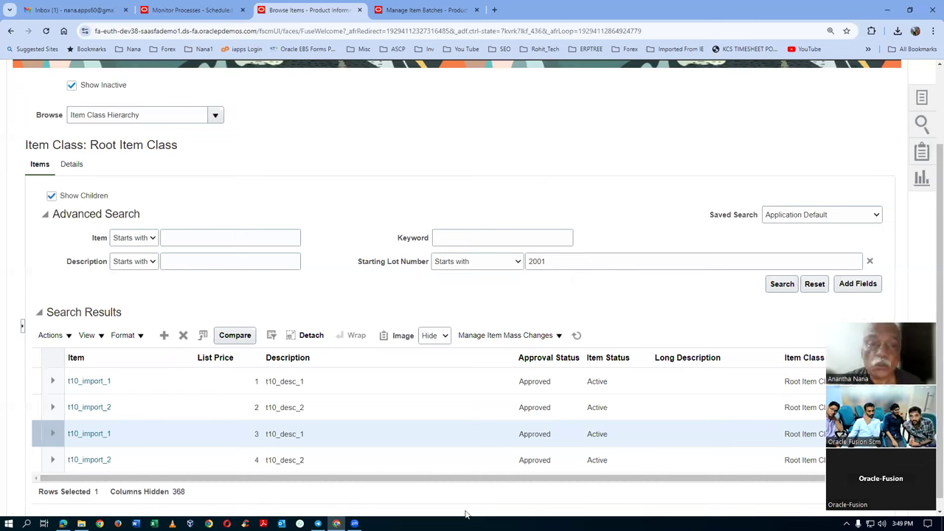
click(34, 358)
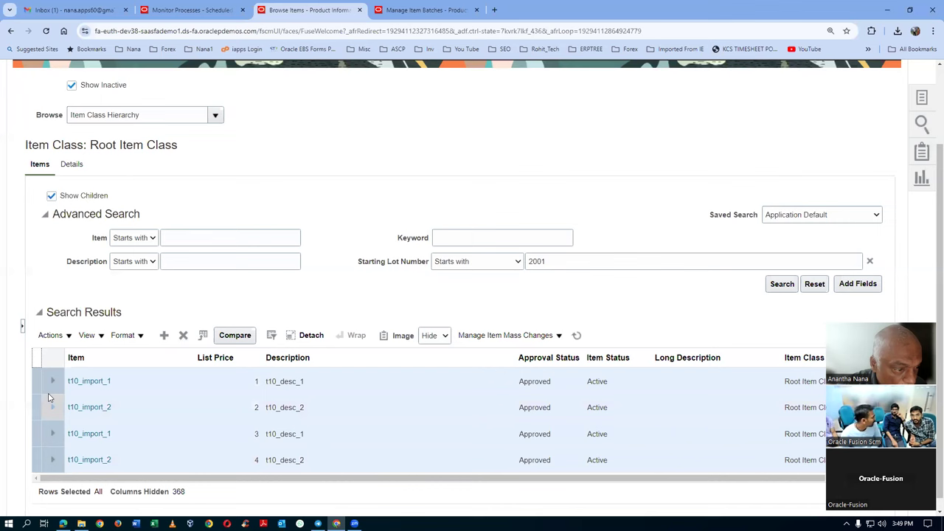
click(50, 334)
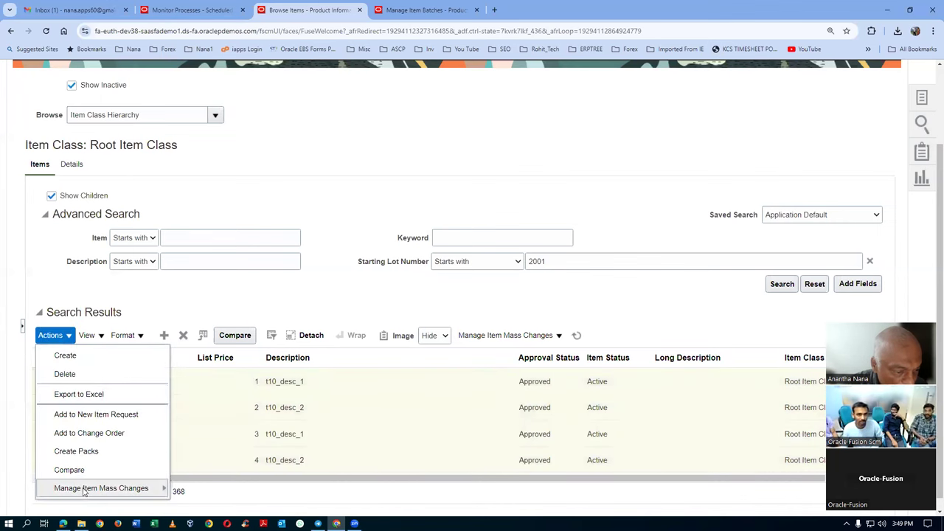
mouse_move(83, 491)
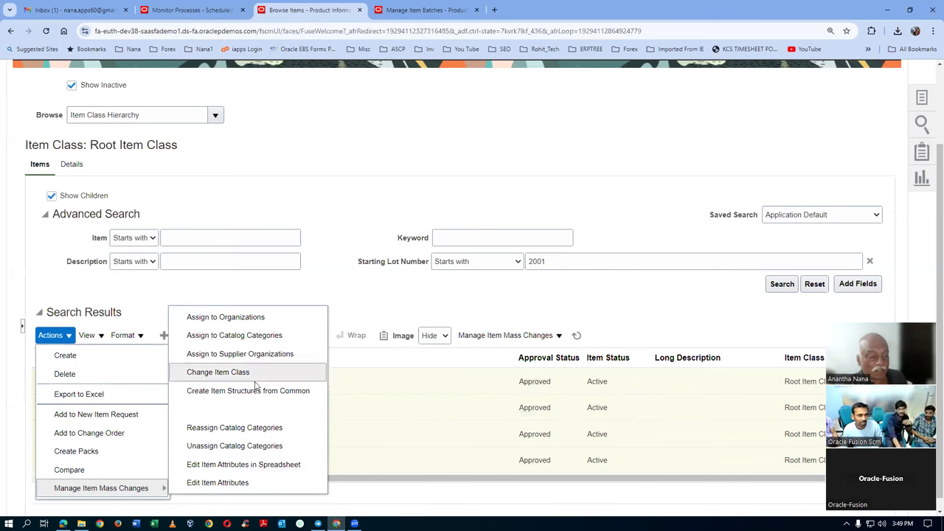
click(253, 465)
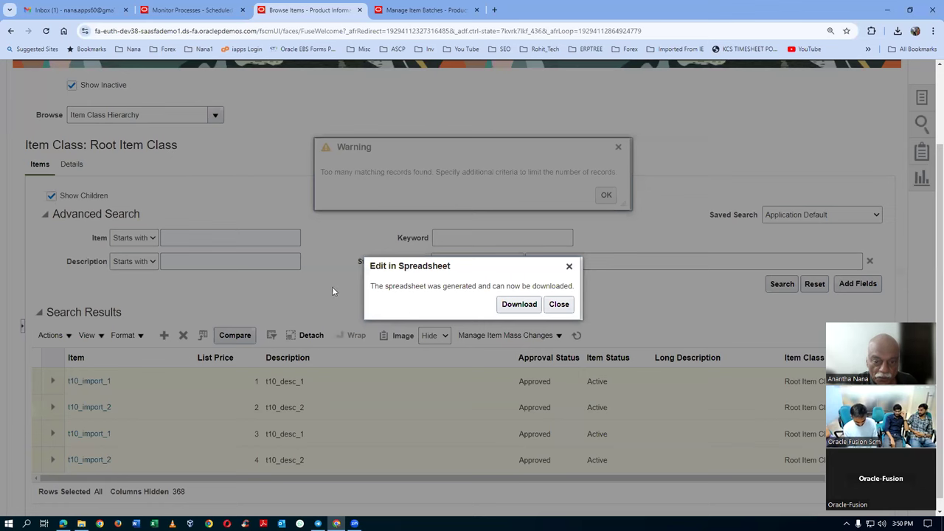
click(521, 305)
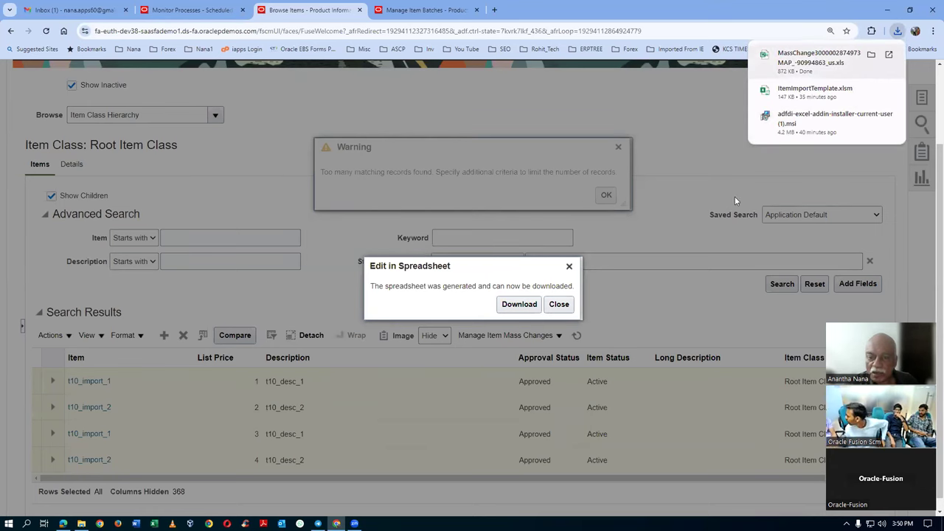
click(559, 304)
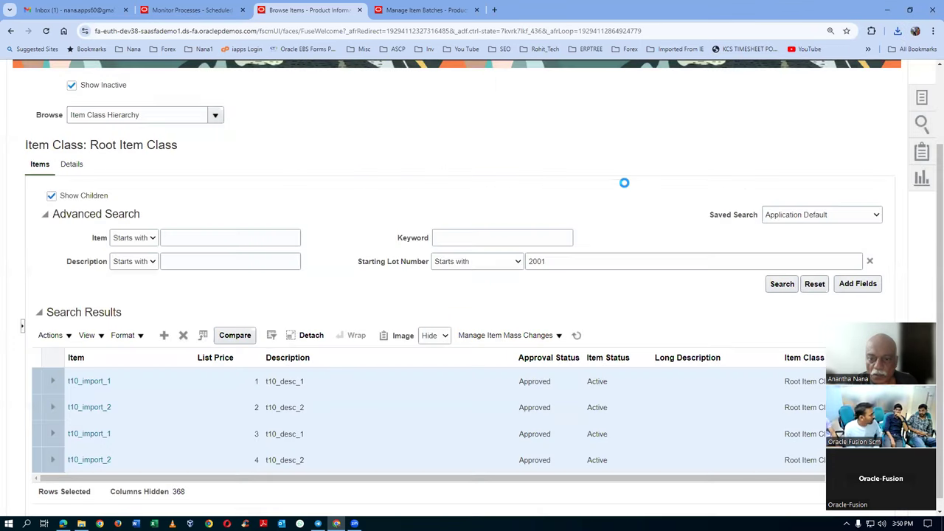
- Locate the downloaded MassChange spreadsheet in the Downloads folder, unblock it in its file properties and open it in Excel
click(897, 32)
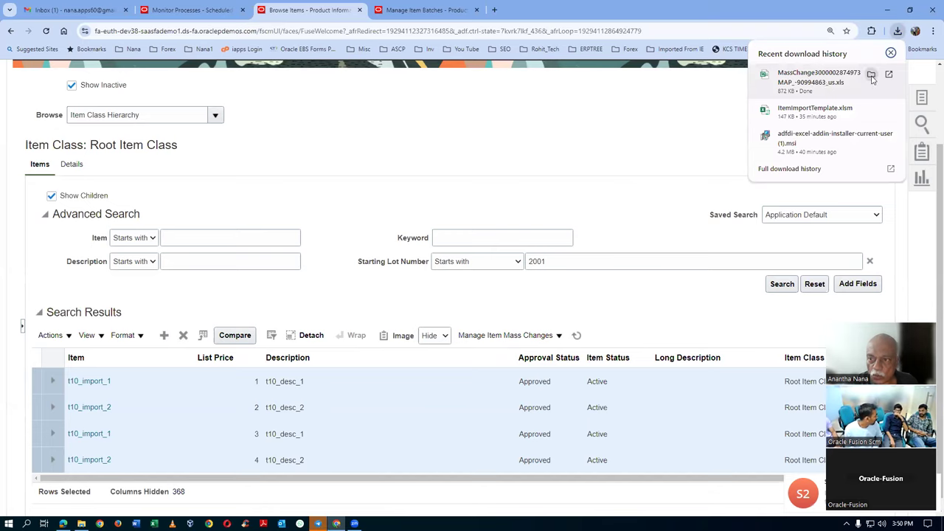
click(871, 75)
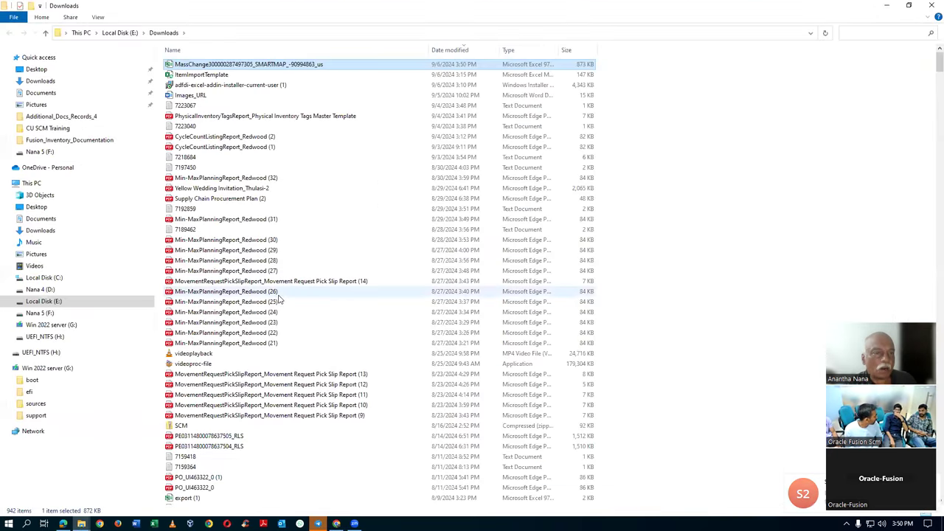
right_click(310, 65)
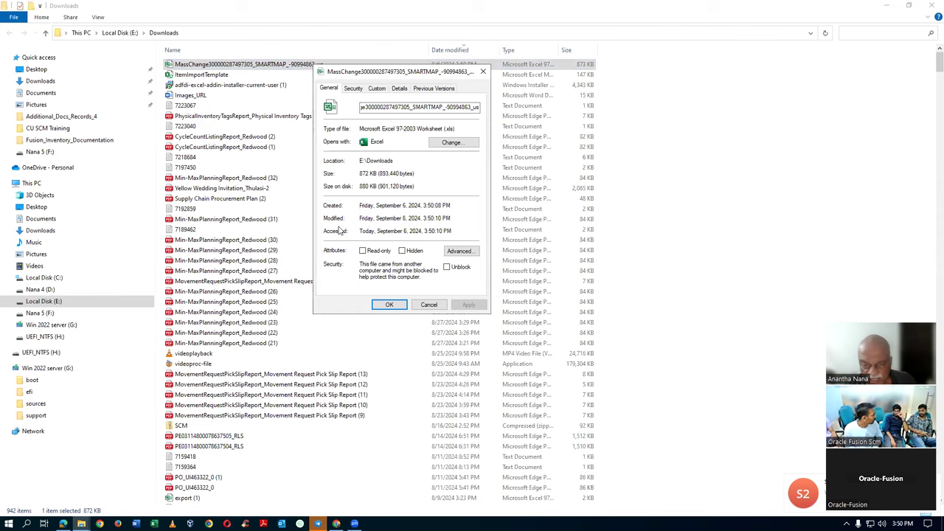
click(446, 269)
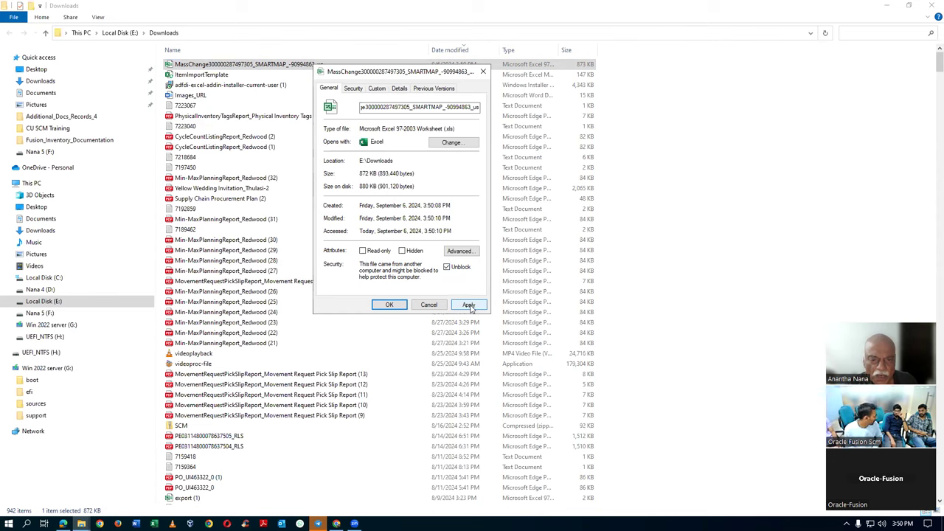
click(469, 305)
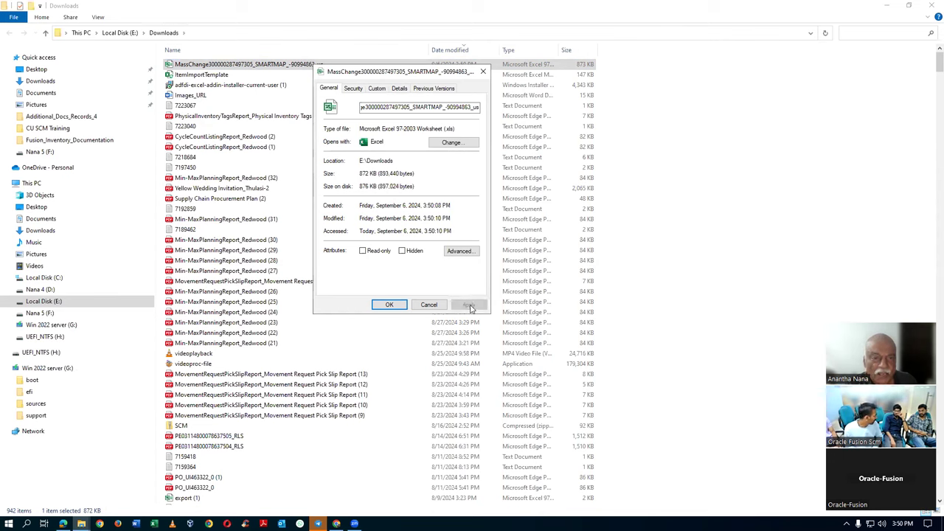
click(389, 305)
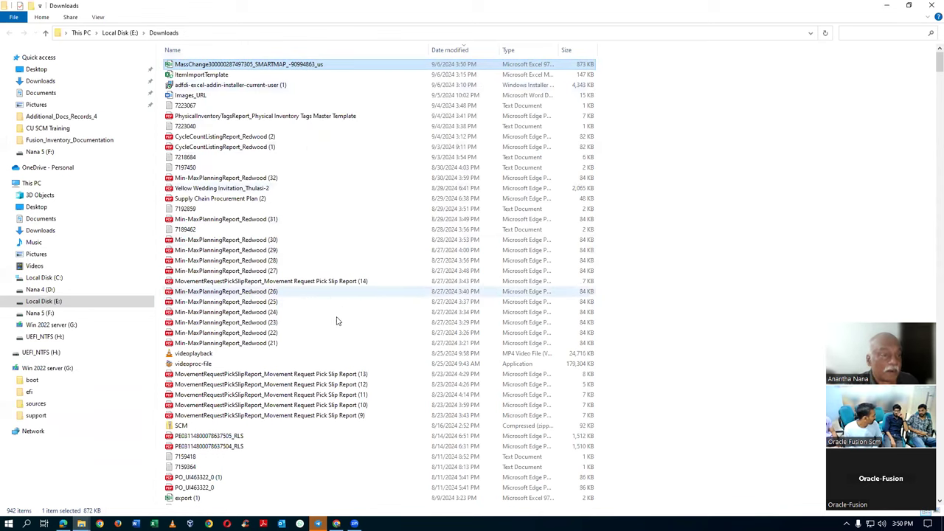
double_click(340, 66)
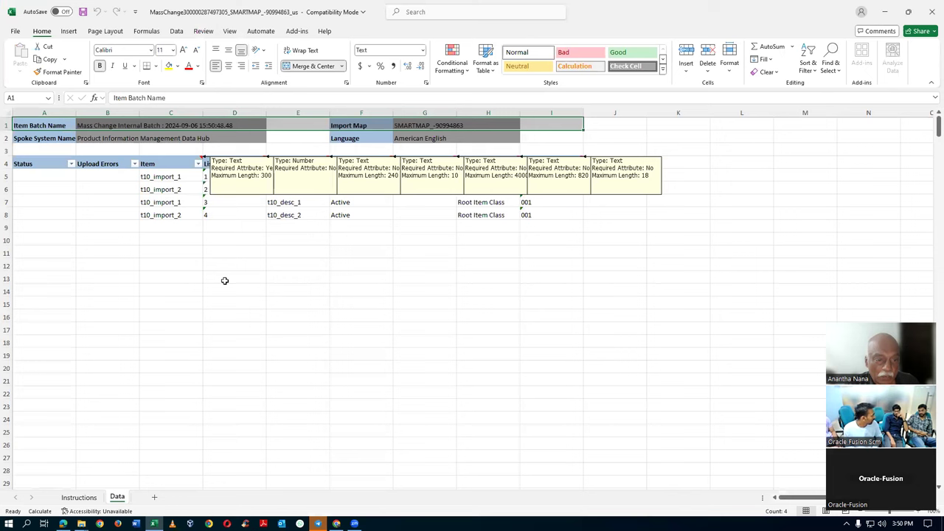
click(231, 352)
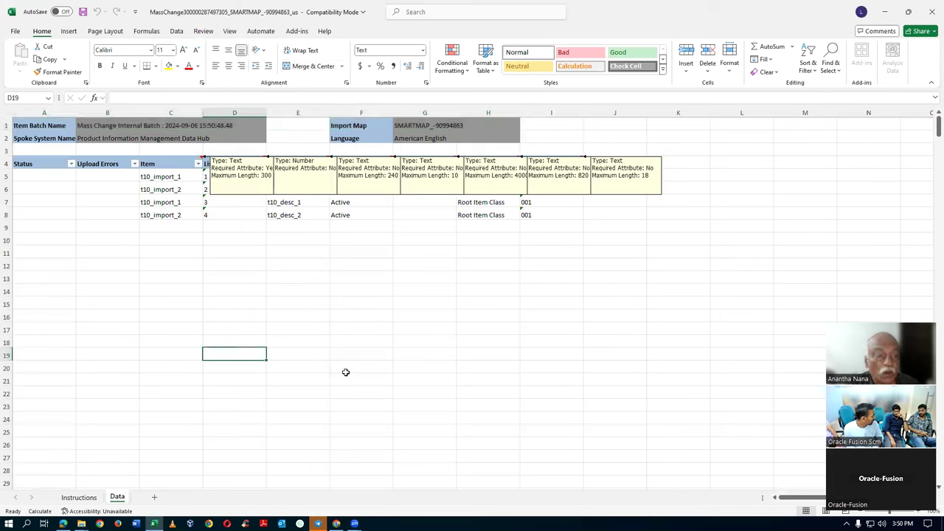
click(208, 216)
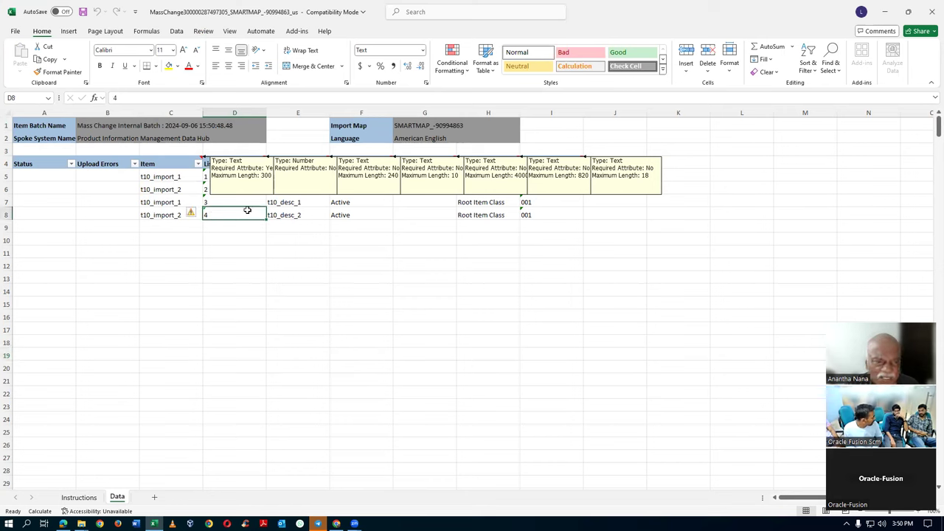
right_click(257, 185)
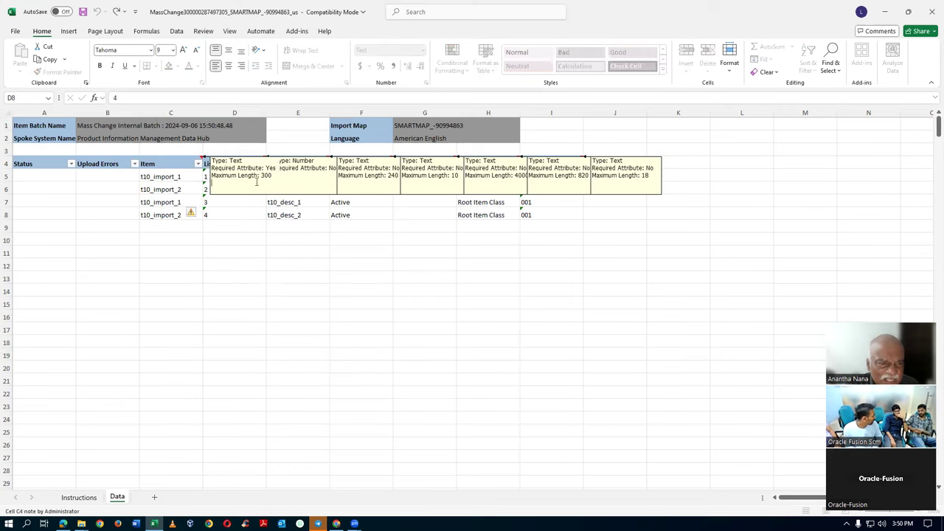
key(Escape)
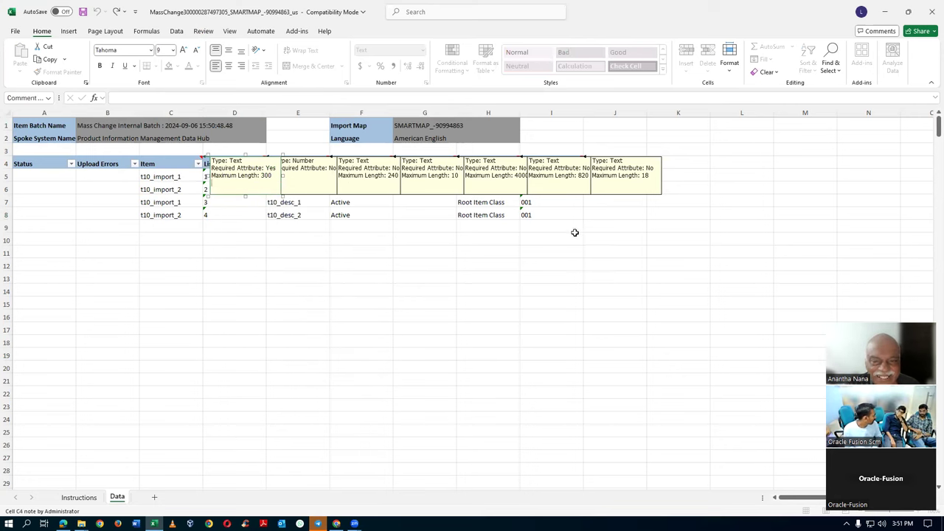
click(380, 278)
ctrl+scroll(380, 280, up, 1)
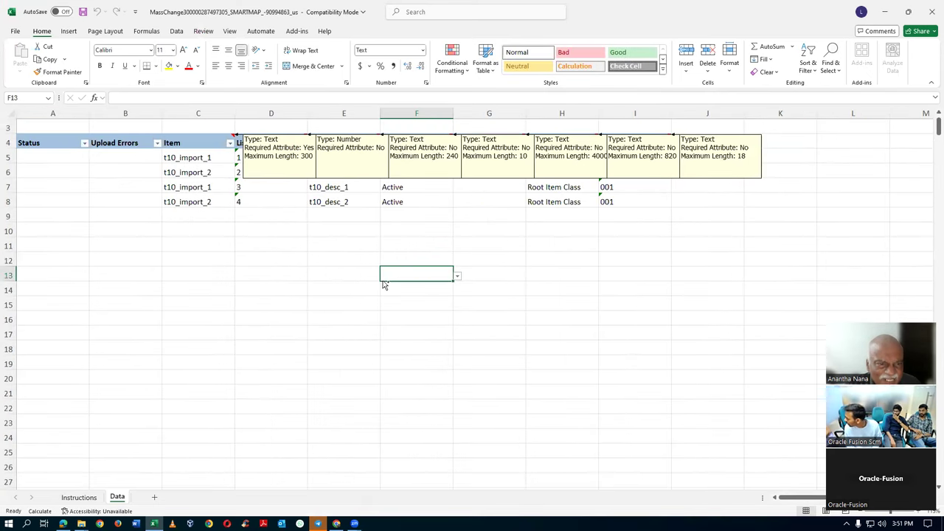
ctrl+scroll(349, 253, down, 2)
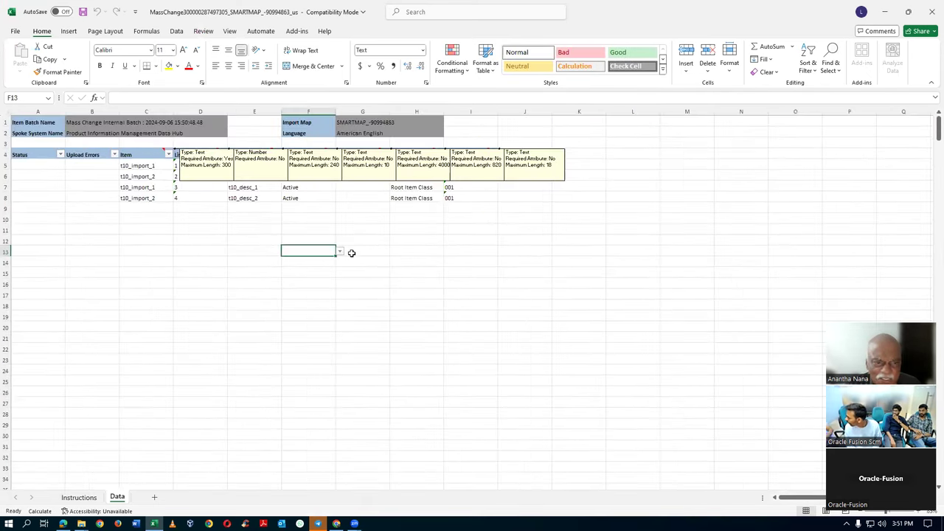
click(213, 159)
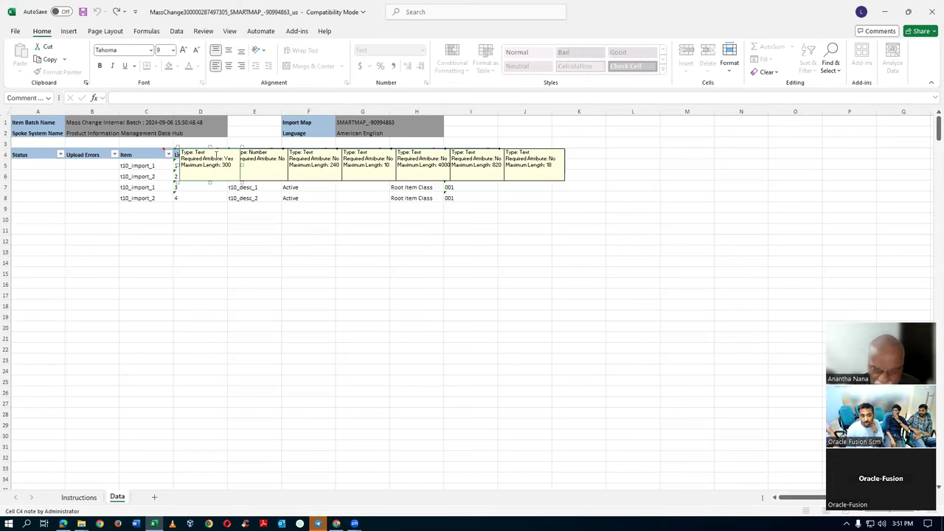
click(214, 184)
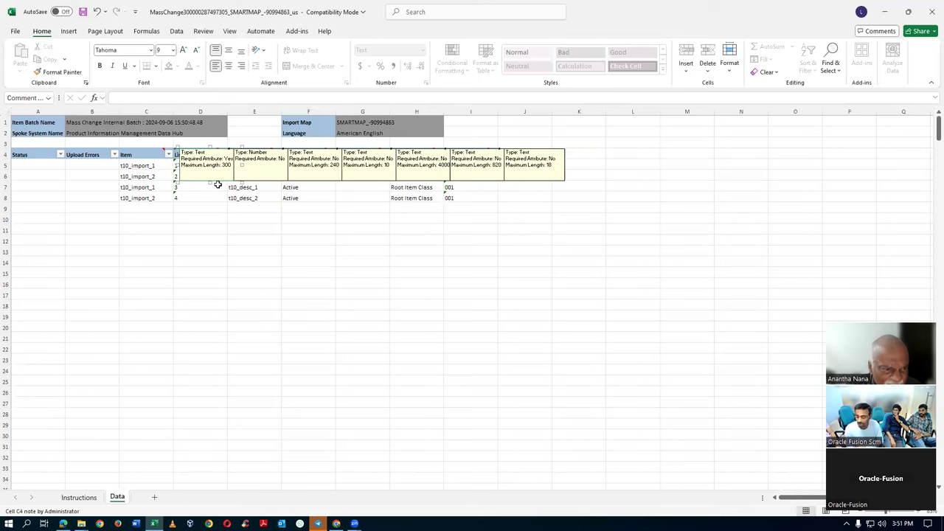
click(225, 226)
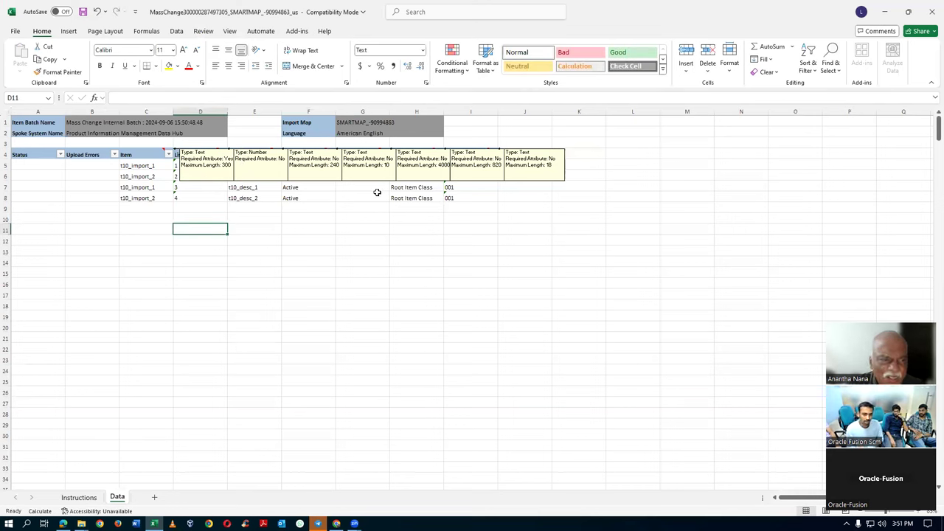
click(197, 144)
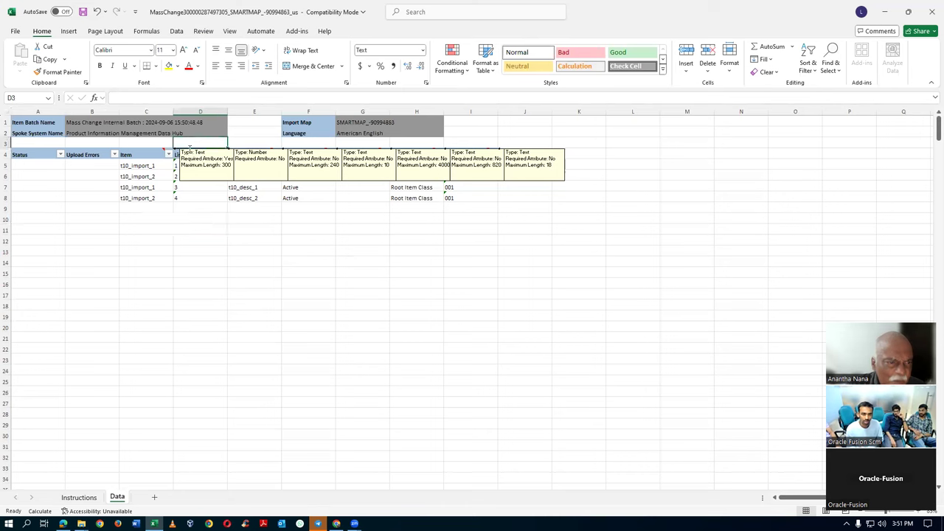
click(252, 142)
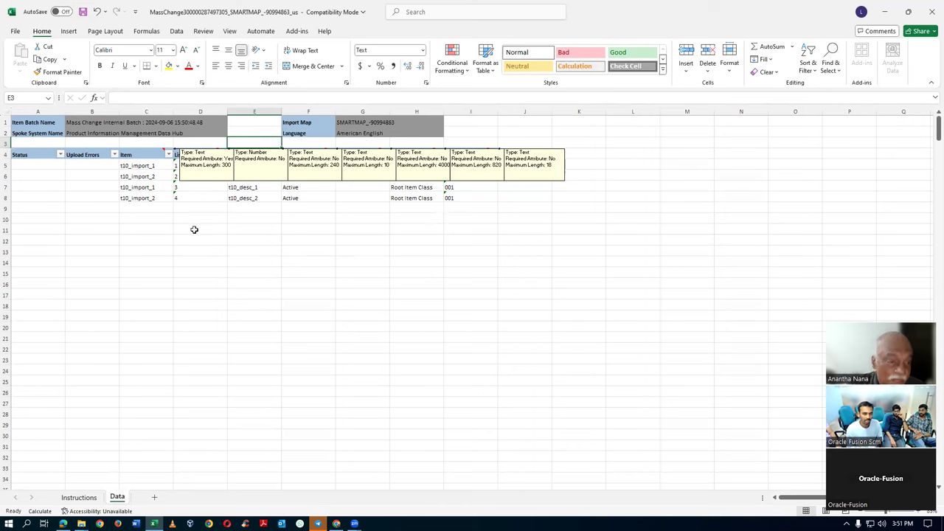
- Set the List Price of t10_import_1 and t10_import_2 to 5 and 6 in organization 000, and to 7 and 8 in 001
click(199, 196)
key(Up)
key(Up)
key(Up)
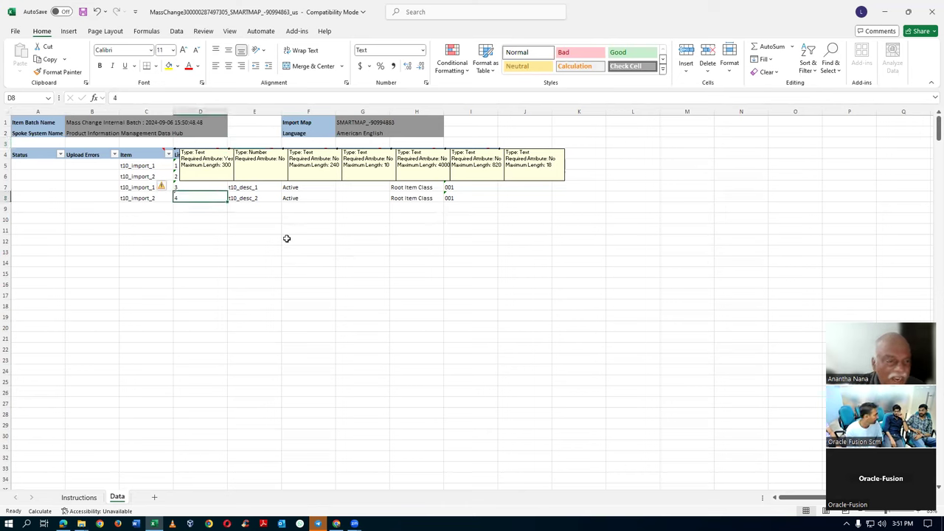
text(5)
key(Return)
text(6)
key(Return)
text(7)
key(Return)
text(8)
key(Return)
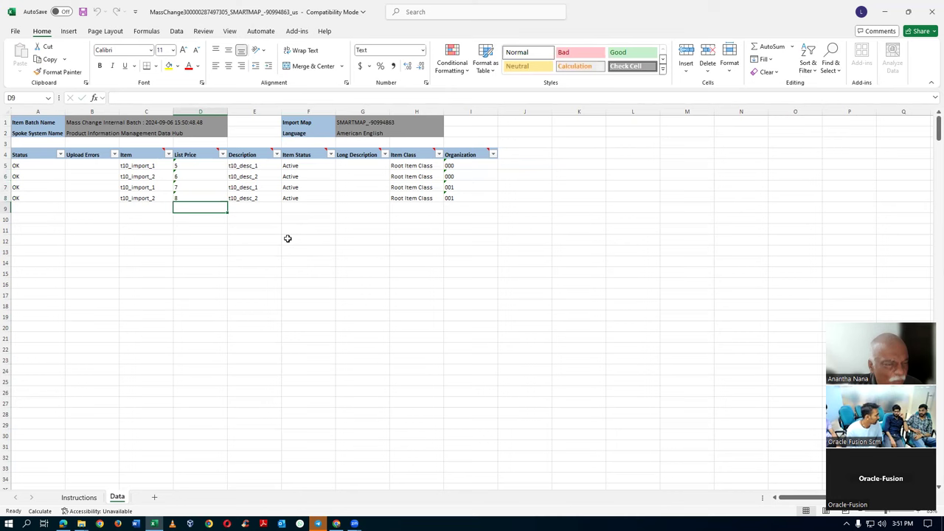
- Review the List Price and Status of the edited item rows and save the spreadsheet
key(Up)
key(Up)
key(Up)
key(Up)
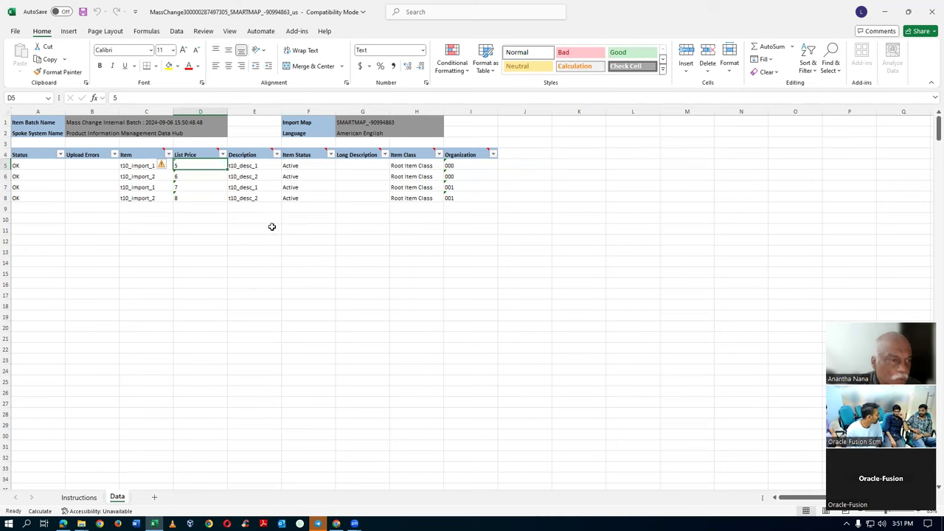
click(23, 165)
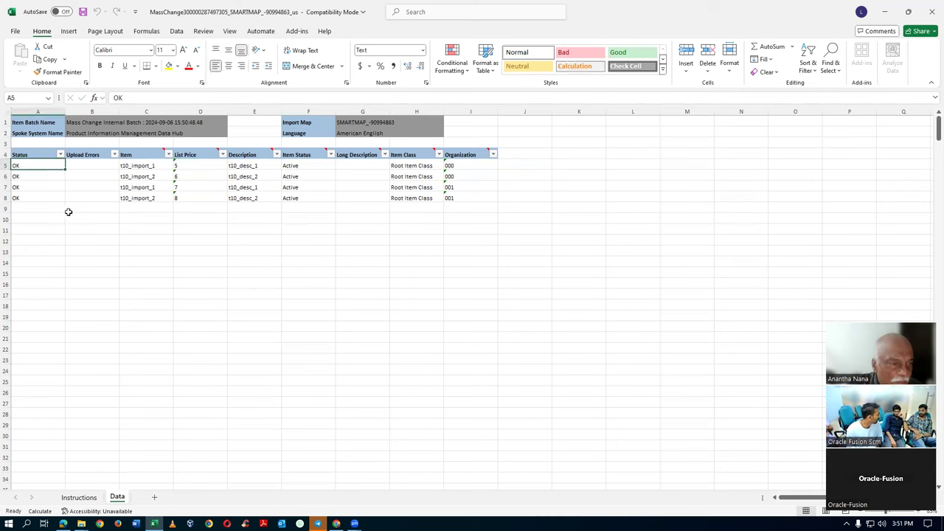
key(ctrl+s)
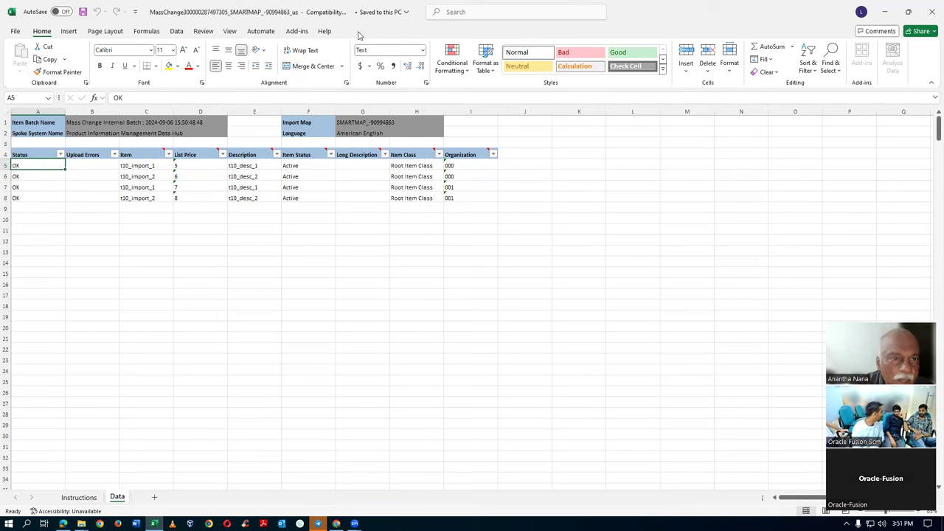
- Start the spreadsheet's data upload, generate an access token in the browser and paste it into the Access Token field
click(298, 33)
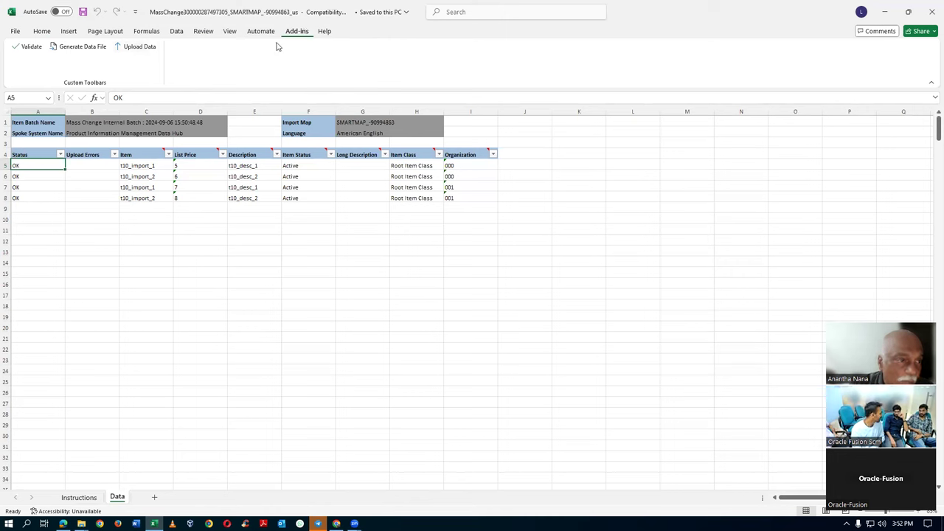
click(131, 46)
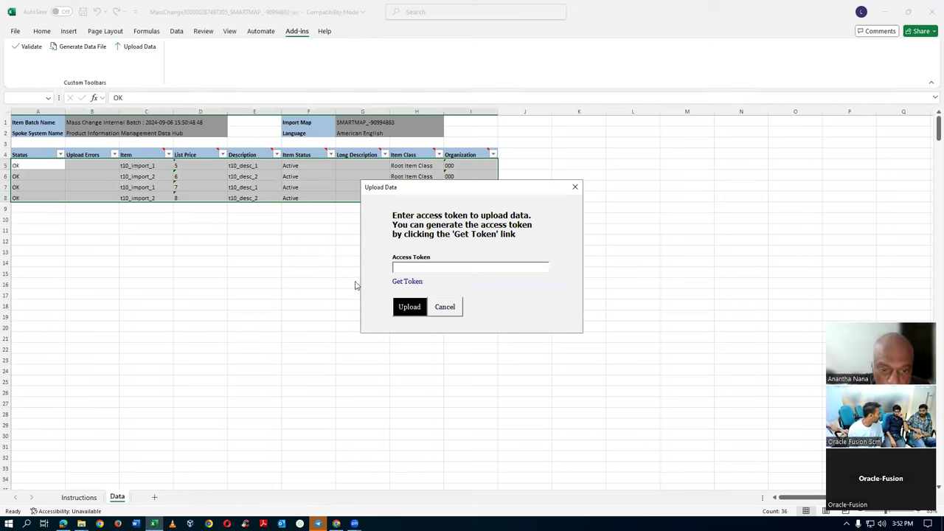
click(407, 281)
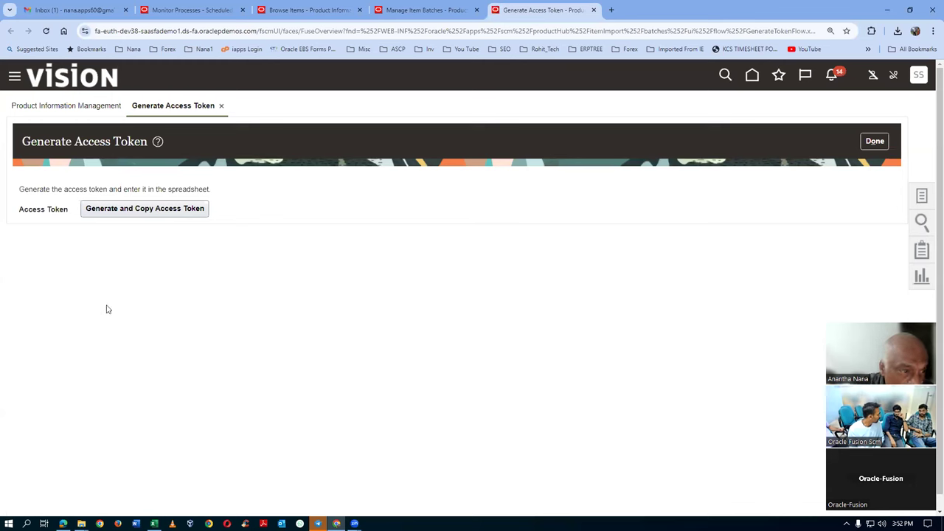
click(160, 213)
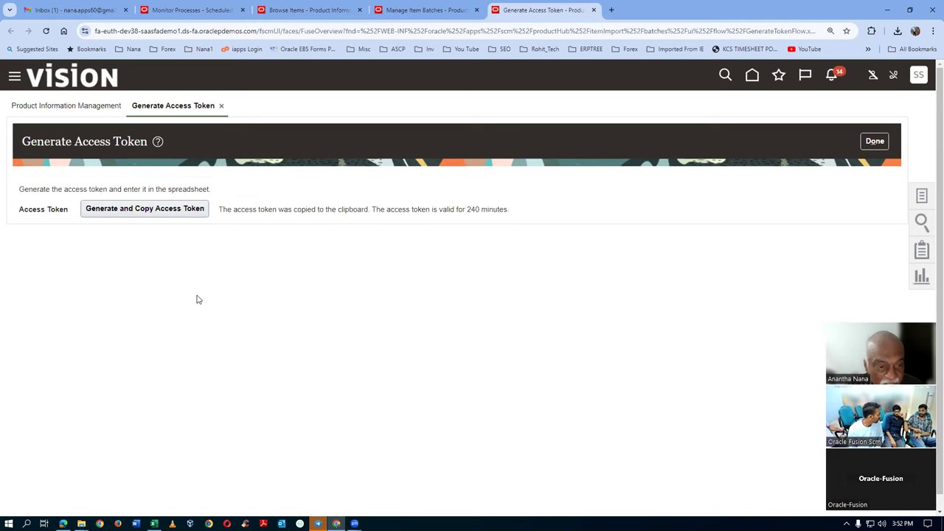
key(alt+Tab)
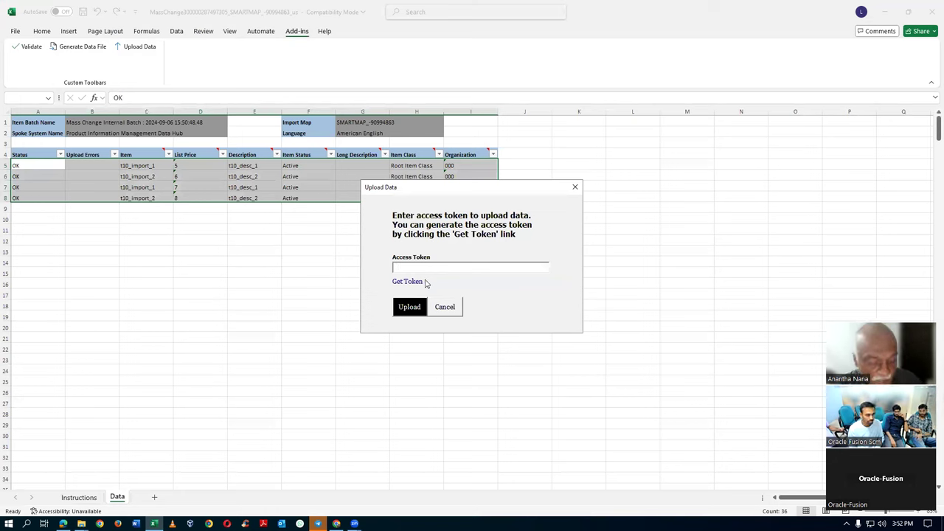
key(ctrl+v)
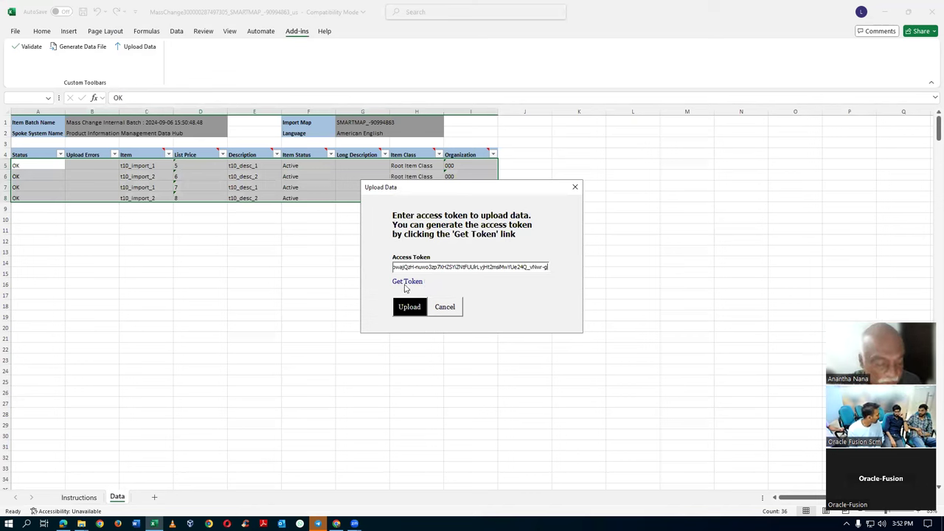
- Upload the four edited item rows and close the Upload Data dialog
click(406, 286)
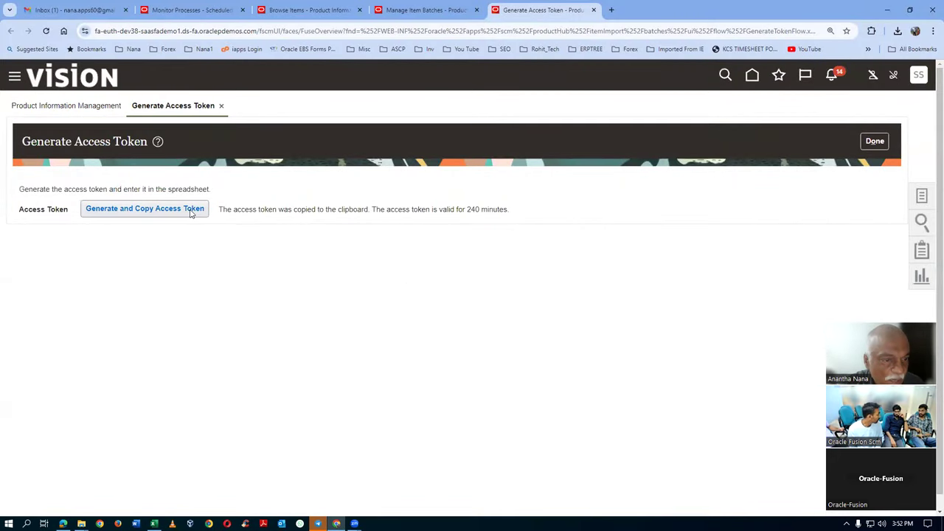
key(alt+Tab)
click(408, 308)
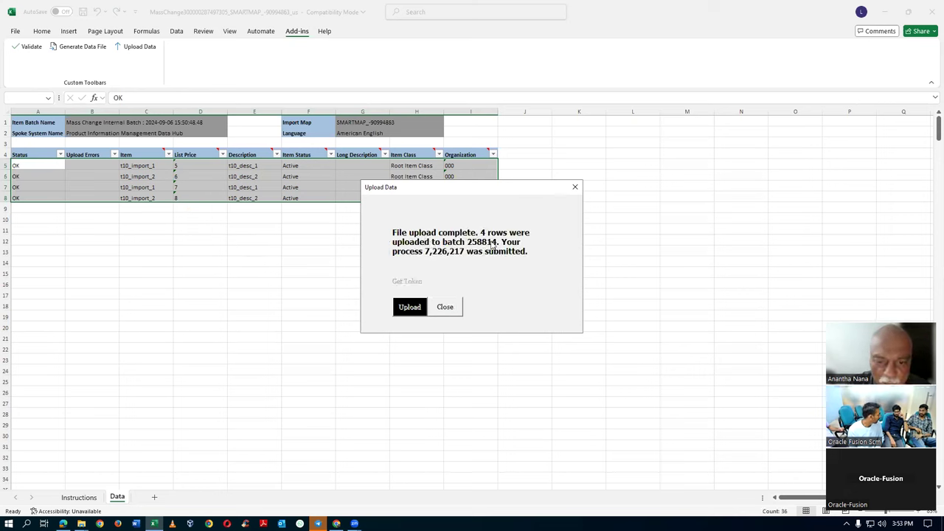
click(450, 308)
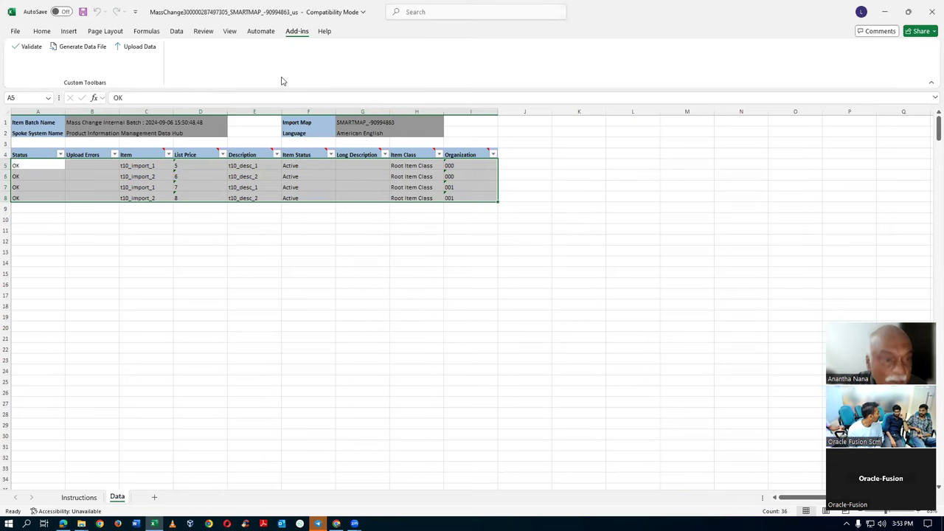
- Switch to the browser's scheduled processes overview and refresh the list repeatedly to monitor the Item Import job's status
key(alt+Tab)
key(ctrl+2)
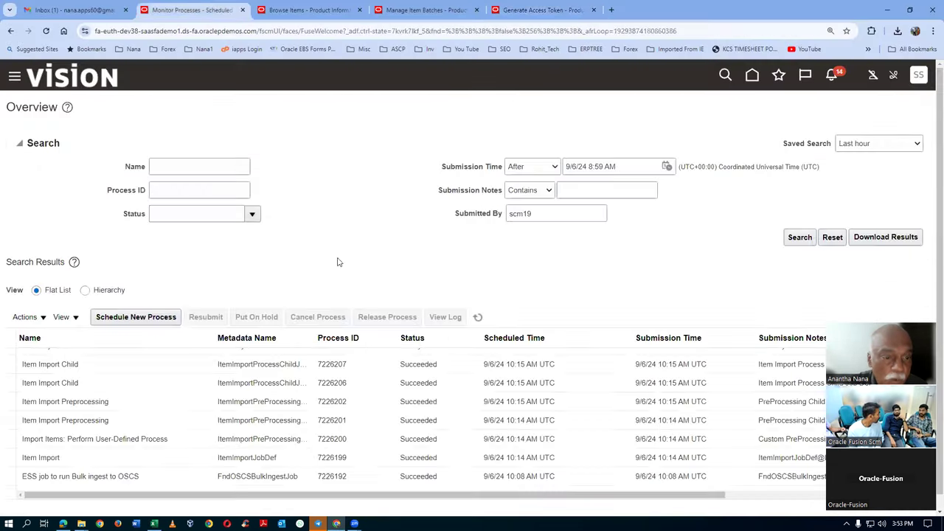
click(478, 317)
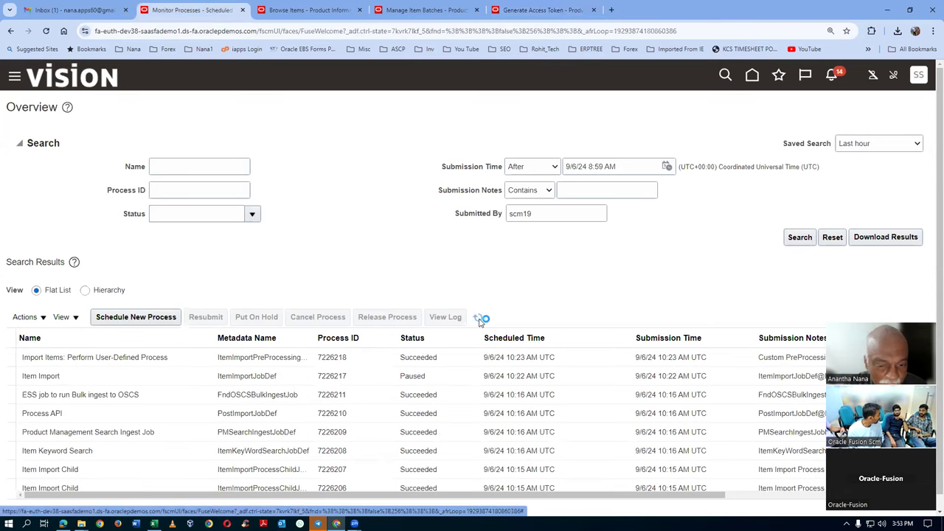
click(478, 318)
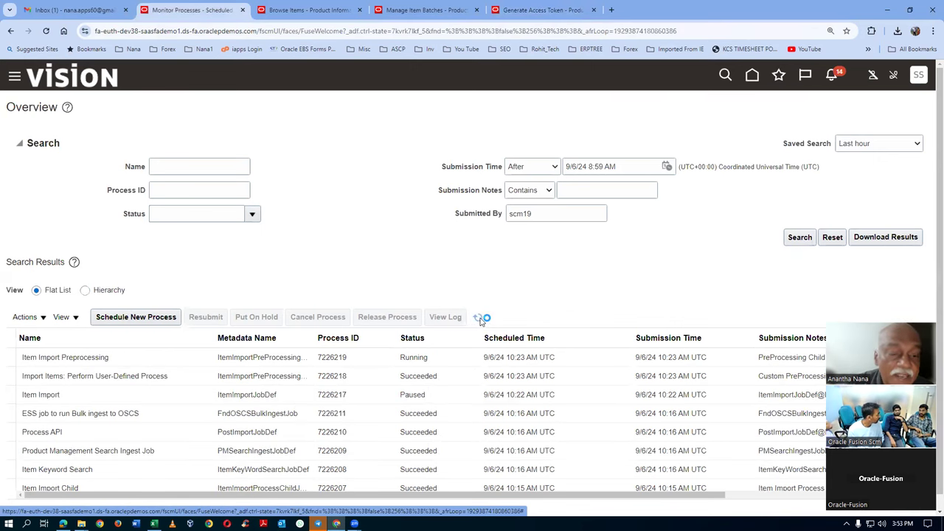
click(478, 318)
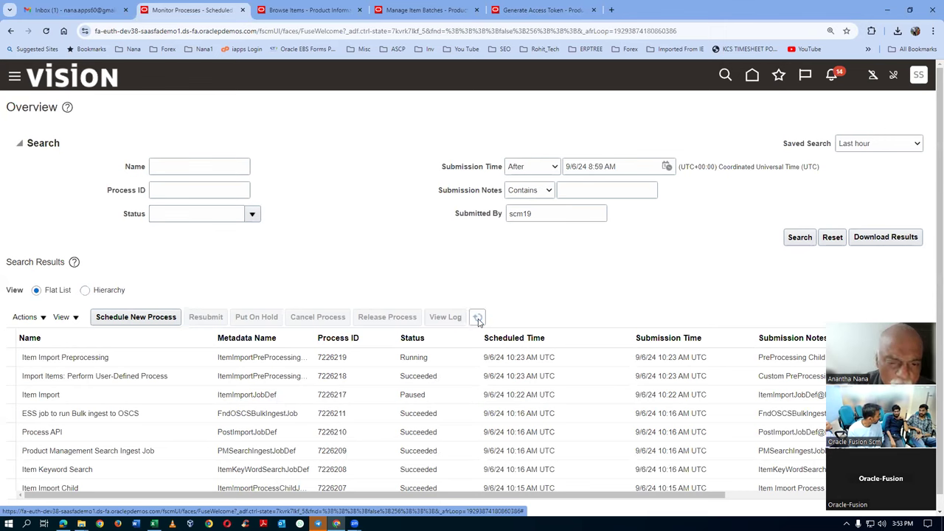
click(478, 319)
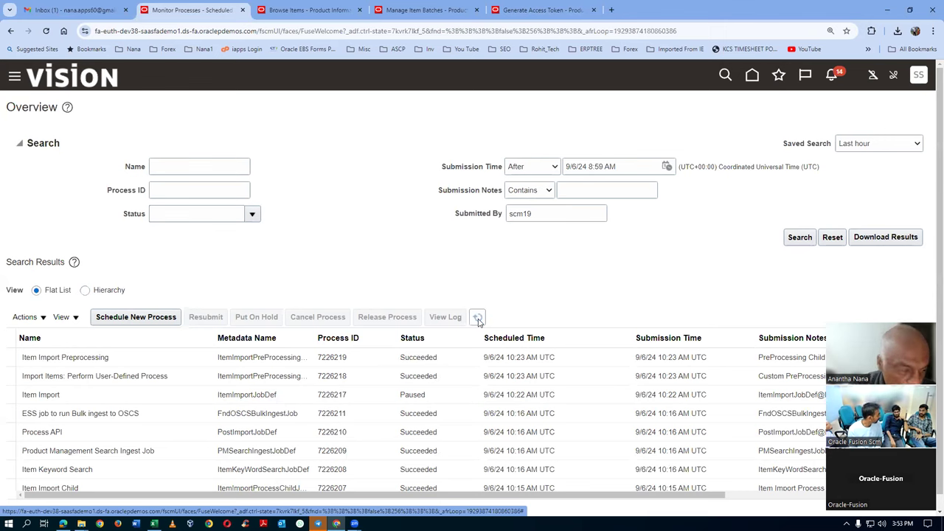
click(479, 320)
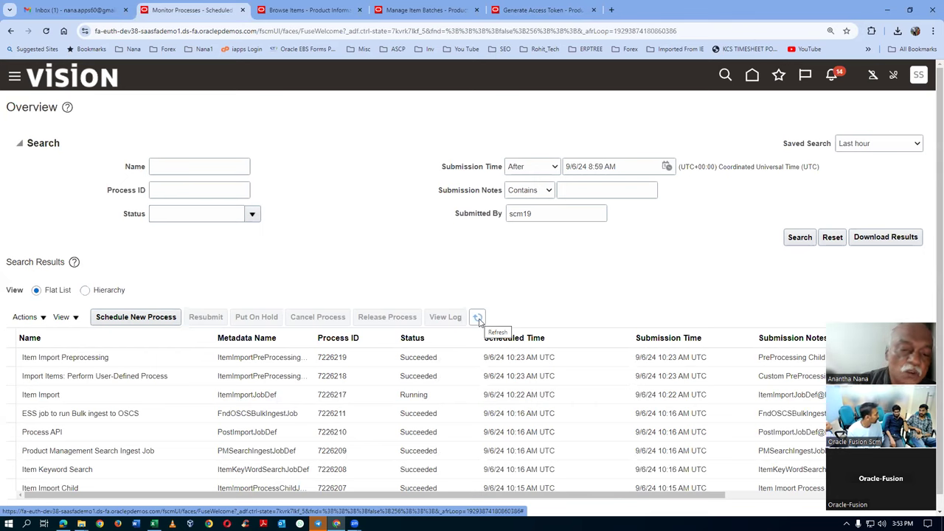
click(479, 319)
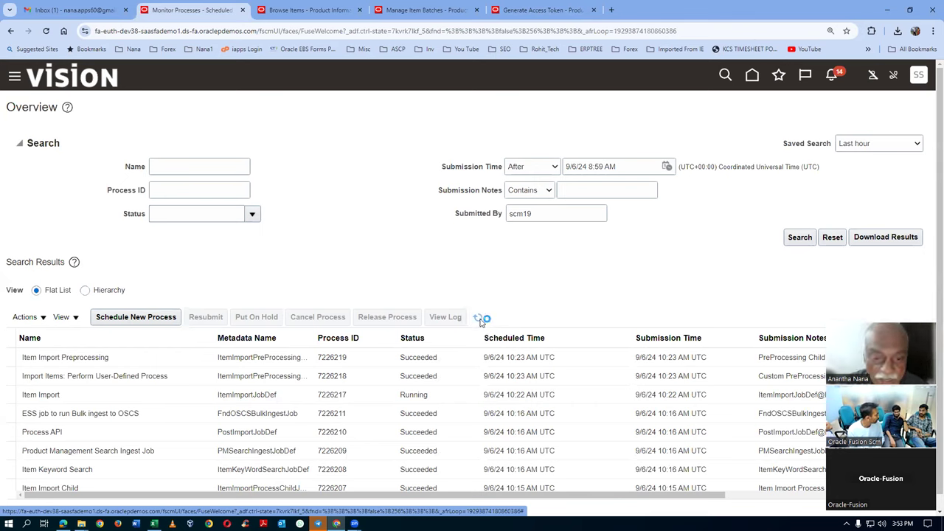
- Check the Browse Items search for starting lot 2001, return to the scheduled processes and keep refreshing to compare the Item Import Child jobs with the earlier run
click(323, 9)
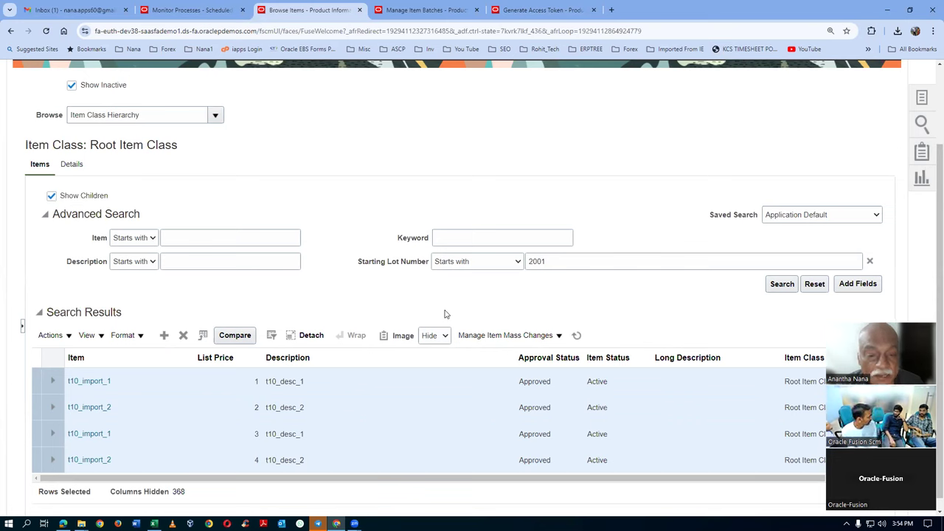
click(551, 261)
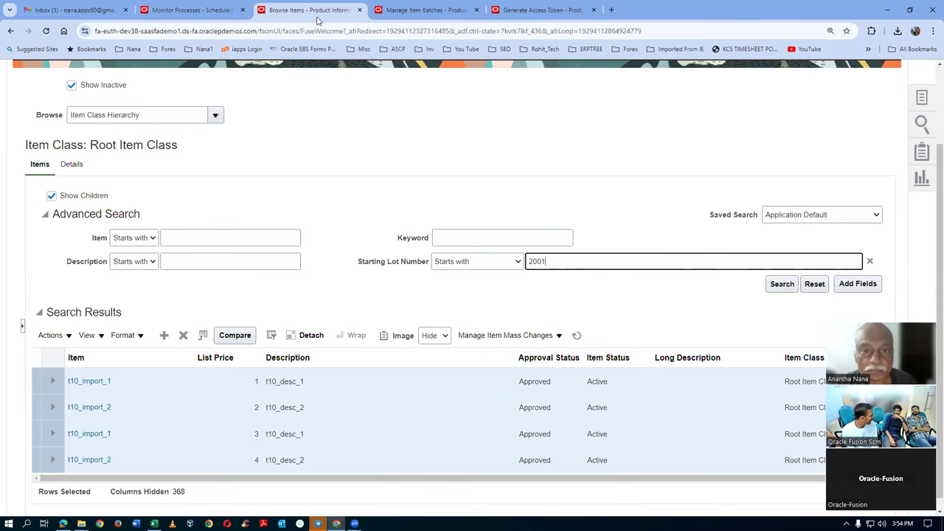
click(184, 11)
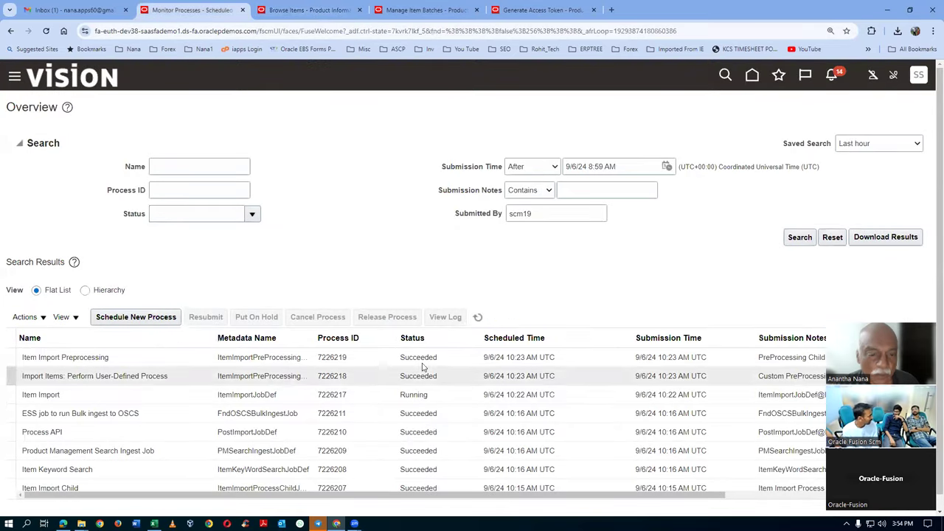
click(478, 319)
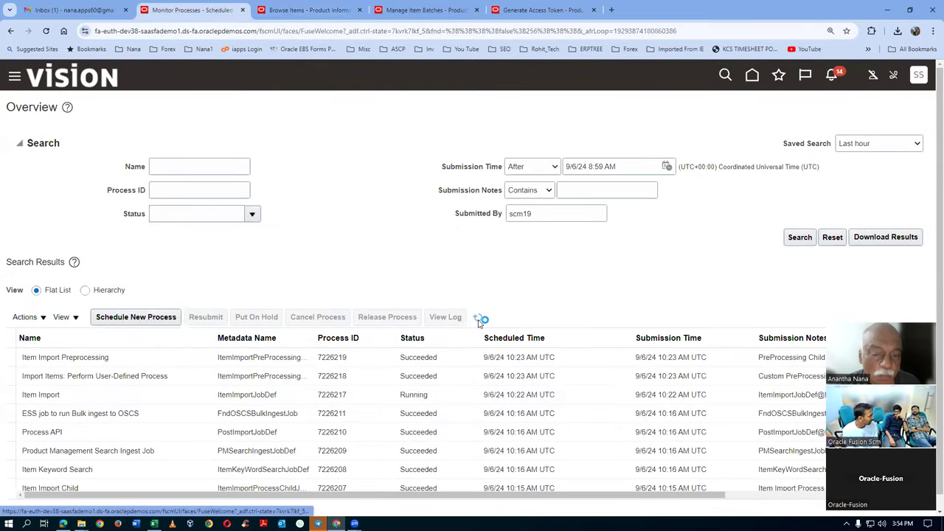
click(478, 320)
click(477, 320)
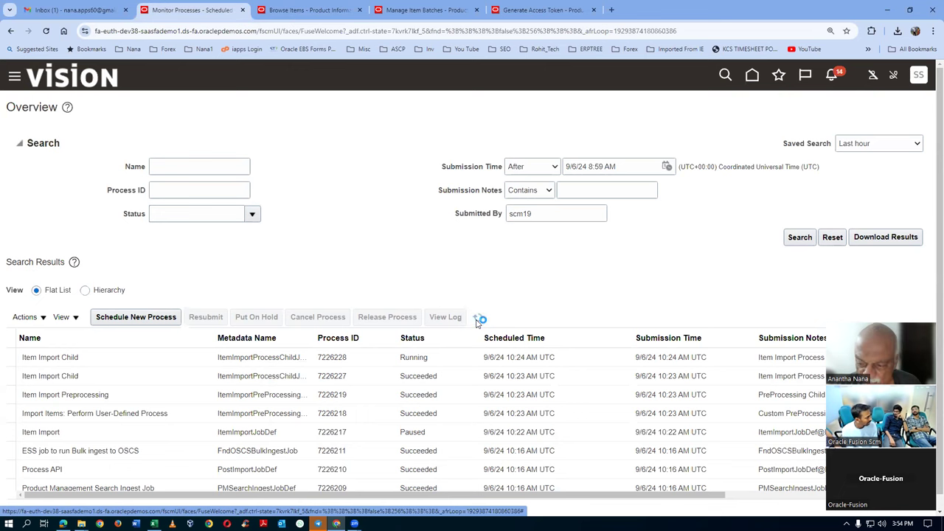
click(476, 320)
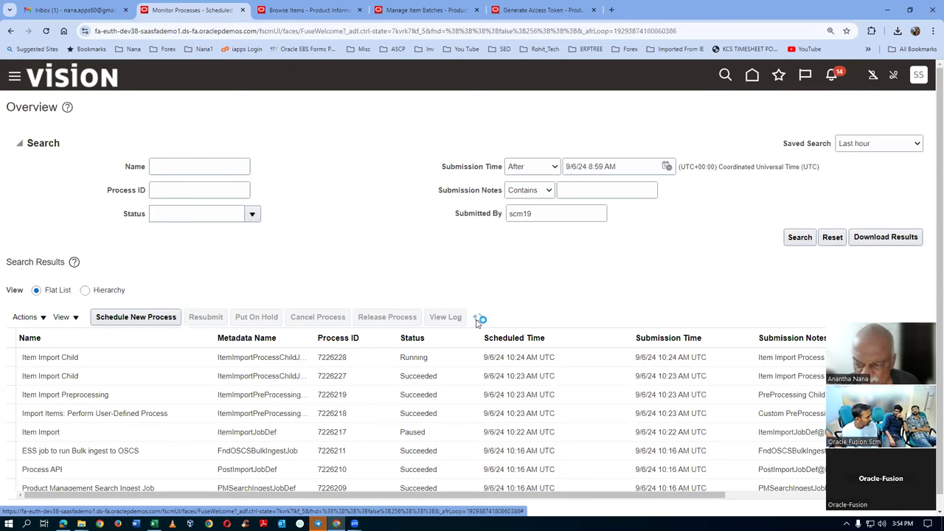
click(476, 320)
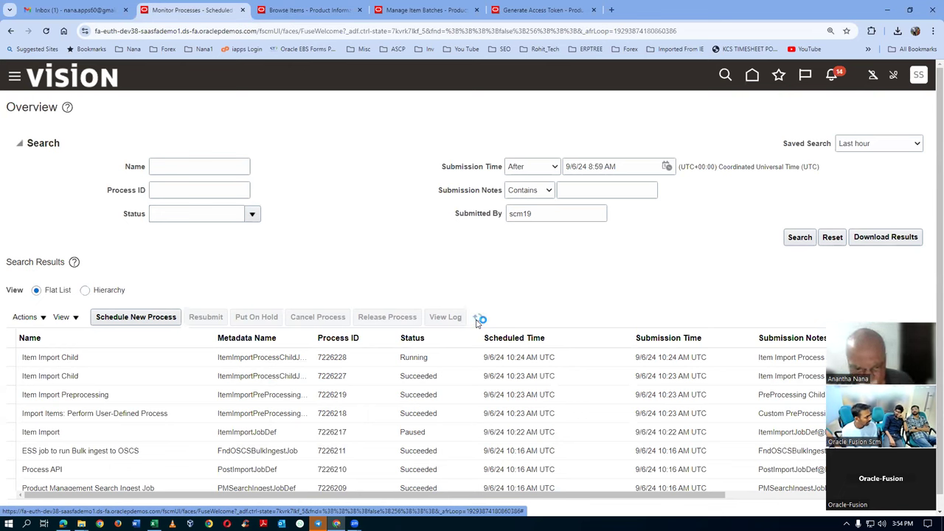
click(477, 320)
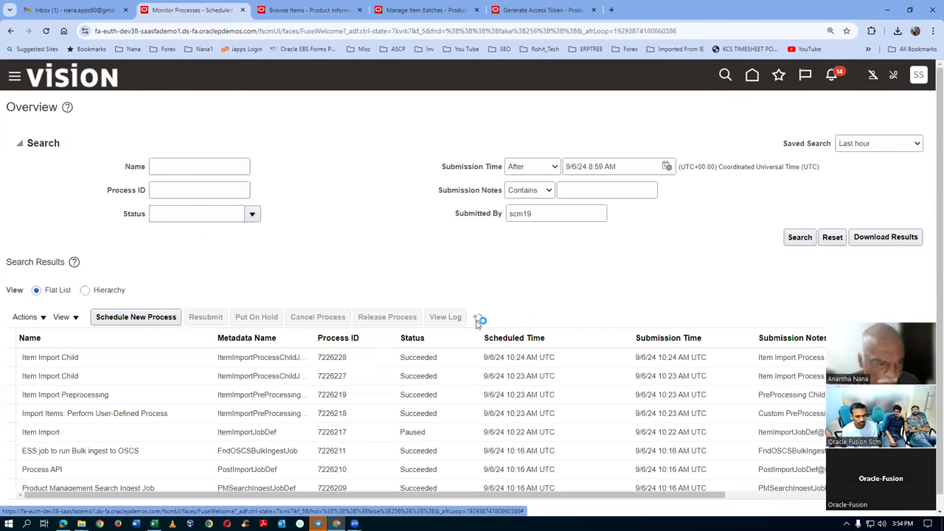
scroll(416, 386, down, 5)
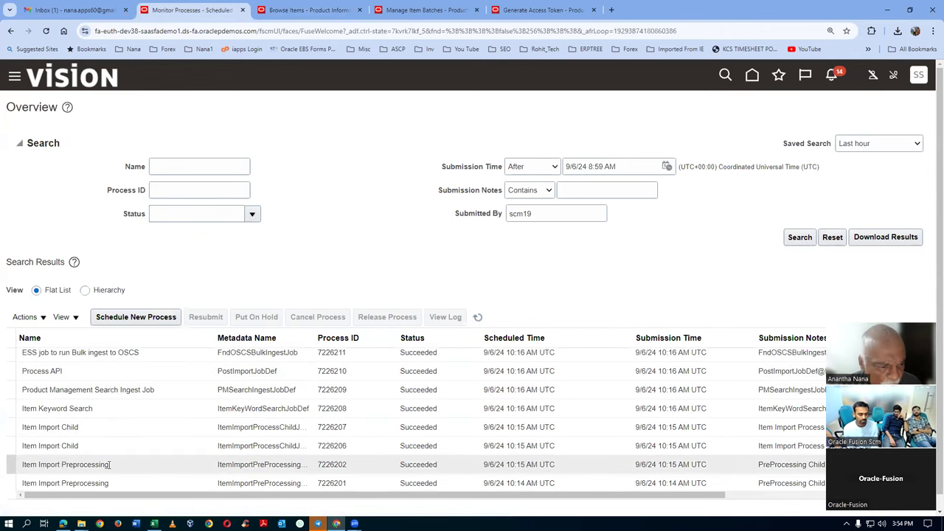
scroll(98, 443, down, 3)
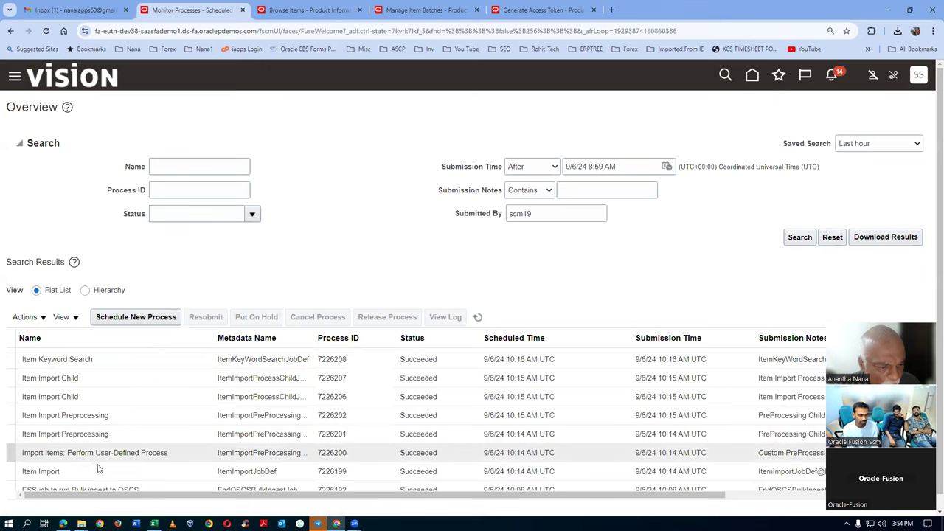
scroll(433, 471, up, 8)
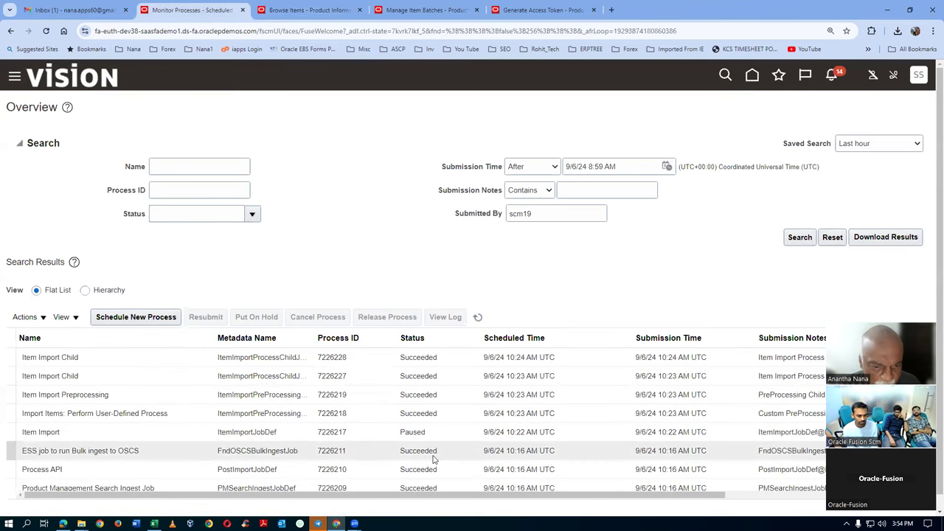
- Rerun the Browse Items search with Starting Lot Number starting with 2001 to check the items' List Price
click(306, 10)
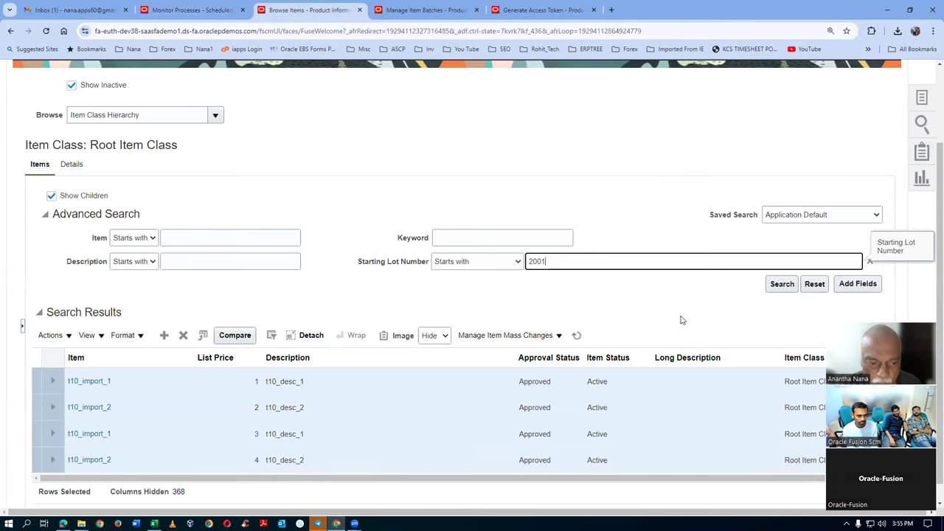
click(783, 287)
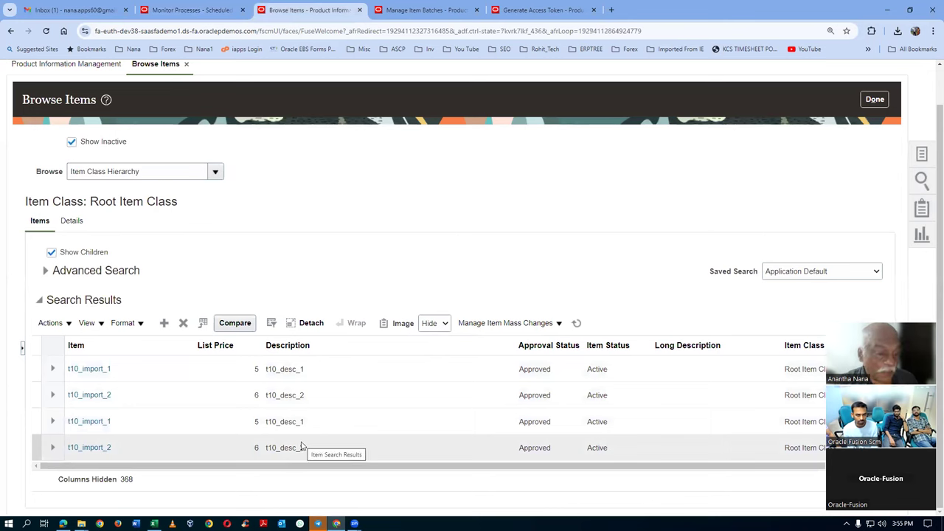
- Select all found items, review their List Price per organization in the Edit Item Attributes dialog, and close it without changes
click(33, 344)
click(51, 323)
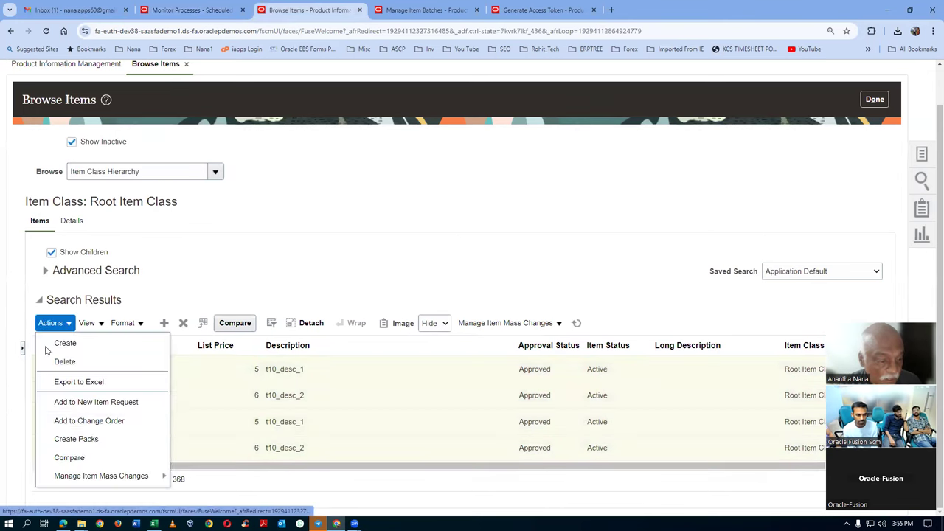
mouse_move(90, 479)
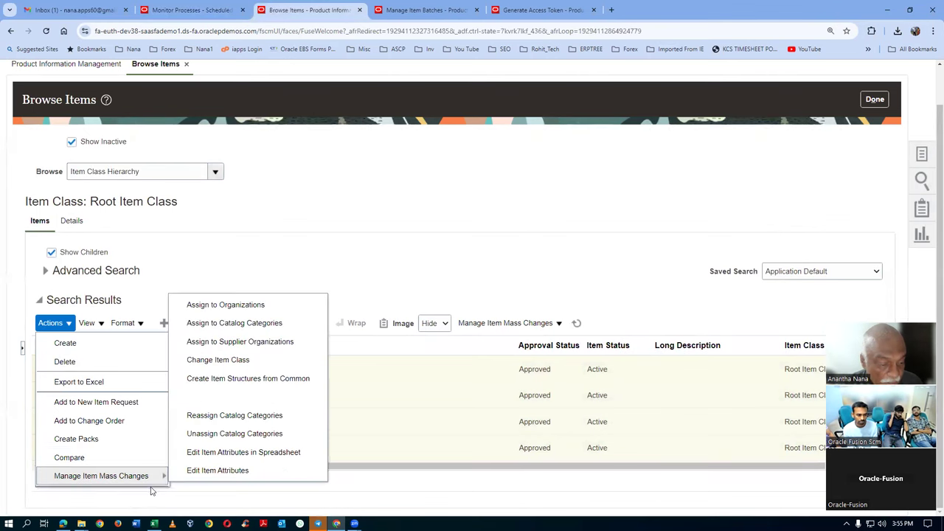
click(212, 472)
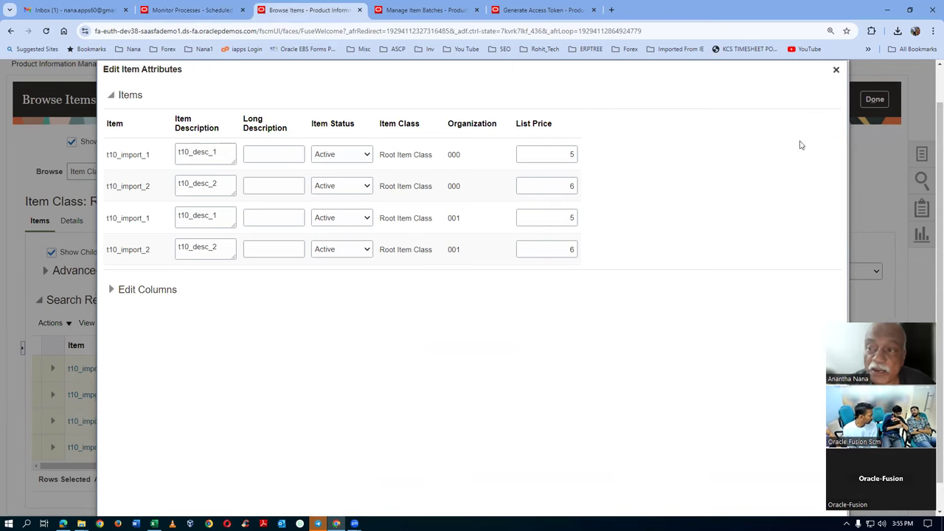
click(836, 69)
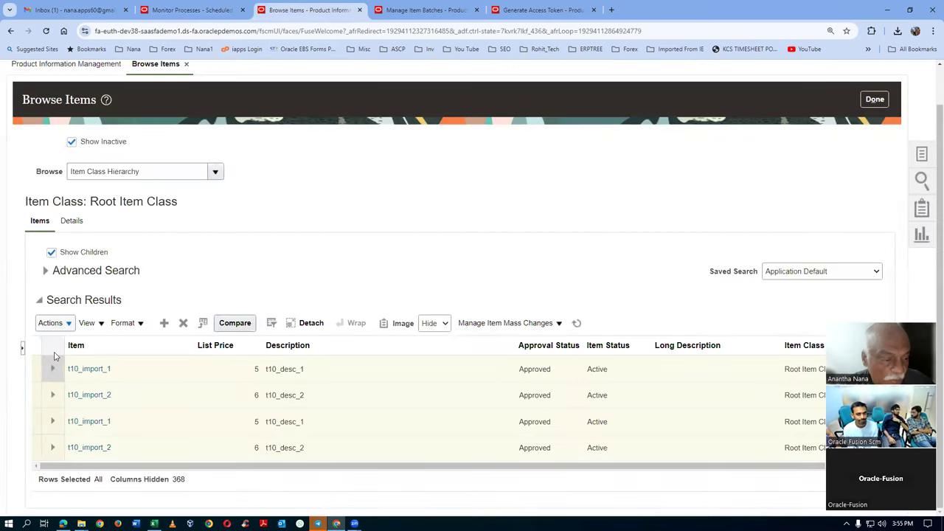
- Review the item mass change options for the selected items without choosing one
click(50, 323)
mouse_move(108, 478)
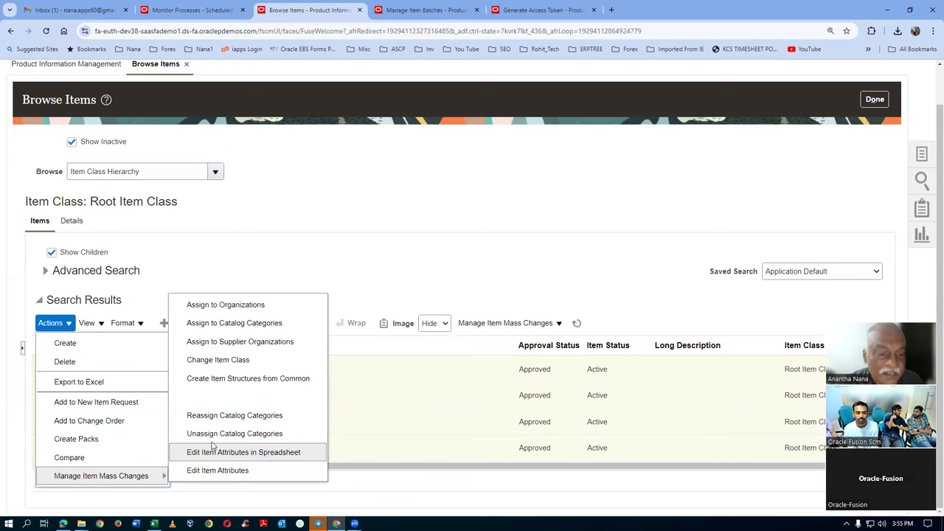
click(370, 267)
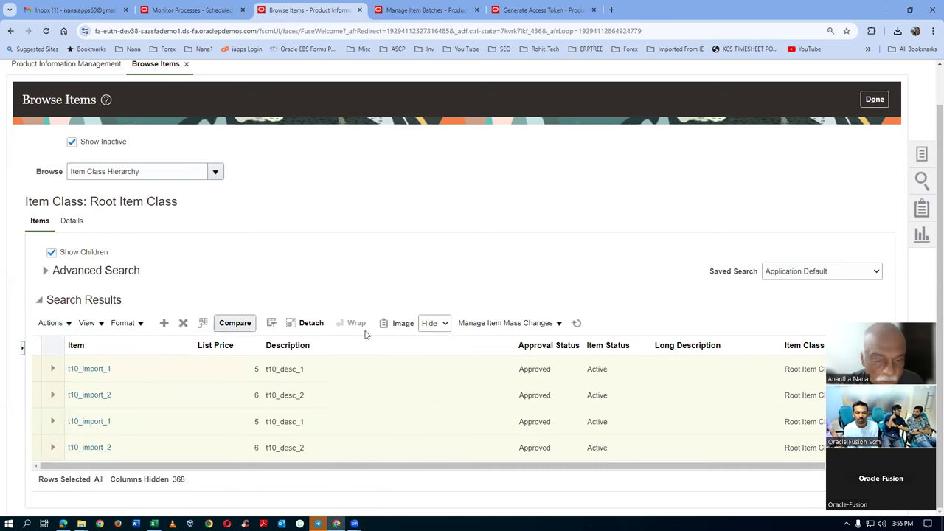
- Expand the advanced search criteria and examine the Starting Lot Number condition
click(45, 272)
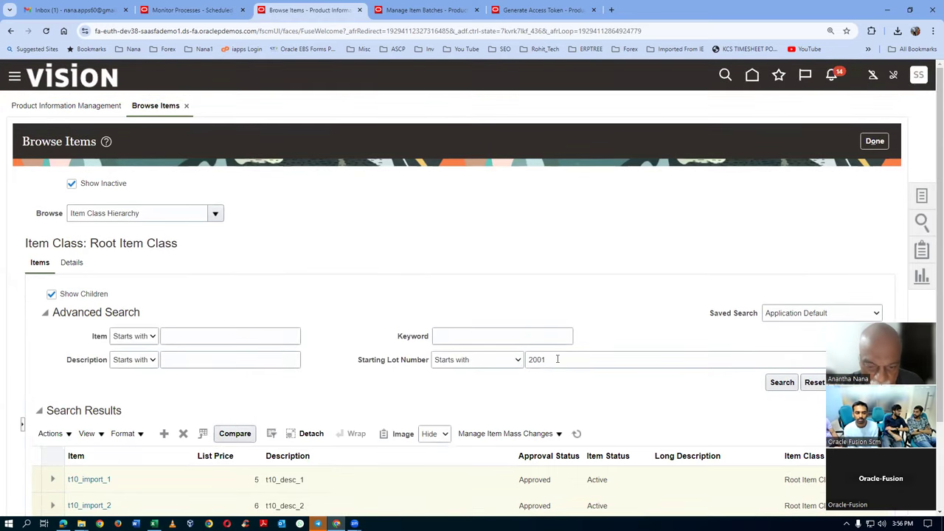
double_click(560, 362)
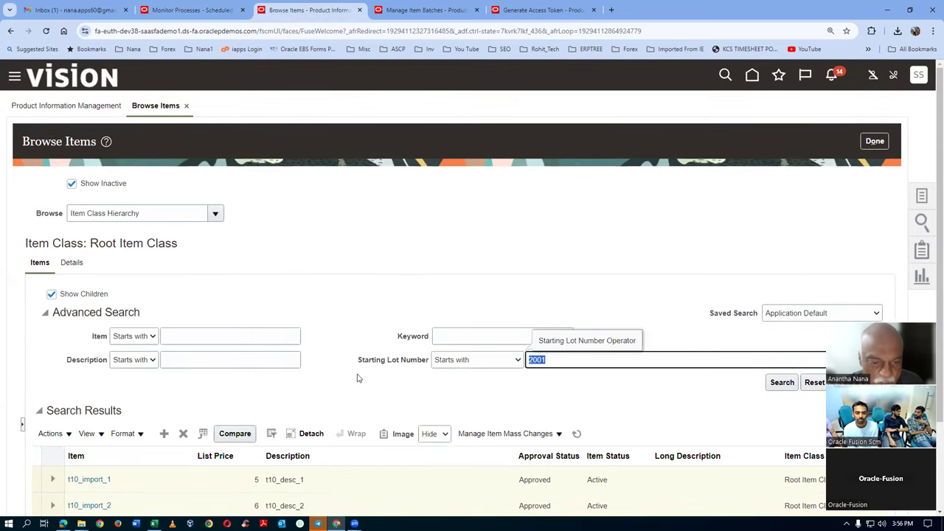
click(573, 360)
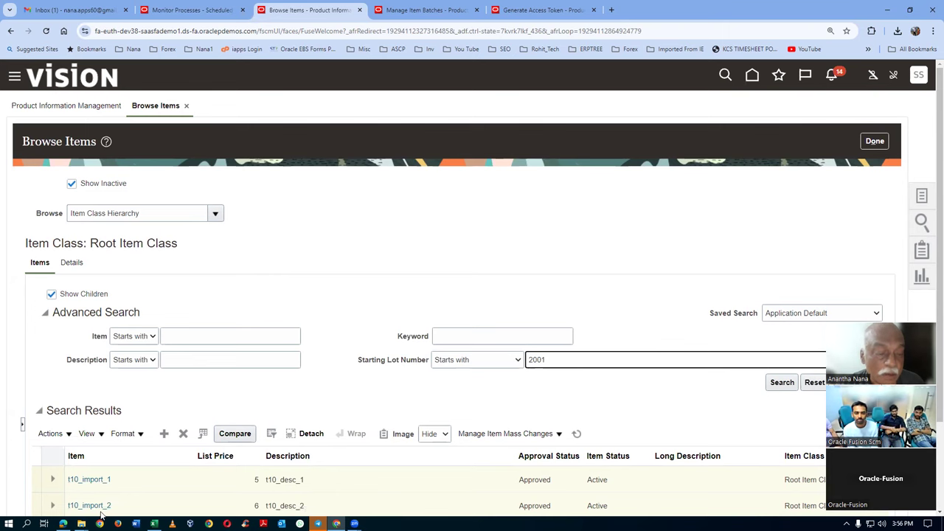
- Reselect all found items, look over the mass change actions again, and select the second t10_import_1 row to check its List Price
scroll(582, 449, down, 2)
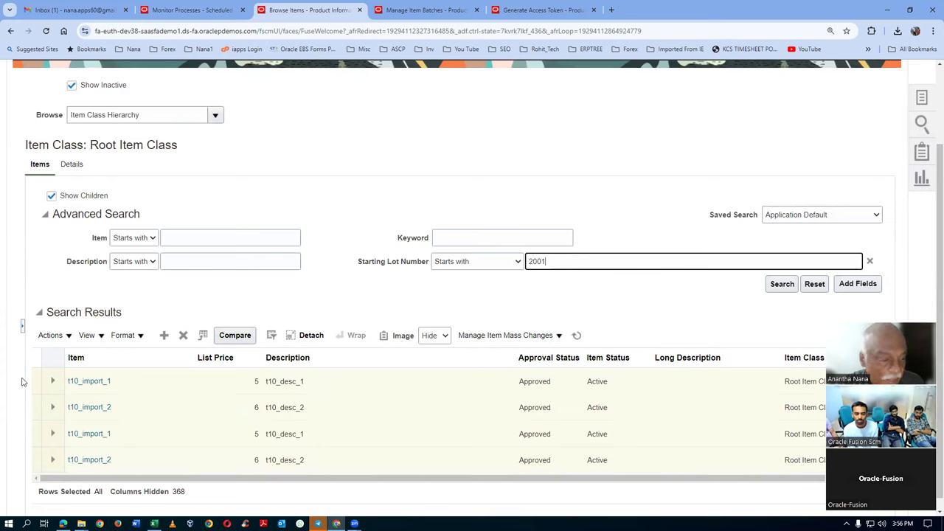
click(36, 359)
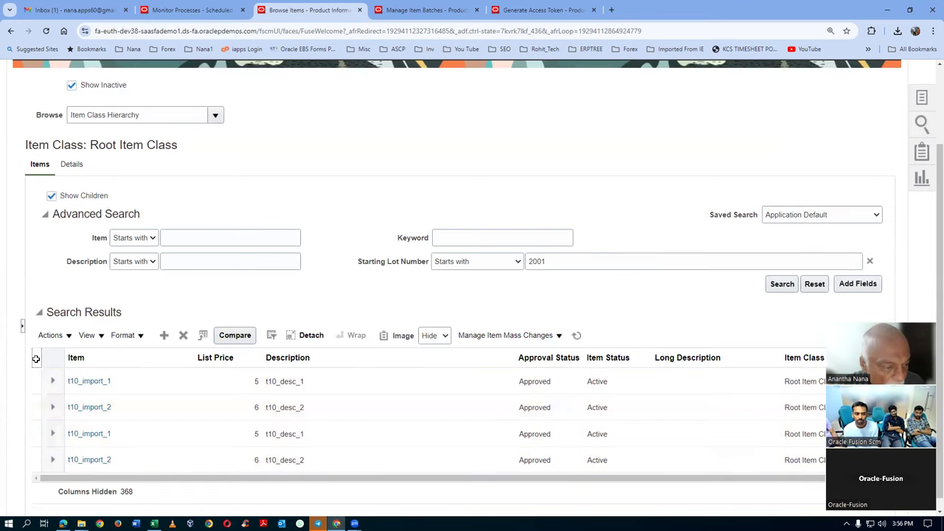
click(51, 337)
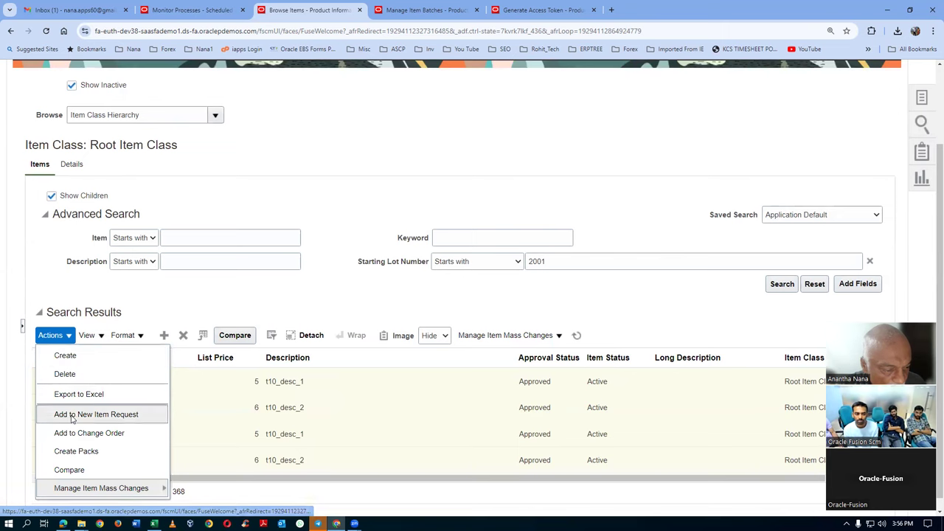
click(92, 491)
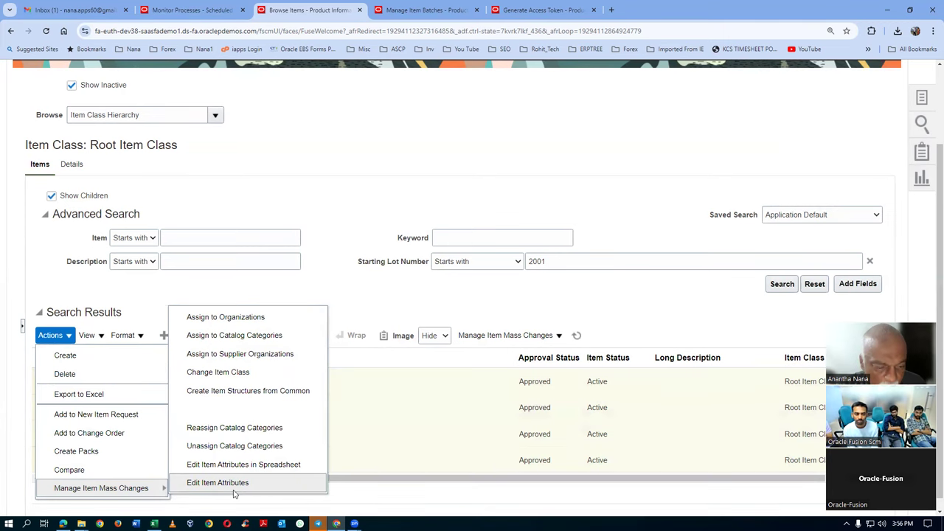
click(400, 159)
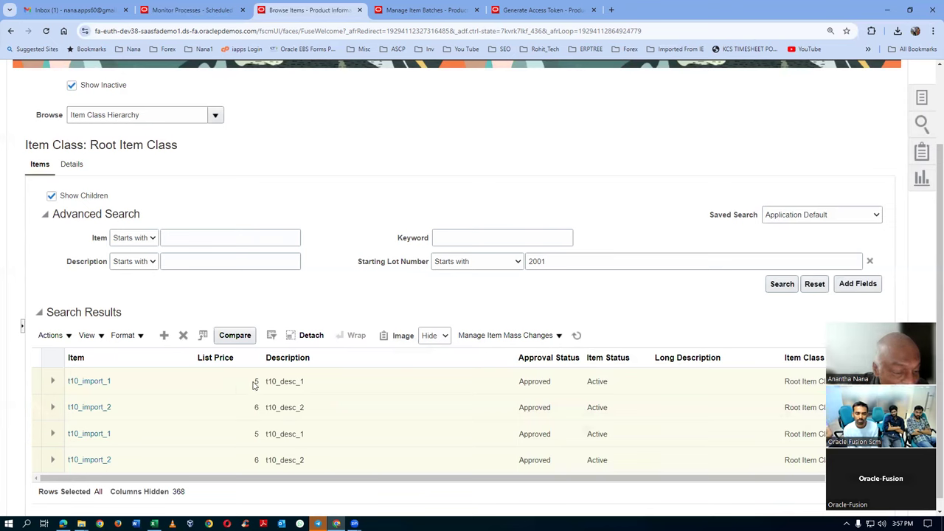
click(256, 435)
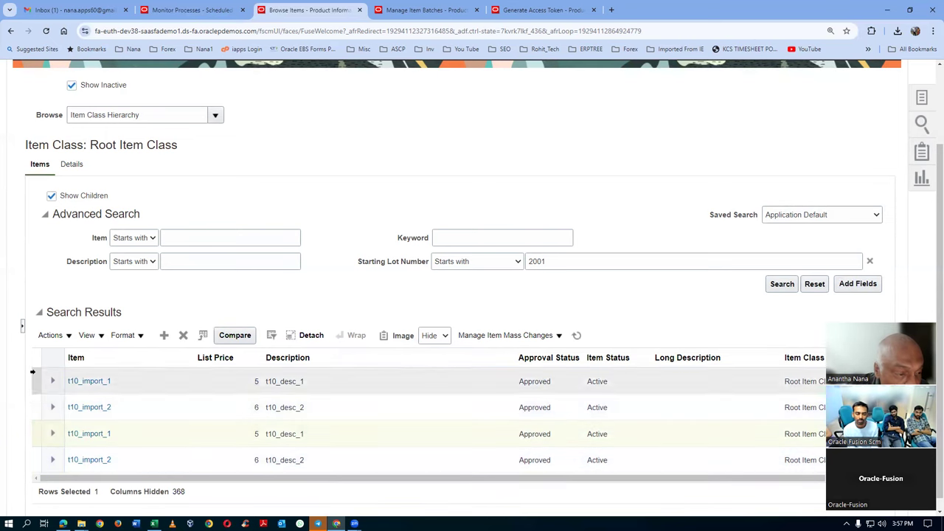
- Select all found t10_import items and start the Edit Item Attributes mass change for them
click(33, 362)
click(51, 335)
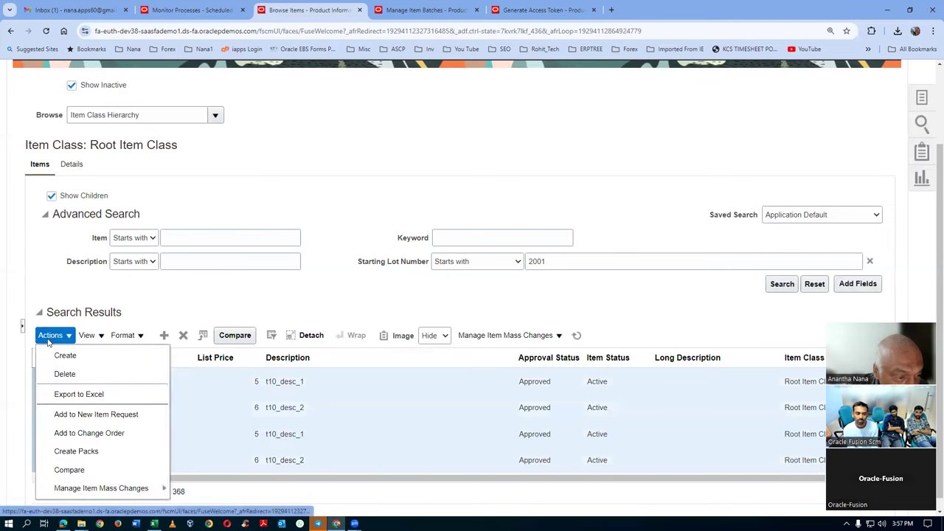
mouse_move(132, 489)
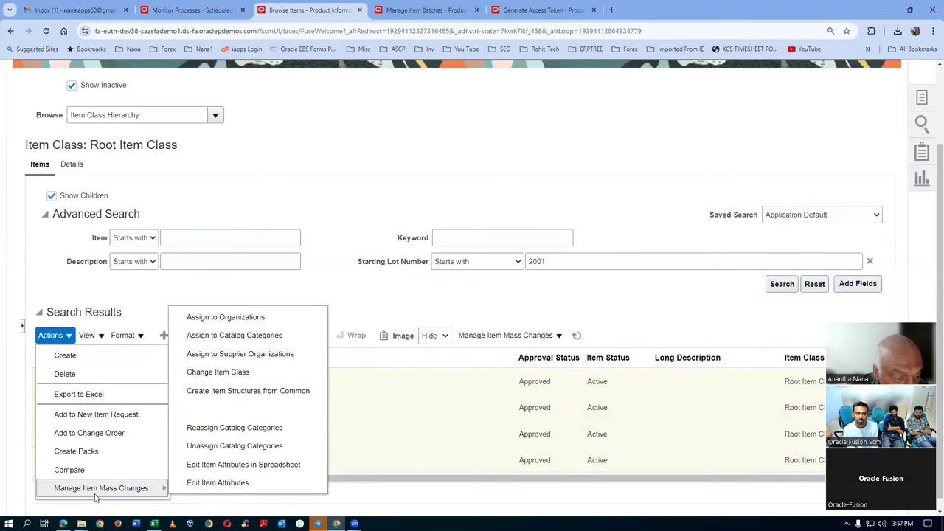
click(230, 484)
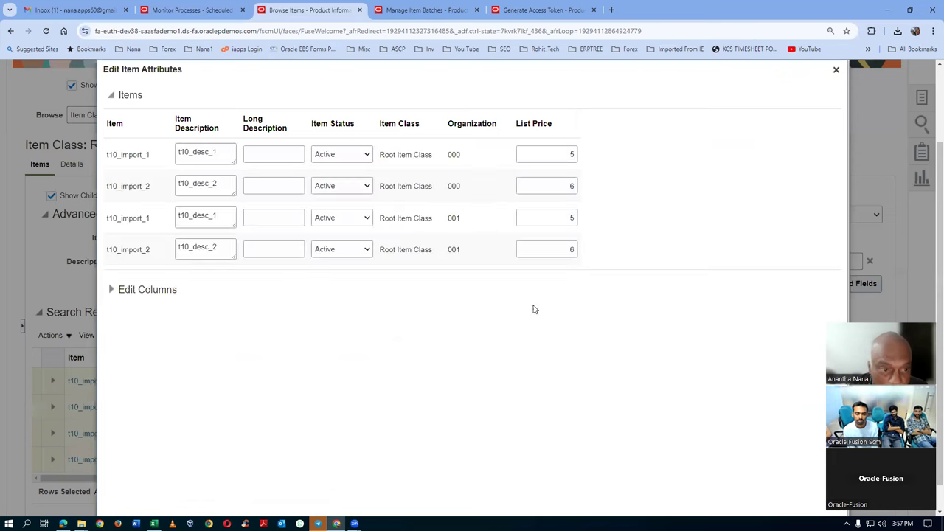
- Set the organization 000 List Price to 11 for t10_import_1 and 12 for t10_import_2
click(551, 155)
key(BackSpace)
text(11)
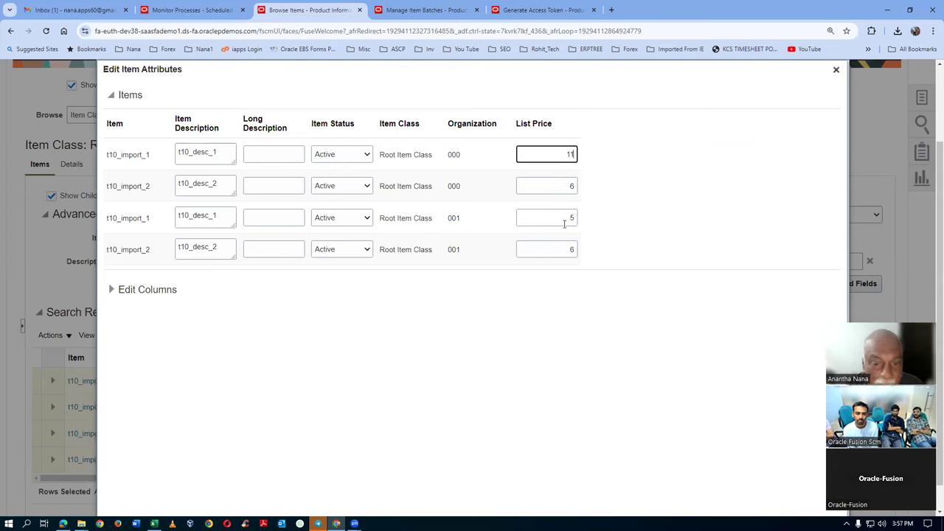
click(573, 186)
key(BackSpace)
text(12)
key(Tab)
- Set the organization 001 List Price to 13 for t10_import_1 and 14 for t10_import_2
click(571, 218)
key(BackSpace)
text(1)
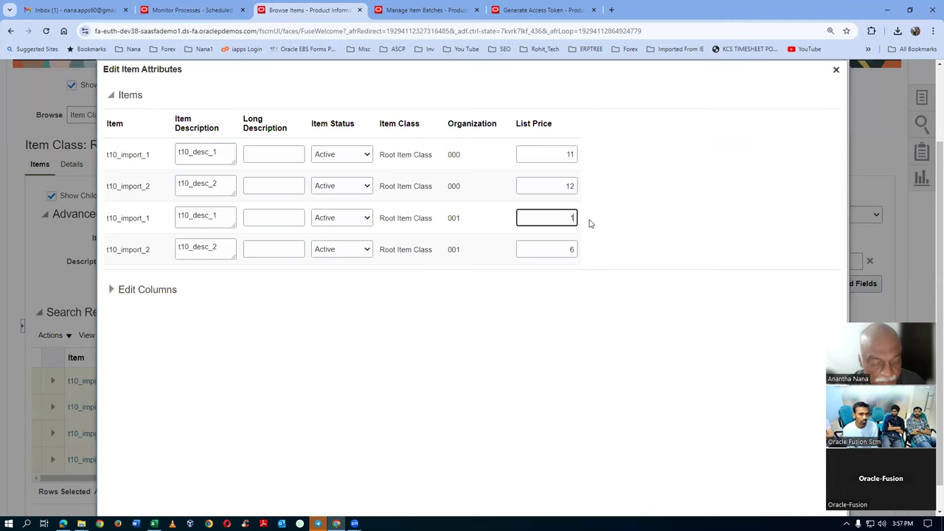
key(Tab)
click(572, 249)
key(BackSpace)
text(1)
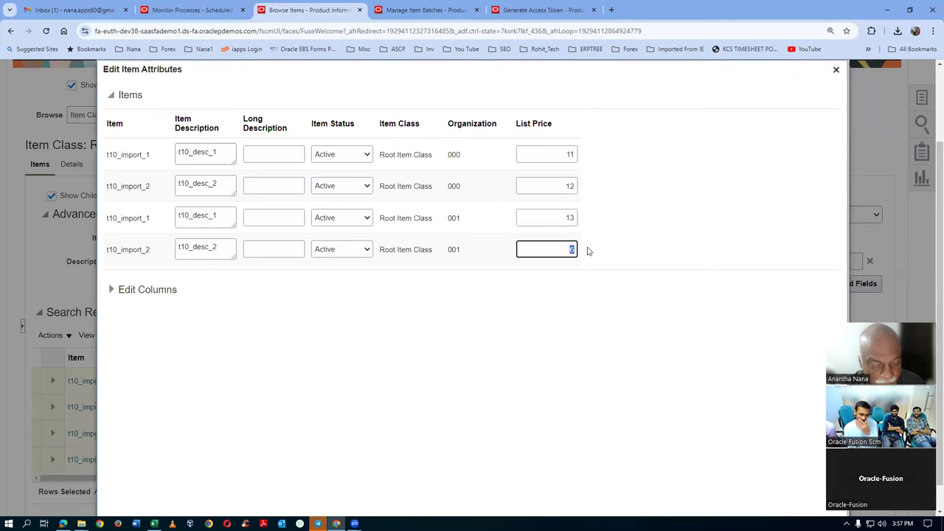
text(4)
key(Tab)
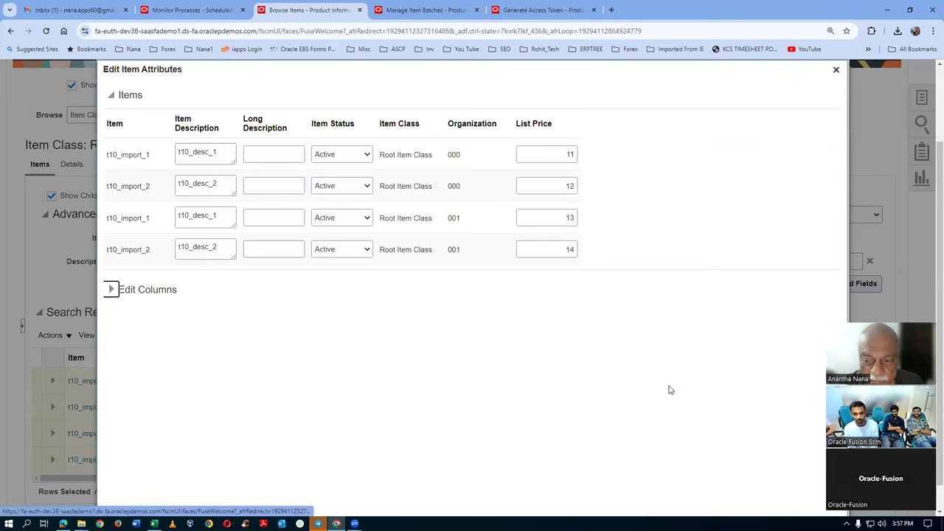
- Submit the item mass change with the default process details and close the Edit Item Attributes dialog
scroll(670, 389, down, 1)
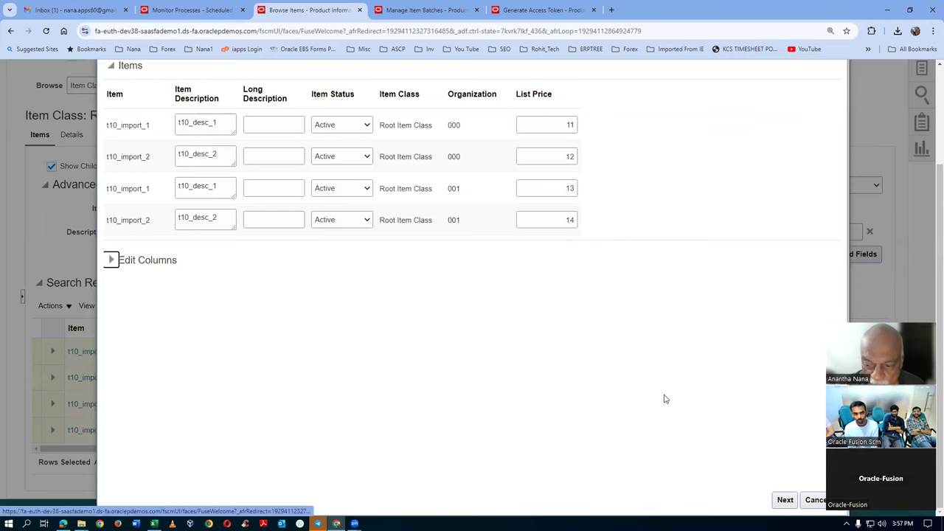
click(797, 496)
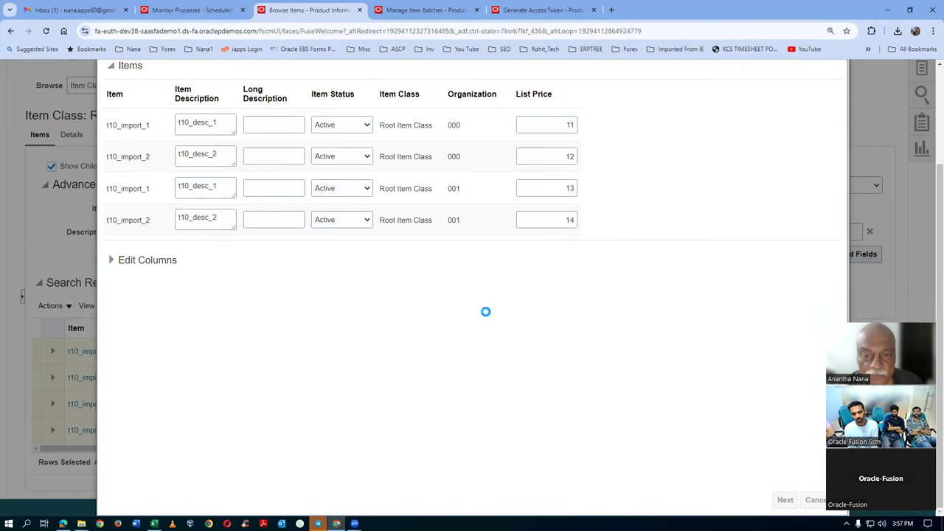
click(612, 449)
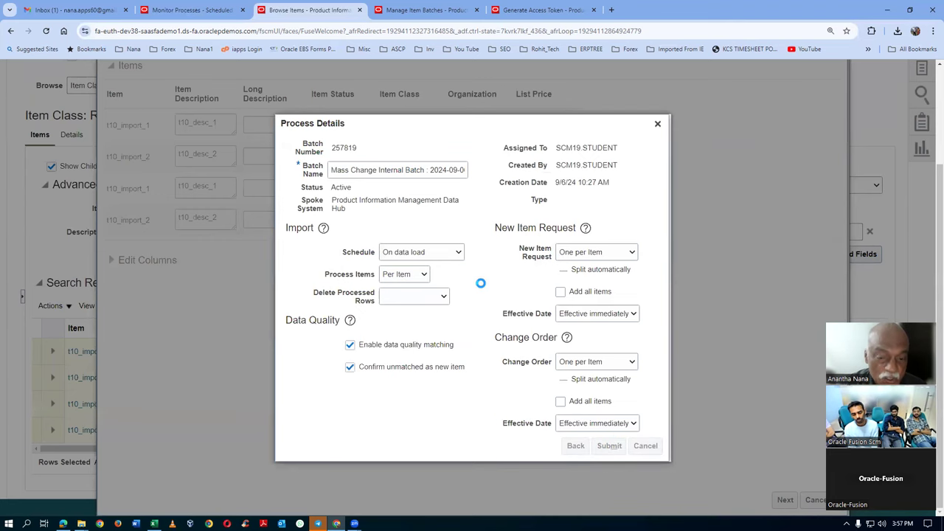
key(Return)
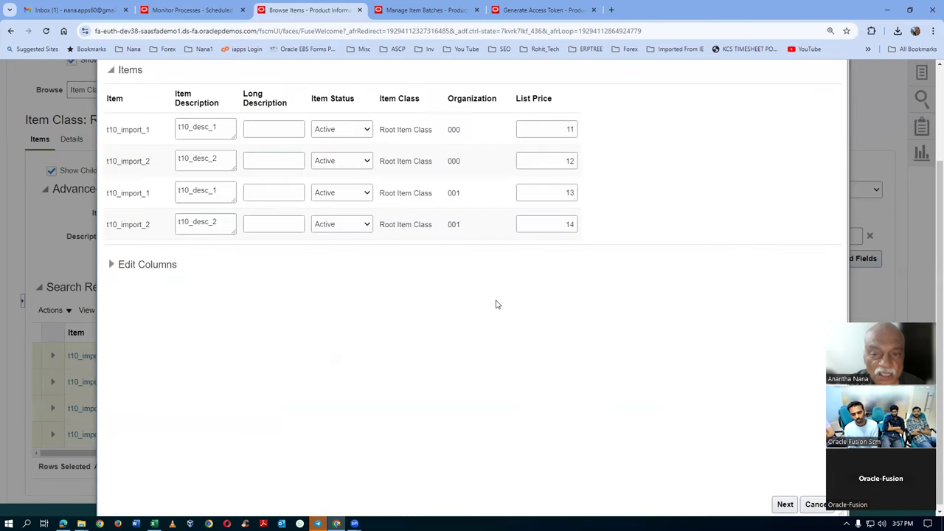
scroll(760, 179, up, 2)
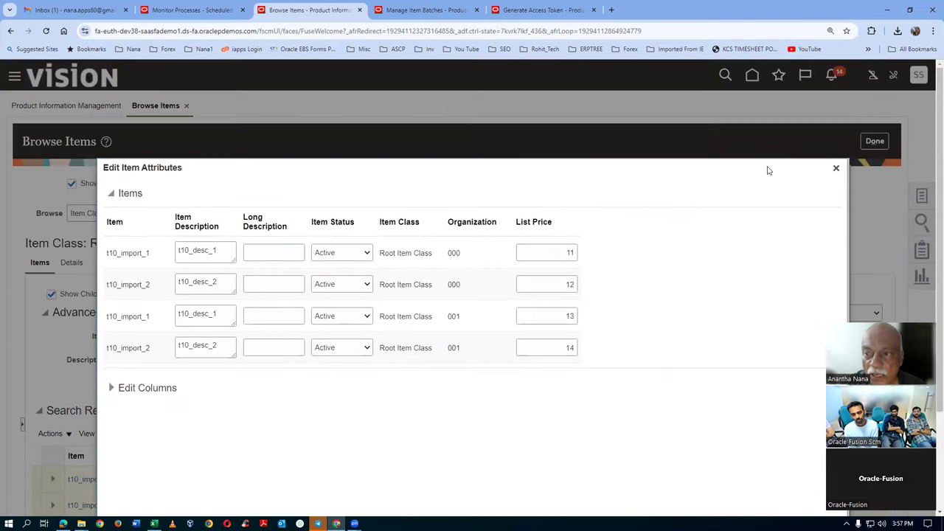
click(834, 164)
- Go to the scheduled processes overview and refresh it to check for the newly submitted Item Import
click(189, 12)
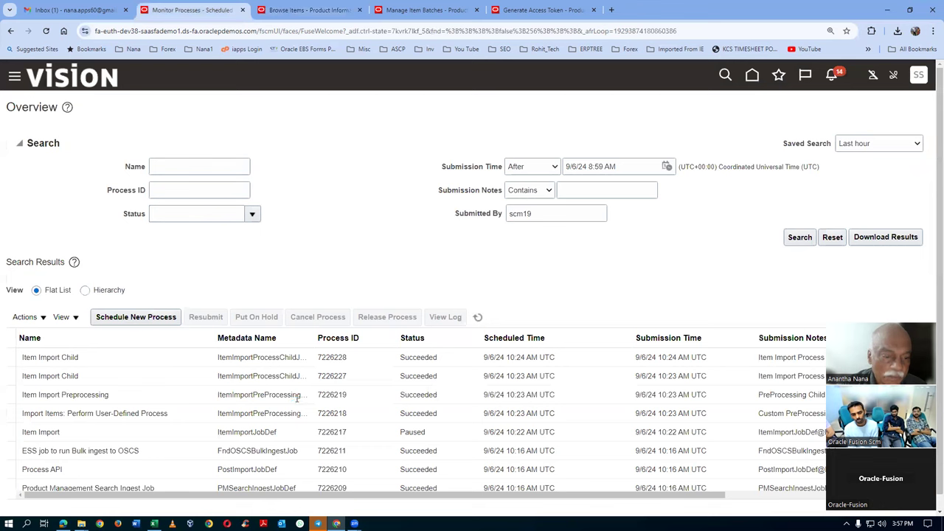
click(478, 318)
click(478, 318)
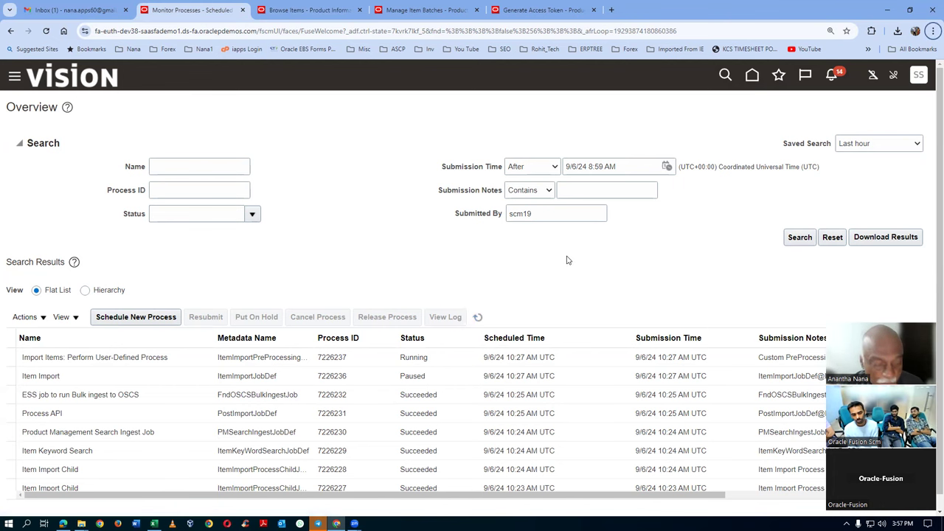
- Switch to Excel and close the MassChange workbook without saving its changes
key(alt+Tab)
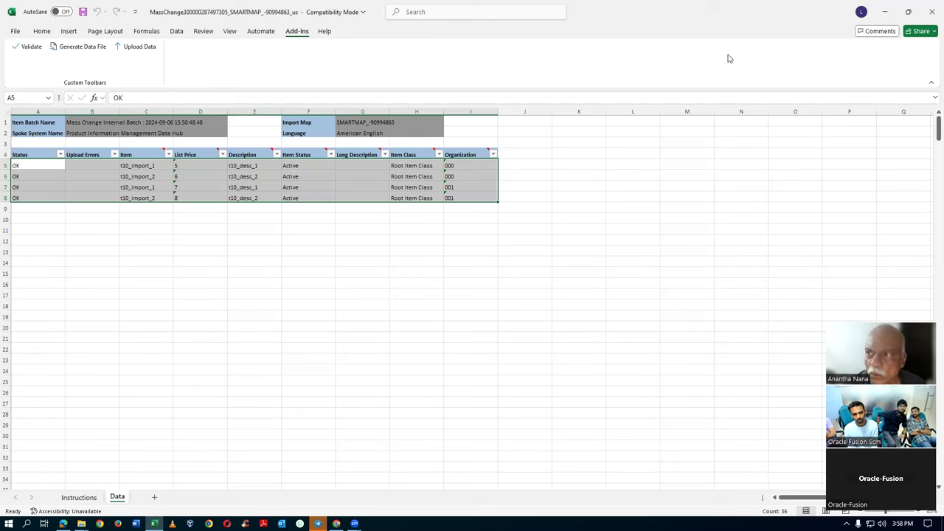
click(931, 14)
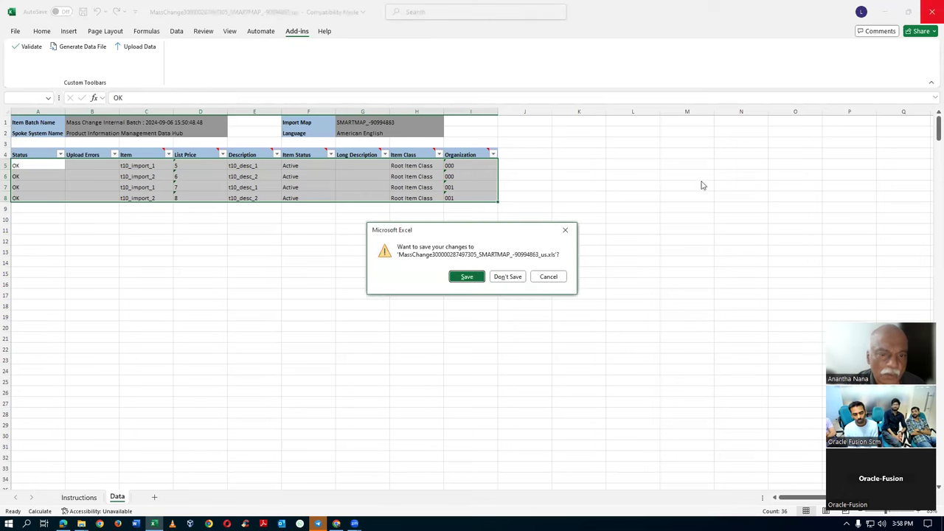
click(508, 276)
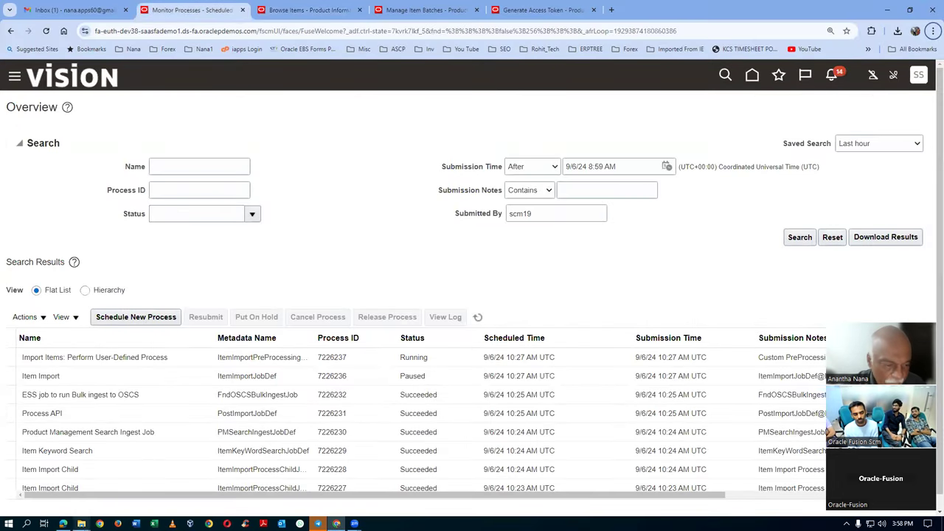
- Reopen the recent MassChange workbook in Excel, review its List Price values, and close it without saving
click(154, 524)
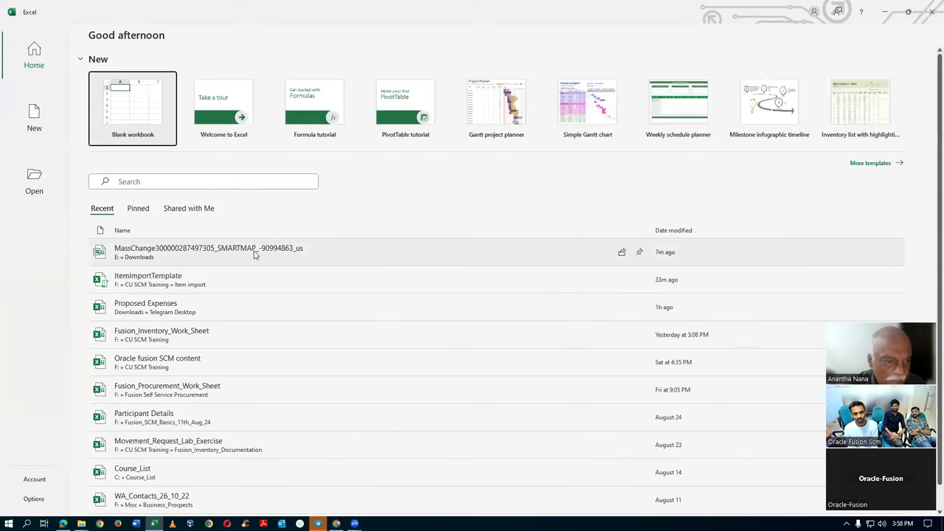
click(253, 255)
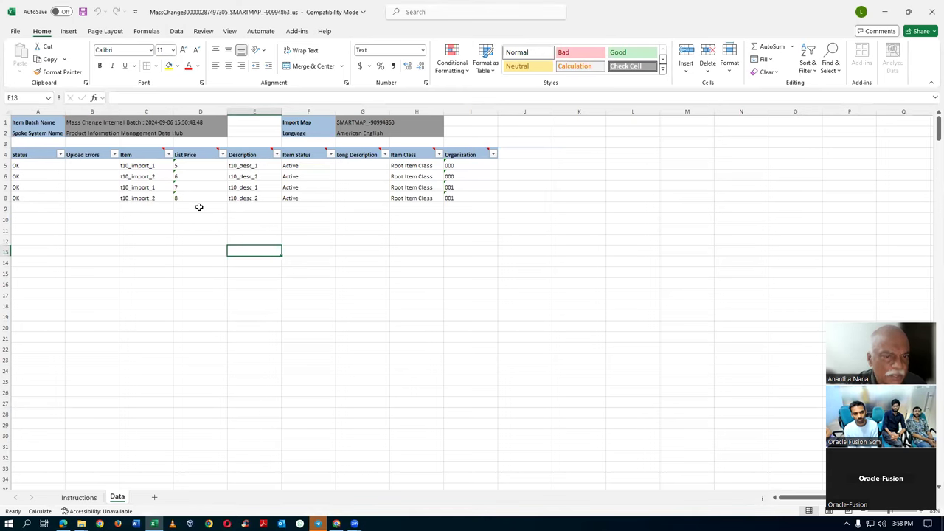
ctrl+scroll(207, 211, up, 1)
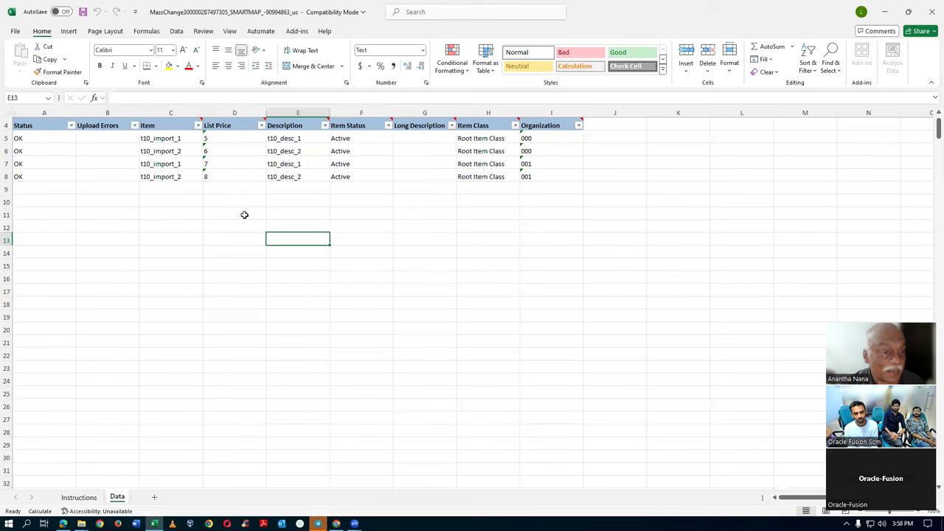
click(930, 12)
click(509, 276)
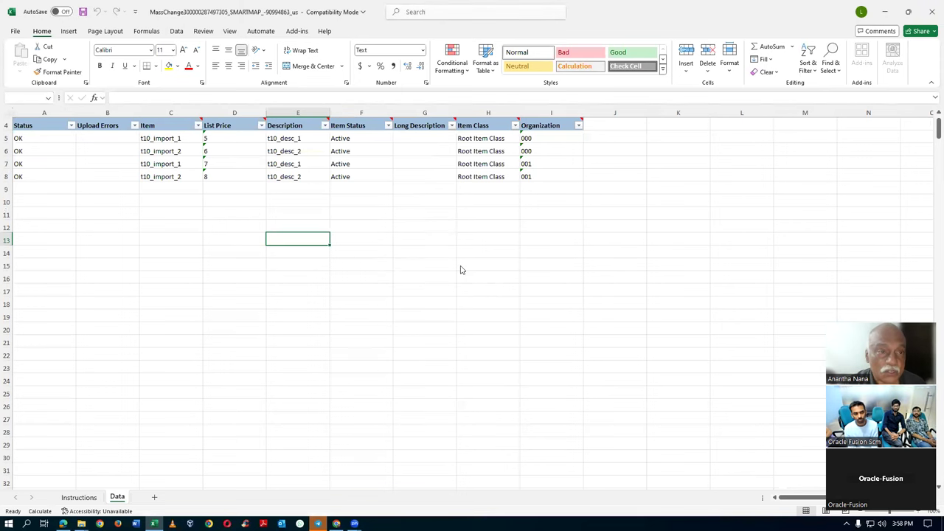
key(alt+Tab)
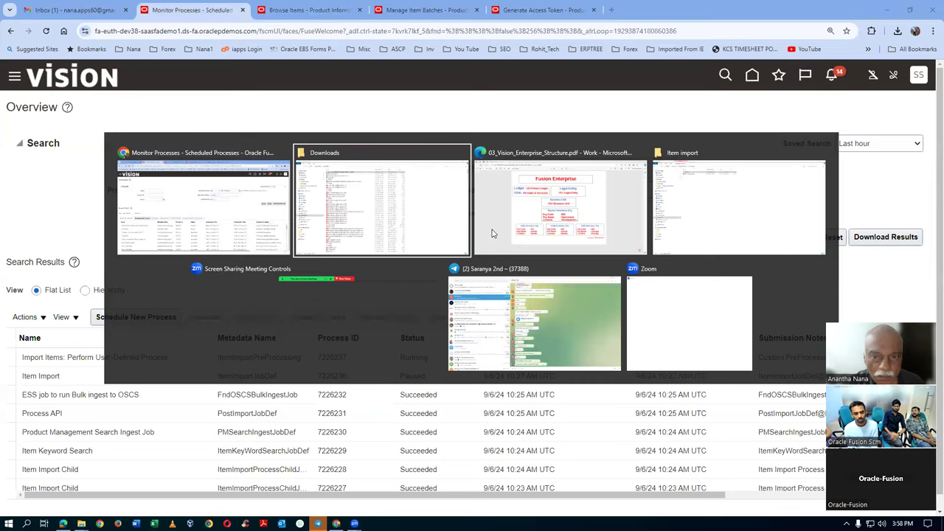
key(alt+Tab)
key(alt+Tab)
key(alt+Tab)
key(alt+Tab)
key(alt+Tab)
key(alt+Tab)
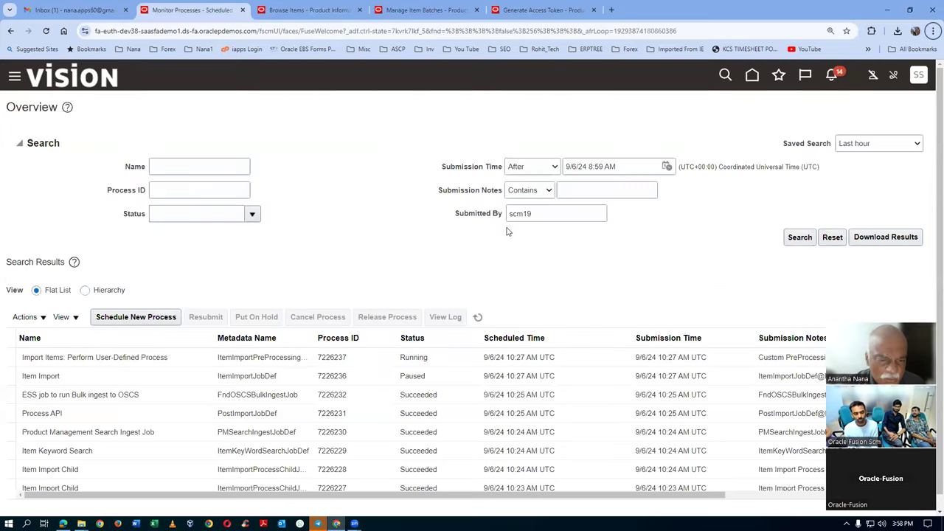
- Refresh the scheduled processes list repeatedly to monitor the progress of Item Import and its child processes
click(478, 318)
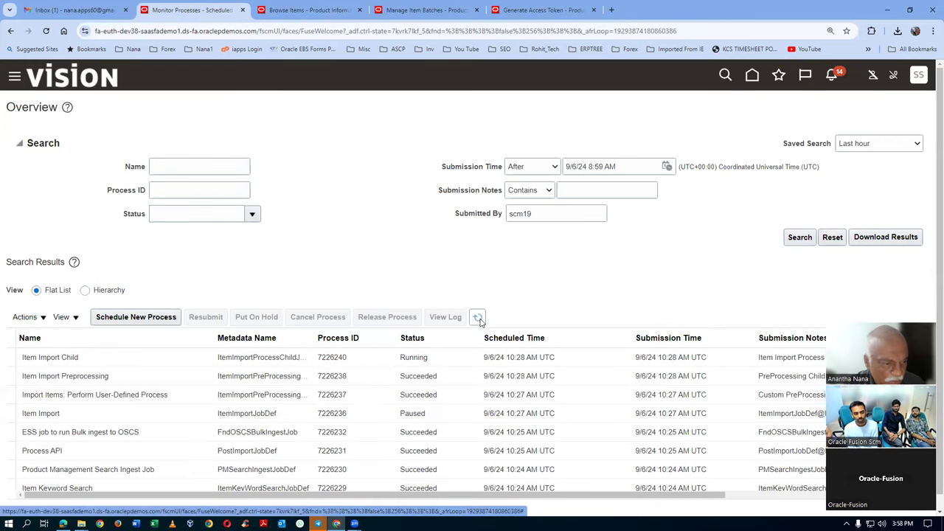
click(478, 317)
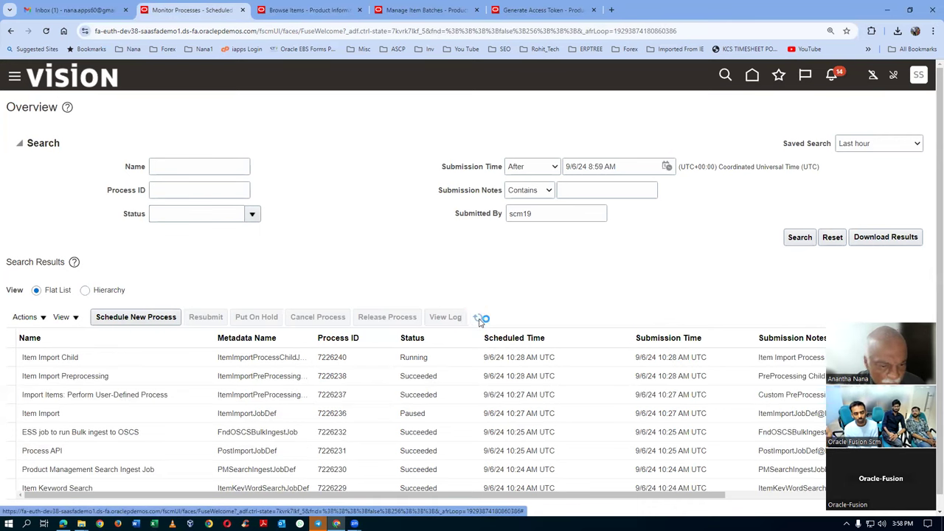
click(478, 318)
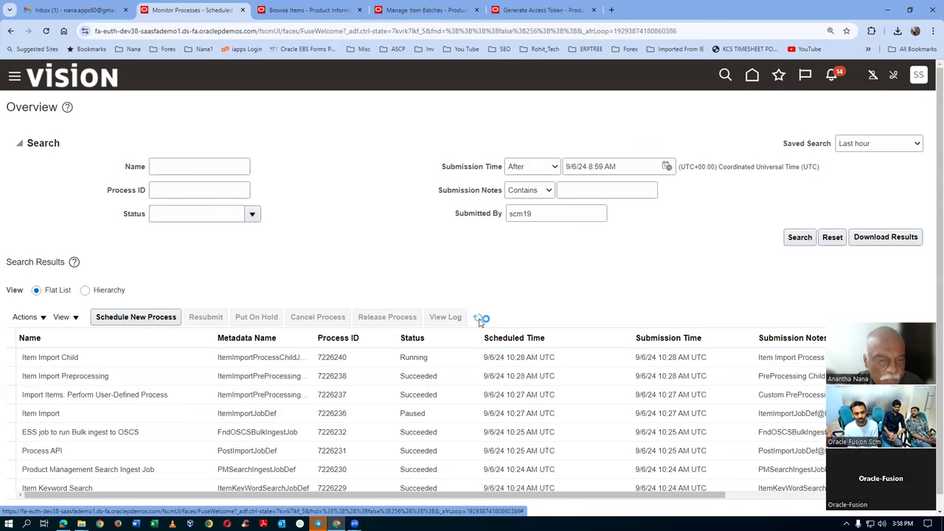
click(478, 317)
click(478, 318)
click(478, 317)
click(478, 317)
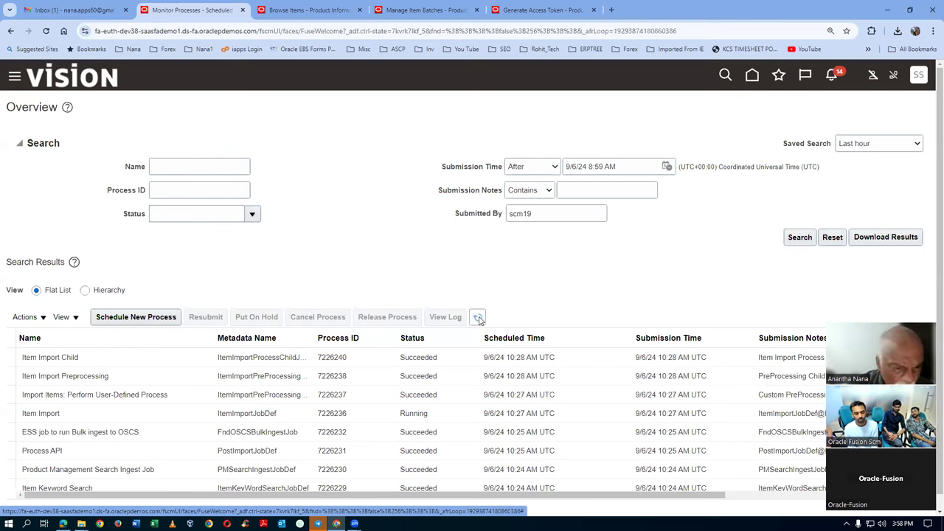
click(478, 317)
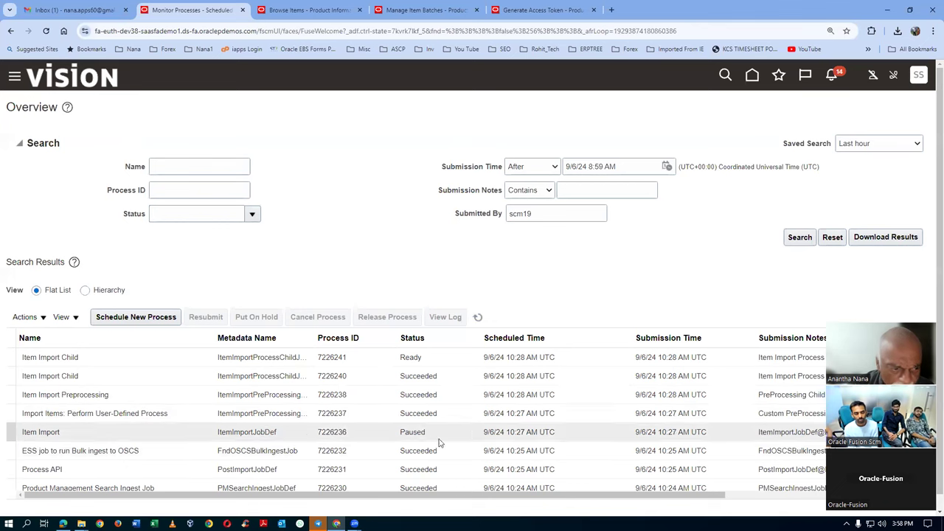
click(478, 318)
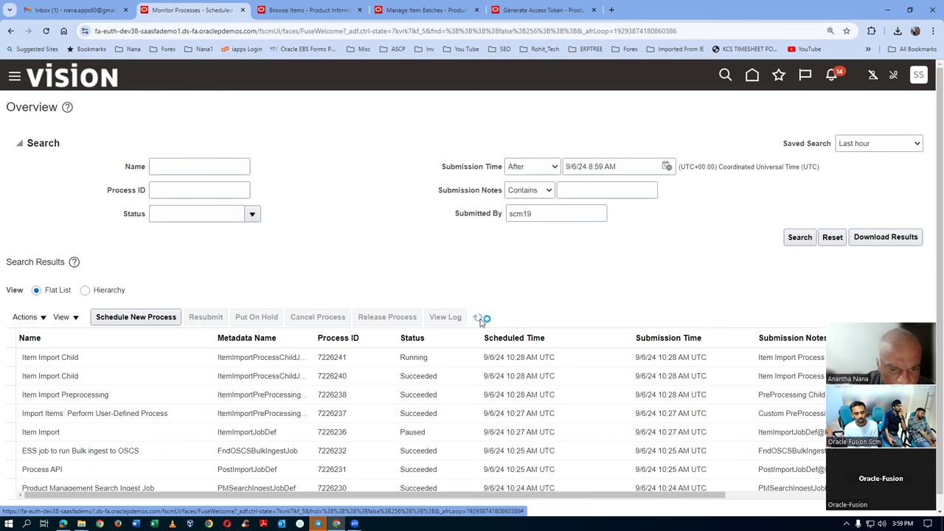
- Go to Manage Item Batches and rerun the search to list the recent item batches
click(291, 9)
click(433, 10)
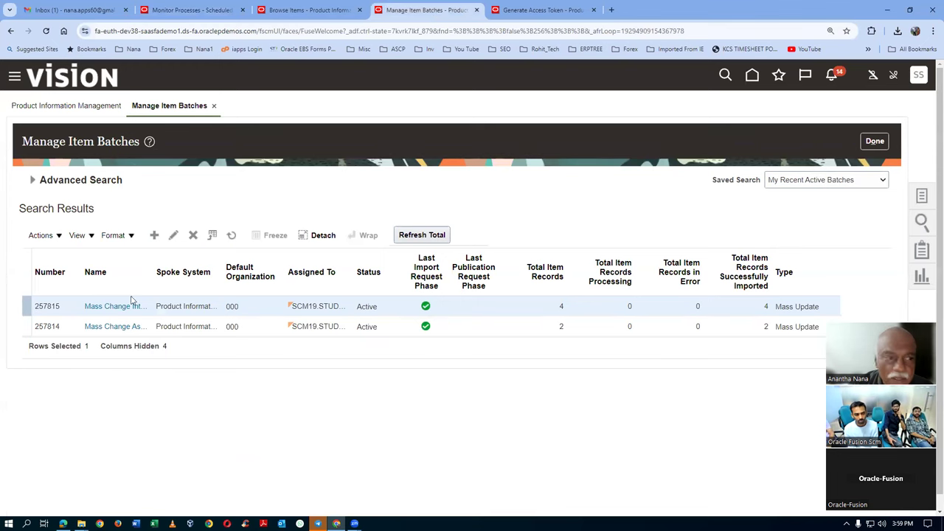
click(33, 181)
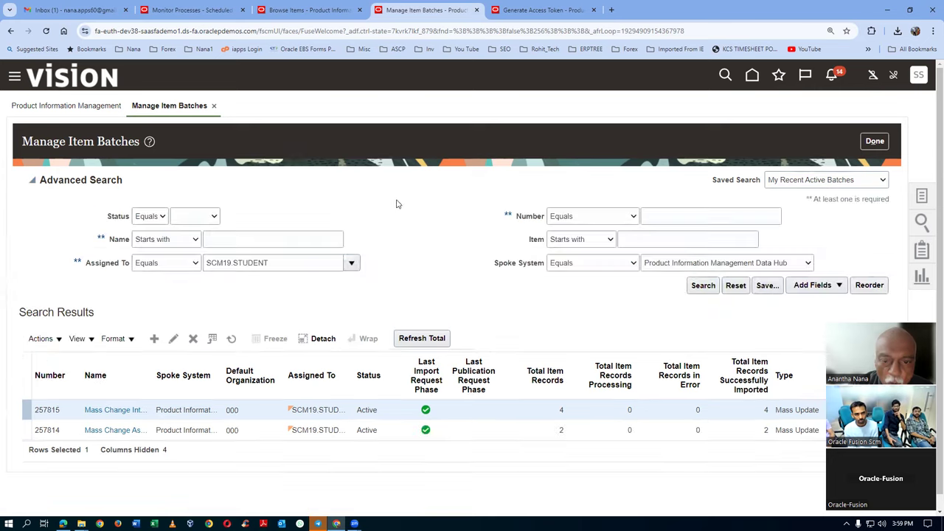
click(708, 286)
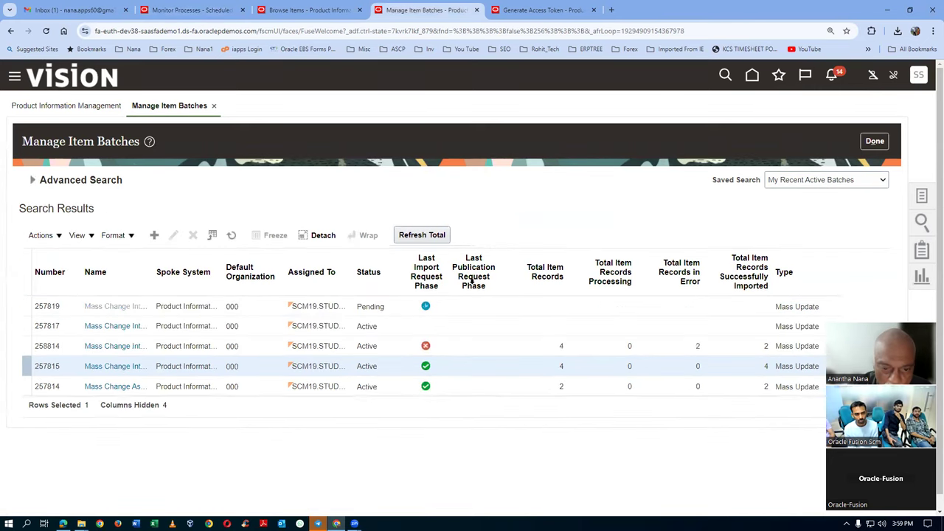
- Open the last import request phase of batch 258814 and view the output of its Item Import process
click(396, 348)
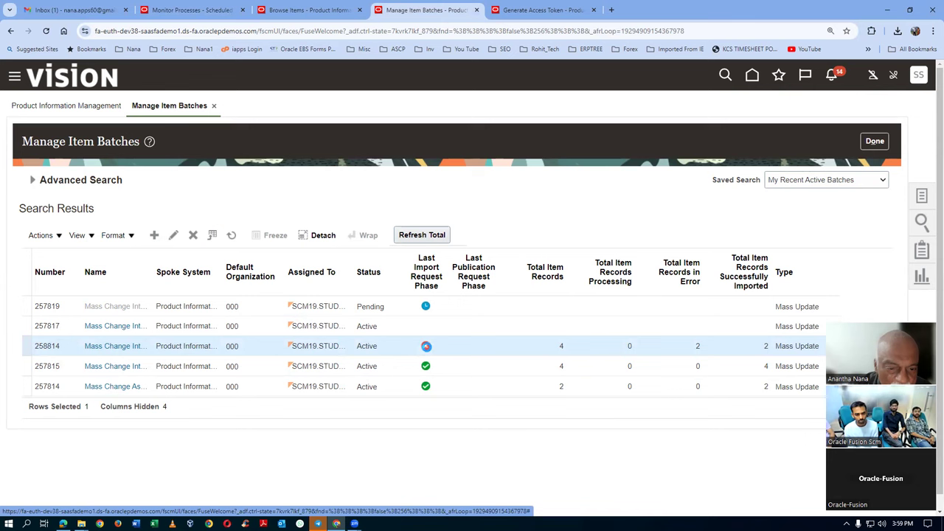
click(426, 346)
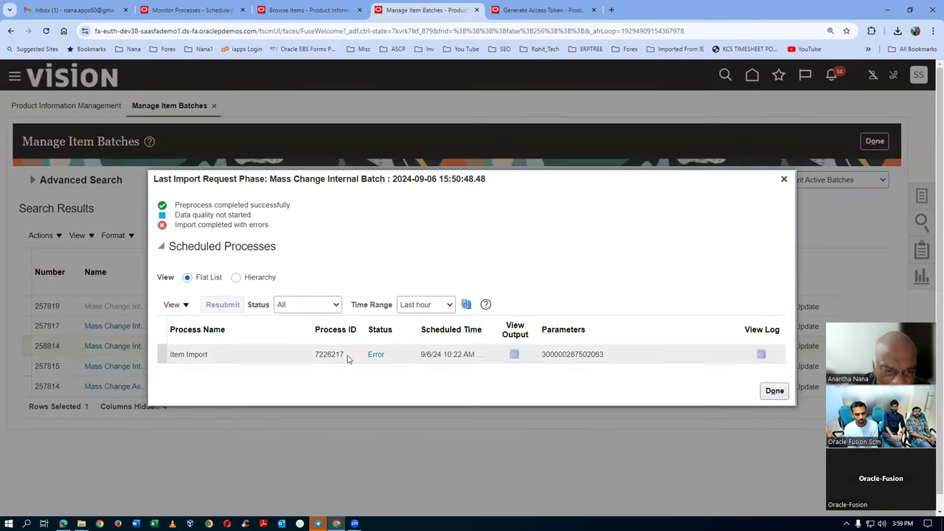
click(515, 355)
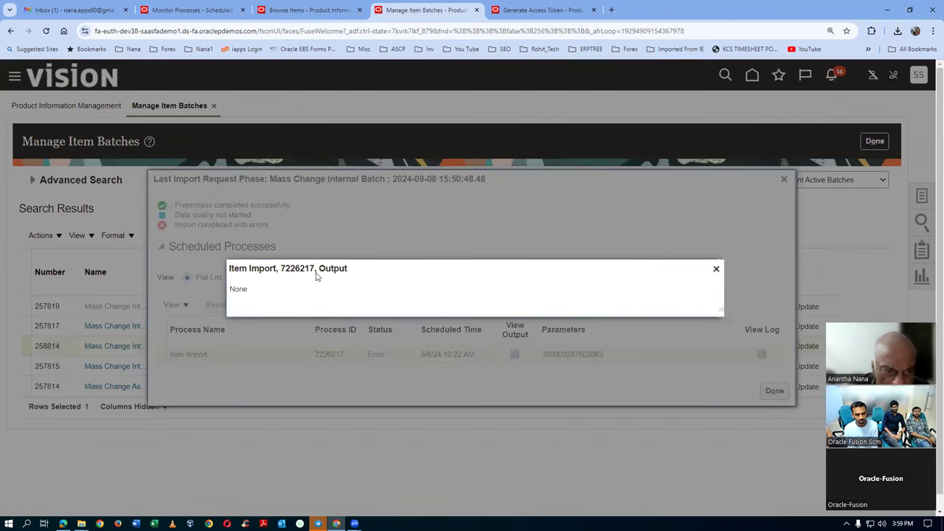
- Close the Item Import output and open the process's log file ESS_L_7226217
click(716, 268)
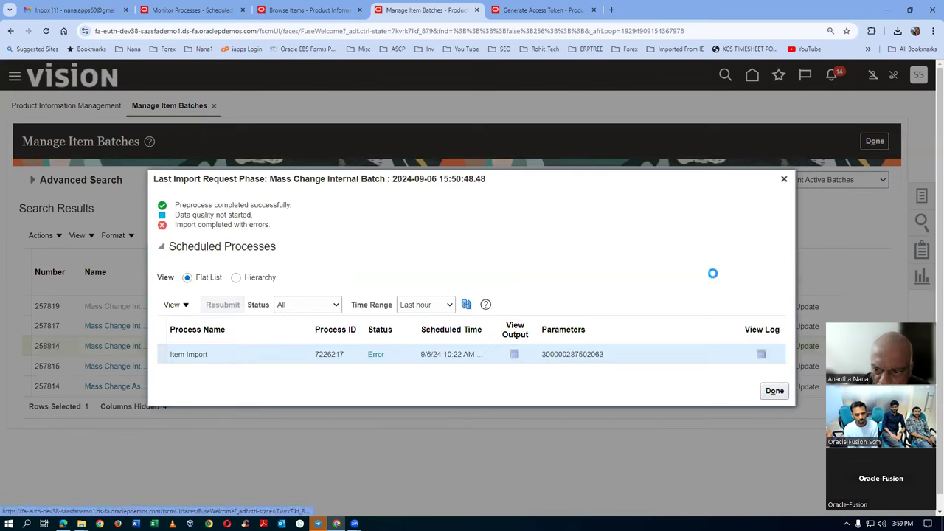
click(762, 354)
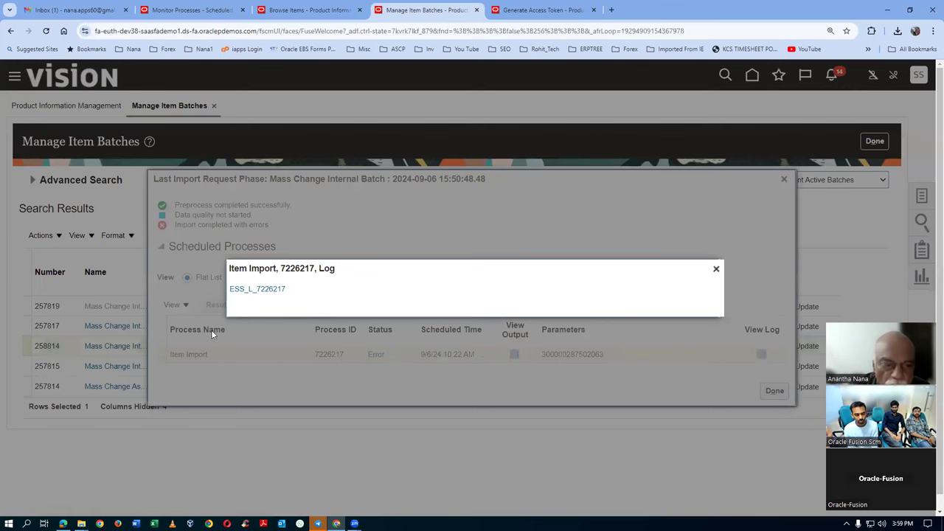
click(243, 292)
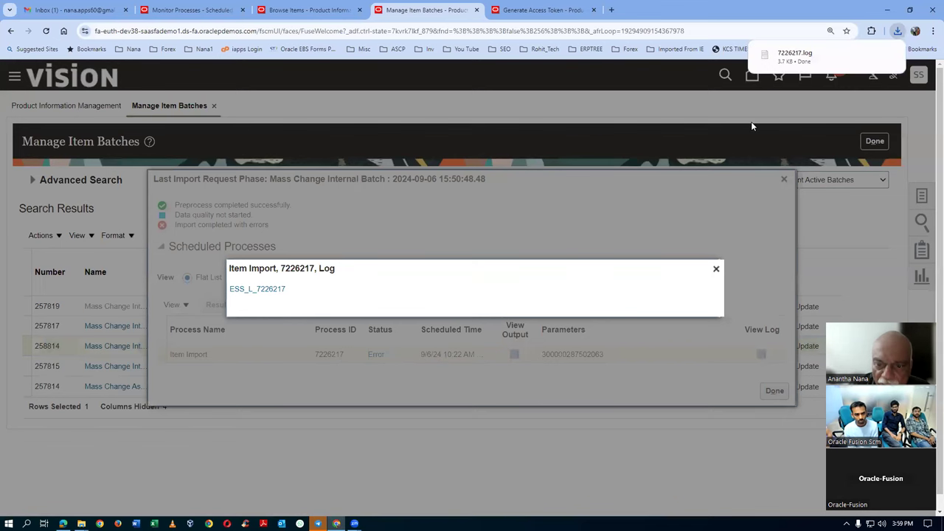
click(797, 56)
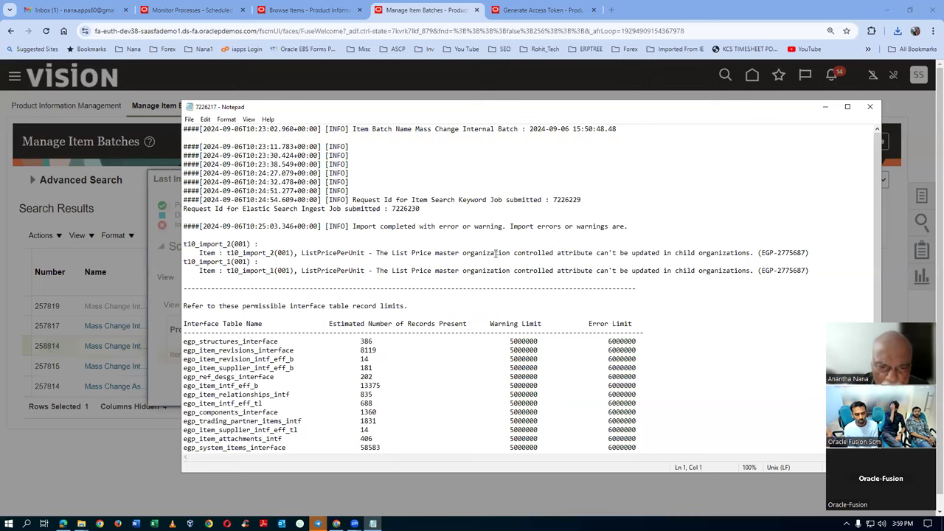
- Examine the import error lines for t10_import_1 and t10_import_2 in organization 001, and close the log file
drag(436, 255, 815, 253)
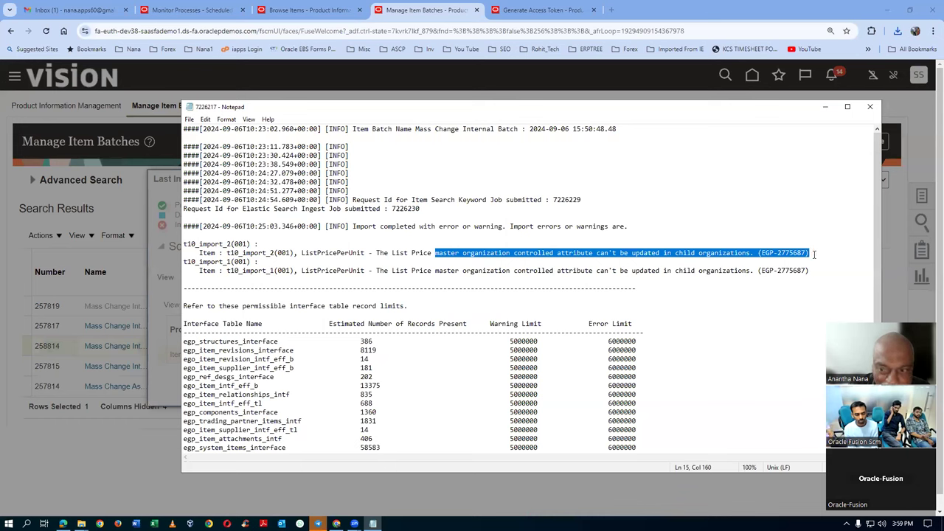
click(759, 294)
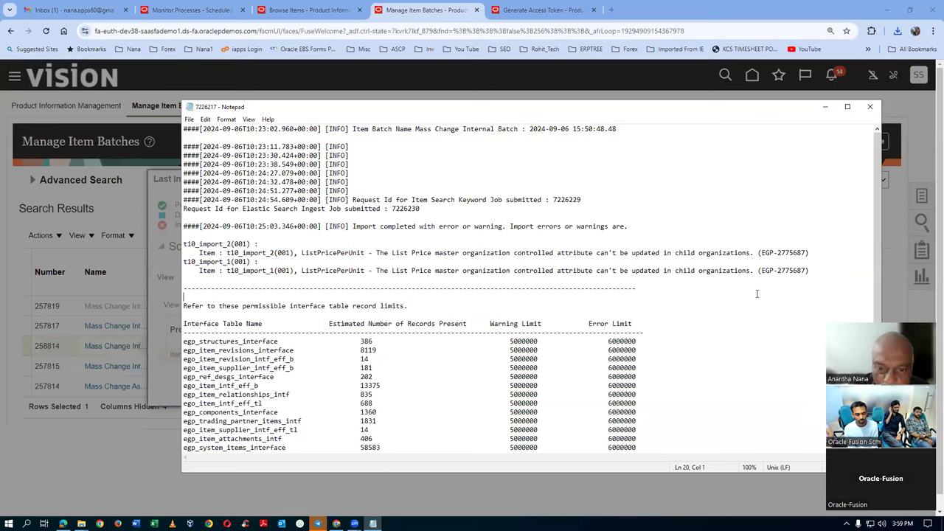
drag(513, 253, 761, 270)
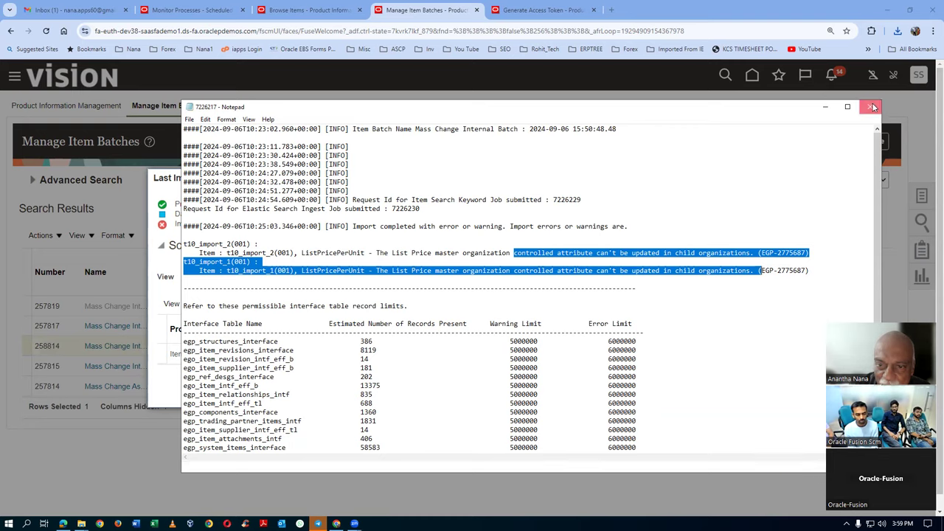
click(874, 107)
- Close the last import request phase details and rerun the item batches search to update the batch statuses
click(792, 179)
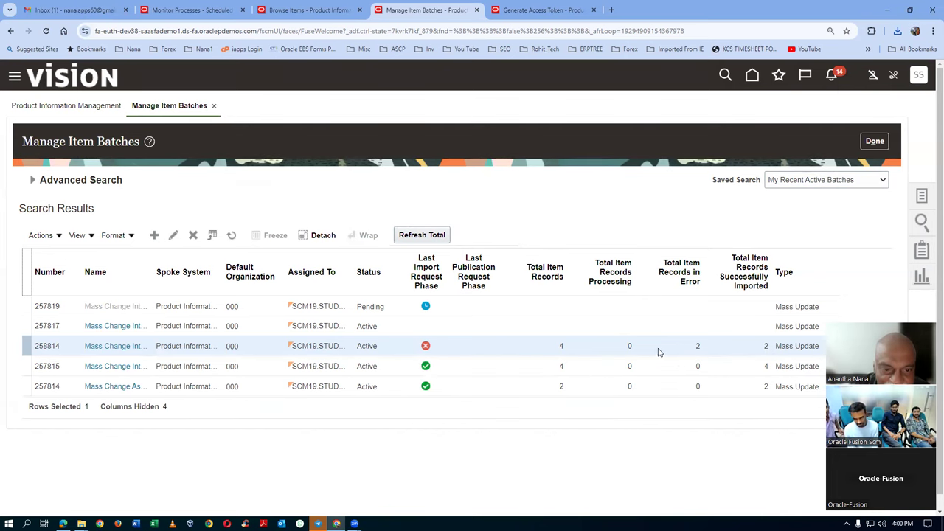
click(32, 180)
click(702, 285)
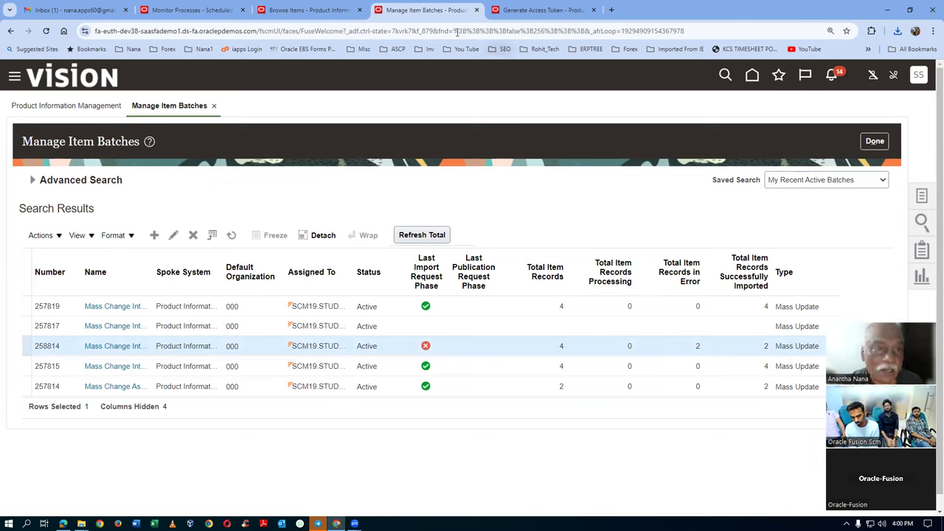
- Go back to Browse Items, rerun the search for starting lot number 2001, and check each t10_import item's List Price
click(295, 11)
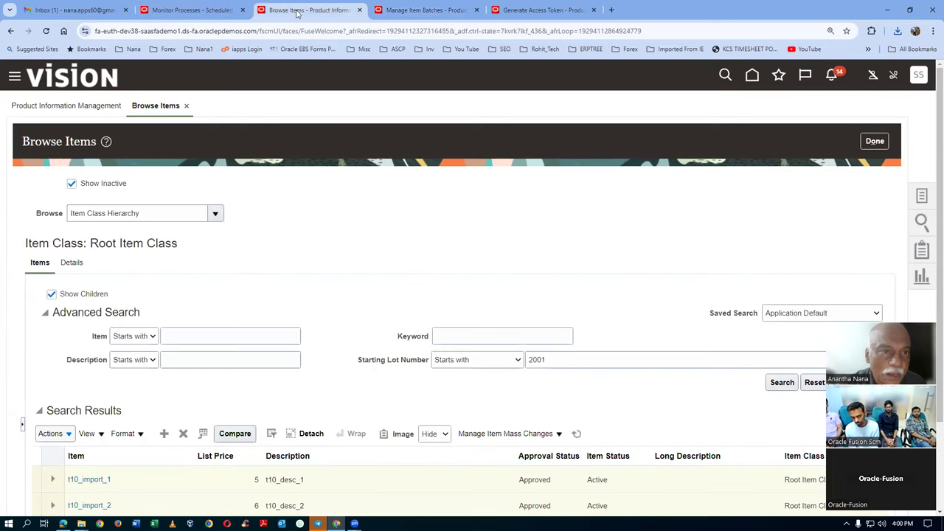
scroll(459, 356, down, 1)
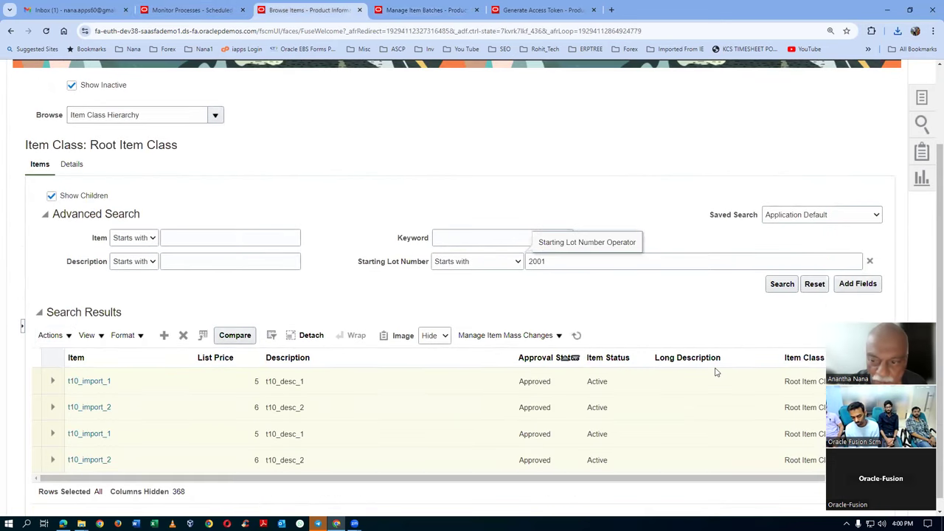
click(782, 285)
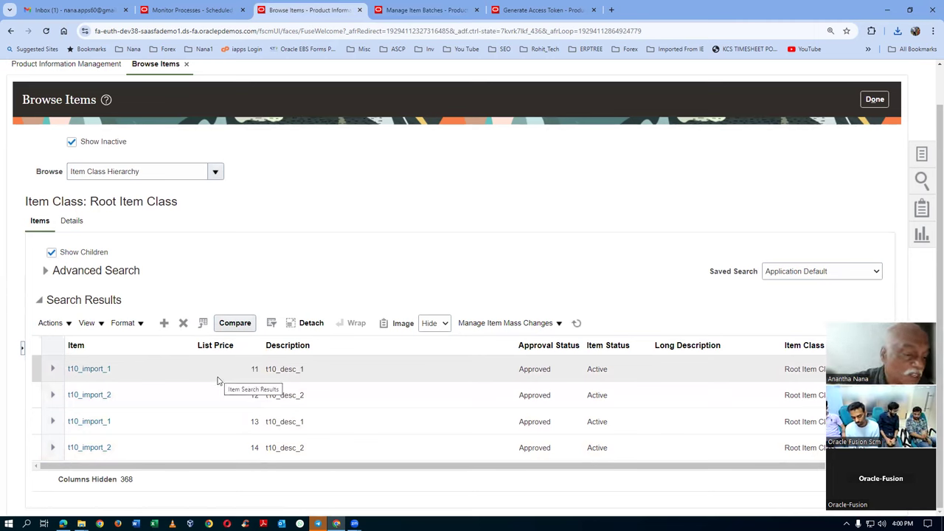
click(222, 402)
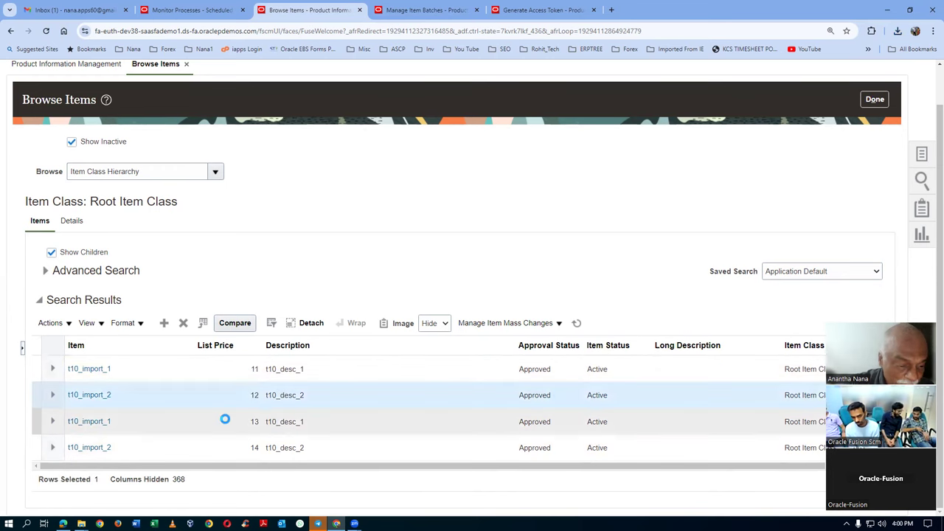
click(228, 422)
click(244, 442)
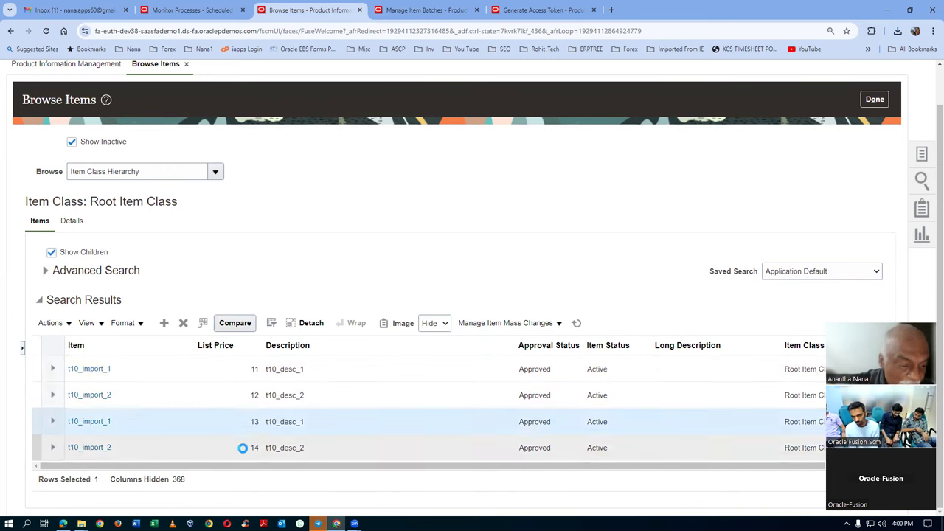
click(50, 323)
mouse_move(118, 476)
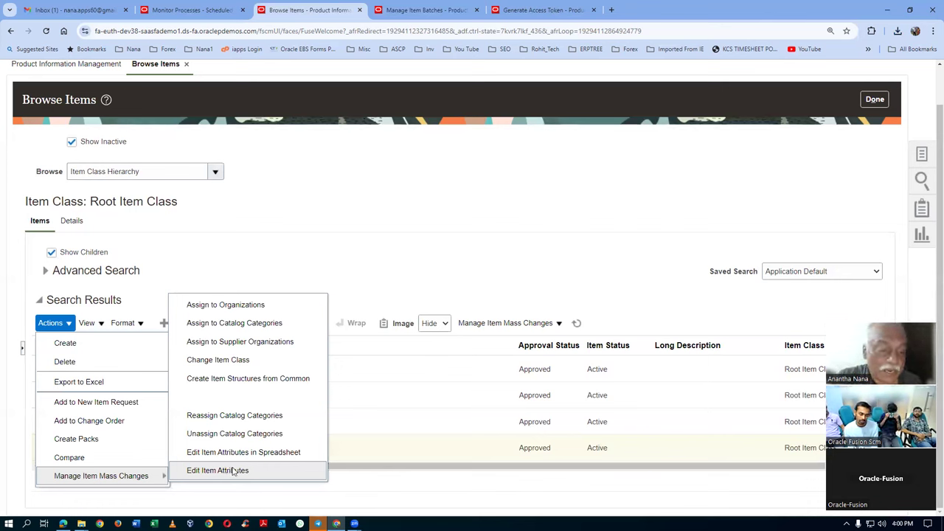
click(412, 166)
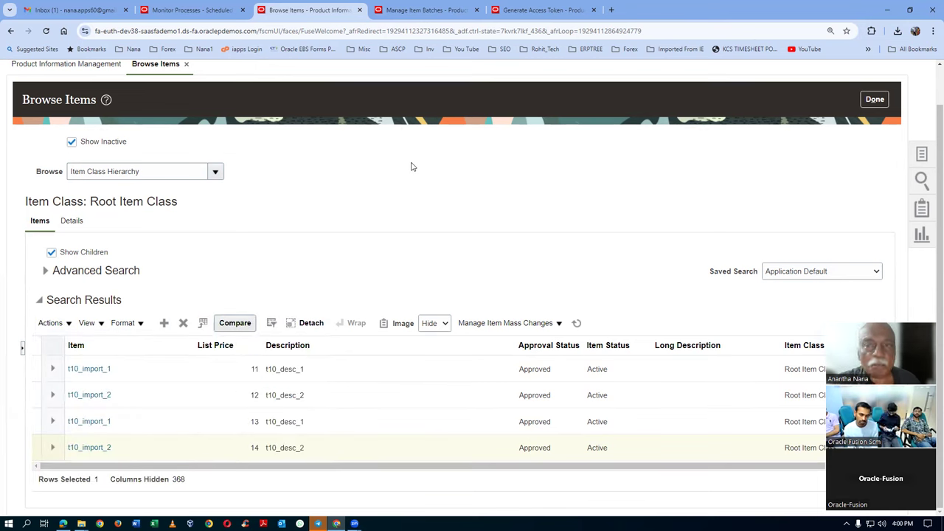